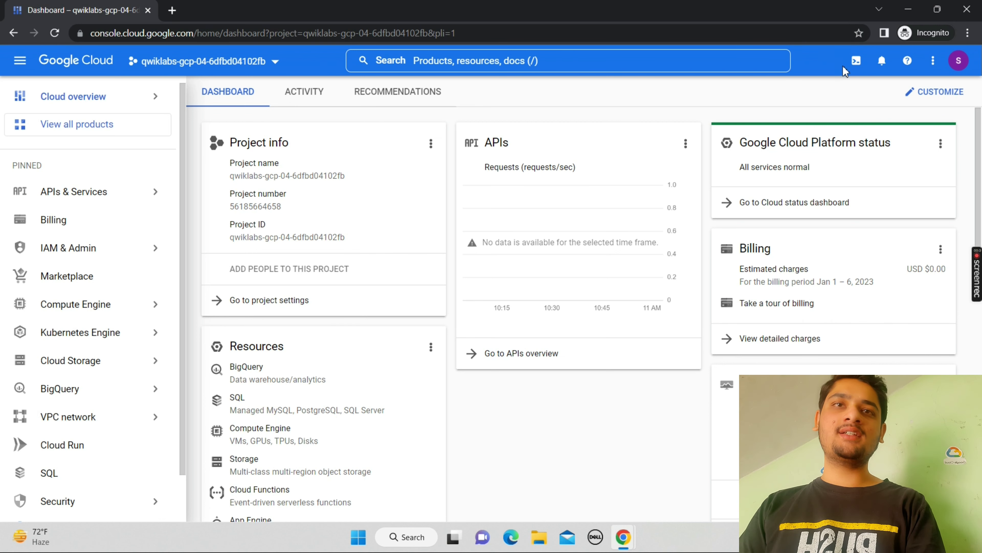
# Open Cloud Shell at full height and run the lab guide's wget command for terraform_1.2.7_linux_amd64.zip in it.
pyautogui.click(853, 70)
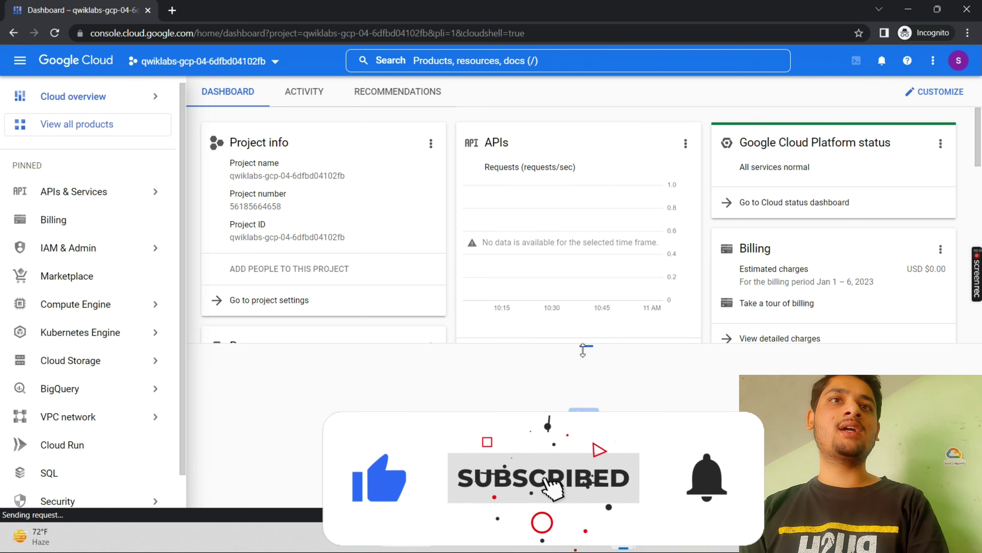
pyautogui.moveTo(585, 346); pyautogui.dragTo(584, 78)
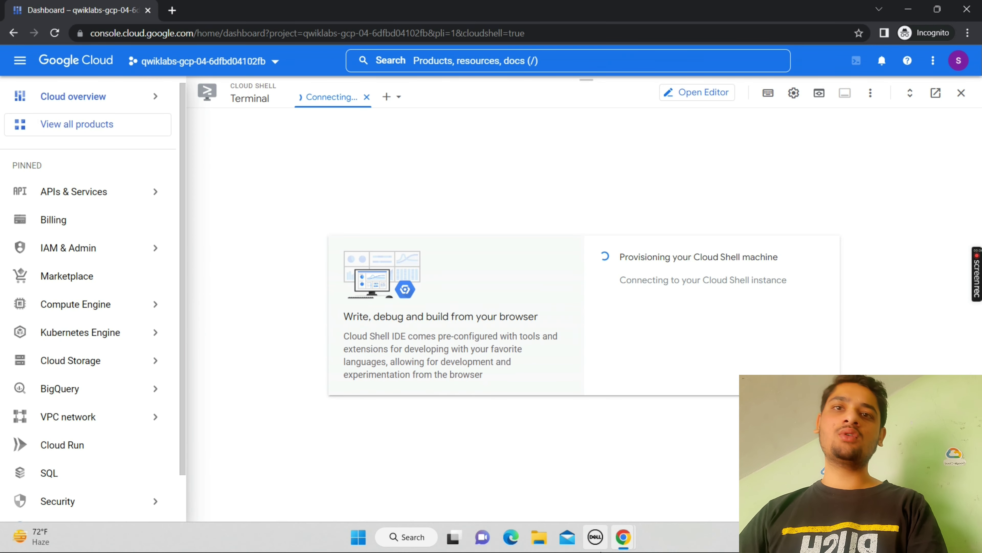
pyautogui.click(623, 537)
pyautogui.click(588, 502)
pyautogui.scroll(-10, 589, 502)
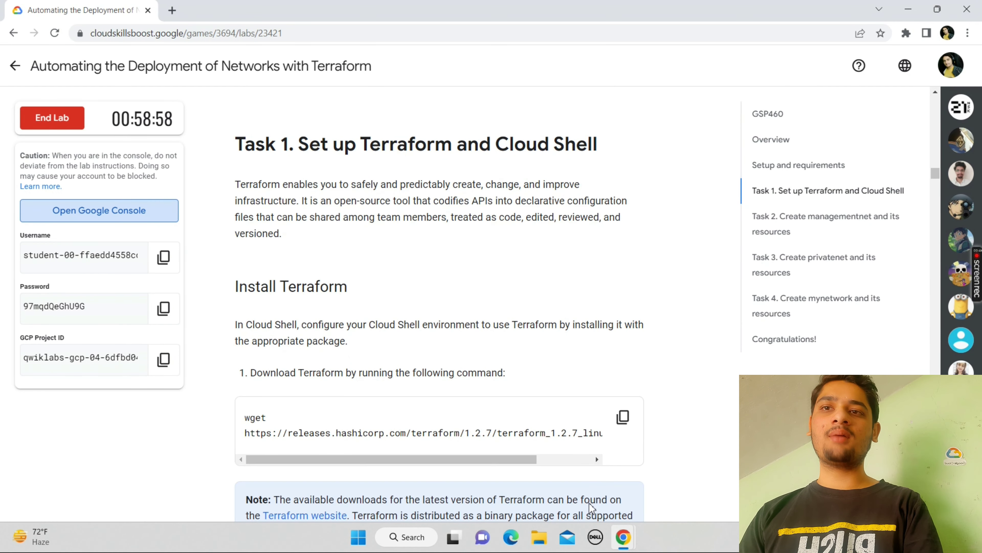
pyautogui.click(624, 427)
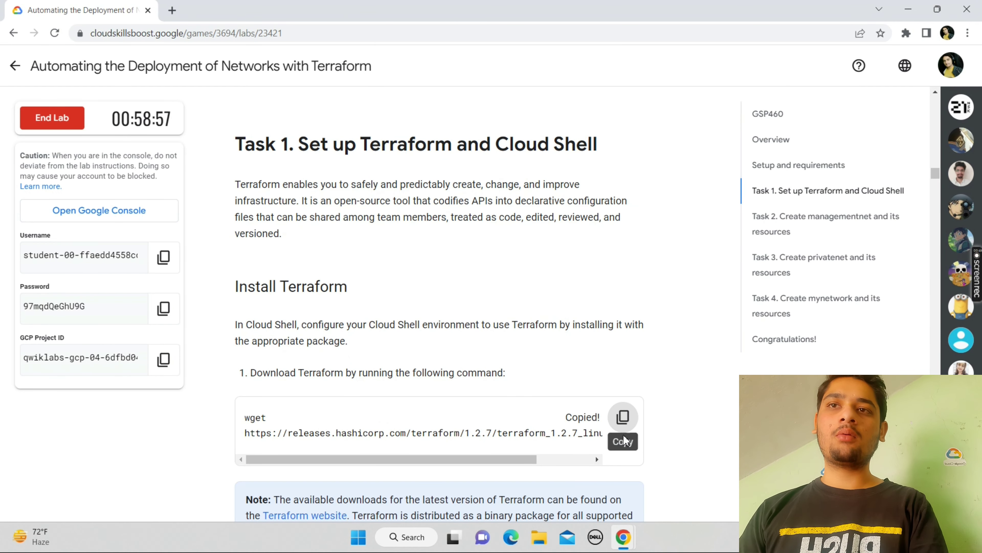
pyautogui.moveTo(624, 544)
pyautogui.click(643, 500)
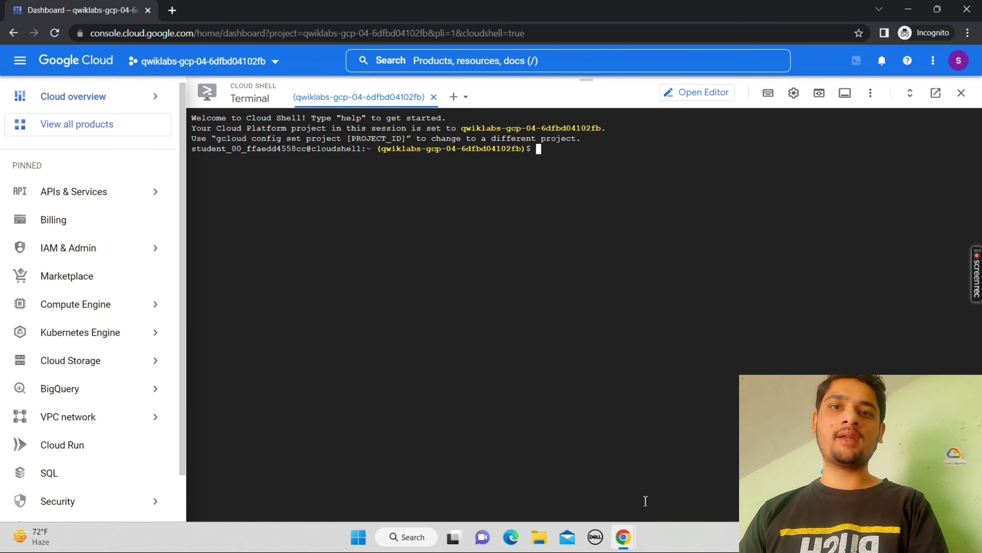
pyautogui.hotkey('ctrl', 'v')
pyautogui.press('Return')
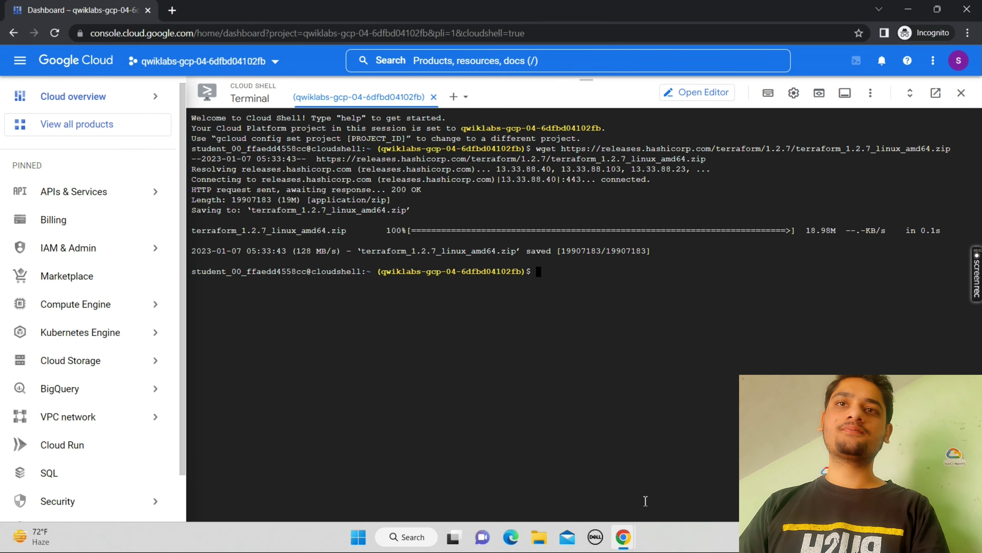
# Unzip terraform_1.2.7_linux_amd64.zip in Cloud Shell using the unzip command from the lab guide.
pyautogui.moveTo(624, 542)
pyautogui.click(575, 486)
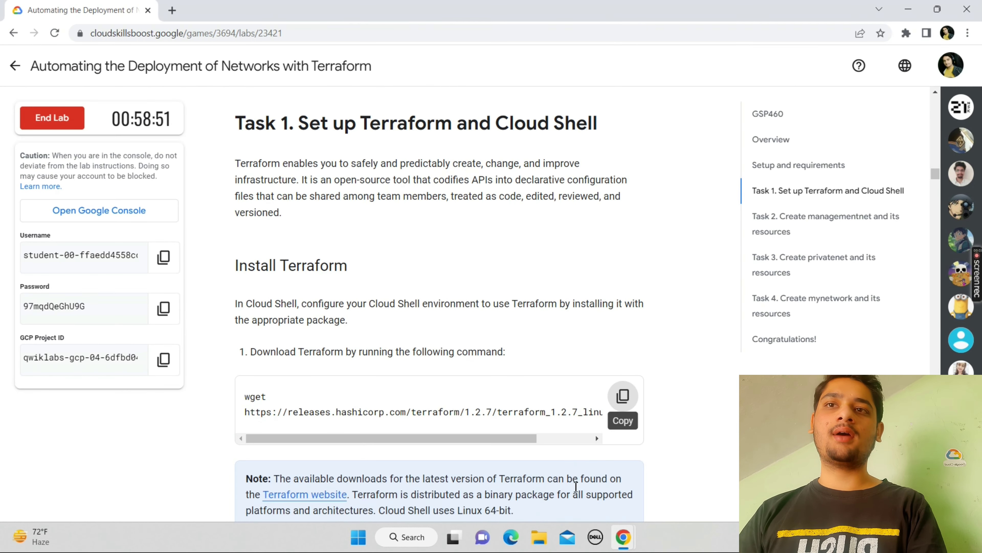
pyautogui.scroll(-8, 576, 486)
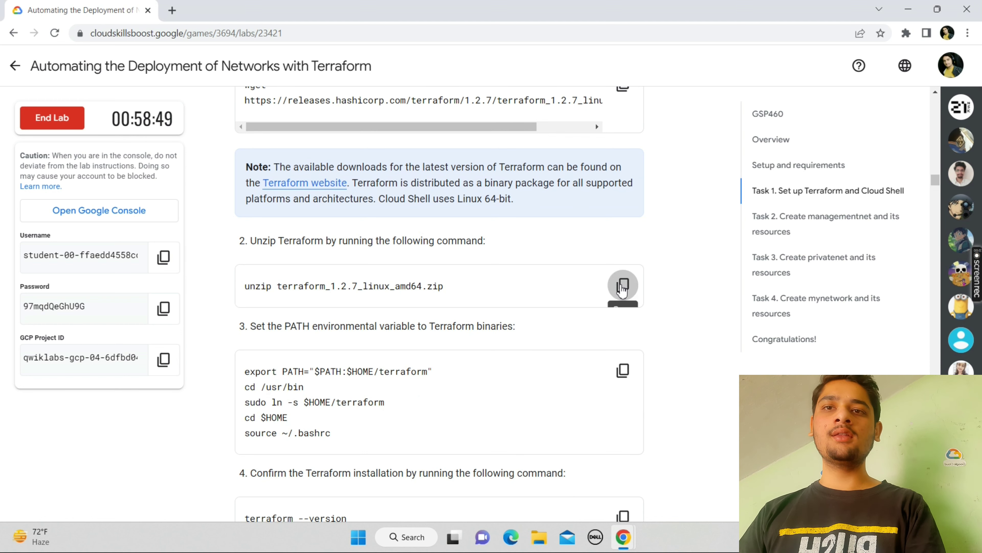
pyautogui.click(623, 289)
pyautogui.moveTo(624, 538)
pyautogui.click(647, 484)
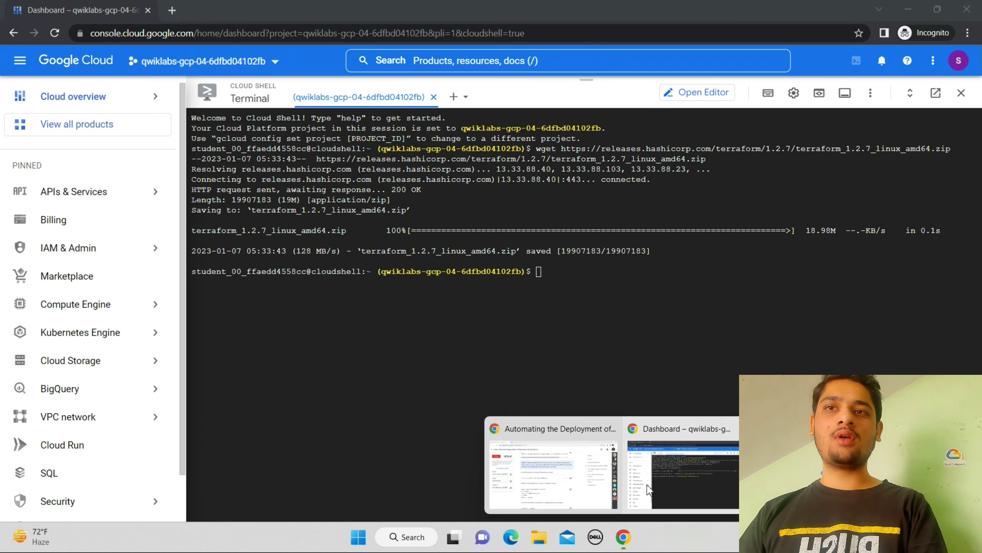
pyautogui.hotkey('ctrl', 'v')
pyautogui.press('Return')
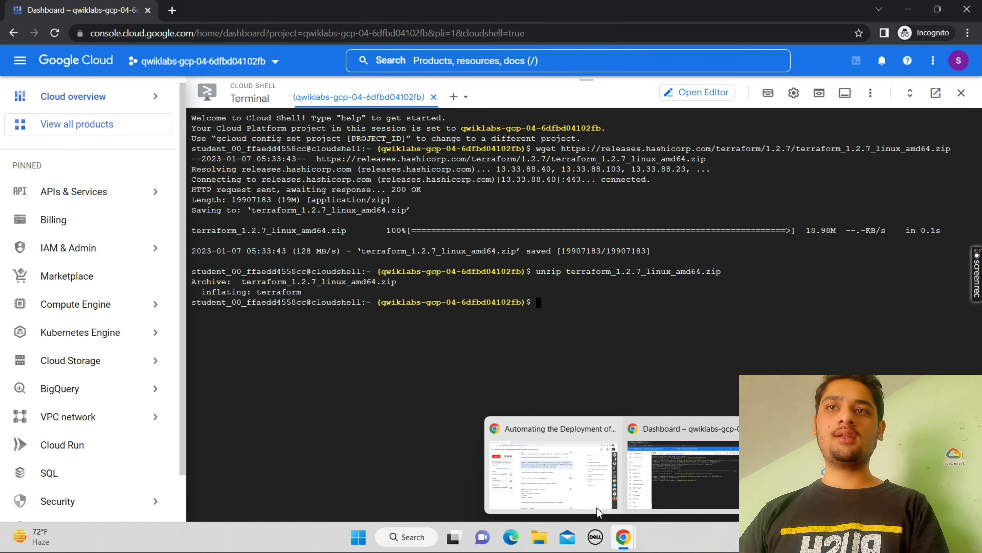
# Run the lab guide's commands in Cloud Shell that add $HOME/terraform to PATH, link the binary and reload ~/.bashrc.
pyautogui.click(553, 470)
pyautogui.click(630, 369)
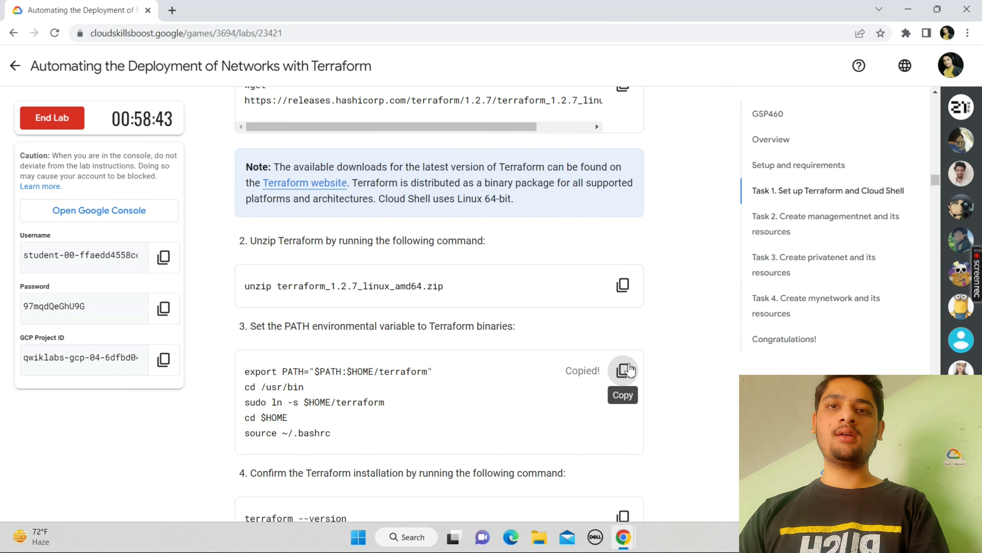
pyautogui.moveTo(623, 537)
pyautogui.click(649, 488)
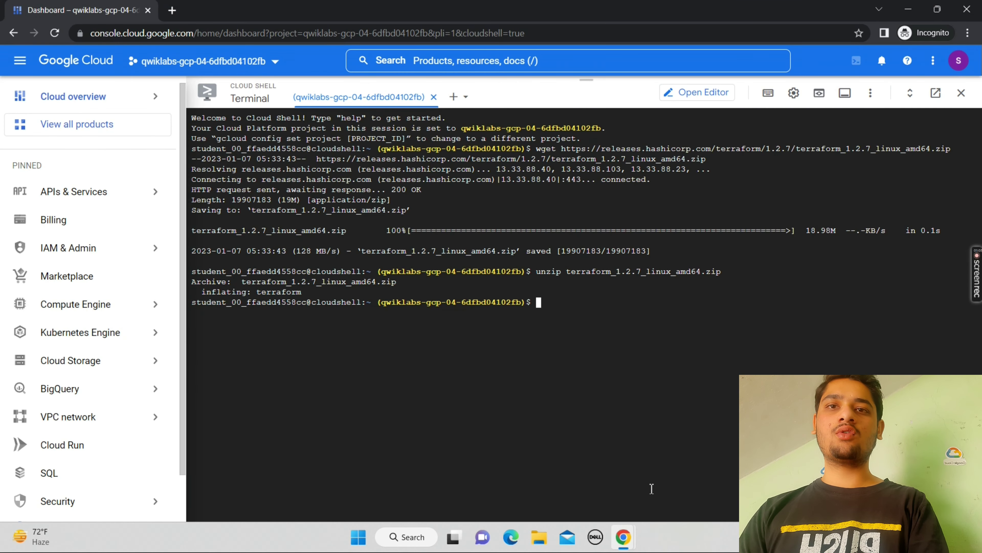
pyautogui.hotkey('ctrl', 'v')
pyautogui.press('Return')
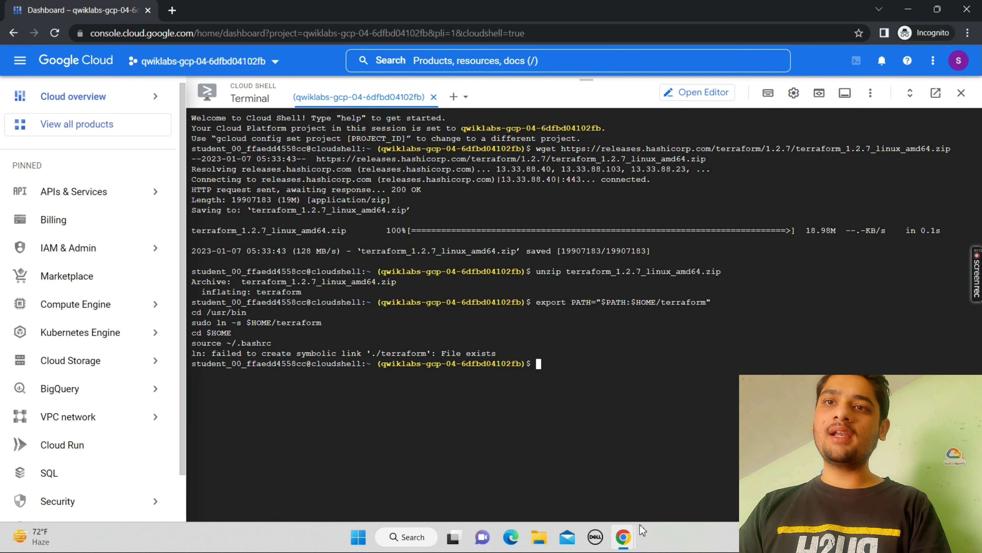
# Check the Terraform installation by running the lab guide's terraform --version command in Cloud Shell.
pyautogui.click(580, 498)
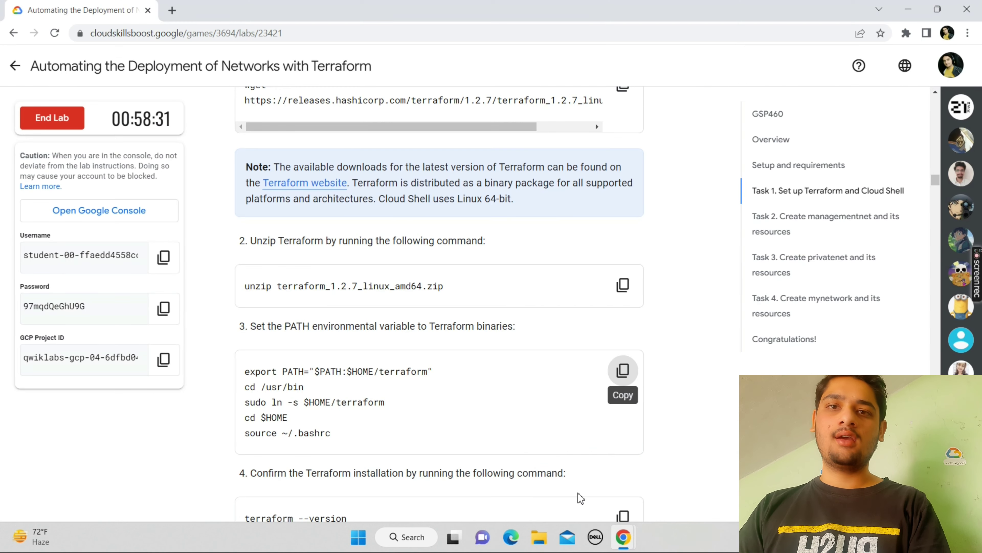
pyautogui.scroll(-5, 581, 497)
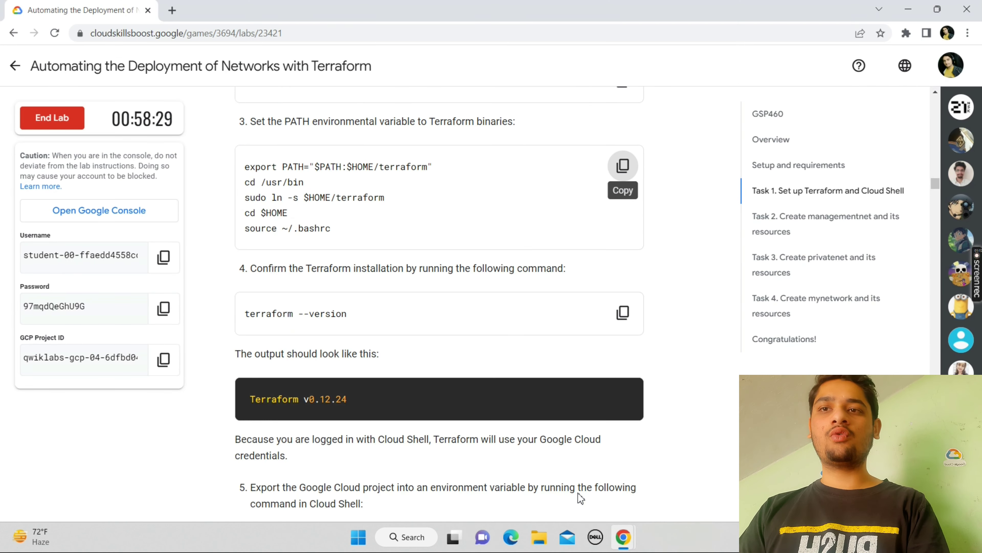
pyautogui.click(621, 318)
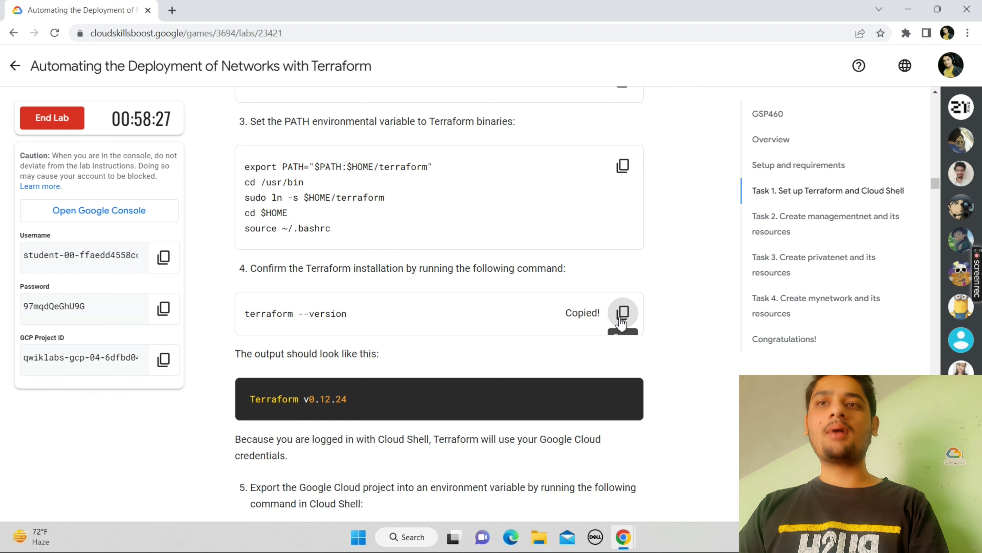
pyautogui.moveTo(623, 538)
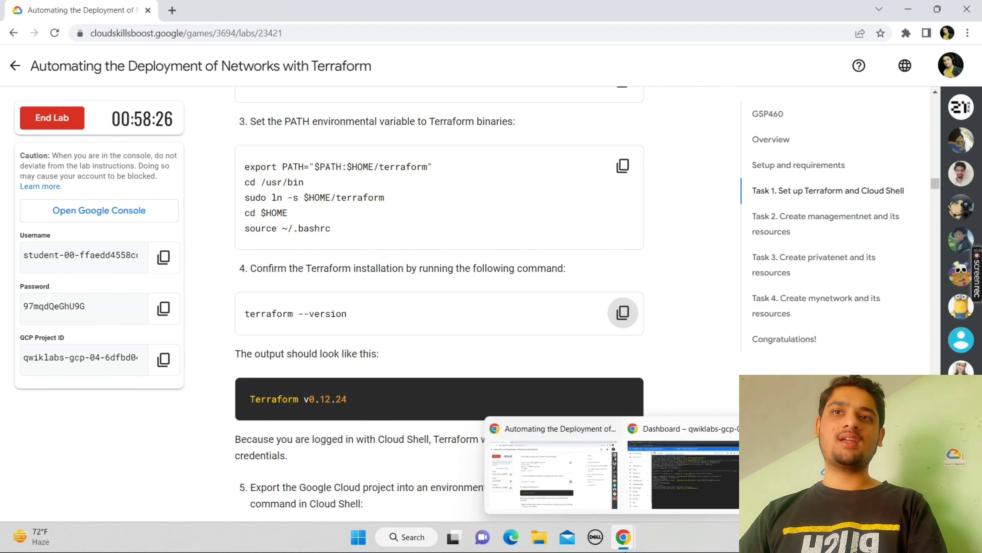
pyautogui.click(666, 486)
pyautogui.hotkey('ctrl', 'v')
pyautogui.press('Return')
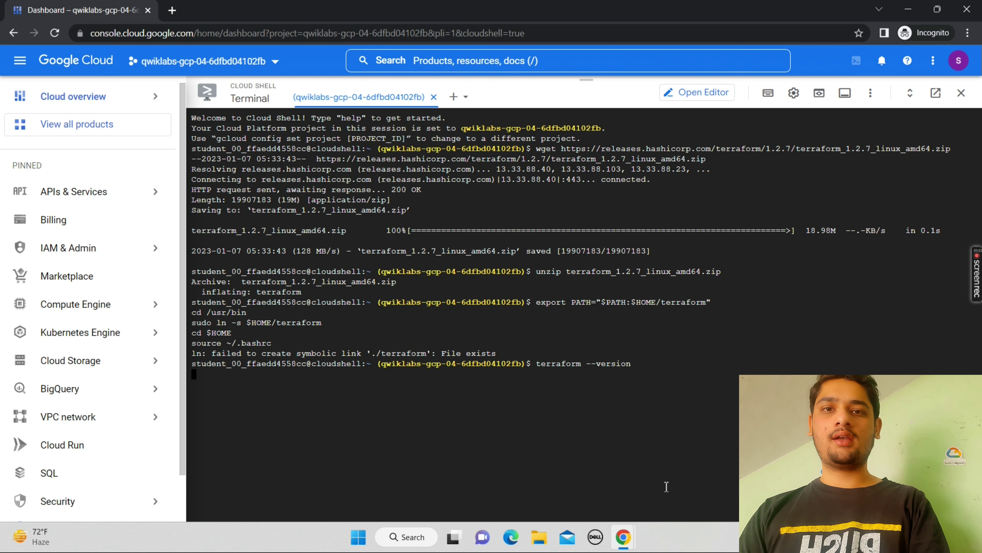
# Export the Google Cloud project as an environment variable with export GOOGLE_PROJECT=$(gcloud config get-value project) from the lab guide.
pyautogui.moveTo(644, 544)
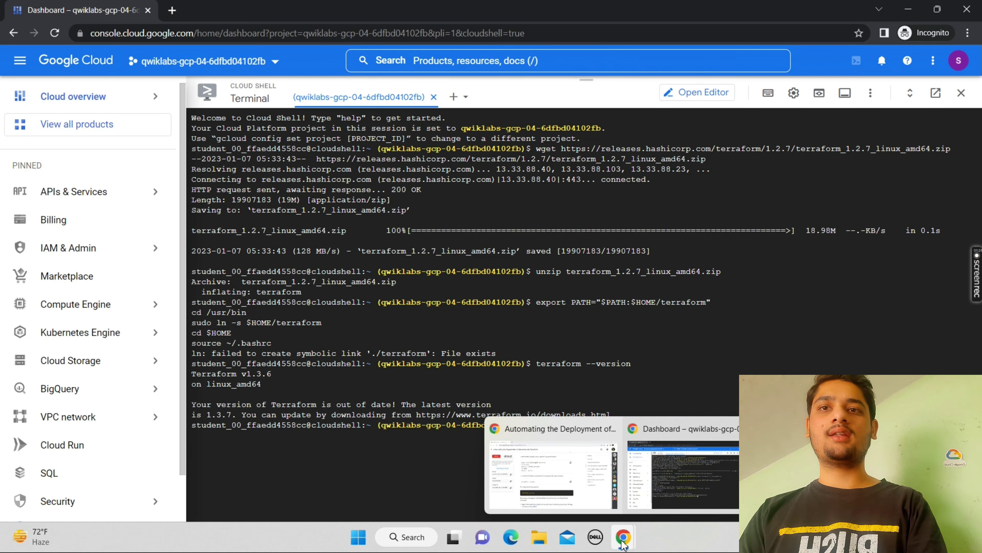
pyautogui.click(562, 484)
pyautogui.scroll(-1, 562, 484)
pyautogui.scroll(-6, 561, 485)
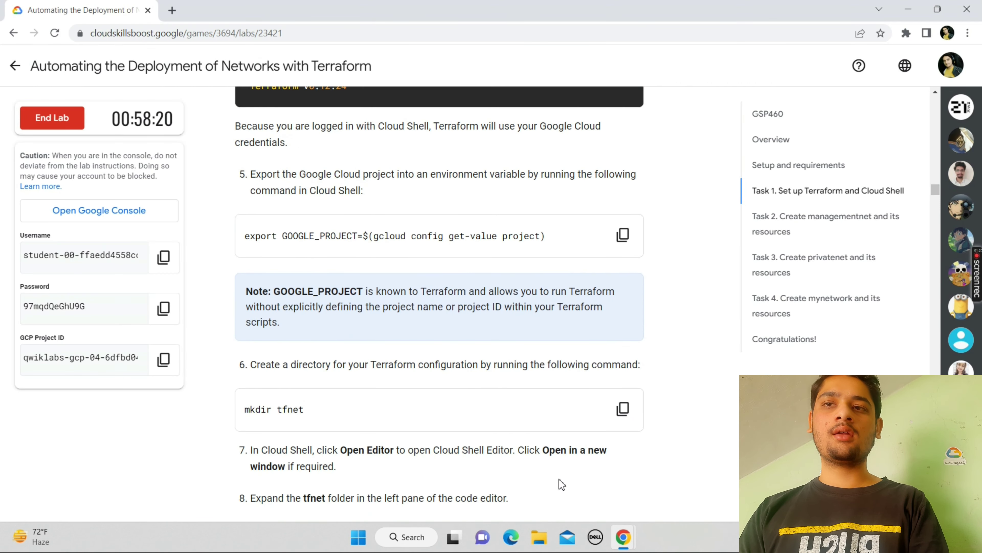
pyautogui.click(624, 215)
pyautogui.click(632, 219)
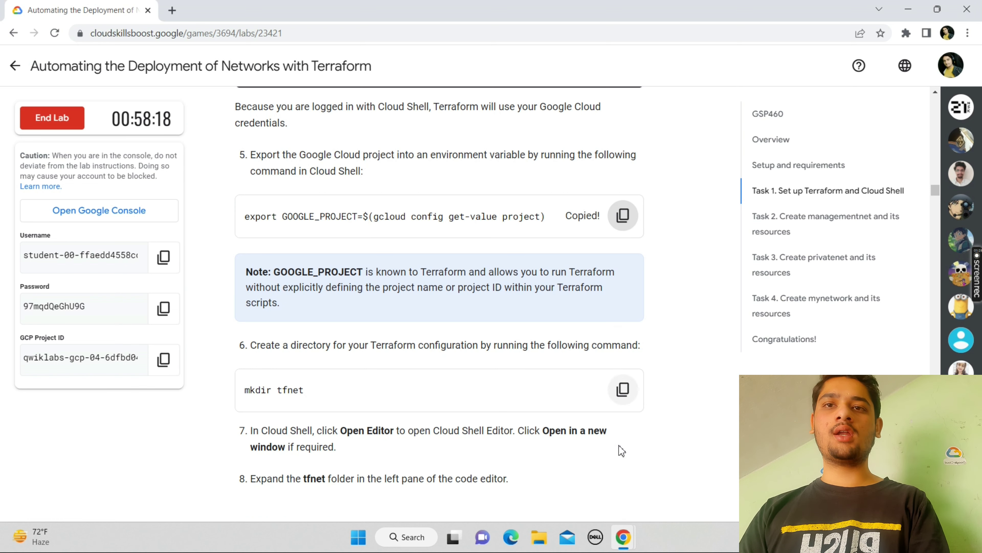
pyautogui.moveTo(623, 533)
pyautogui.click(642, 472)
pyautogui.hotkey('ctrl', 'v')
pyautogui.press('Return')
# Create the tfnet directory for the Terraform configuration with the lab guide's mkdir command in Cloud Shell.
pyautogui.moveTo(623, 537)
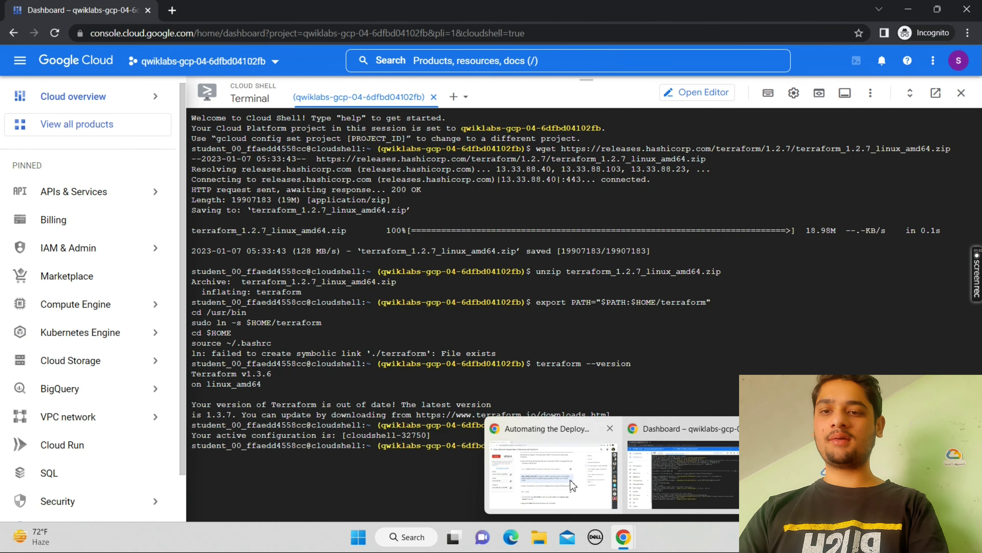
pyautogui.click(579, 491)
pyautogui.scroll(-5, 572, 484)
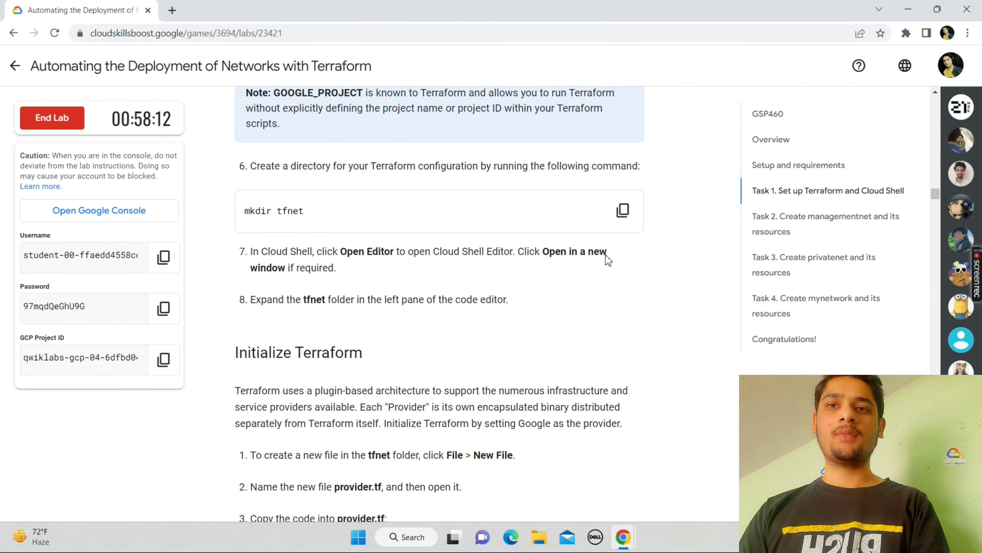
pyautogui.click(628, 222)
pyautogui.moveTo(623, 536)
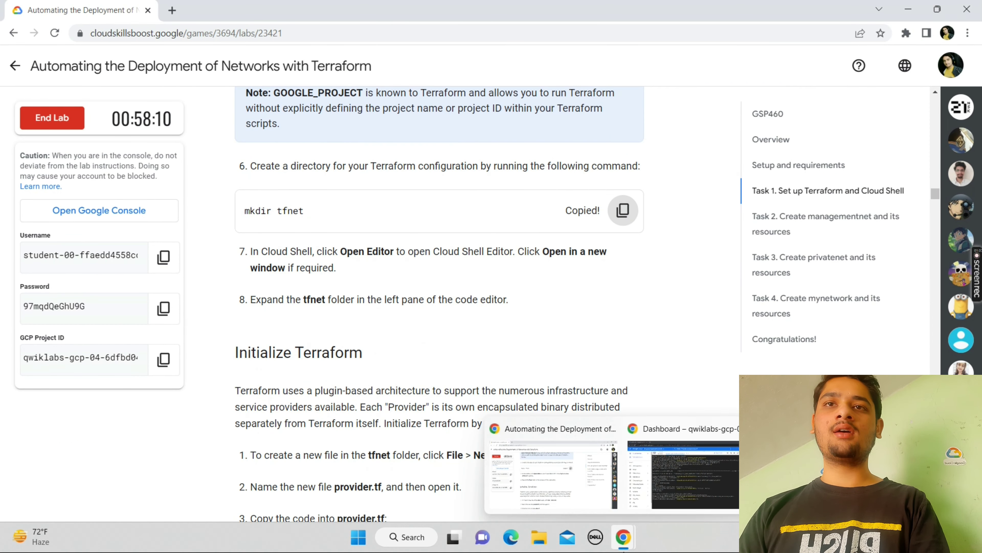
pyautogui.click(641, 496)
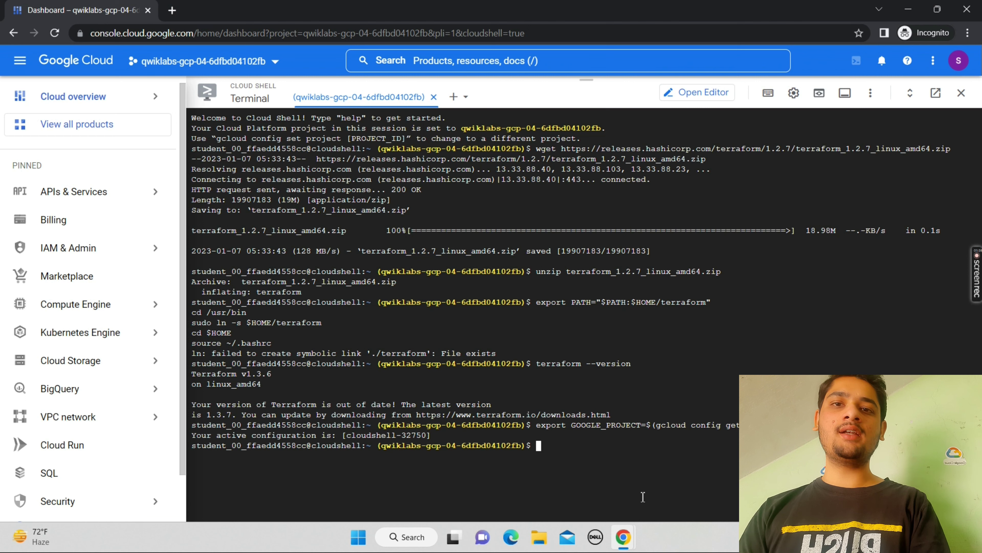
pyautogui.hotkey('ctrl', 'v')
pyautogui.press('Return')
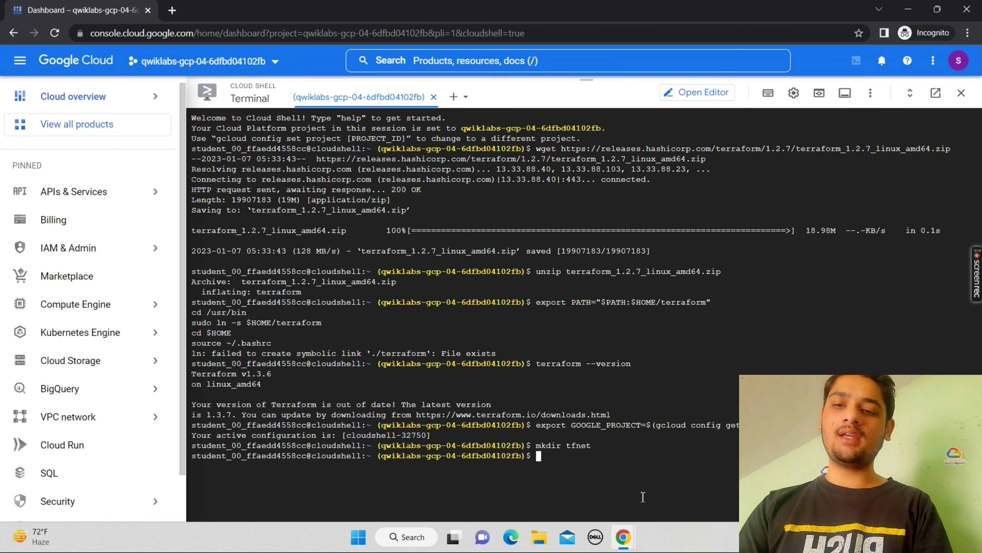
# Open the Cloud Shell Editor from the console and load it in a new window.
pyautogui.moveTo(624, 536)
pyautogui.click(585, 488)
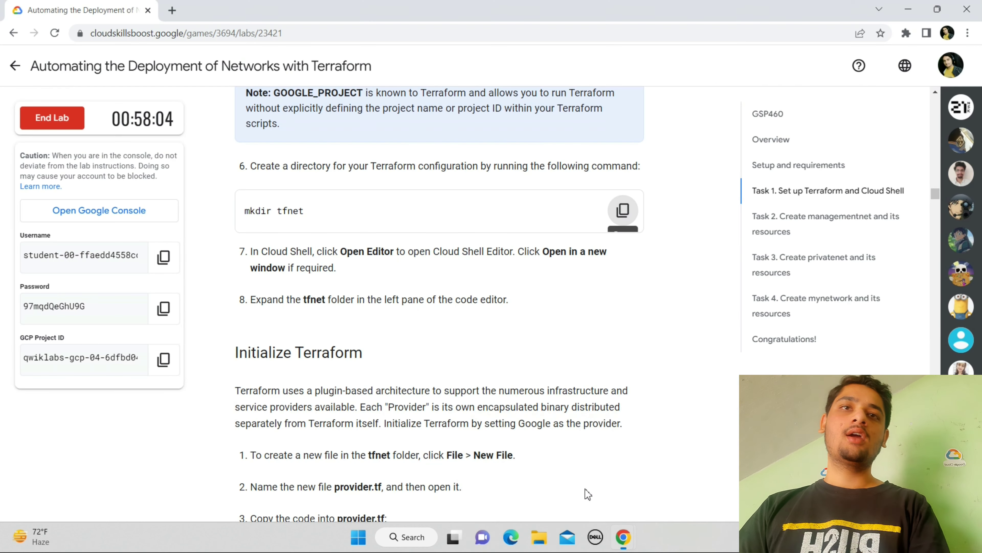
pyautogui.moveTo(623, 536)
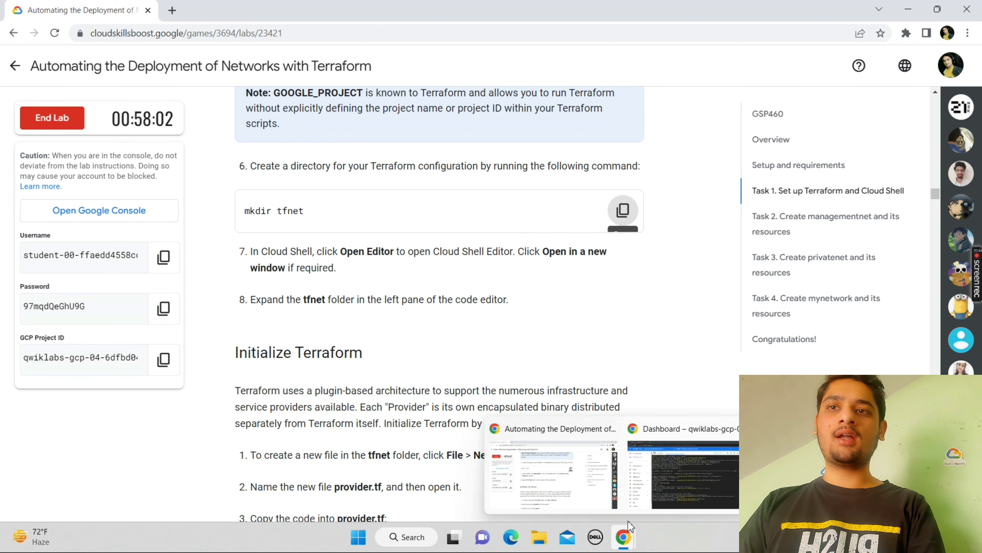
pyautogui.click(645, 488)
pyautogui.click(700, 95)
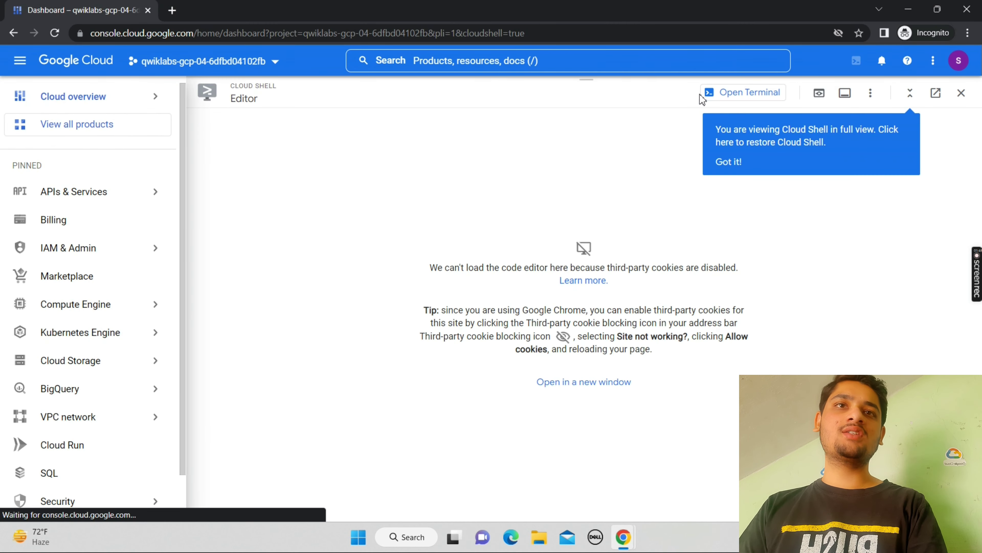
pyautogui.click(727, 161)
pyautogui.click(613, 385)
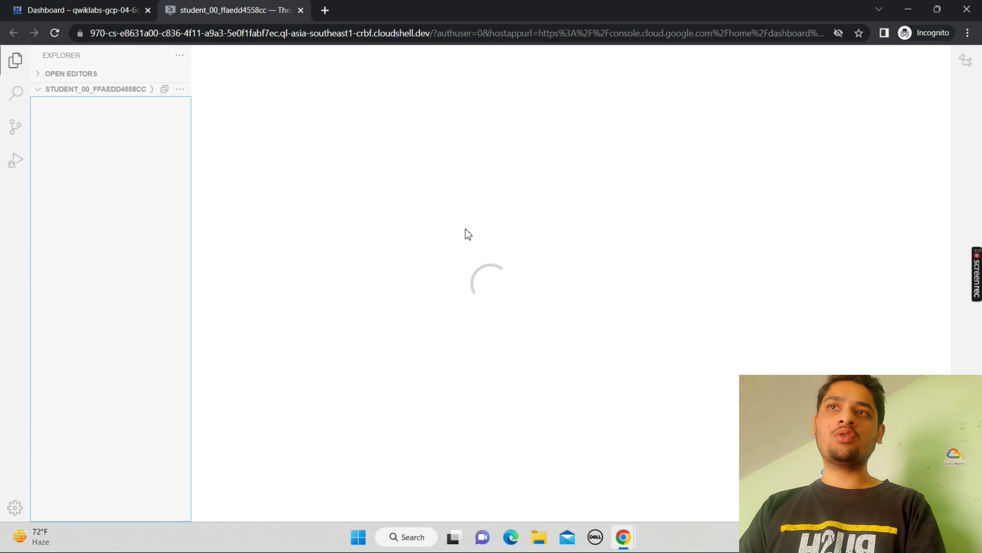
# Bring back the Cloud Shell terminal in the dashboard tab and expand the tfnet folder in the separate editor tab.
pyautogui.click(82, 9)
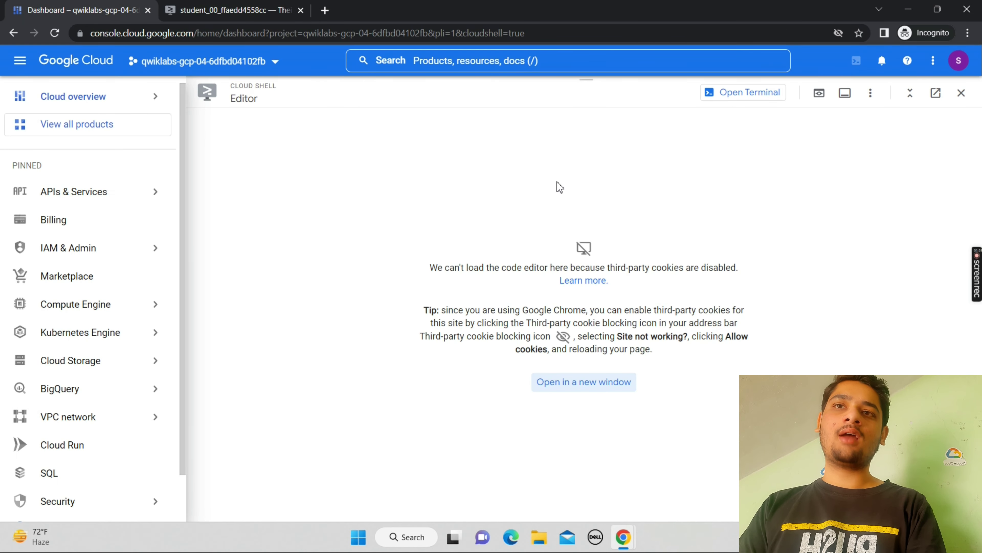
pyautogui.click(754, 98)
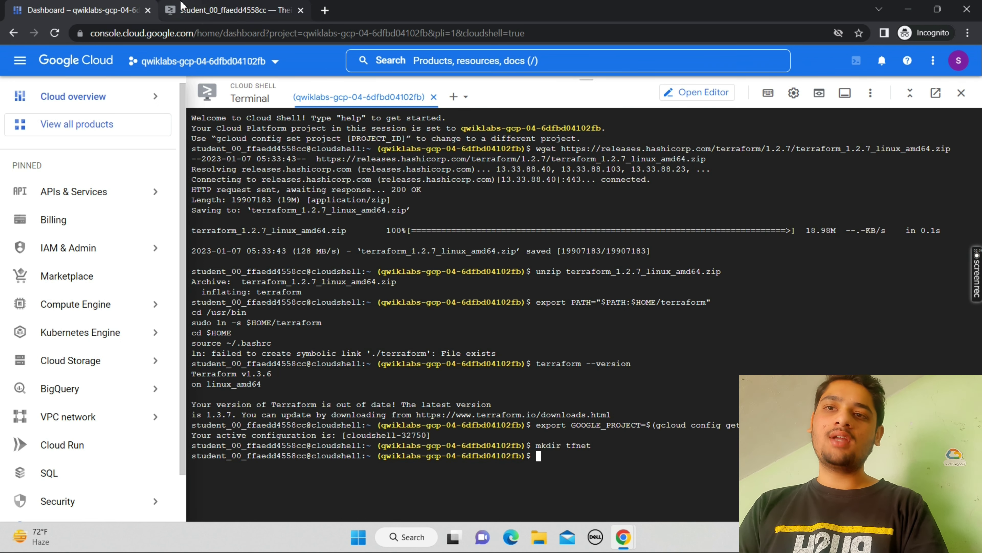
pyautogui.click(240, 10)
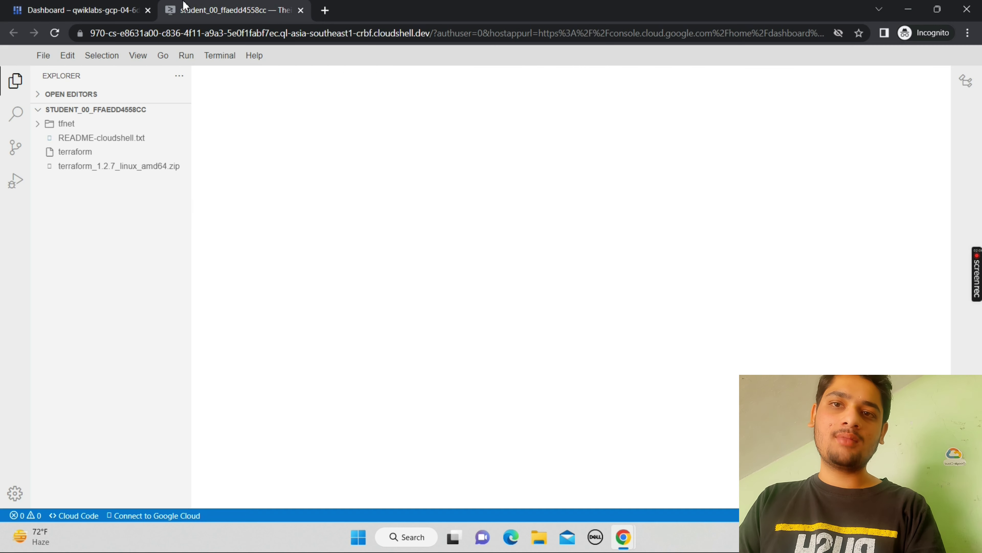
pyautogui.click(41, 129)
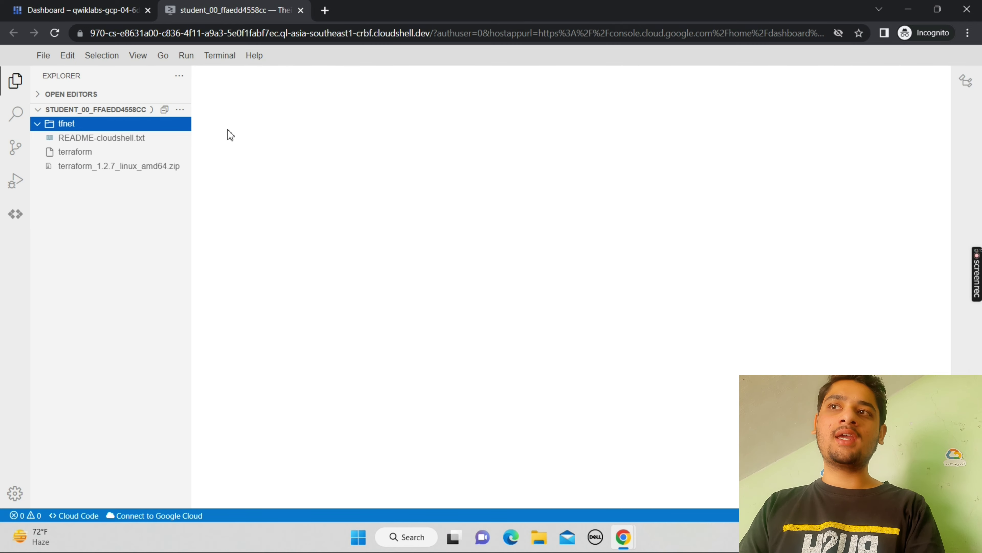
pyautogui.hotkey('ctrl', 'shift', 'Tab')
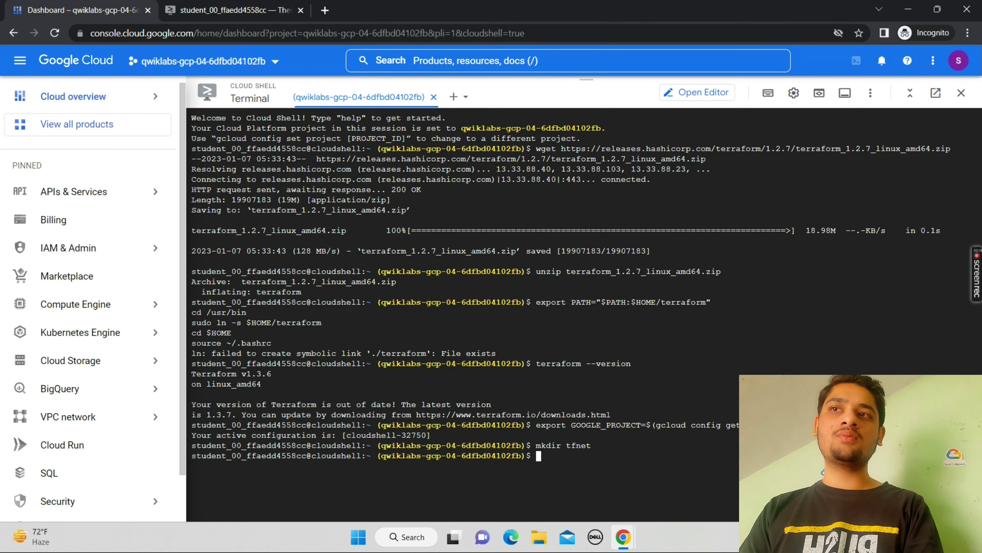
# Copy the file name provider.tf from the lab guide and create a new file with that name in the tfnet folder.
pyautogui.moveTo(623, 537)
pyautogui.click(586, 483)
pyautogui.scroll(-2, 586, 485)
pyautogui.scroll(-4, 585, 485)
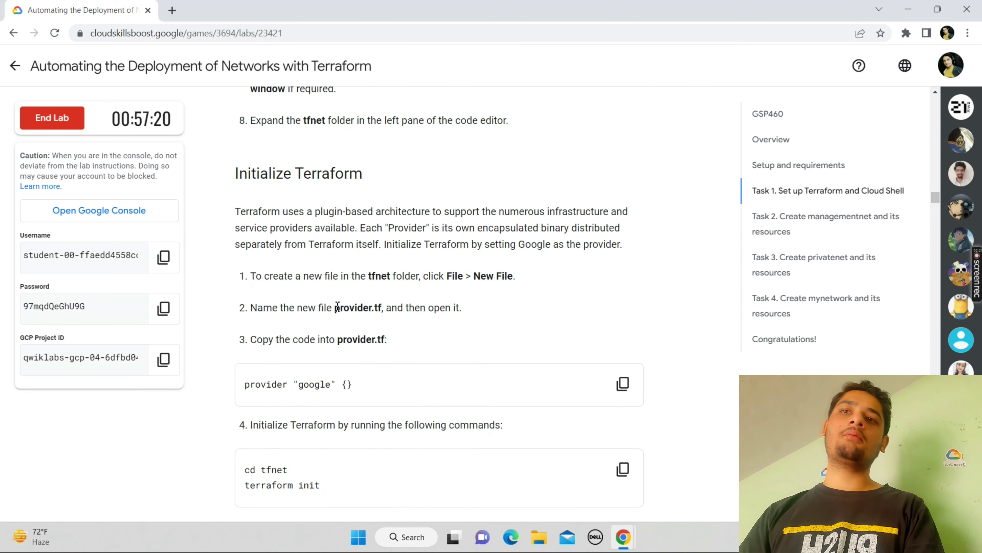
pyautogui.moveTo(335, 308); pyautogui.dragTo(384, 311)
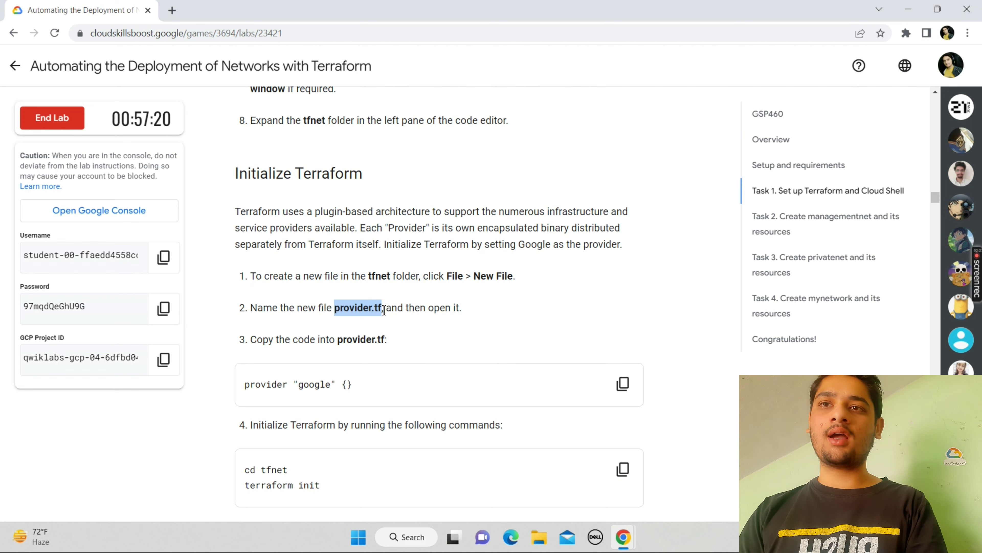
pyautogui.moveTo(623, 536)
pyautogui.click(657, 487)
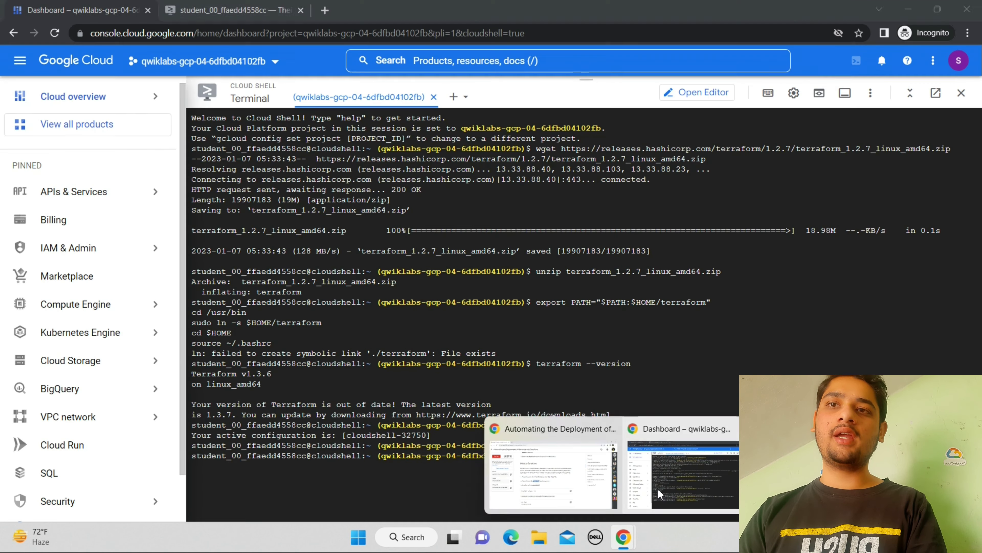
pyautogui.click(231, 9)
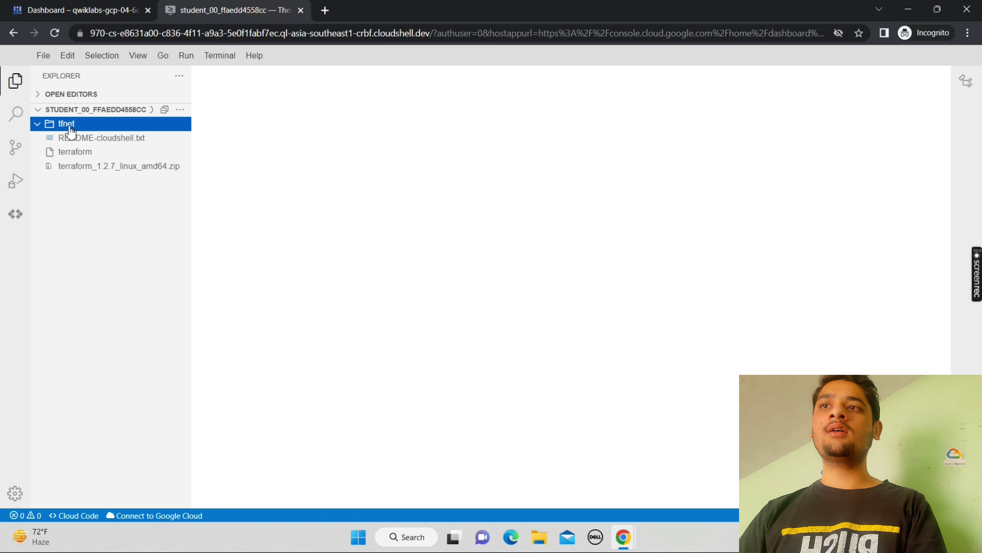
pyautogui.rightClick(116, 132)
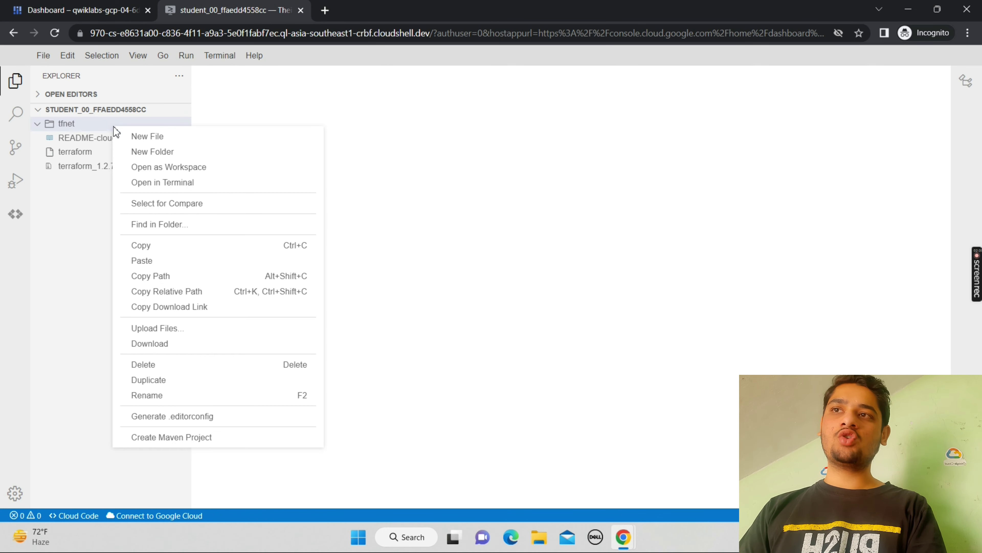
pyautogui.click(143, 135)
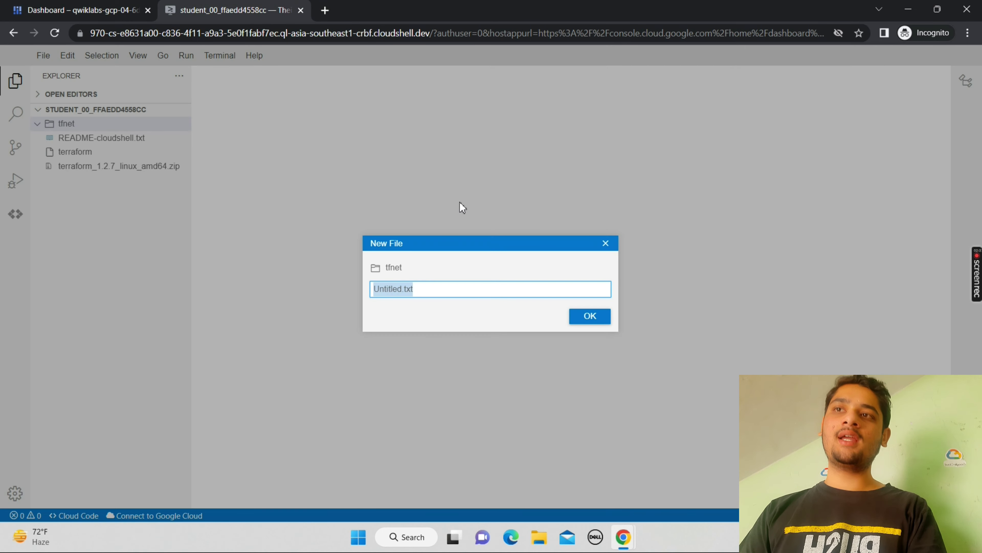
pyautogui.write('provider.tf')
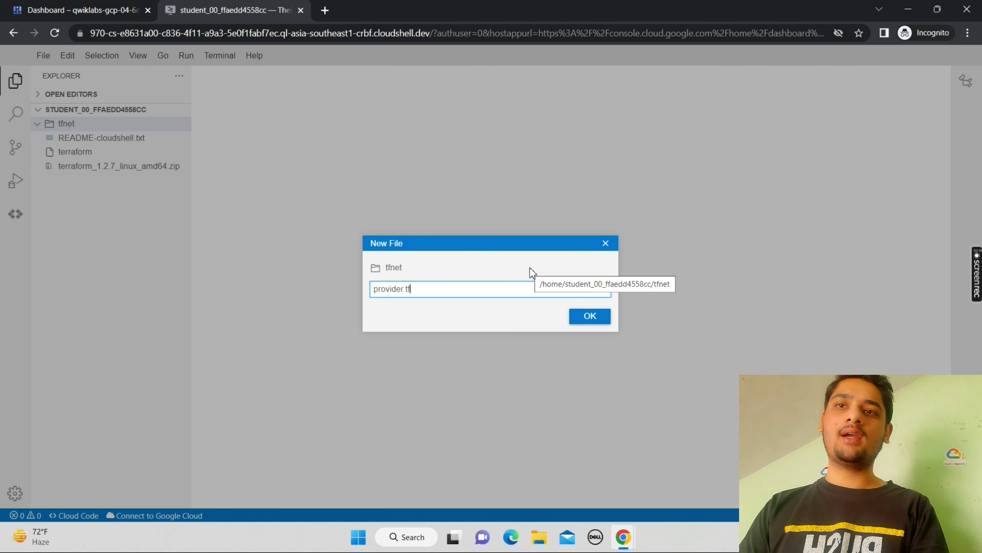
pyautogui.click(604, 316)
# Copy the provider "google" {} code from the lab guide into provider.tf and save the file.
pyautogui.moveTo(625, 543)
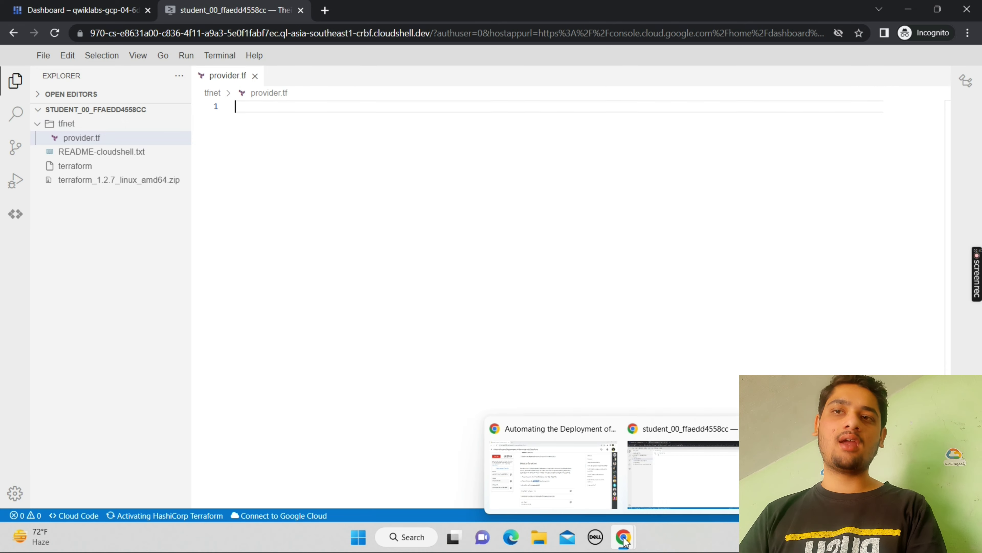
pyautogui.click(551, 473)
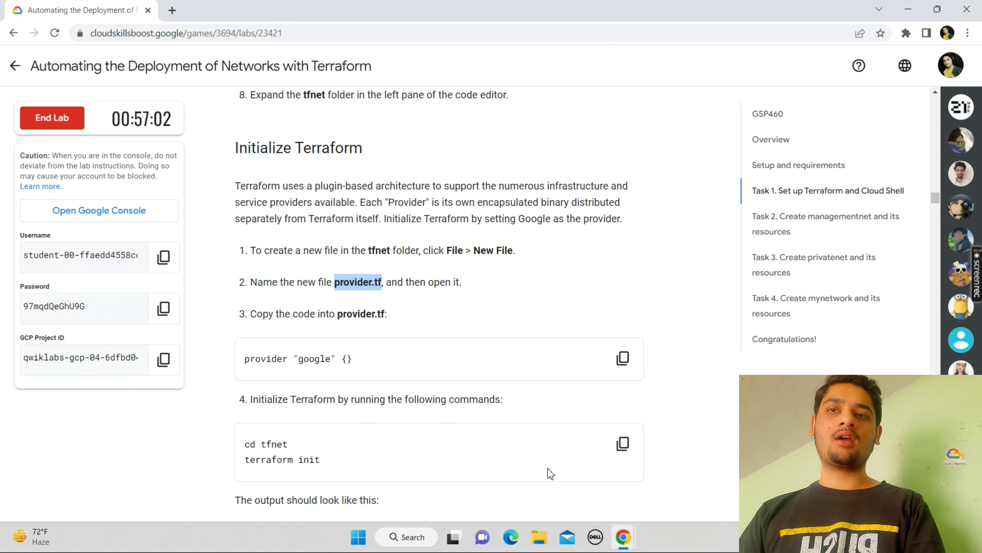
pyautogui.scroll(-2, 551, 474)
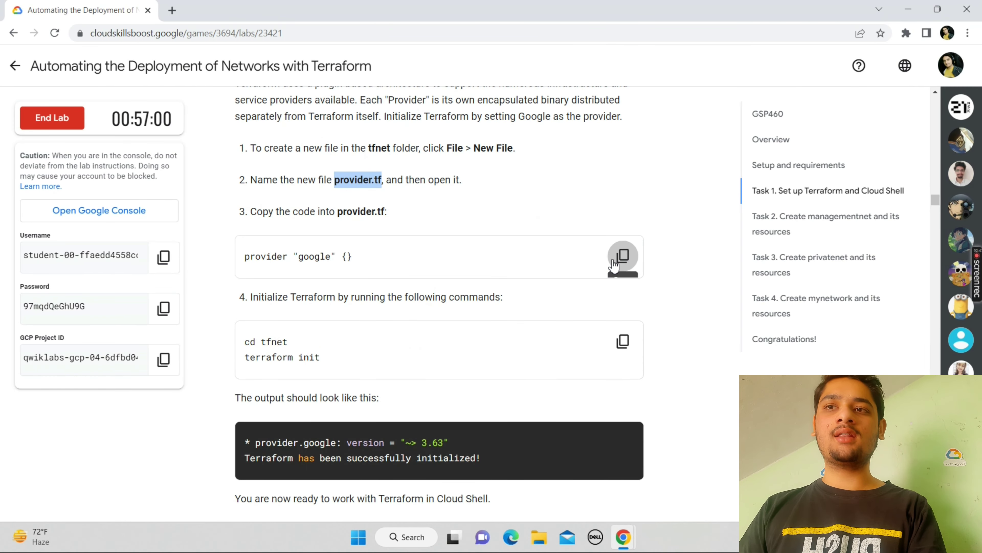
pyautogui.click(621, 256)
pyautogui.moveTo(620, 548)
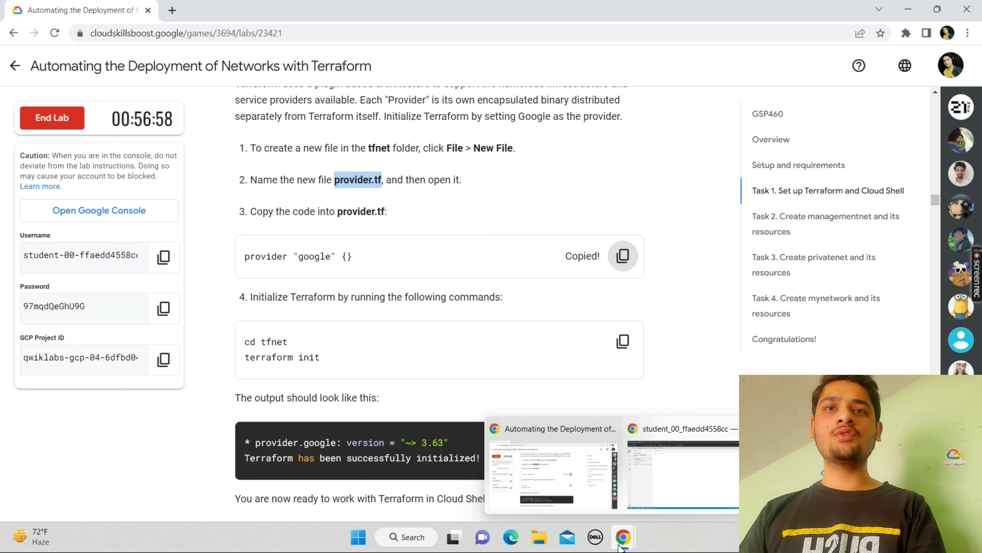
pyautogui.click(642, 474)
pyautogui.hotkey('ctrl', 'v')
pyautogui.press('Return')
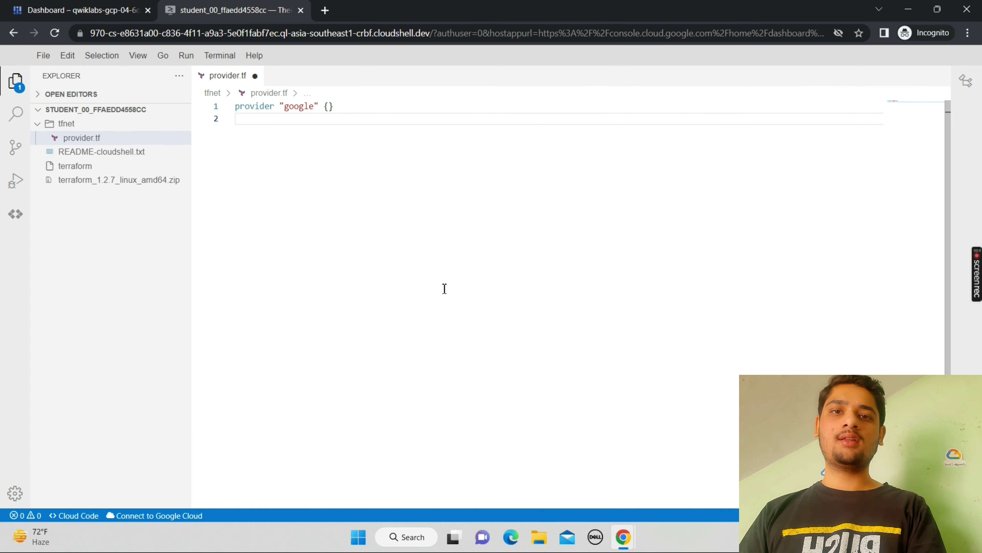
pyautogui.click(43, 58)
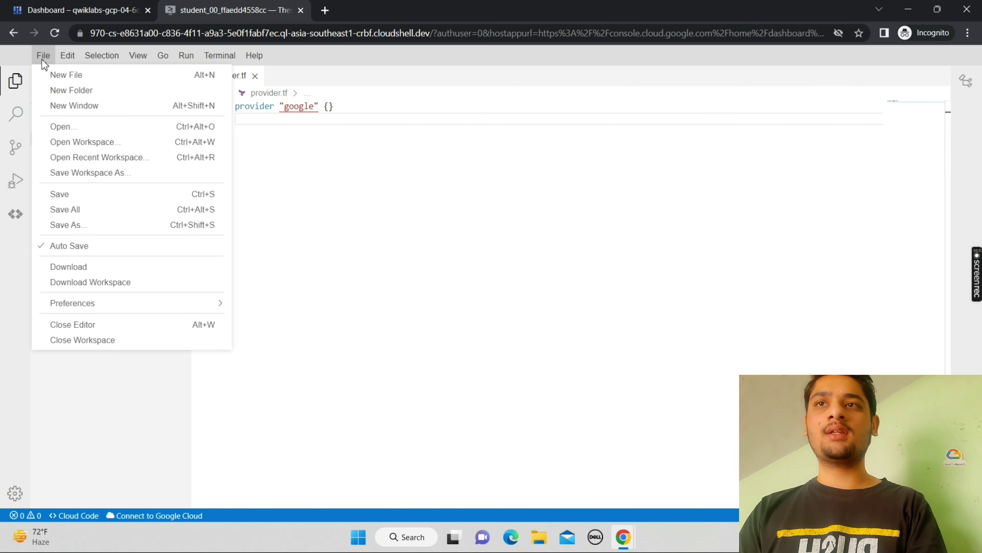
pyautogui.click(82, 197)
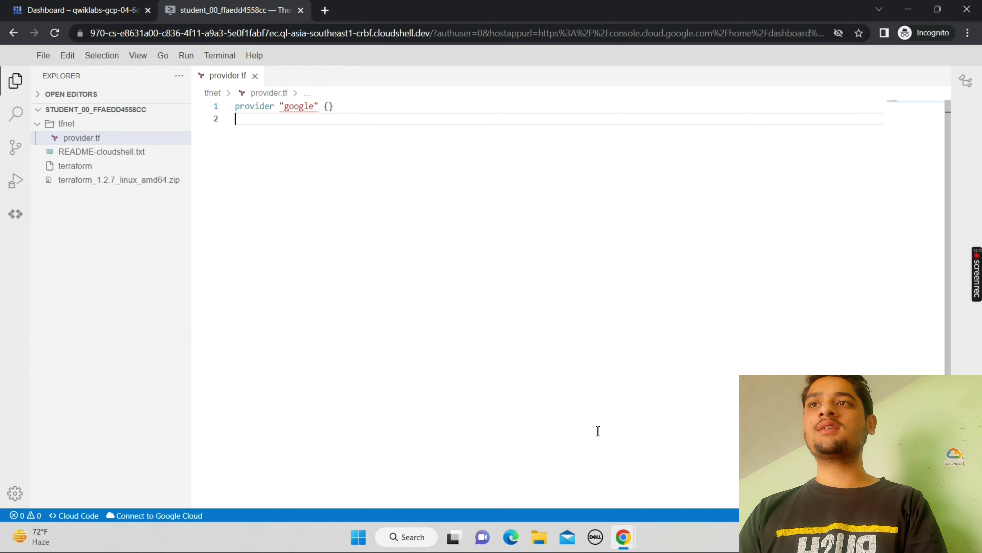
# Initialize Terraform by running the lab guide's cd tfnet and terraform init commands in the Cloud Shell terminal.
pyautogui.moveTo(625, 538)
pyautogui.click(580, 490)
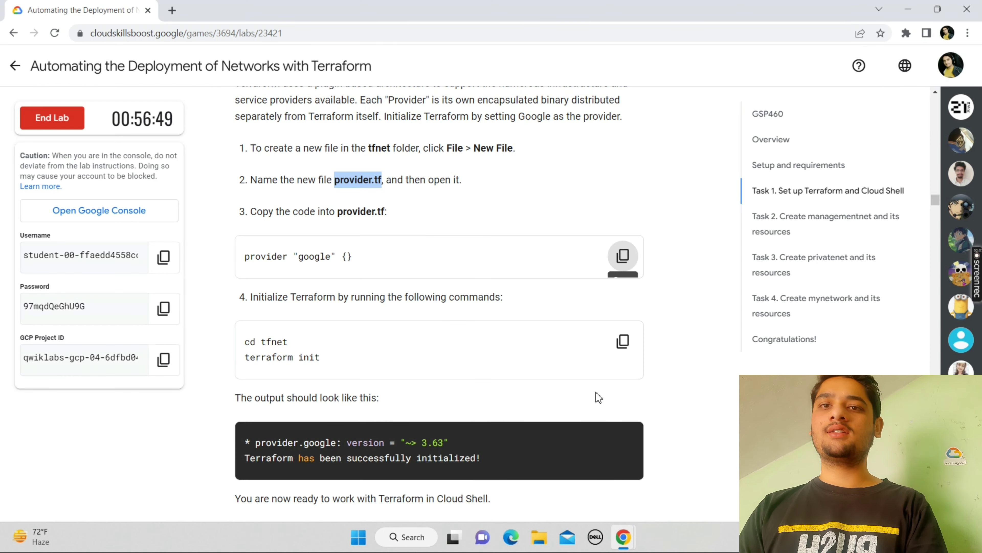
pyautogui.click(623, 341)
pyautogui.moveTo(624, 536)
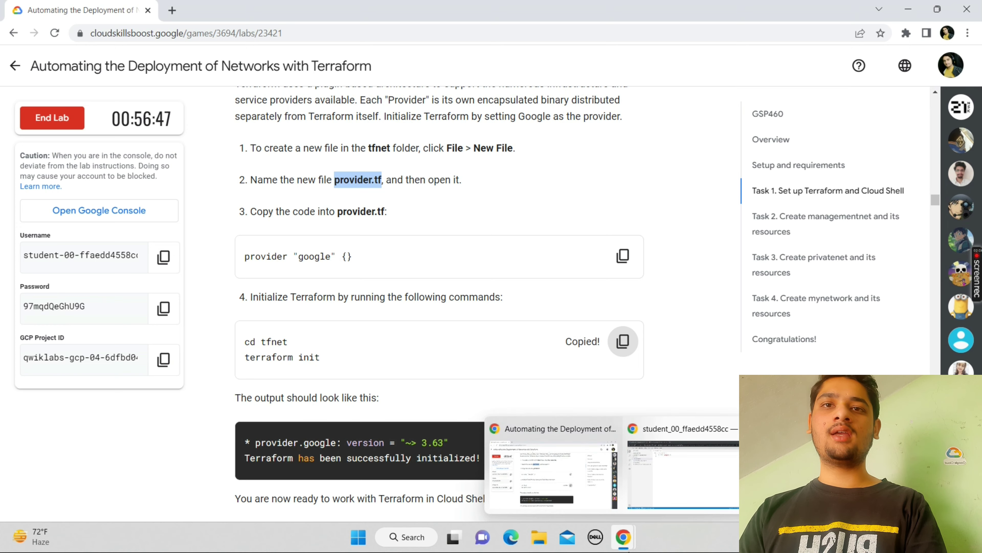
pyautogui.click(650, 483)
pyautogui.click(77, 10)
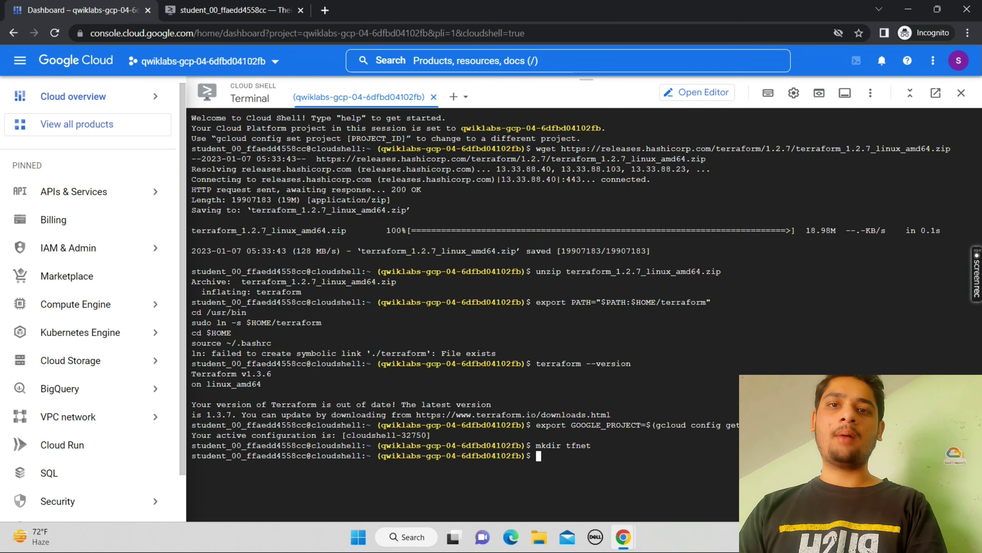
pyautogui.hotkey('ctrl', 'v')
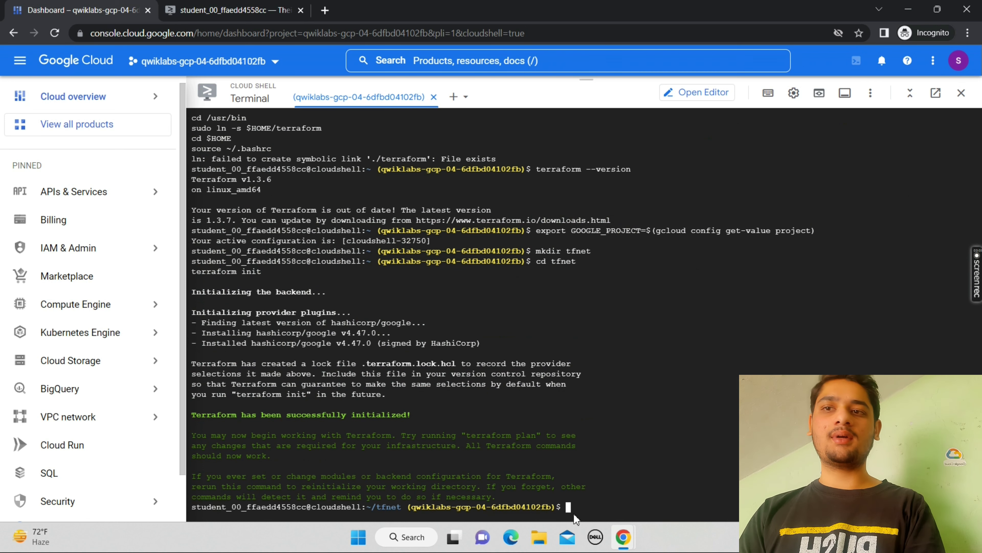
# Copy the file name managementnet.tf from Task 2 of the lab guide and create that file in the tfnet folder.
pyautogui.moveTo(634, 542)
pyautogui.click(583, 475)
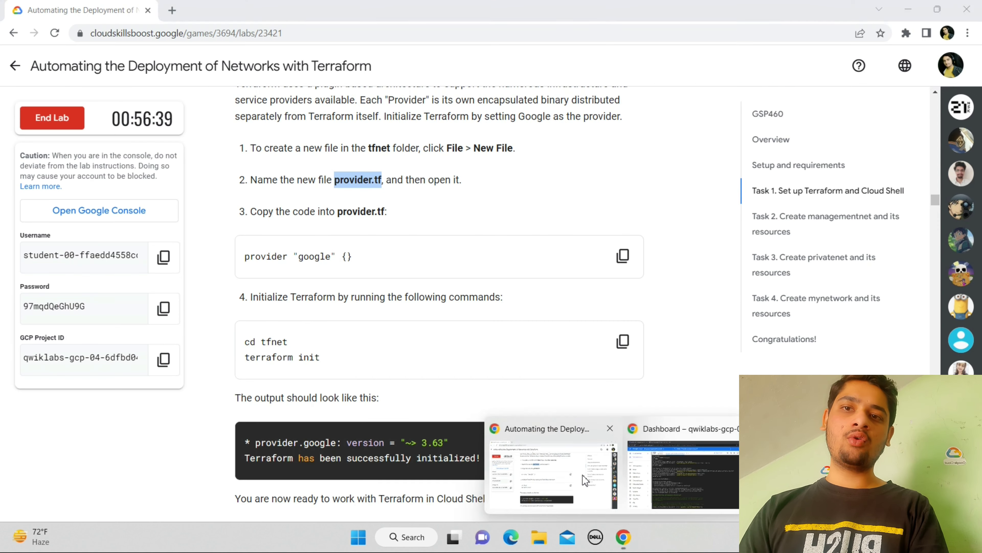
pyautogui.scroll(-8, 583, 474)
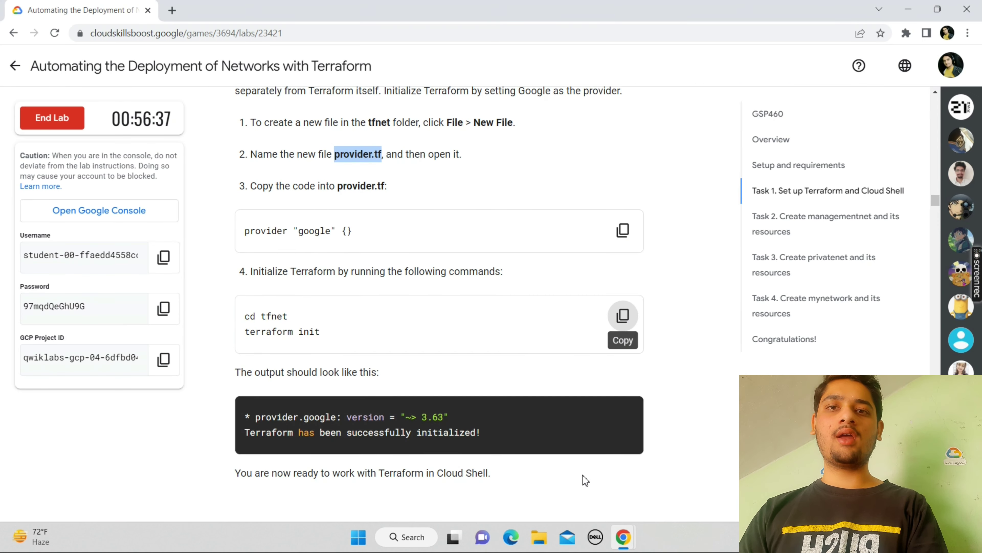
pyautogui.scroll(-4, 585, 480)
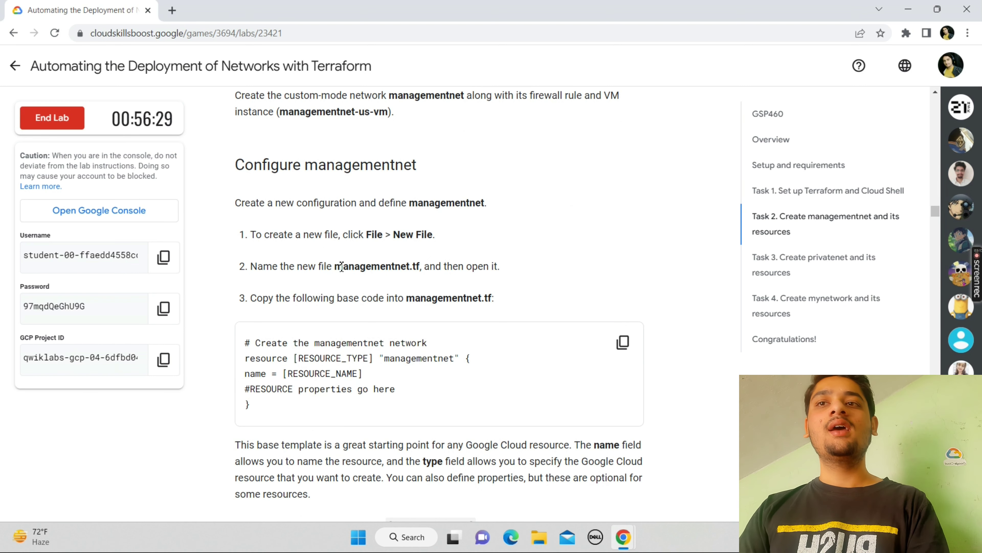
pyautogui.moveTo(336, 268); pyautogui.dragTo(421, 269)
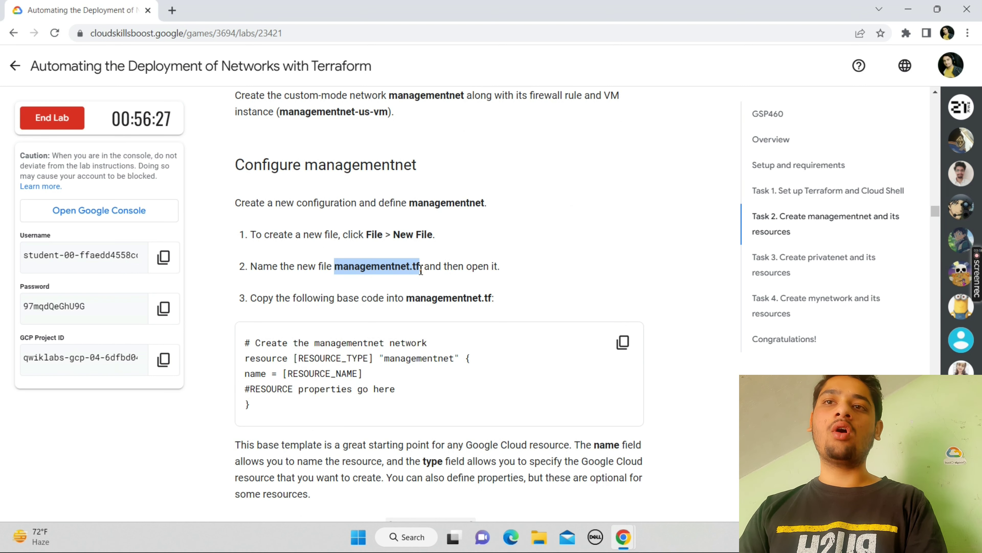
pyautogui.moveTo(623, 538)
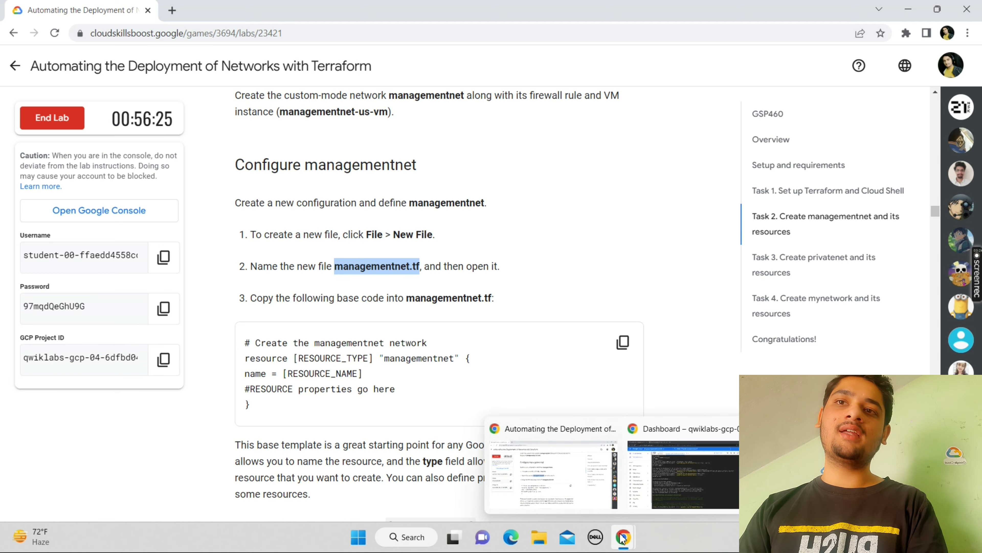
pyautogui.click(640, 494)
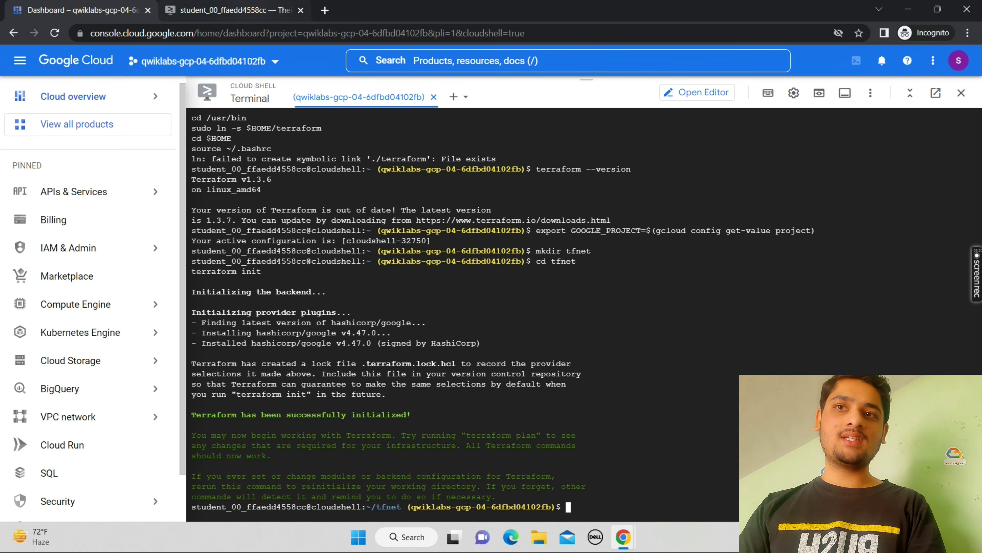
pyautogui.click(232, 10)
pyautogui.rightClick(110, 124)
pyautogui.click(149, 129)
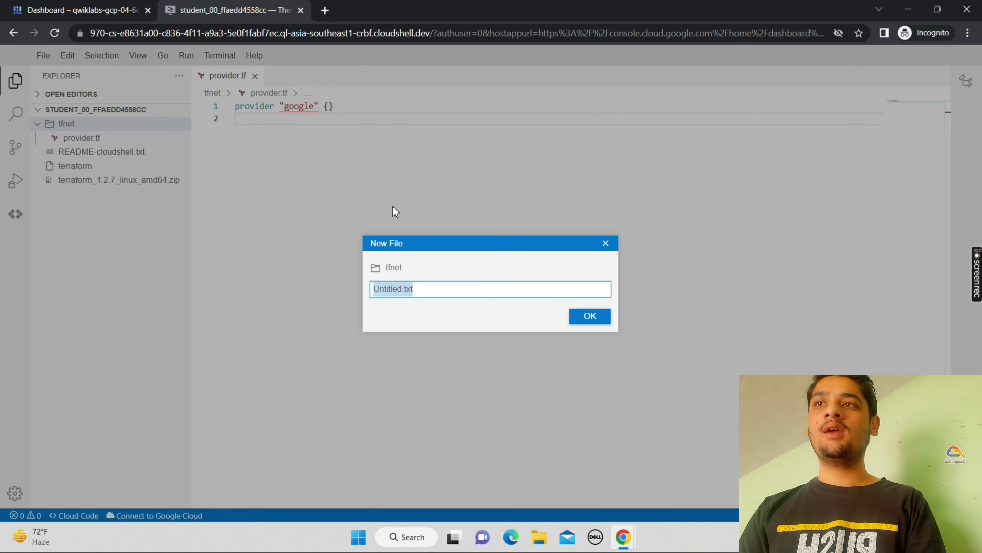
pyautogui.write('managementnet.tf')
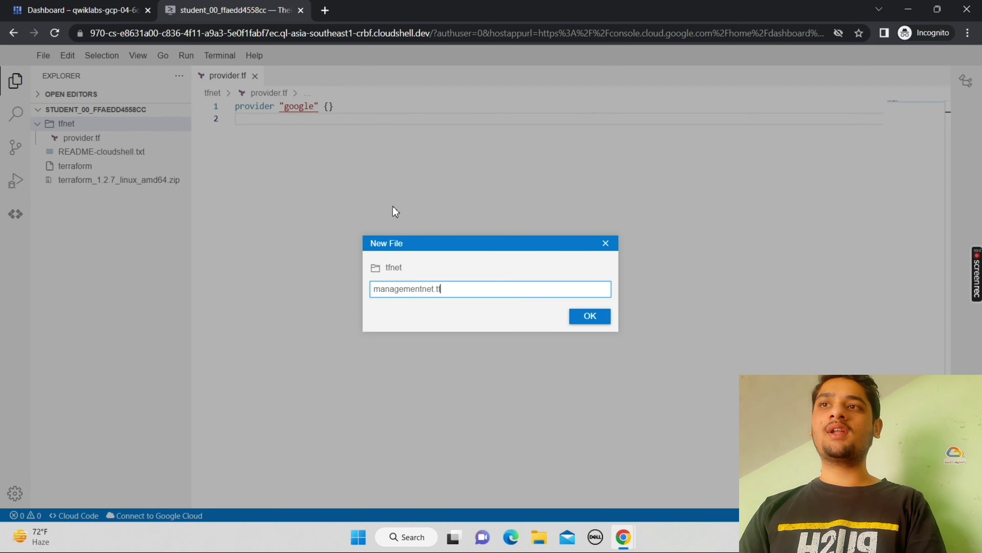
pyautogui.click(588, 317)
pyautogui.press('XF86MonBrightnessUp')
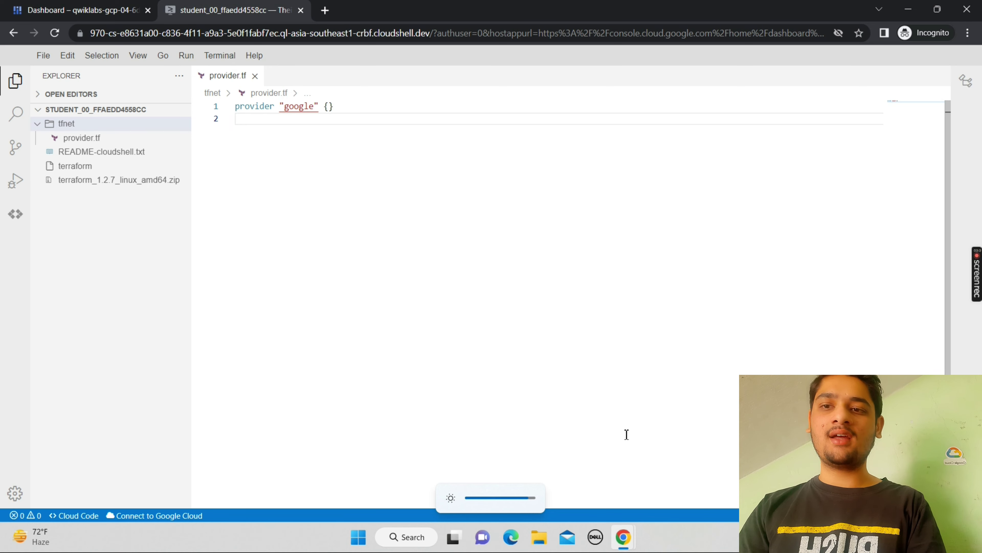
# Copy the base code for the managementnet network from the lab guide into managementnet.tf.
pyautogui.moveTo(624, 537)
pyautogui.click(576, 461)
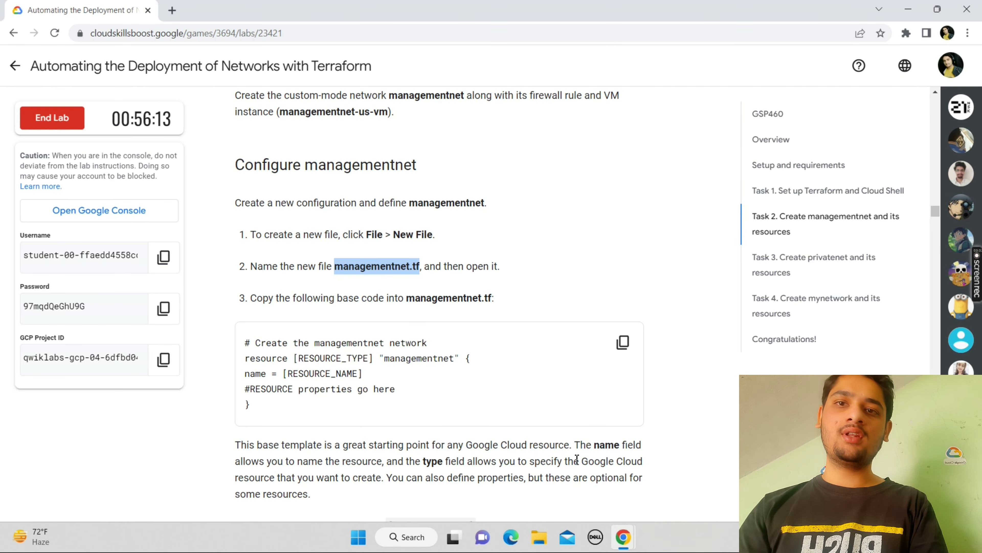
pyautogui.click(623, 341)
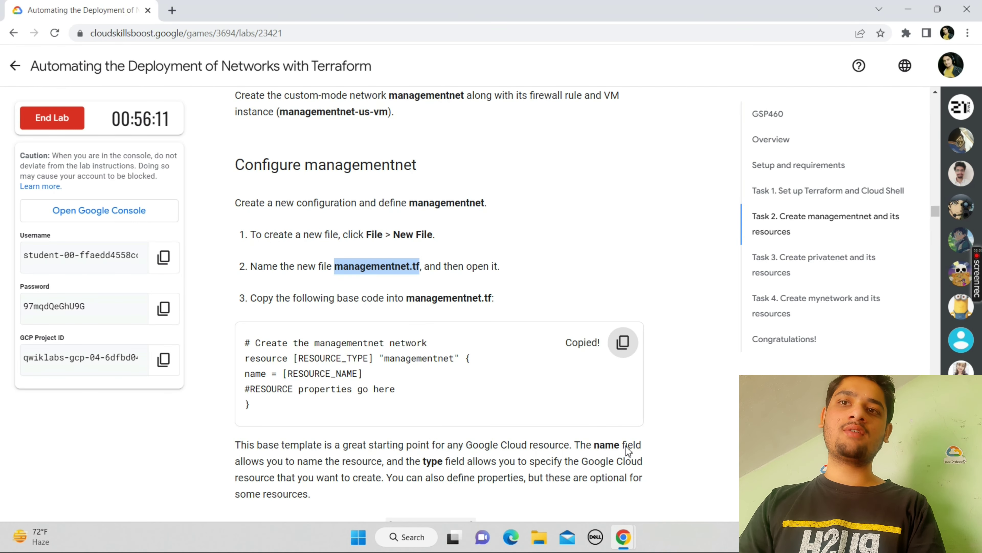
pyautogui.moveTo(627, 530)
pyautogui.click(661, 489)
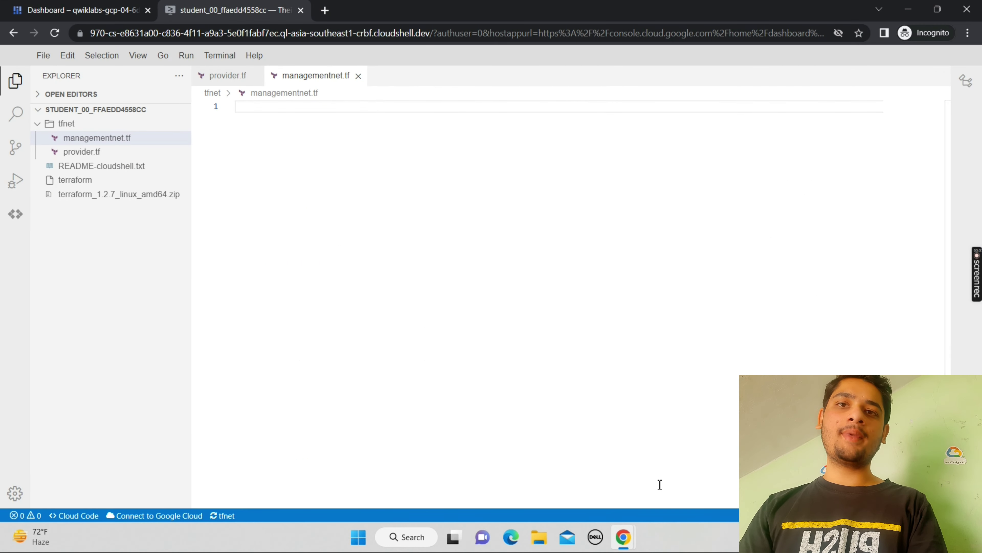
pyautogui.hotkey('ctrl', 'v')
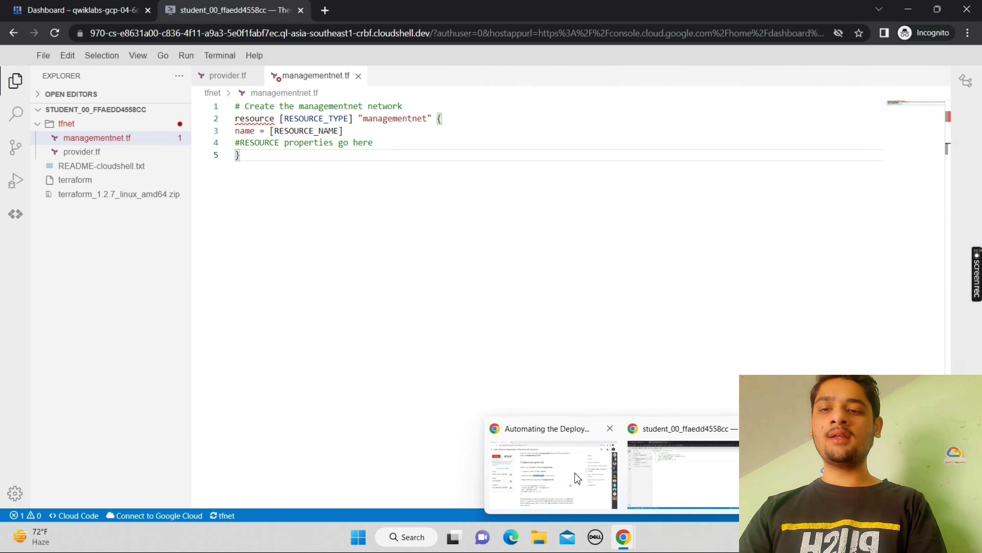
# Replace the [RESOURCE_TYPE] placeholder in managementnet.tf with "google_compute_network" copied from the lab guide.
pyautogui.click(576, 474)
pyautogui.scroll(-2, 575, 473)
pyautogui.scroll(-3, 577, 476)
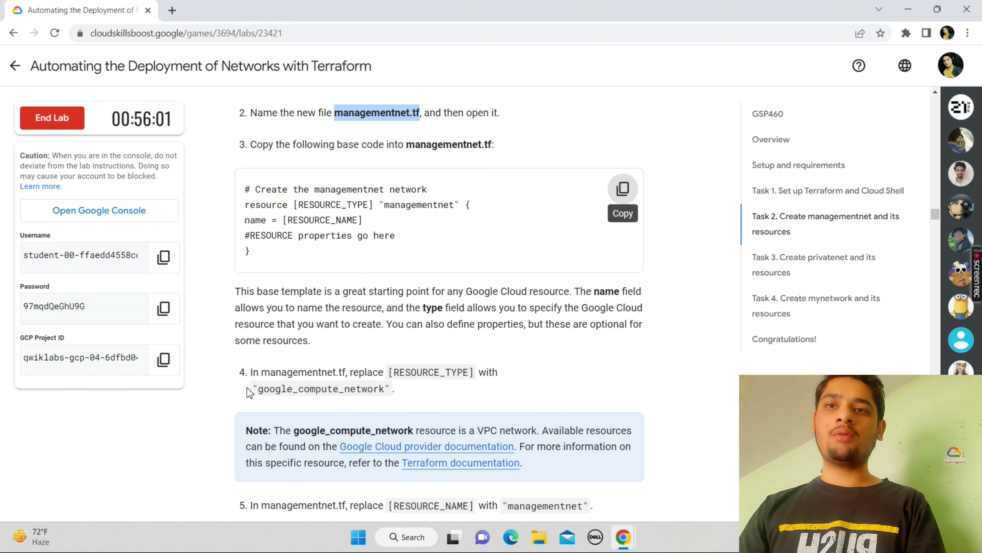
pyautogui.moveTo(250, 391); pyautogui.dragTo(398, 396)
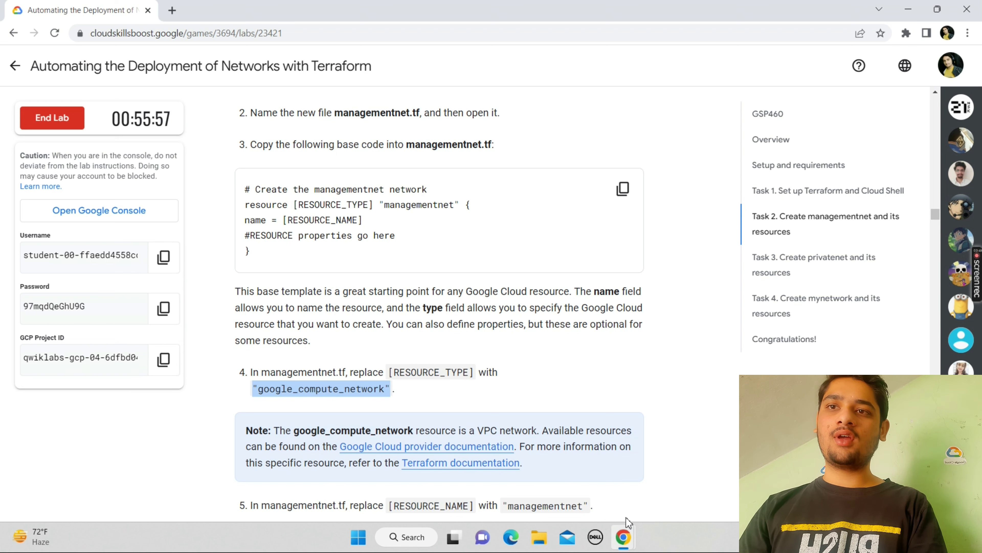
pyautogui.moveTo(630, 536)
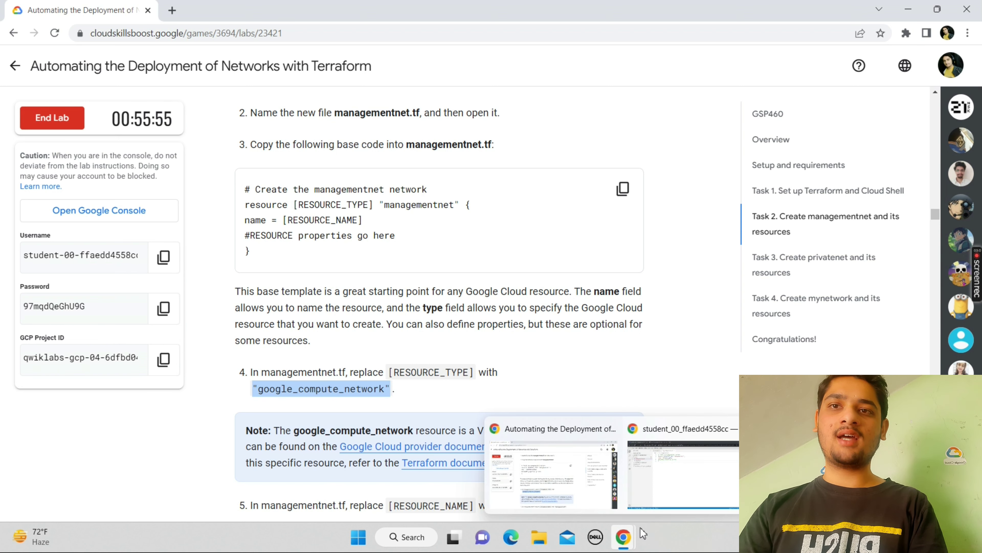
pyautogui.click(663, 489)
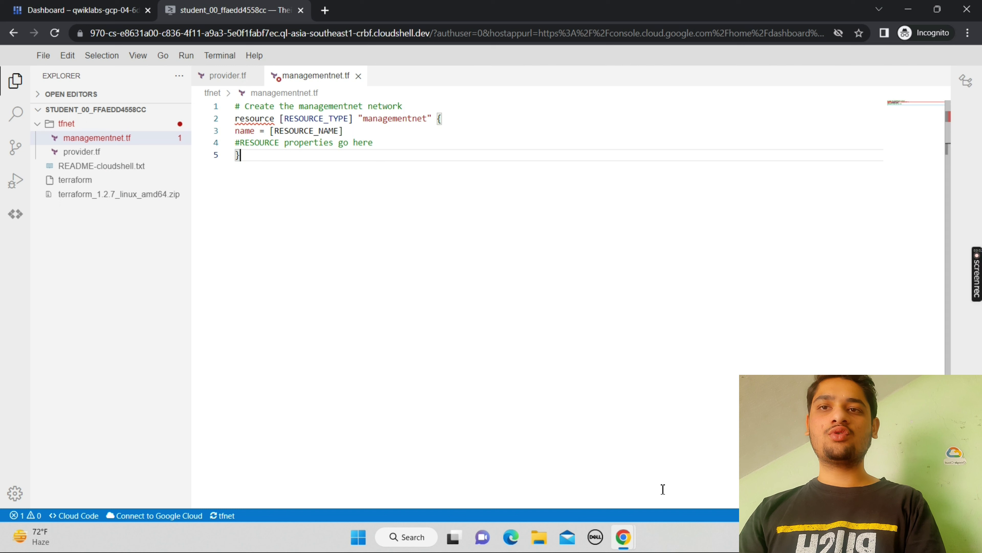
pyautogui.click(353, 119)
pyautogui.press('BackSpace')
pyautogui.press('BackSpace')
pyautogui.press('BackSpace')
pyautogui.press('BackSpace')
pyautogui.press('BackSpace')
pyautogui.press('BackSpace')
pyautogui.press('BackSpace')
pyautogui.press('BackSpace')
pyautogui.press('BackSpace')
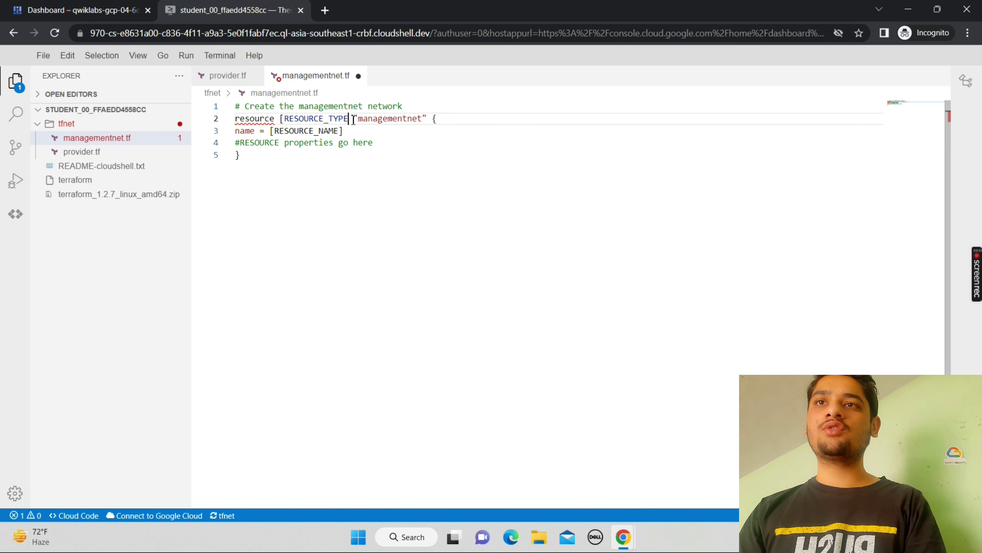
pyautogui.press('BackSpace')
pyautogui.press('BackSpace')
pyautogui.press('BackSpace')
pyautogui.press('BackSpace')
pyautogui.press('BackSpace')
pyautogui.press('BackSpace')
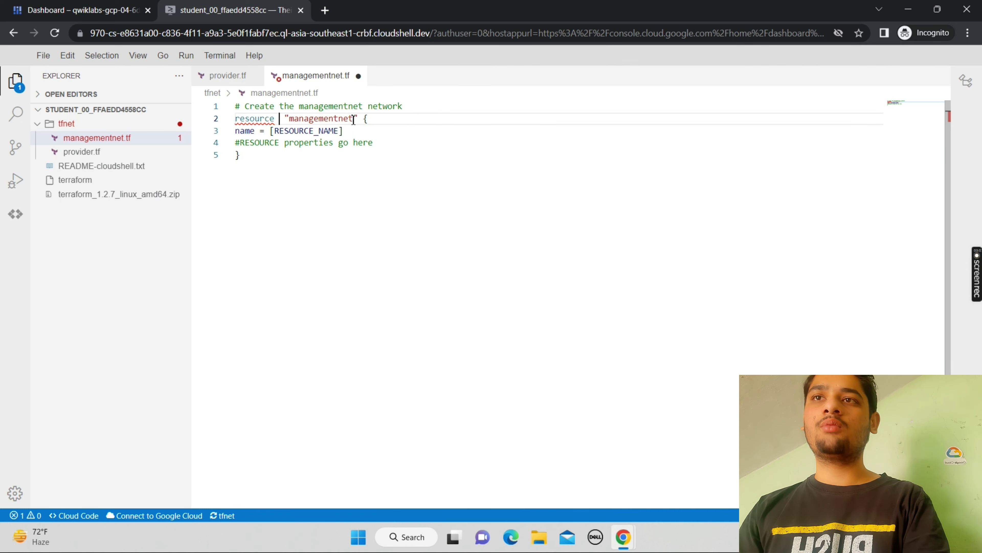
pyautogui.hotkey('ctrl', 'v')
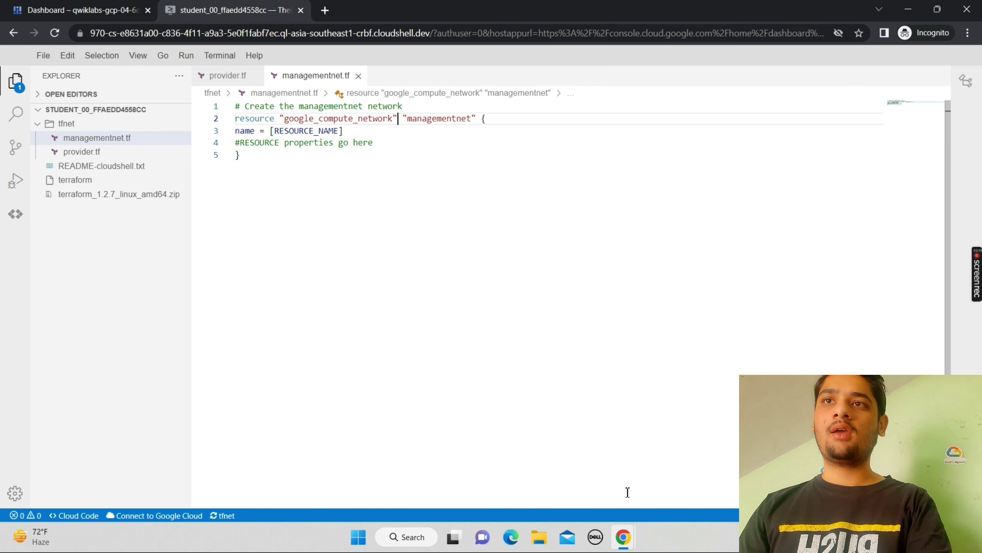
# Replace [RESOURCE_NAME] in managementnet.tf with "managementnet" from the lab guide and save the file.
pyautogui.moveTo(620, 526)
pyautogui.click(590, 473)
pyautogui.scroll(-1, 590, 473)
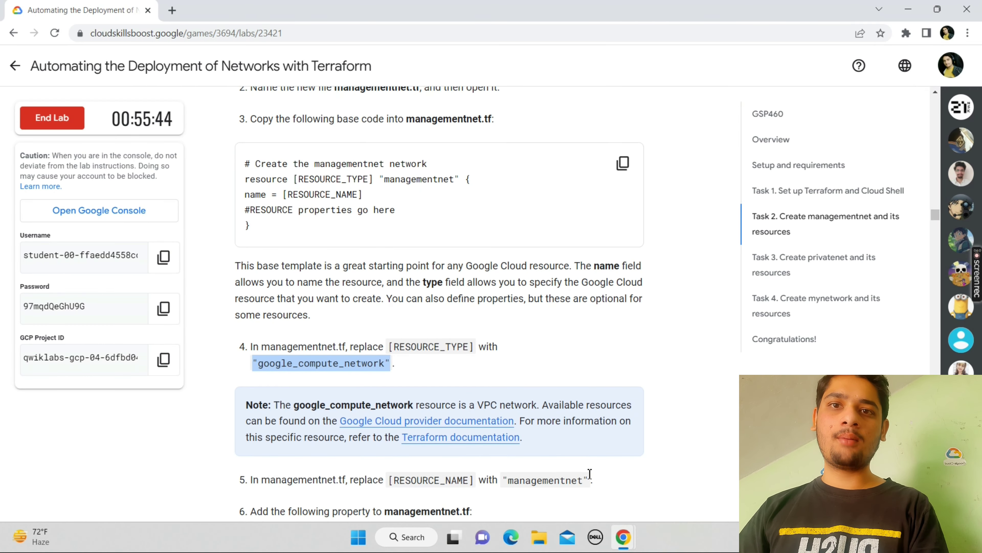
pyautogui.scroll(-4, 590, 473)
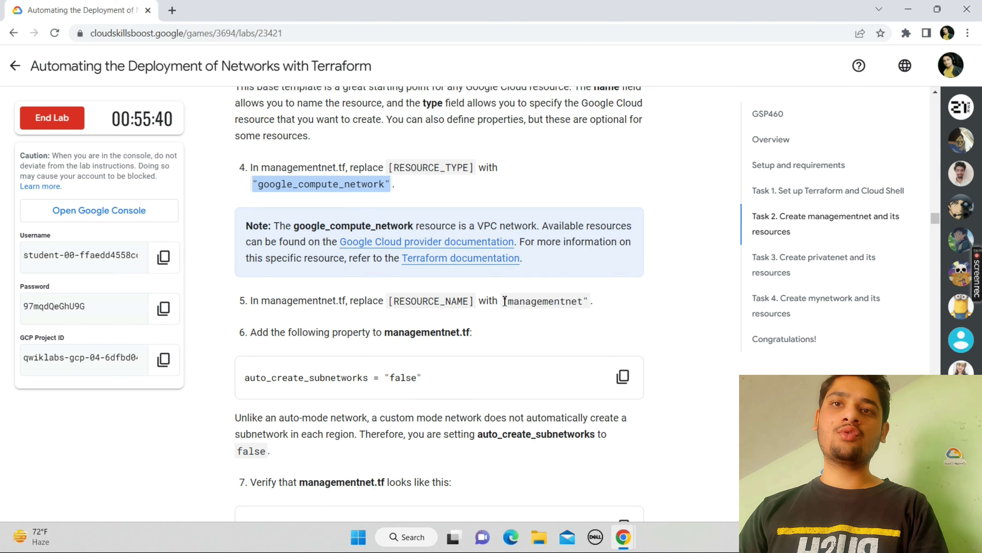
pyautogui.moveTo(504, 301); pyautogui.dragTo(591, 306)
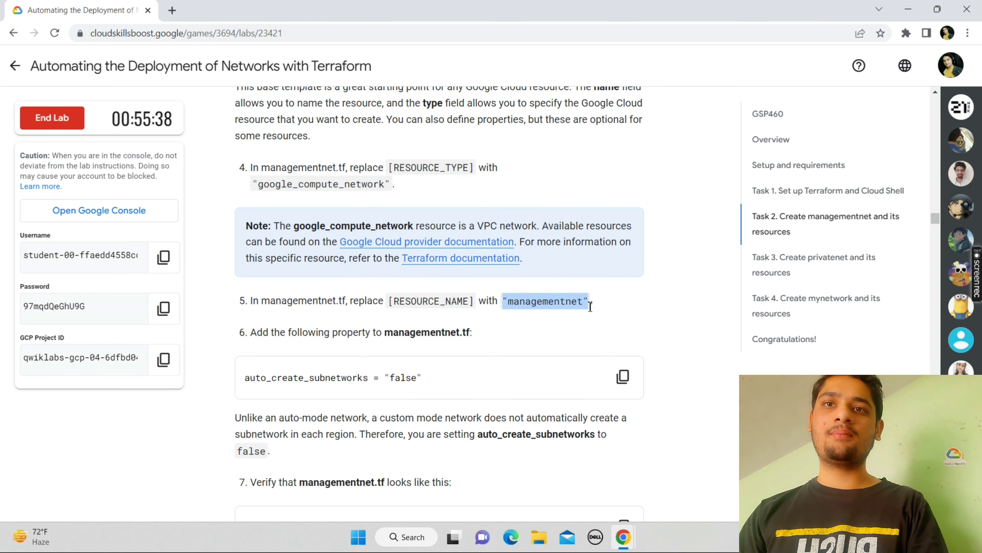
pyautogui.moveTo(624, 536)
pyautogui.click(652, 487)
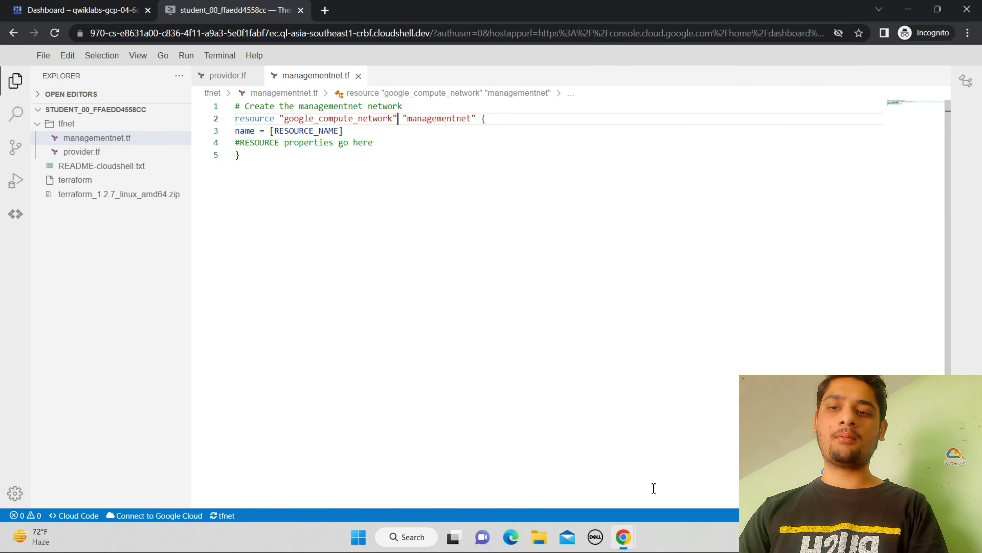
pyautogui.click(348, 132)
pyautogui.press('BackSpace')
pyautogui.press('BackSpace')
pyautogui.press('BackSpace')
pyautogui.press('BackSpace')
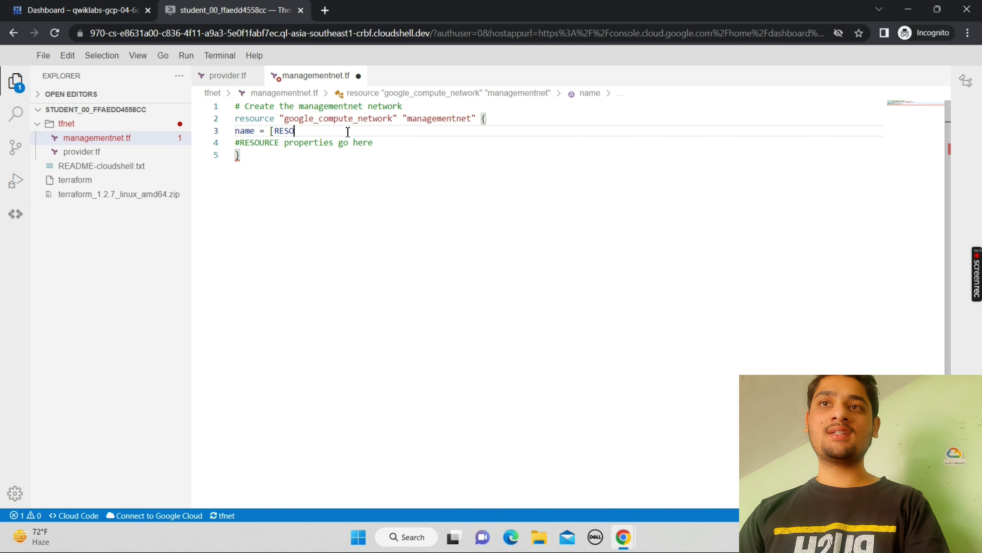
pyautogui.press('BackSpace')
pyautogui.write('"managementnet"')
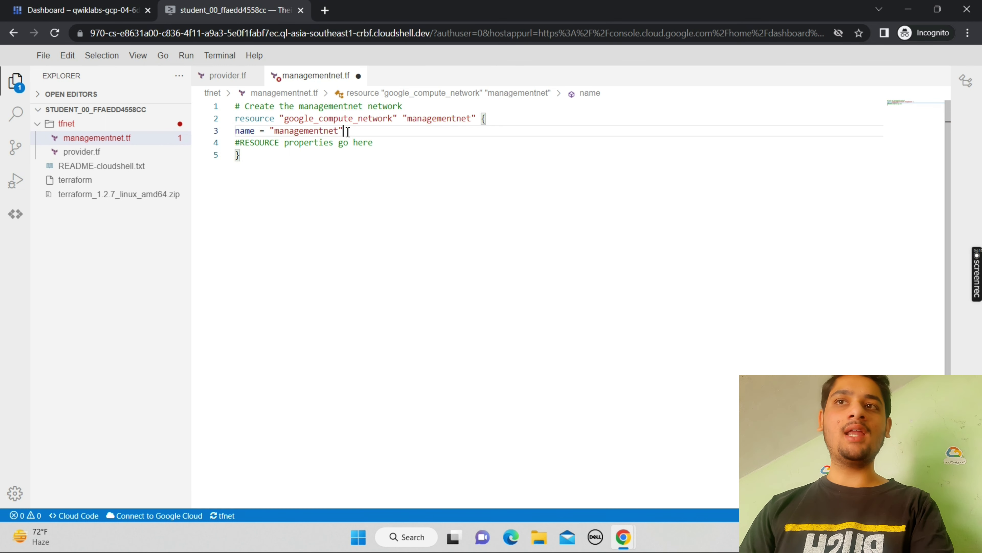
pyautogui.click(44, 56)
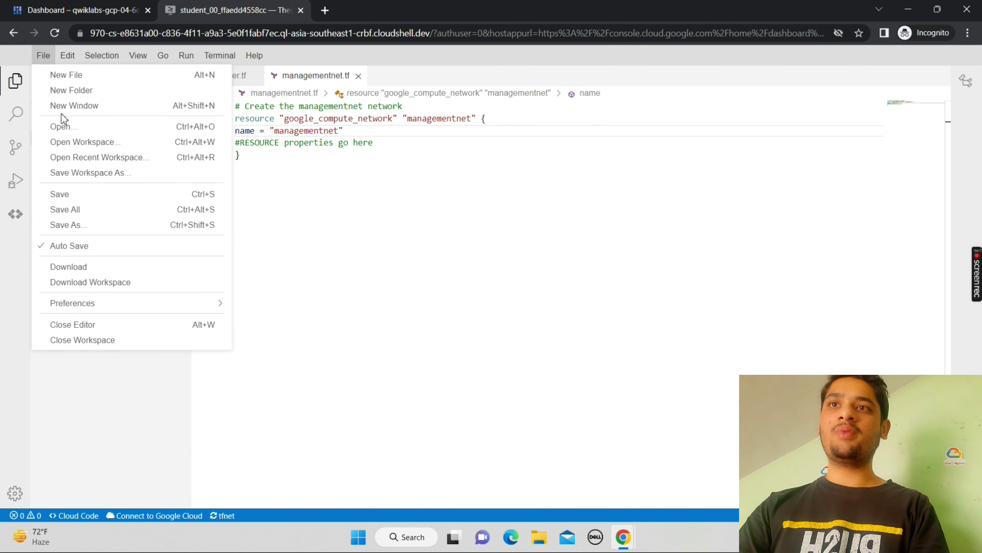
pyautogui.click(97, 198)
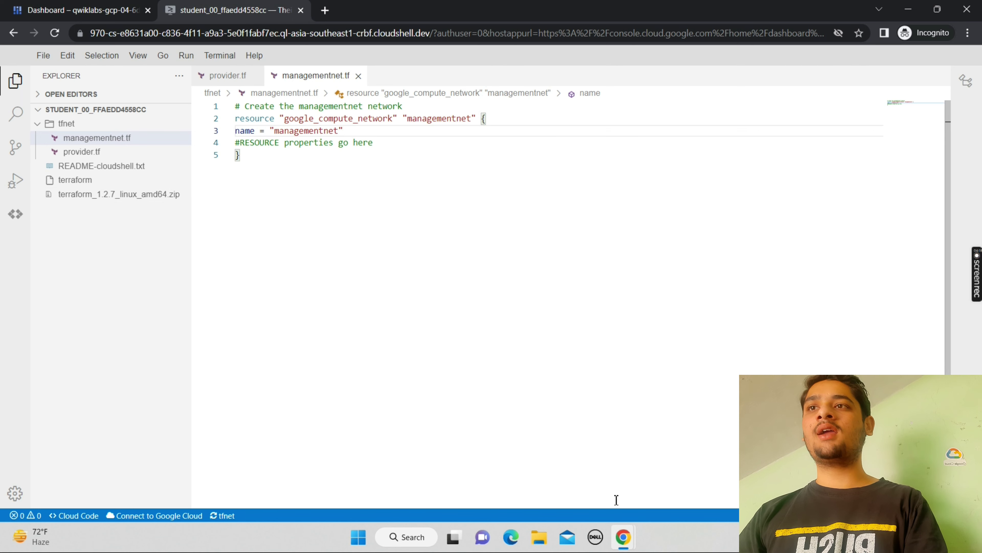
# Add the lab guide's auto_create_subnetworks = "false" property below the name line in managementnet.tf and save the file.
pyautogui.moveTo(633, 540)
pyautogui.click(575, 483)
pyautogui.scroll(-3, 575, 483)
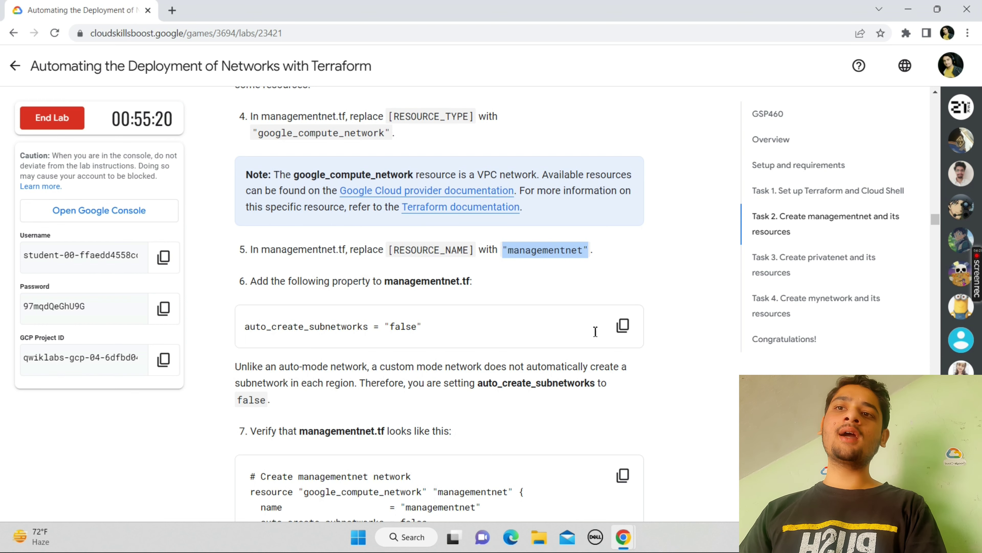
pyautogui.click(622, 326)
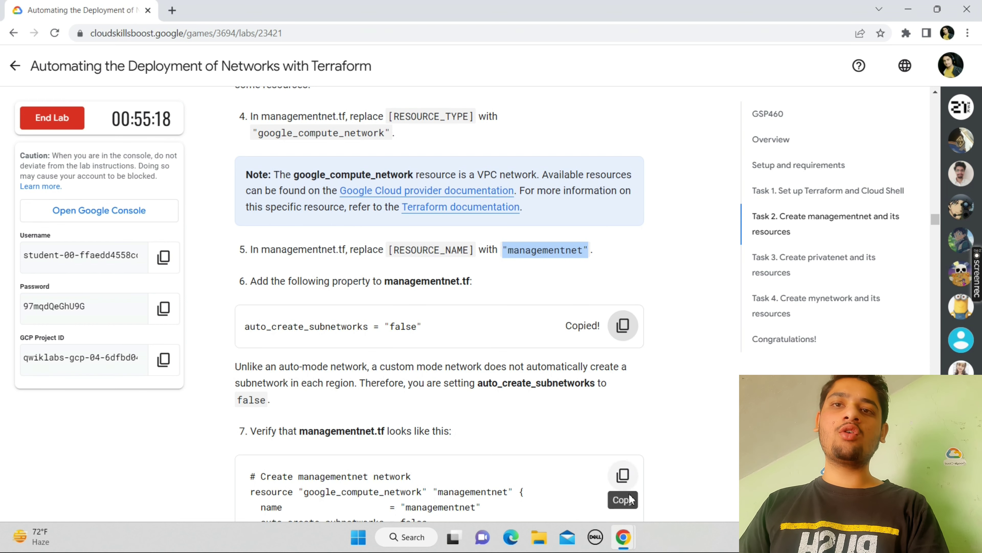
pyautogui.moveTo(623, 537)
pyautogui.click(643, 501)
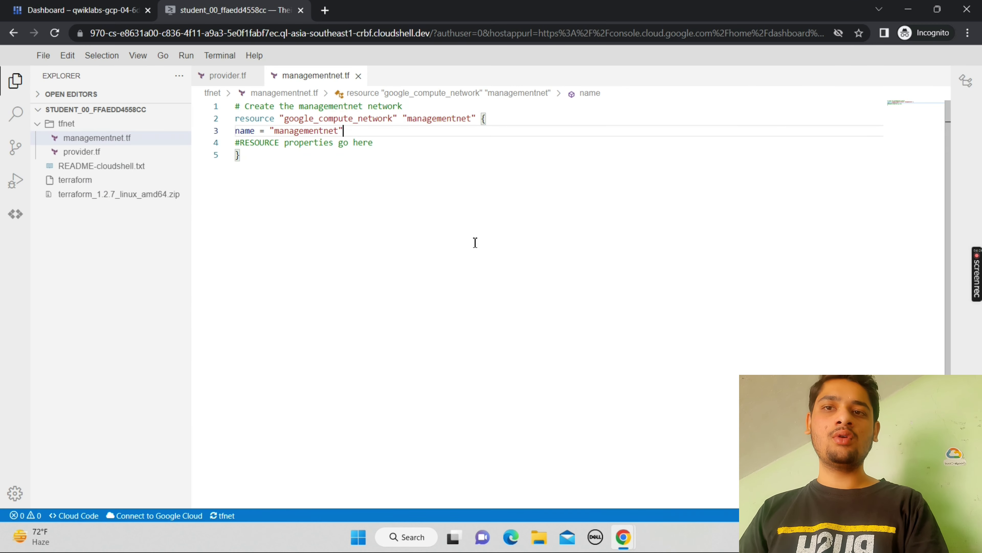
pyautogui.click(401, 148)
pyautogui.press('Up')
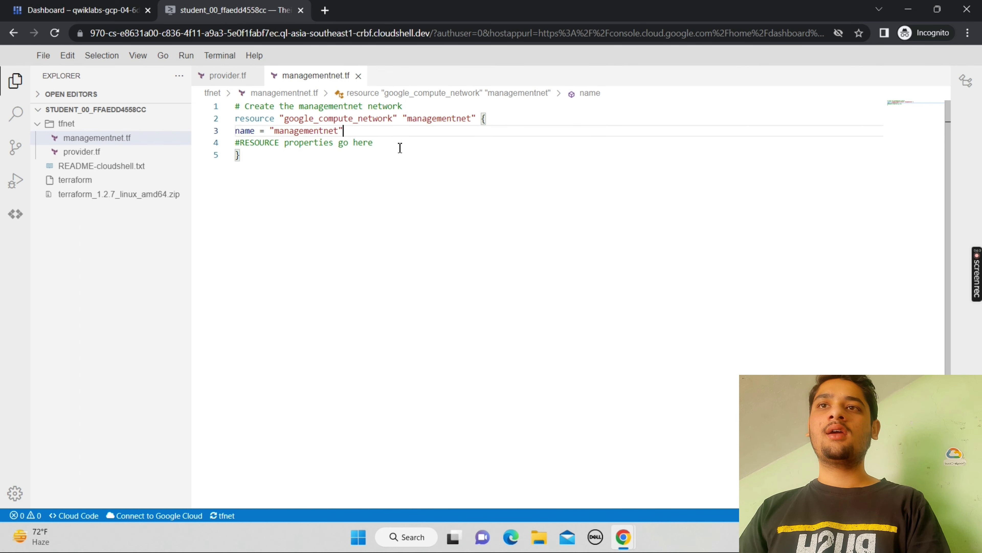
pyautogui.press('Return')
pyautogui.hotkey('ctrl', 'v')
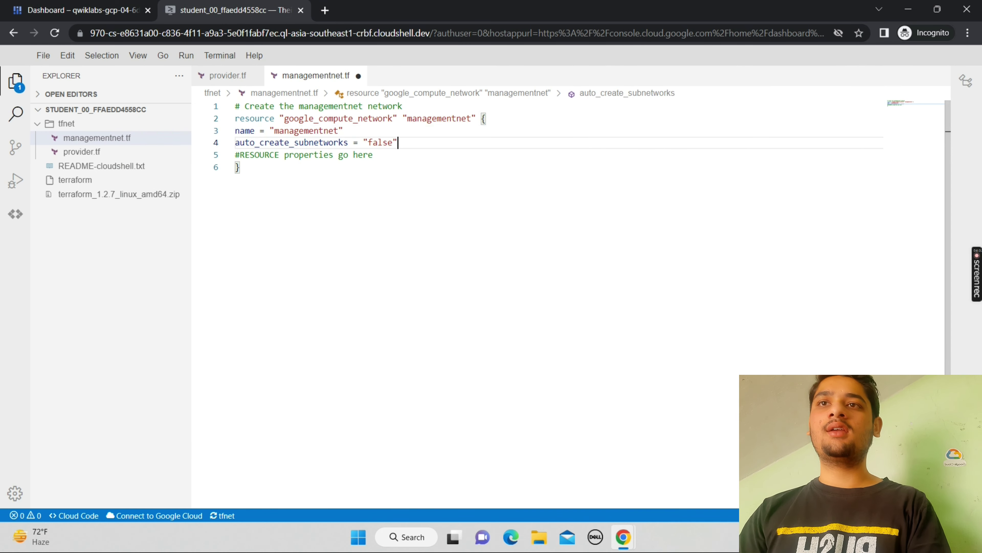
pyautogui.click(43, 55)
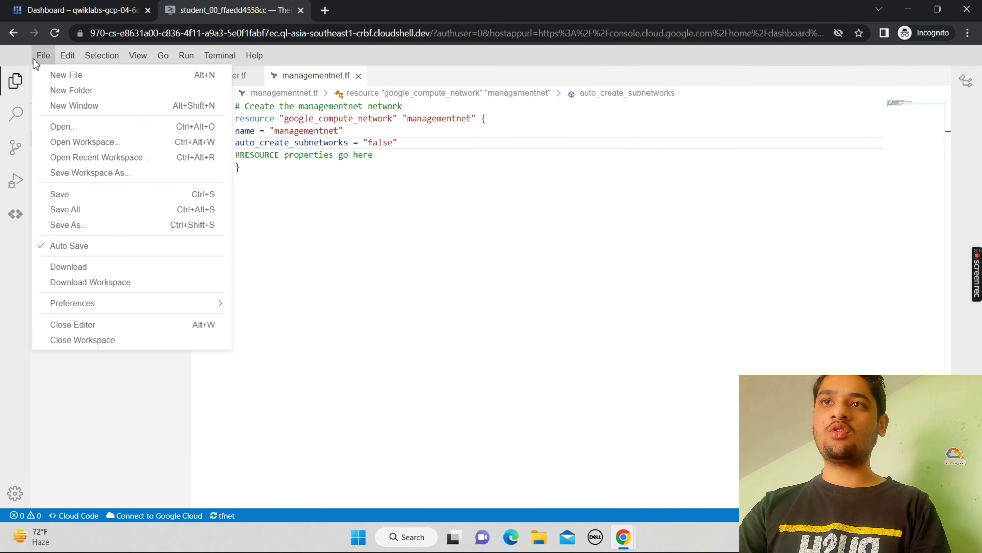
pyautogui.click(86, 204)
# Append the managementsubnet-us subnetwork resource from the lab guide after the network block in managementnet.tf and save the file.
pyautogui.moveTo(623, 537)
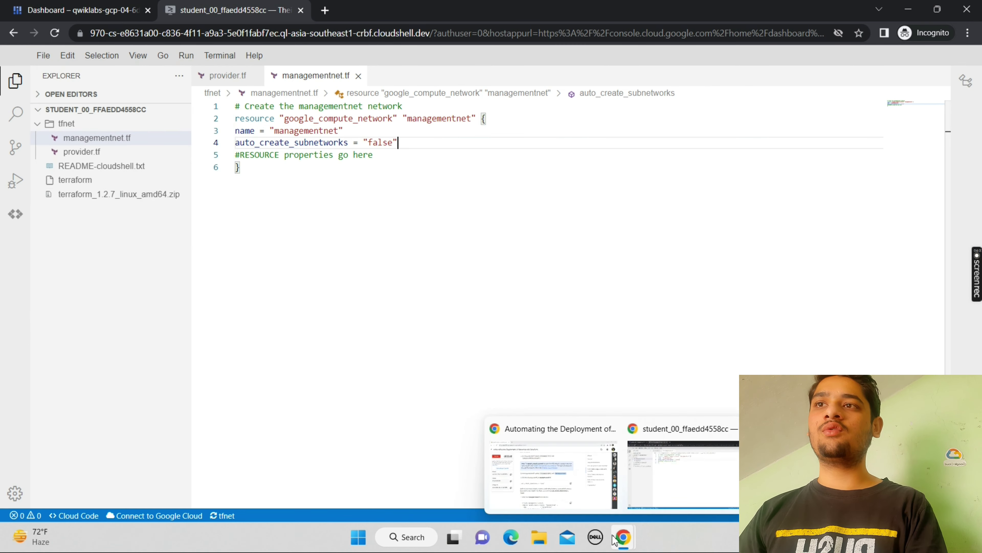
pyautogui.click(591, 507)
pyautogui.scroll(-5, 563, 472)
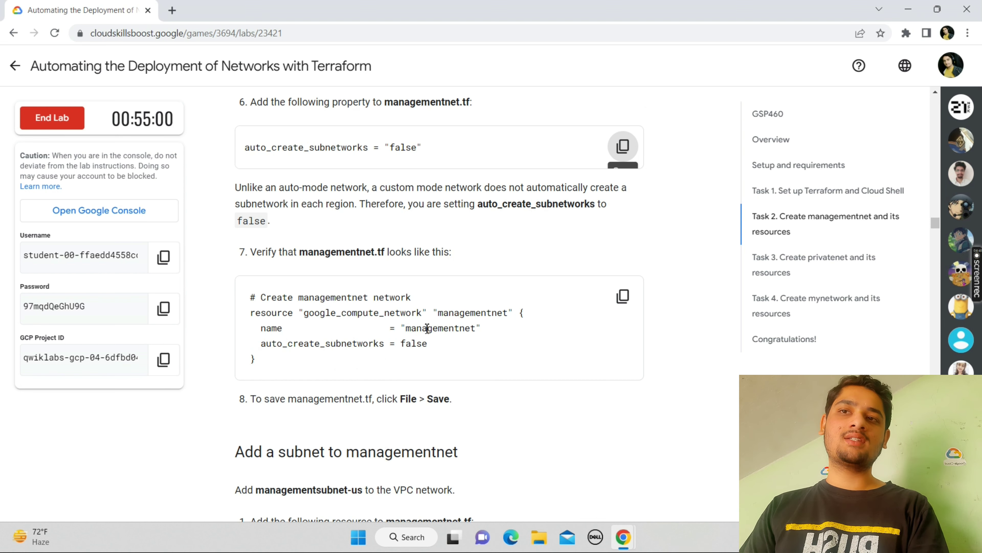
pyautogui.scroll(-6, 426, 328)
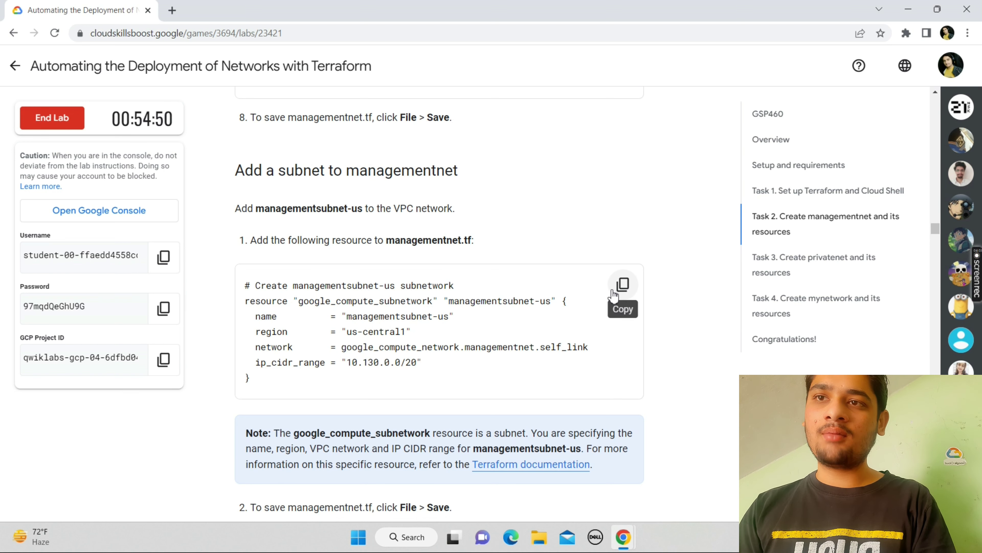
pyautogui.click(622, 284)
pyautogui.moveTo(623, 537)
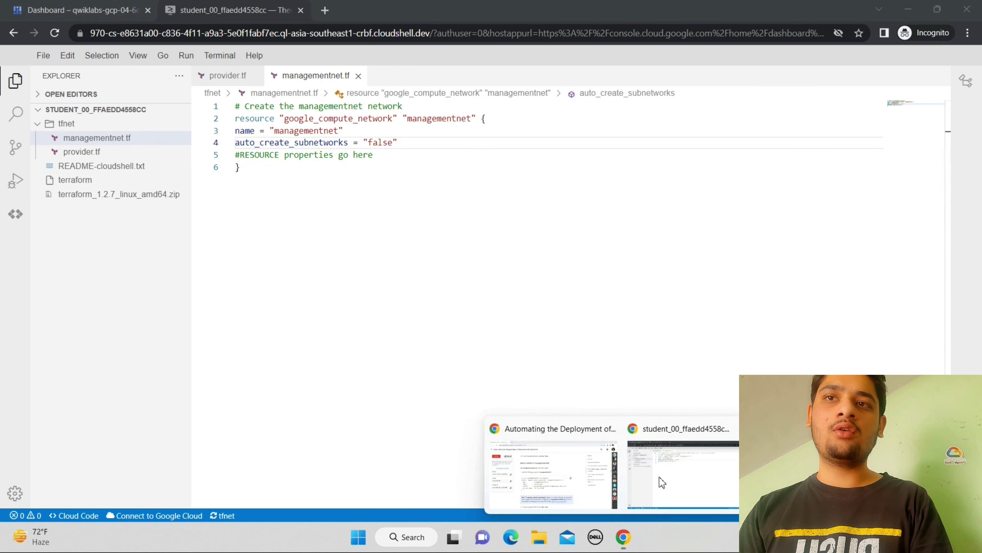
pyautogui.click(660, 478)
pyautogui.click(362, 191)
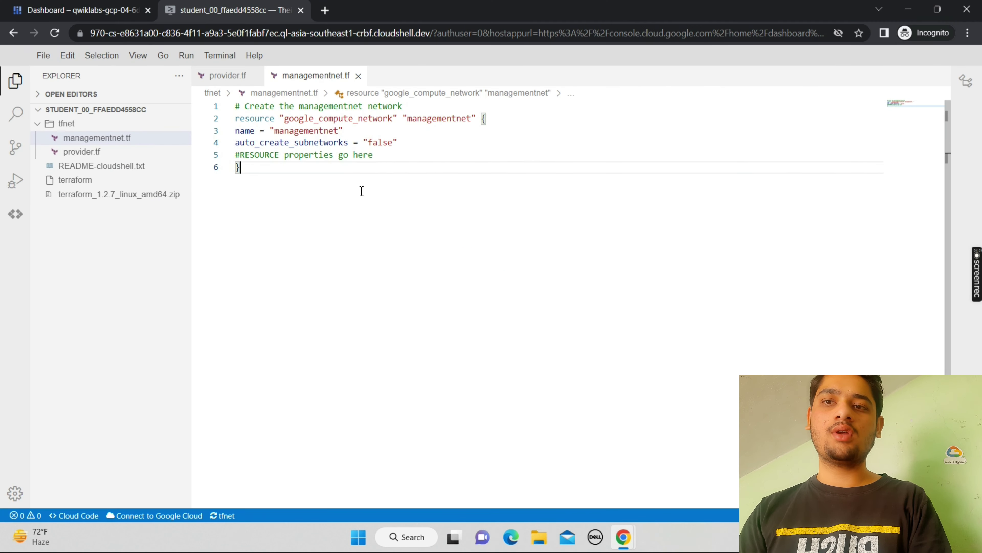
pyautogui.press('Return')
pyautogui.hotkey('ctrl', 'v')
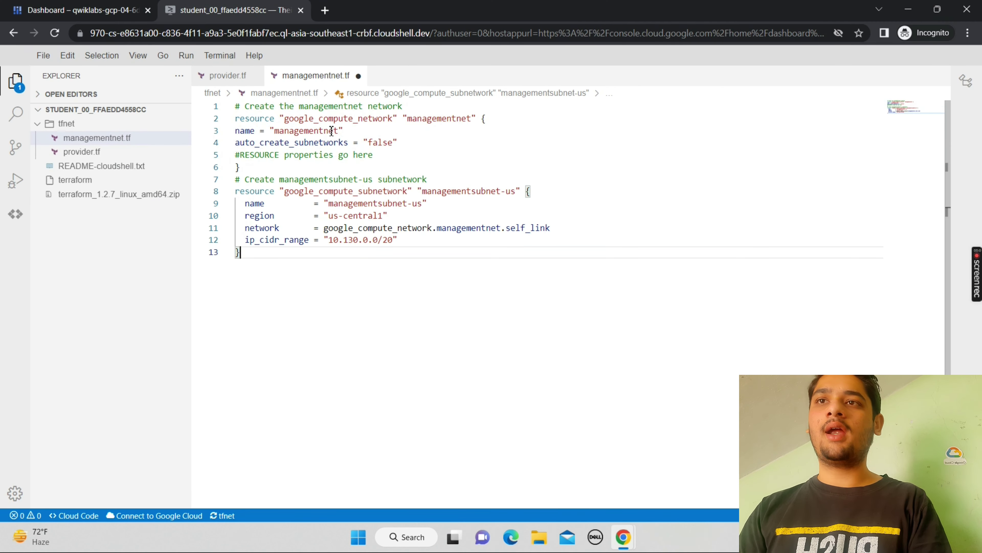
pyautogui.hotkey('ctrl', 's')
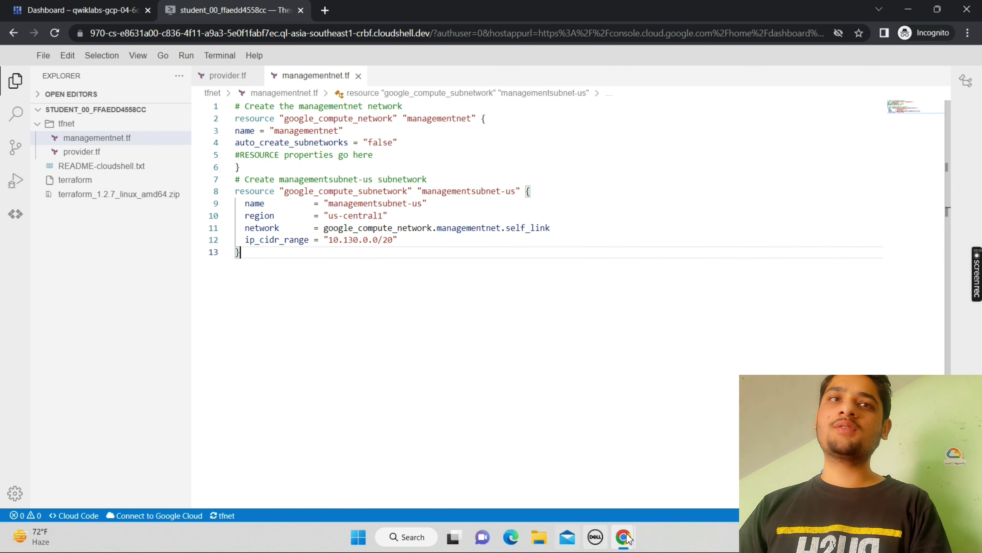
# Append the lab guide's base code for the managementnet-allow-http-ssh-rdp-icmp firewall rule at the end of managementnet.tf.
pyautogui.moveTo(630, 541)
pyautogui.click(575, 489)
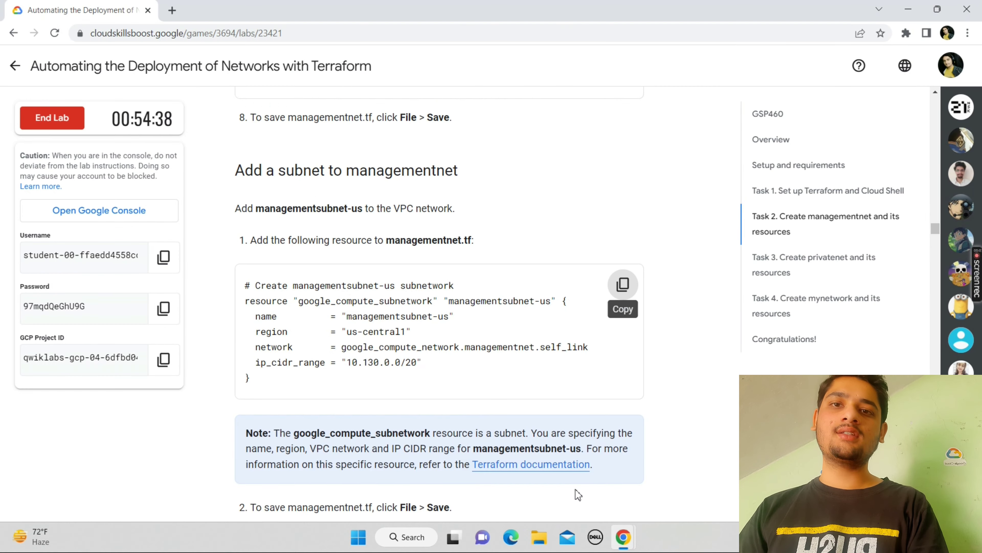
pyautogui.scroll(-6, 577, 491)
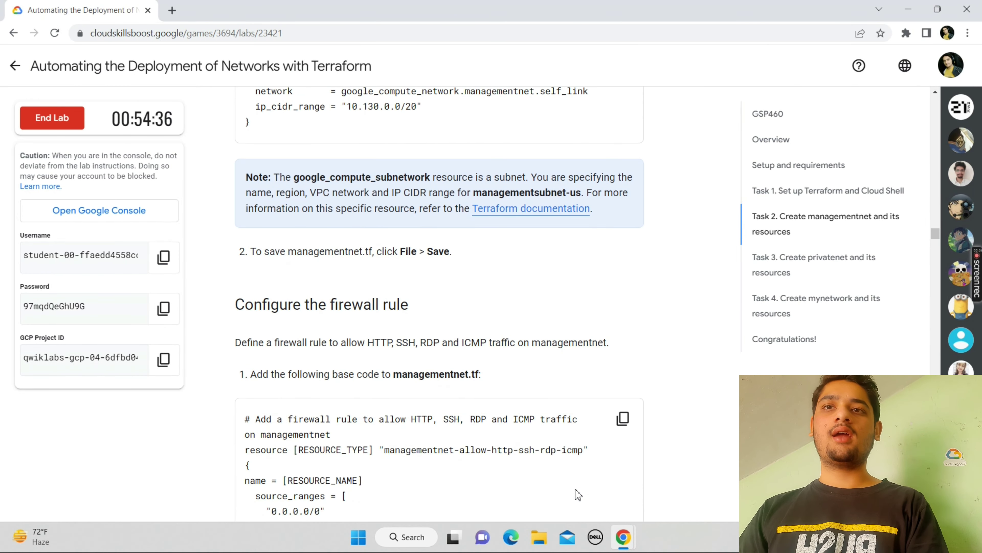
pyautogui.scroll(-3, 577, 494)
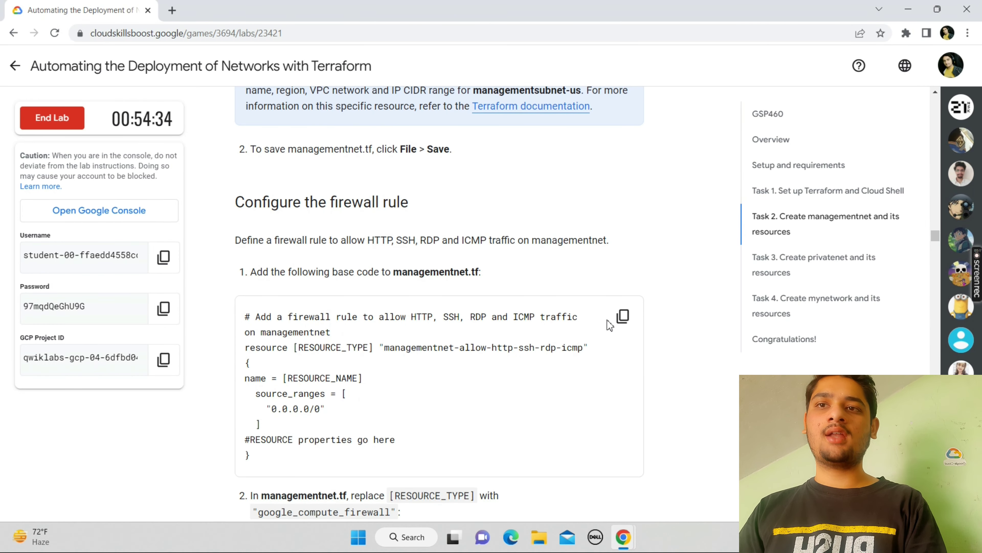
pyautogui.click(620, 325)
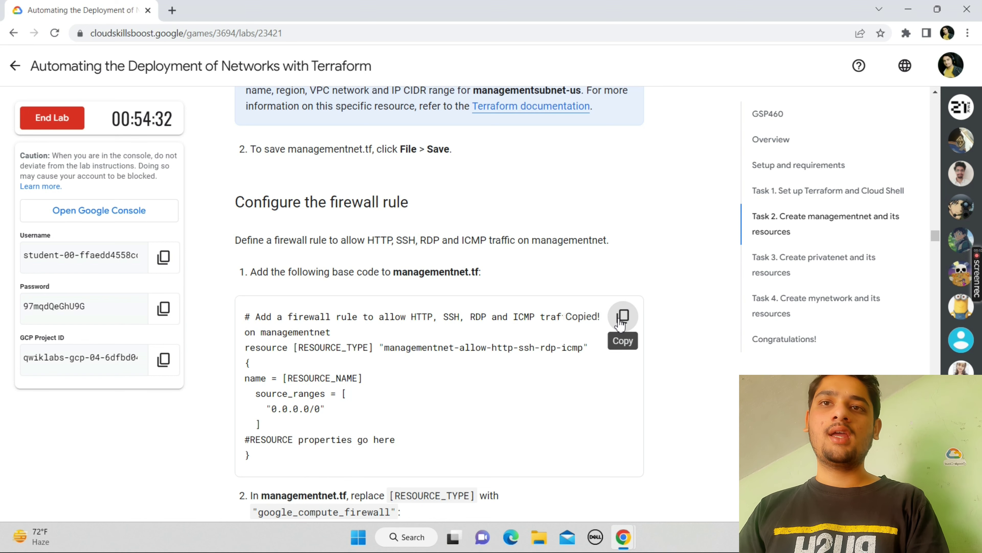
pyautogui.moveTo(622, 549)
pyautogui.click(651, 476)
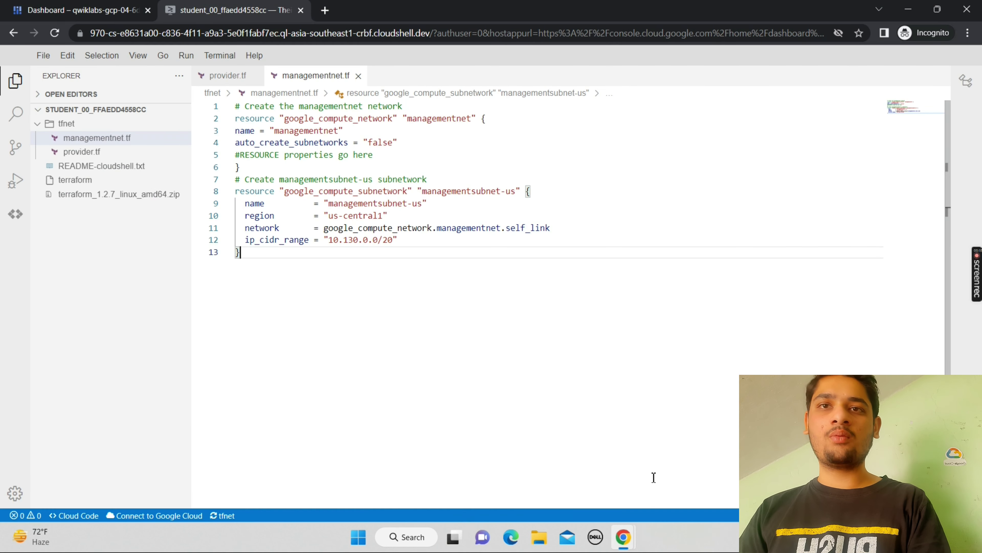
pyautogui.hotkey('ctrl', 'v')
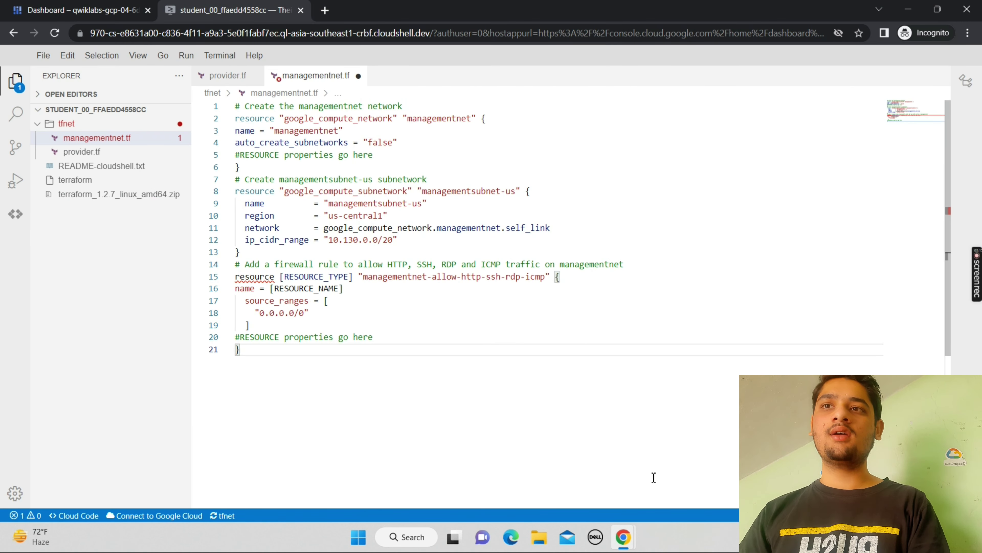
# Replace [RESOURCE_TYPE] in the firewall rule of managementnet.tf with "google_compute_firewall" from the lab guide.
pyautogui.moveTo(623, 537)
pyautogui.click(577, 479)
pyautogui.scroll(-1, 578, 479)
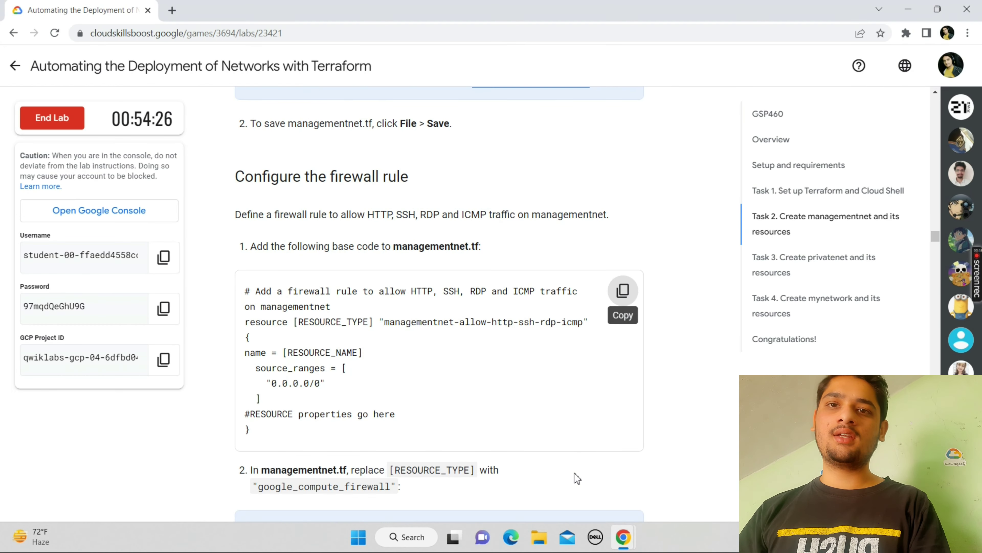
pyautogui.scroll(-3, 578, 479)
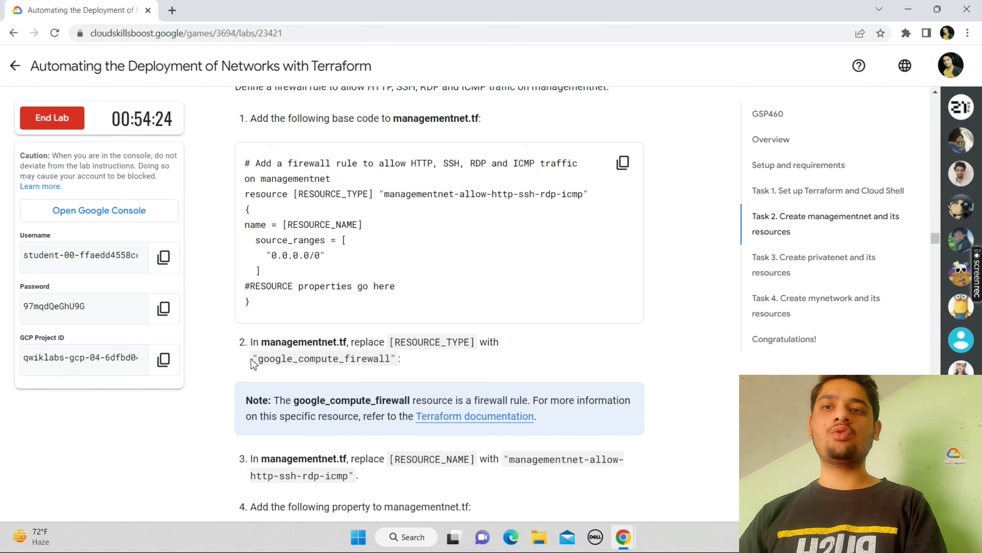
pyautogui.moveTo(254, 359); pyautogui.dragTo(395, 359)
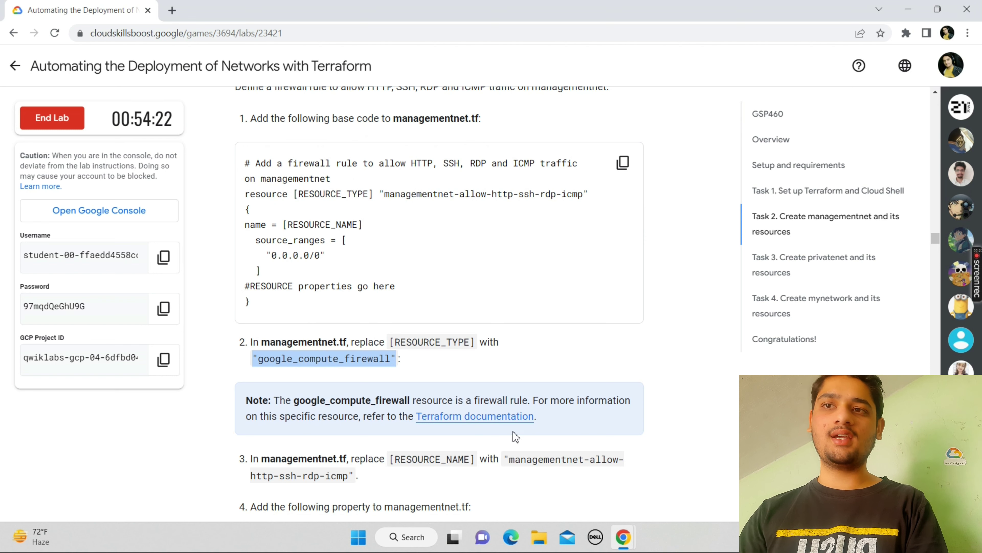
pyautogui.moveTo(623, 538)
pyautogui.click(649, 506)
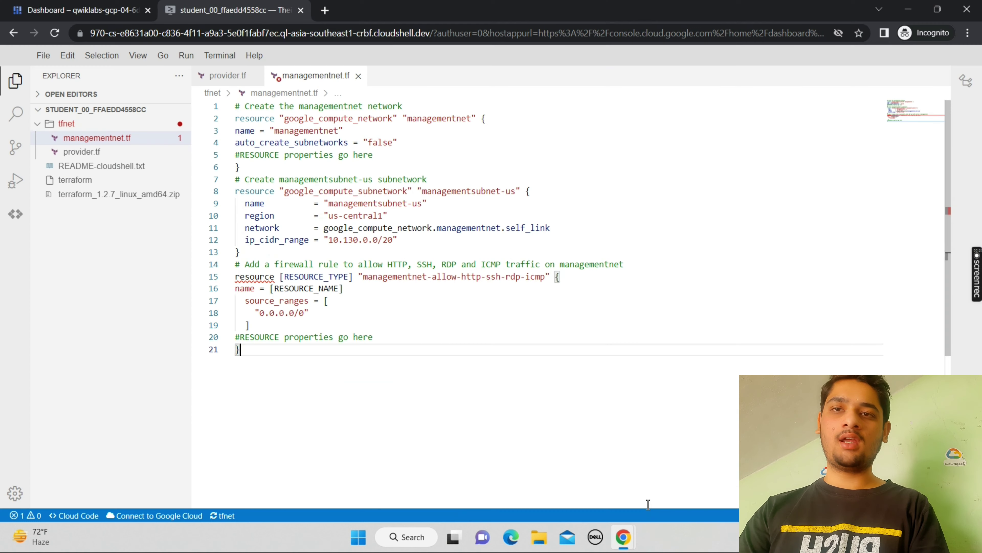
pyautogui.click(352, 277)
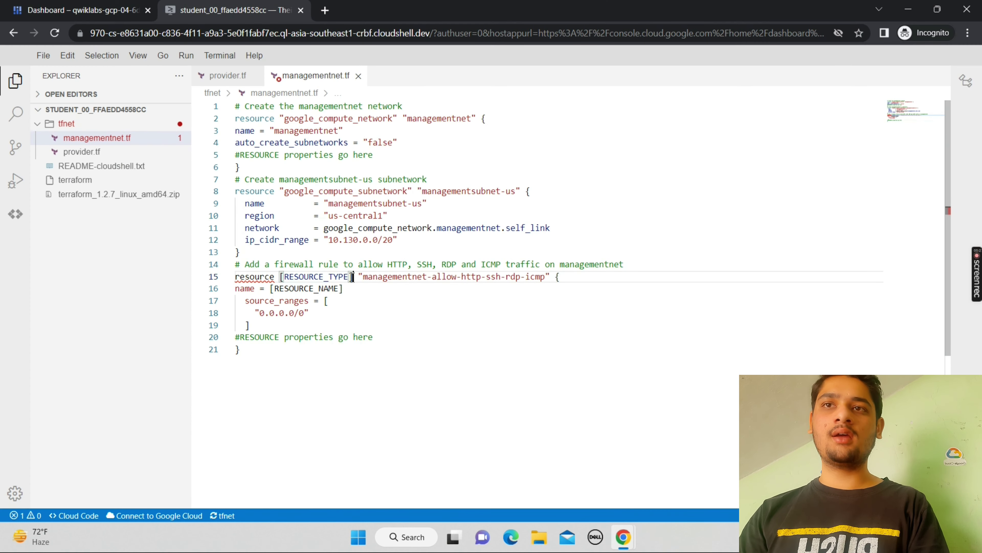
pyautogui.press('BackSpace')
pyautogui.press('BackSpace')
pyautogui.press('BackSpace')
pyautogui.press('BackSpace')
pyautogui.press('BackSpace')
pyautogui.press('BackSpace')
pyautogui.press('BackSpace')
pyautogui.press('BackSpace')
pyautogui.press('BackSpace')
pyautogui.press('BackSpace')
pyautogui.press('BackSpace')
pyautogui.press('BackSpace')
pyautogui.press('BackSpace')
pyautogui.press('BackSpace')
pyautogui.press('BackSpace')
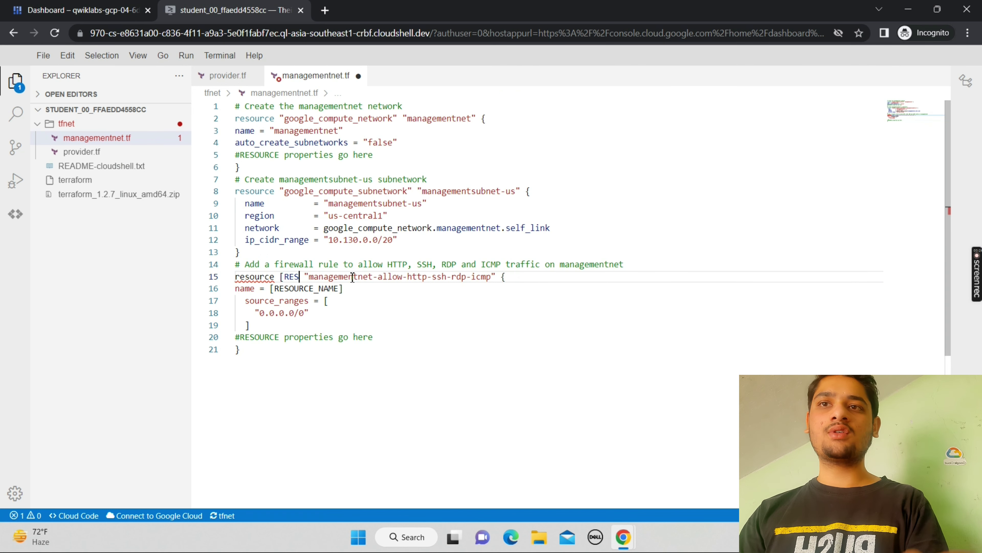
pyautogui.hotkey('ctrl', 'v')
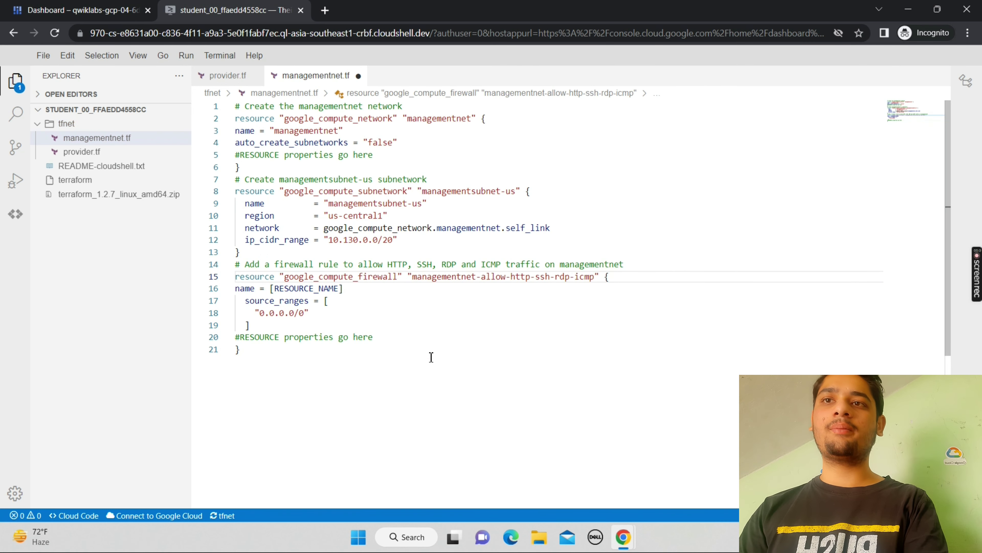
# Replace the firewall rule's [RESOURCE_NAME] with "managementnet-allow-http-ssh-rdp-icmp" from the lab guide and save managementnet.tf.
pyautogui.moveTo(623, 536)
pyautogui.click(561, 476)
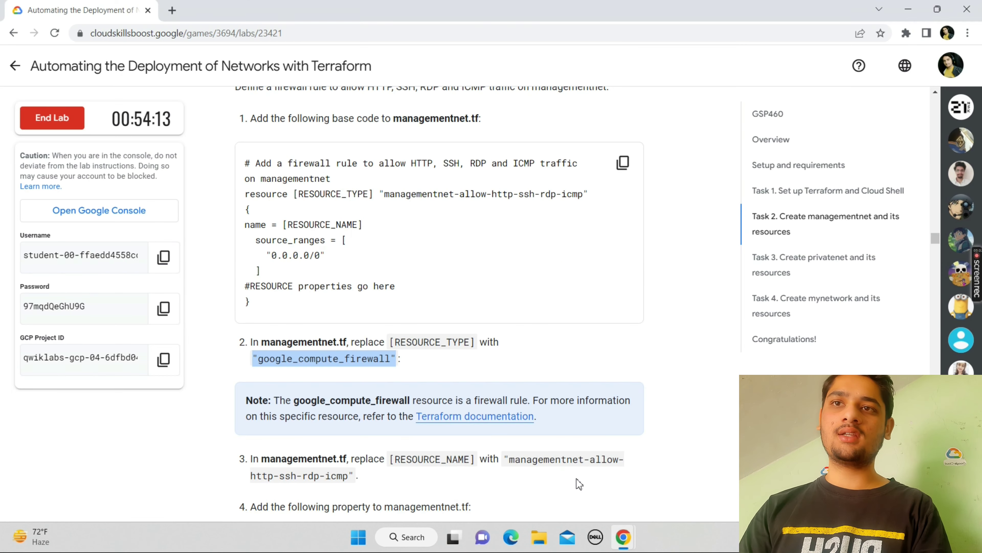
pyautogui.scroll(-3, 436, 447)
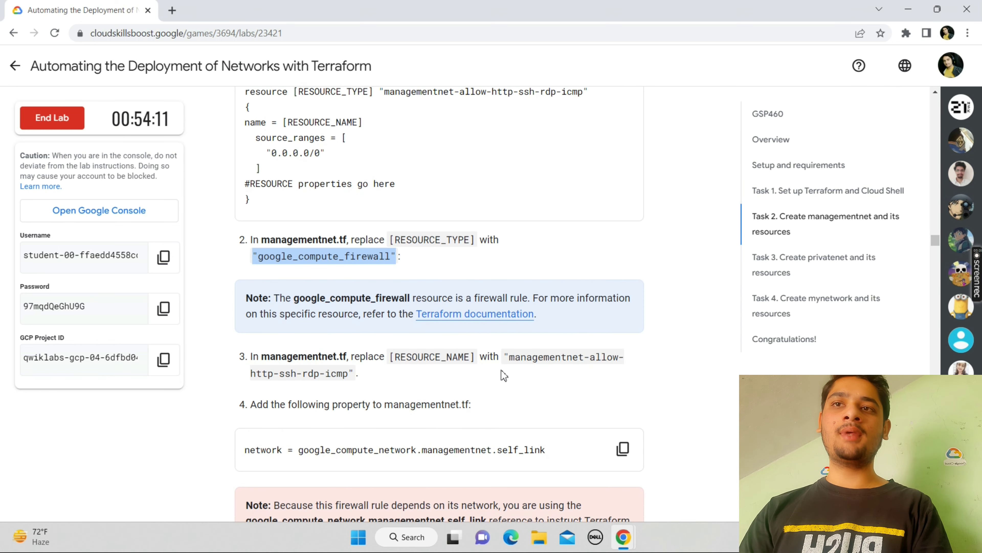
pyautogui.moveTo(505, 357); pyautogui.dragTo(355, 379)
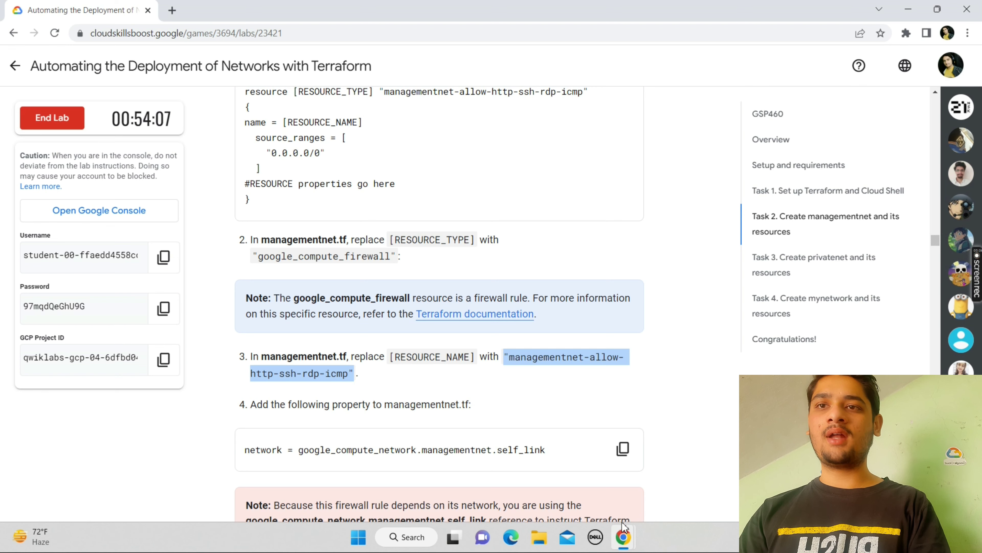
pyautogui.moveTo(623, 528)
pyautogui.click(677, 466)
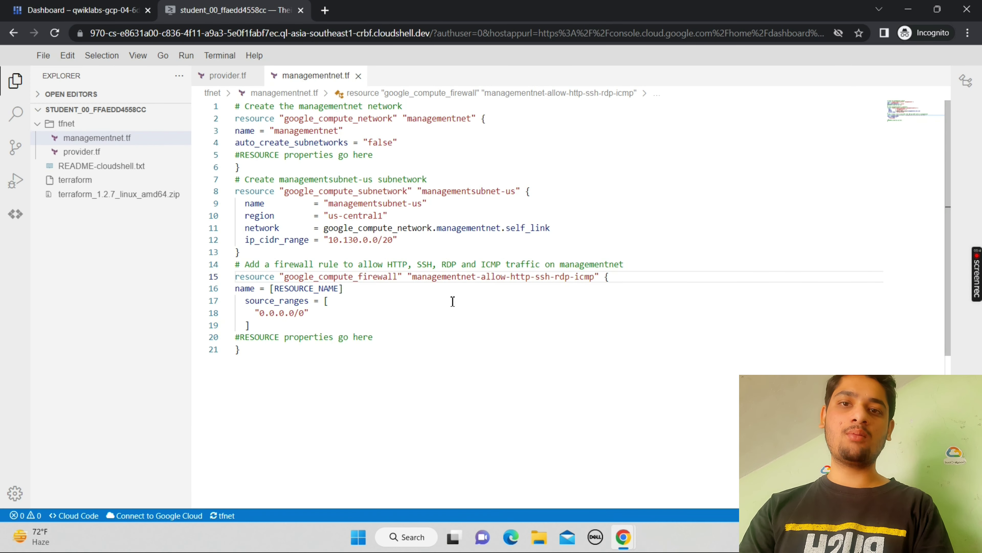
pyautogui.click(350, 288)
pyautogui.press('BackSpace')
pyautogui.press('BackSpace')
pyautogui.press('BackSpace')
pyautogui.press('BackSpace')
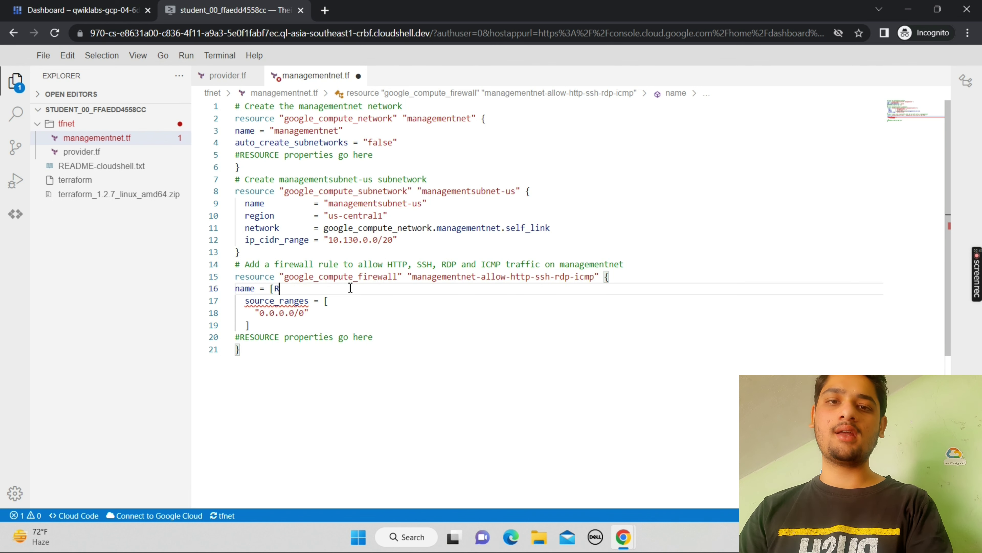
pyautogui.press('BackSpace')
pyautogui.press('BackSpace')
pyautogui.hotkey('ctrl', 'v')
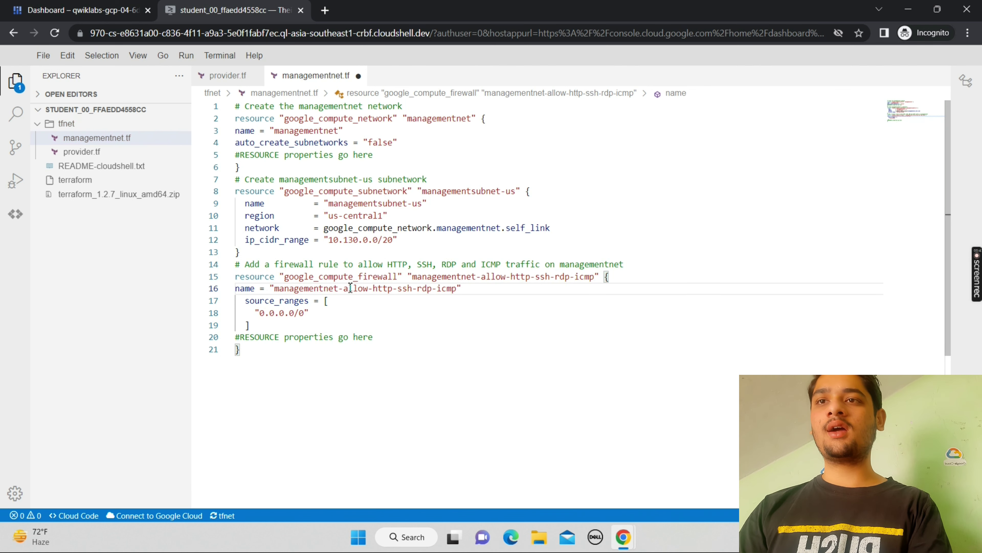
pyautogui.click(43, 56)
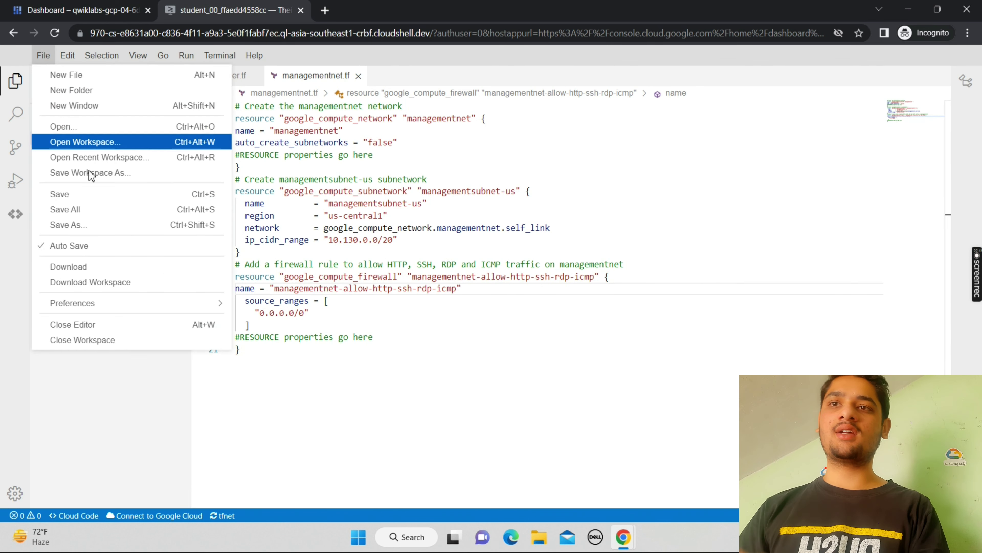
pyautogui.click(97, 195)
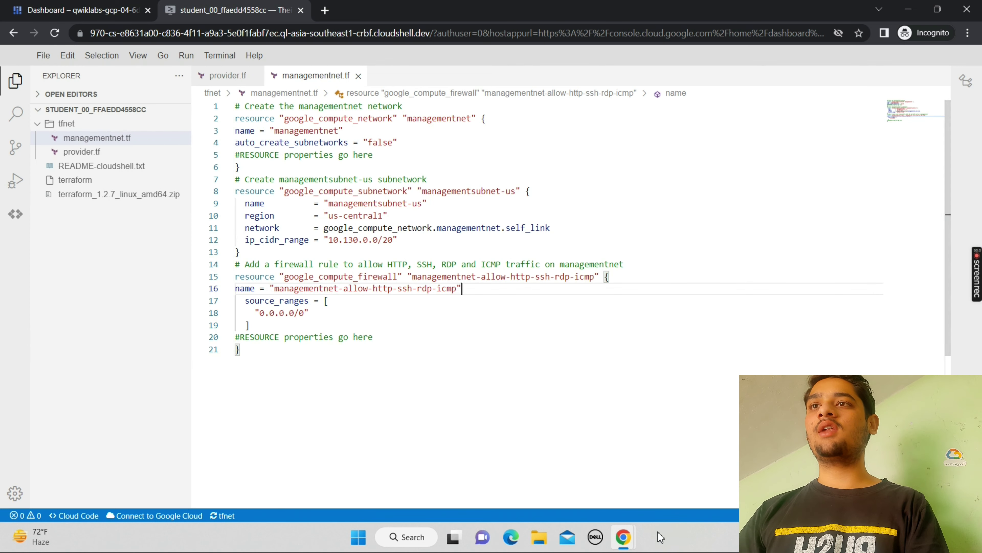
# Add the lab guide's network = google_compute_network.managementnet.self_link property below source_ranges in the firewall rule and save managementnet.tf.
pyautogui.moveTo(624, 537)
pyautogui.click(586, 498)
pyautogui.scroll(-1, 588, 501)
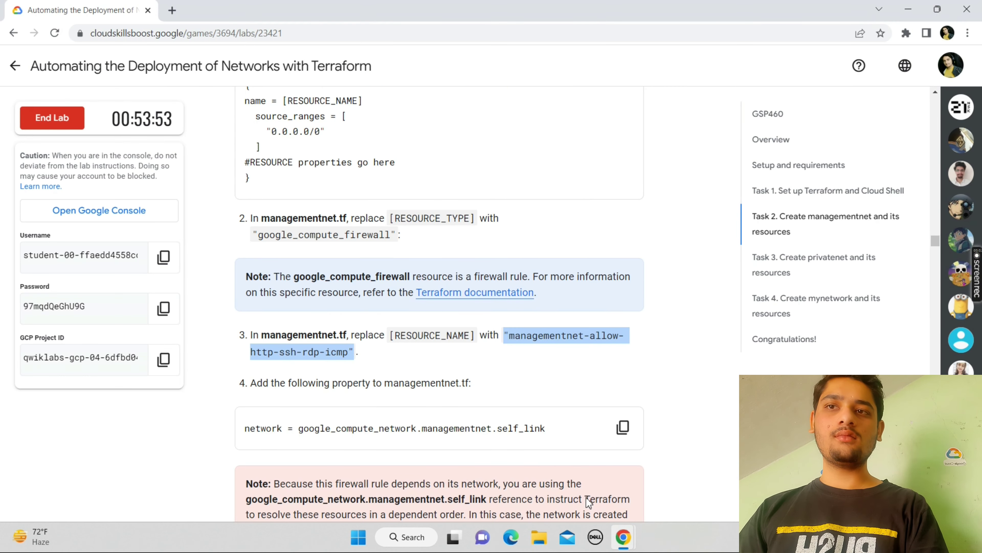
pyautogui.scroll(-3, 586, 498)
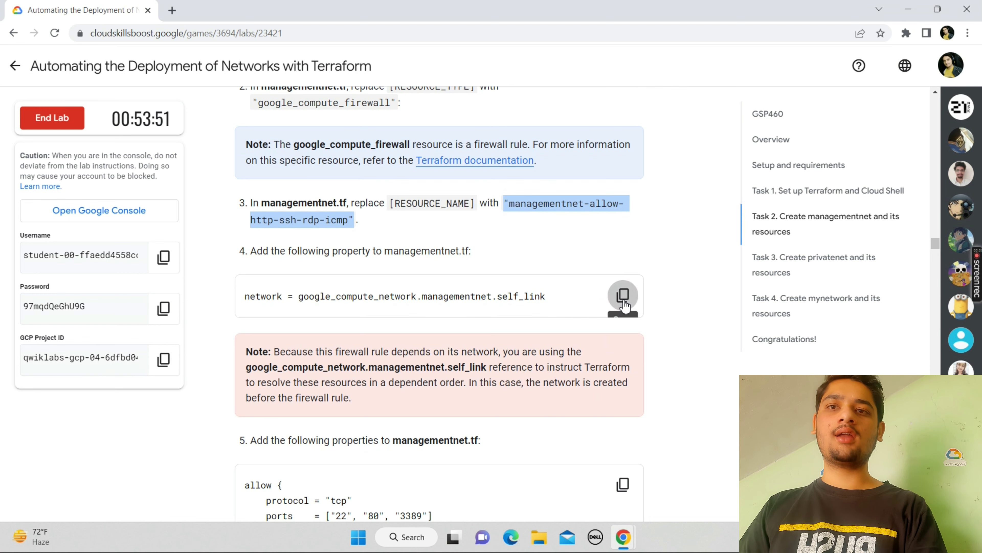
pyautogui.click(624, 304)
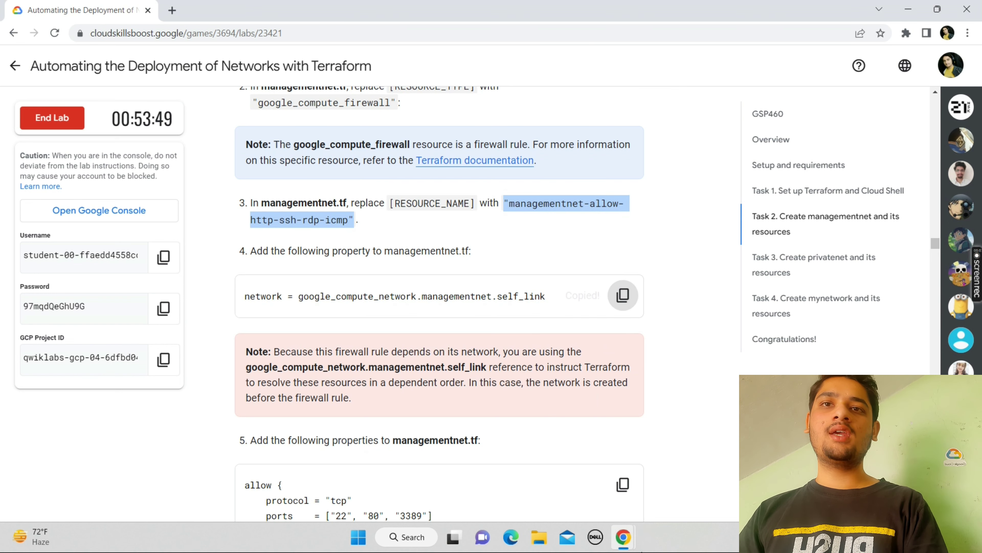
pyautogui.moveTo(623, 537)
pyautogui.click(651, 487)
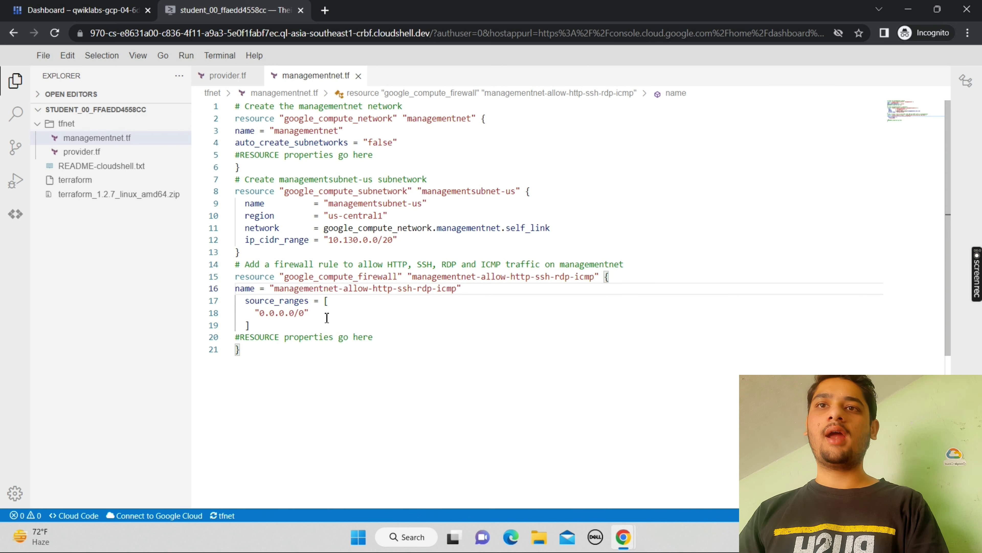
pyautogui.click(328, 326)
pyautogui.press('Return')
pyautogui.hotkey('ctrl', 'v')
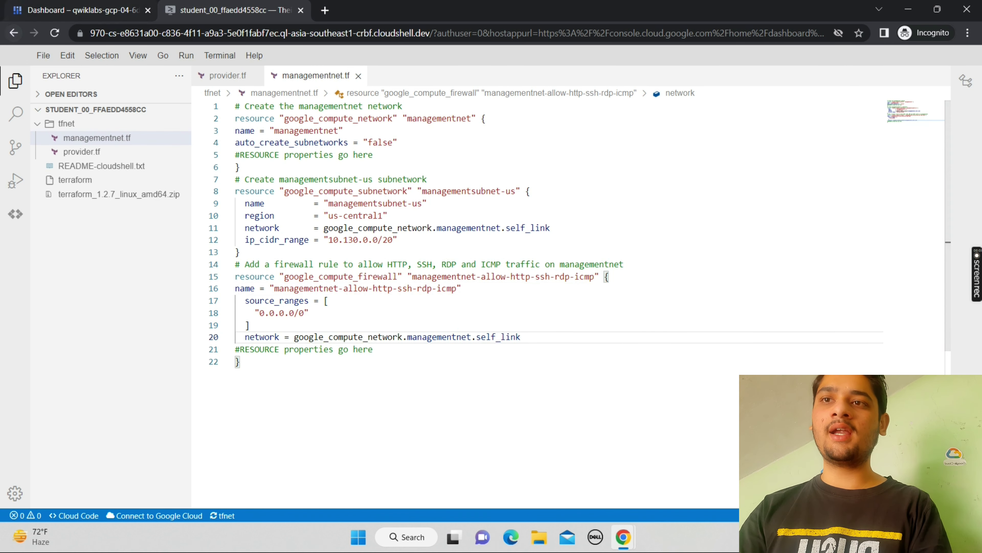
pyautogui.click(42, 55)
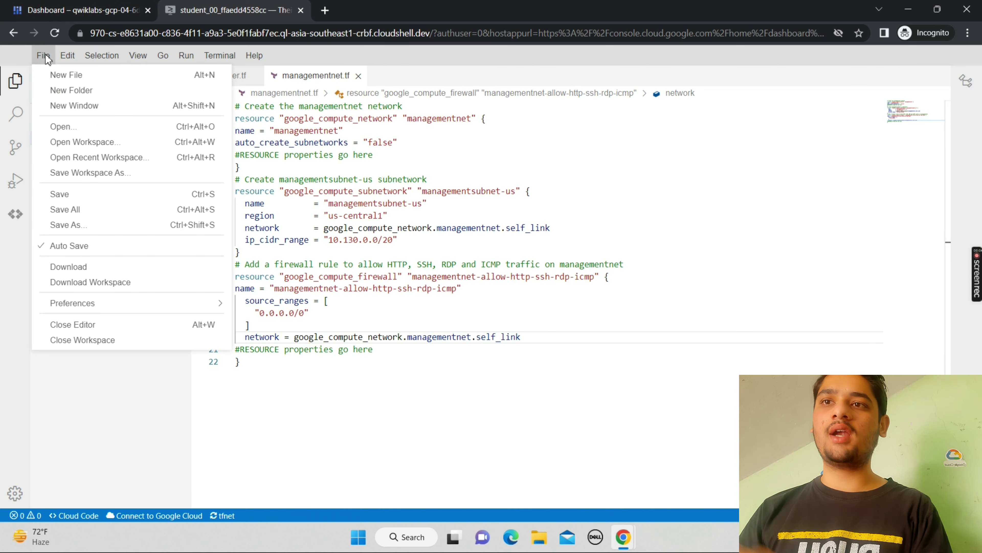
pyautogui.click(84, 195)
# Copy the lab guide's allow properties for tcp ports 22, 80, 3389 and for icmp, and return to managementnet.tf.
pyautogui.moveTo(624, 528)
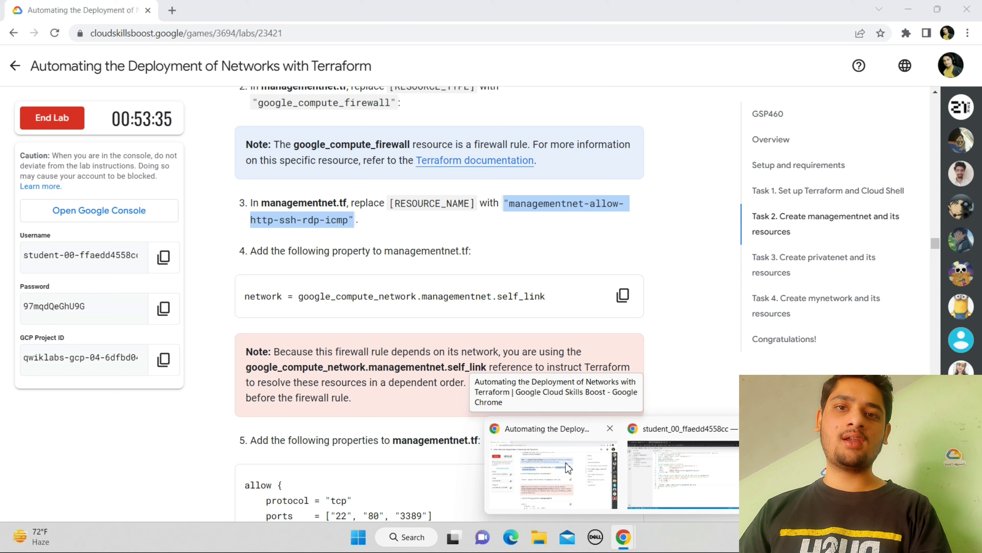
pyautogui.click(567, 468)
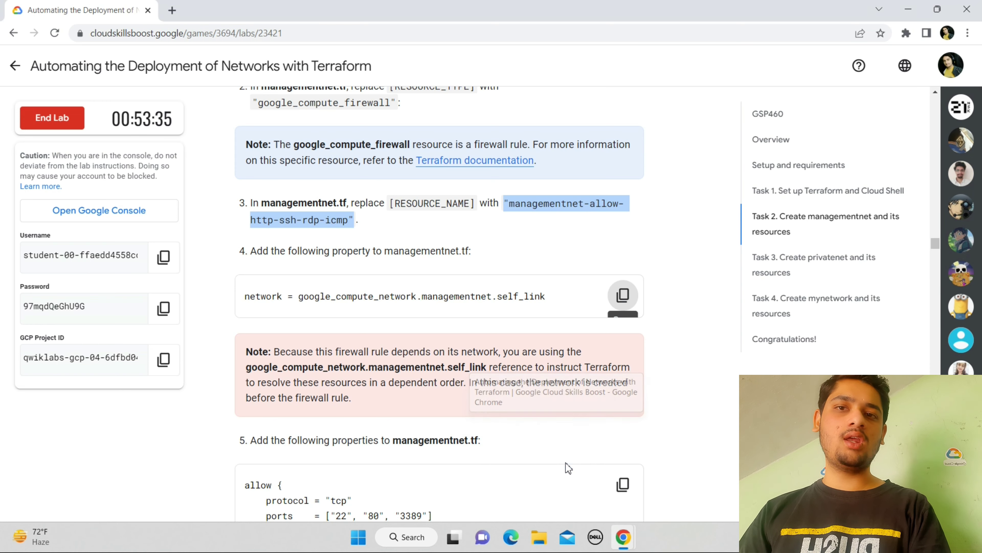
pyautogui.scroll(-5, 565, 465)
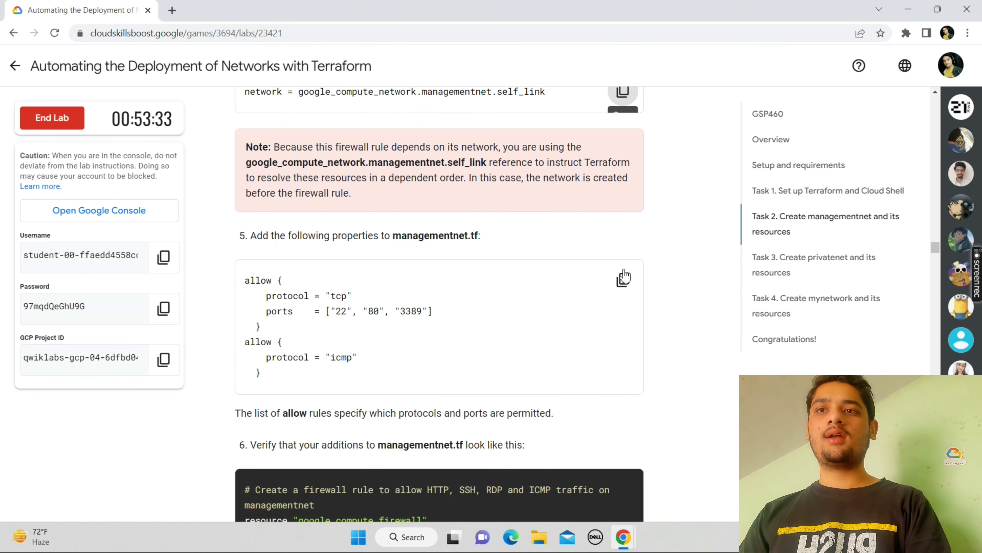
pyautogui.click(621, 284)
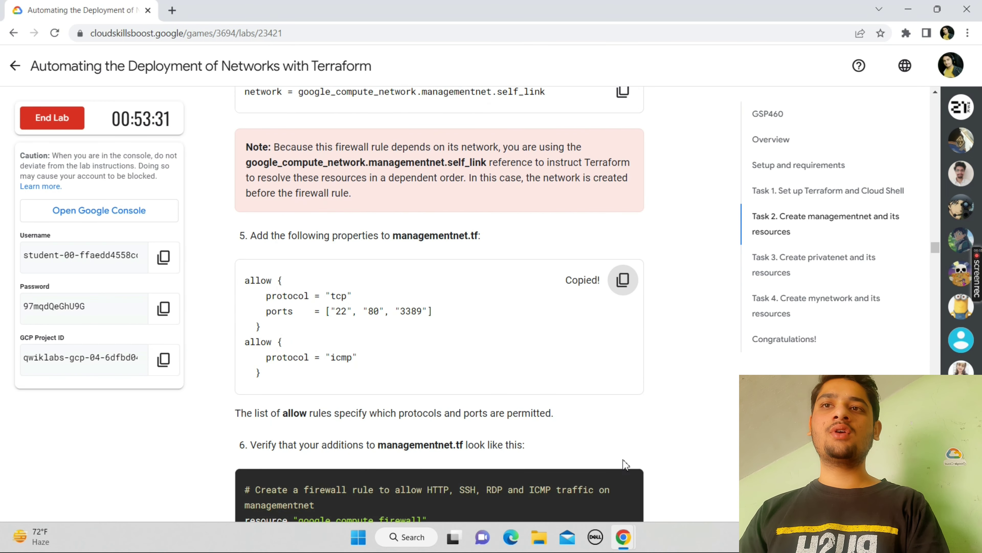
pyautogui.moveTo(625, 533)
pyautogui.click(650, 471)
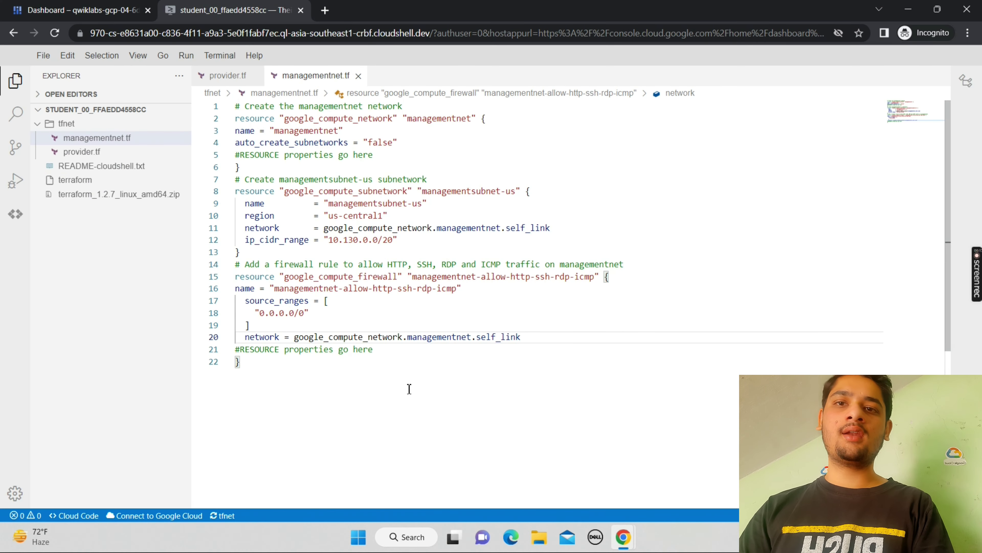
pyautogui.click(379, 374)
pyautogui.press('Return')
pyautogui.hotkey('ctrl', 'v')
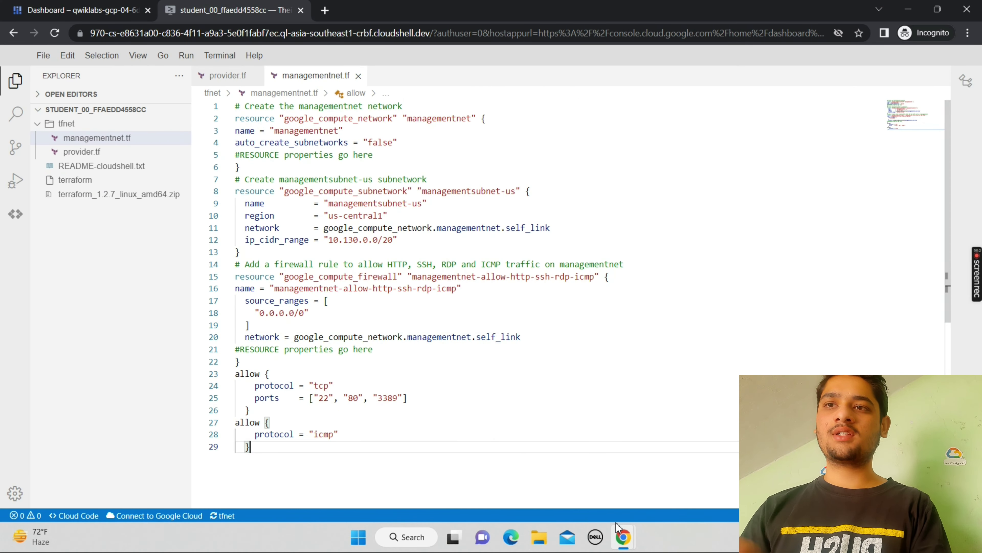
pyautogui.moveTo(623, 537)
pyautogui.click(552, 477)
pyautogui.scroll(-7, 553, 478)
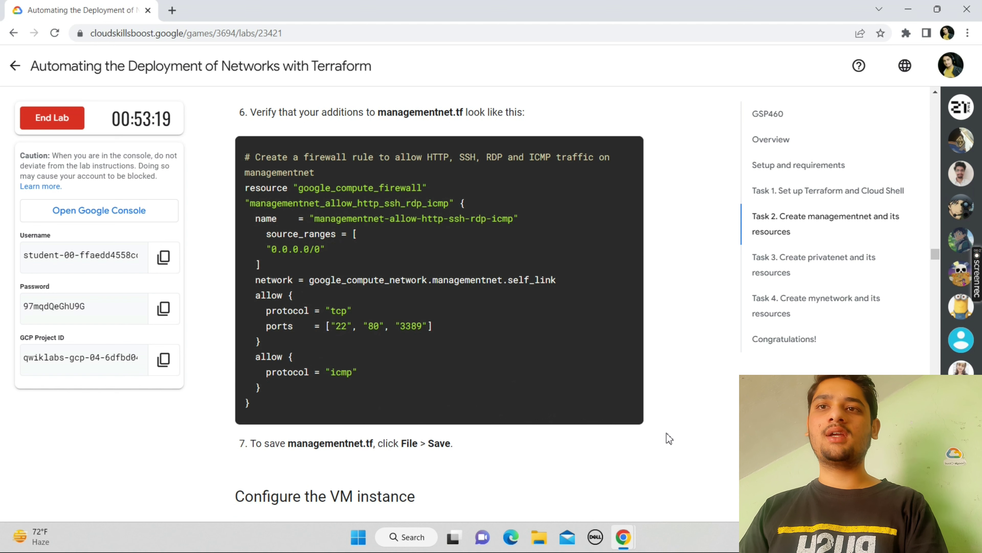
pyautogui.moveTo(628, 537)
pyautogui.click(645, 469)
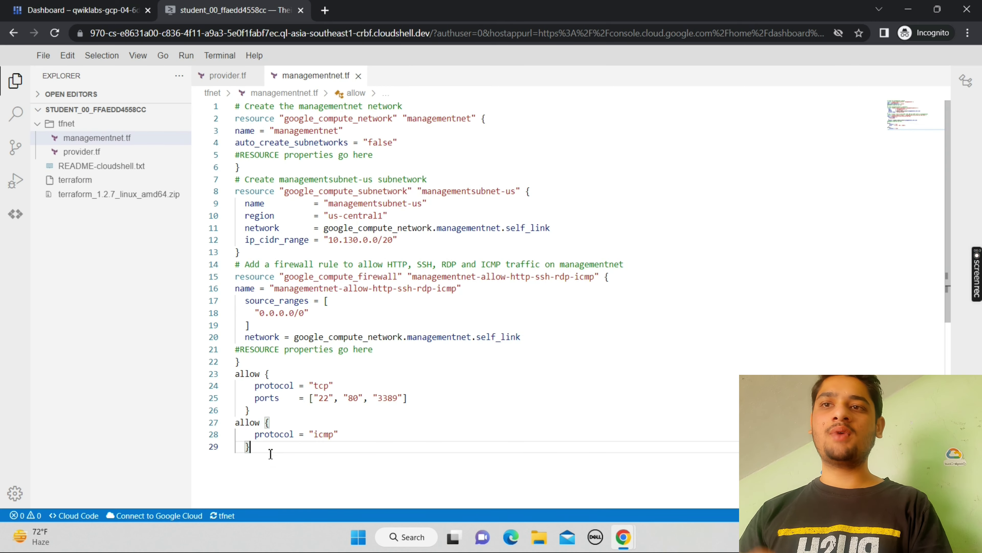
pyautogui.click(329, 434)
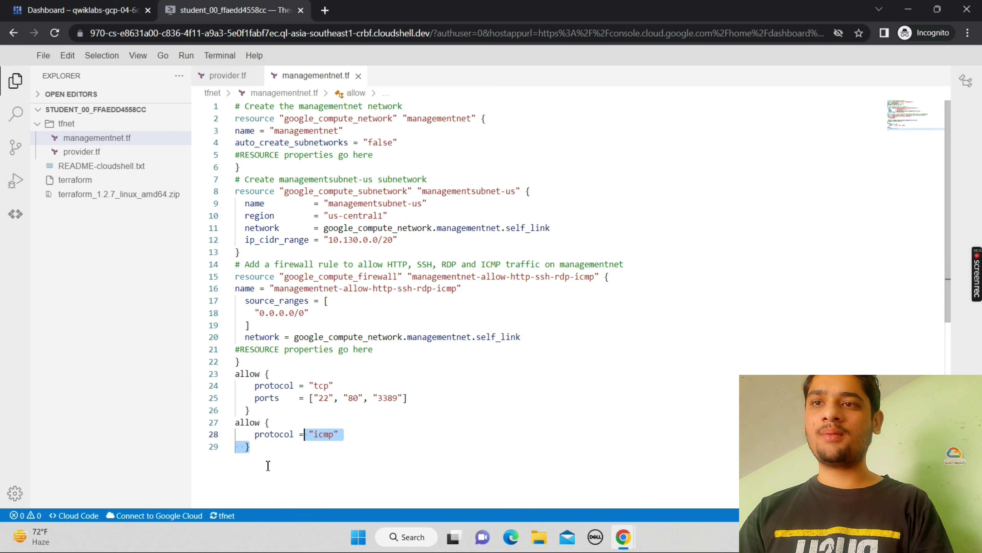
pyautogui.moveTo(272, 461); pyautogui.dragTo(227, 373)
pyautogui.press('BackSpace')
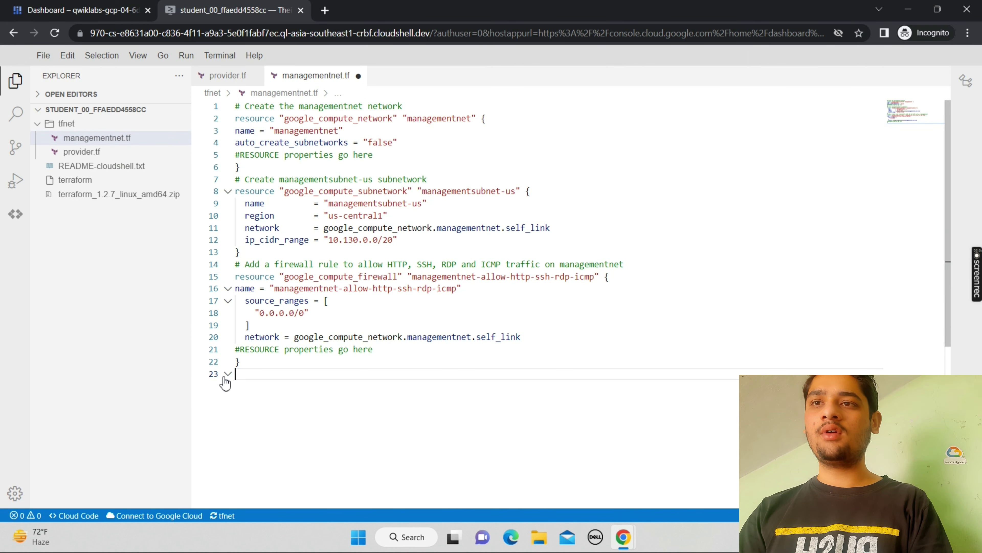
pyautogui.hotkey('ctrl', 's')
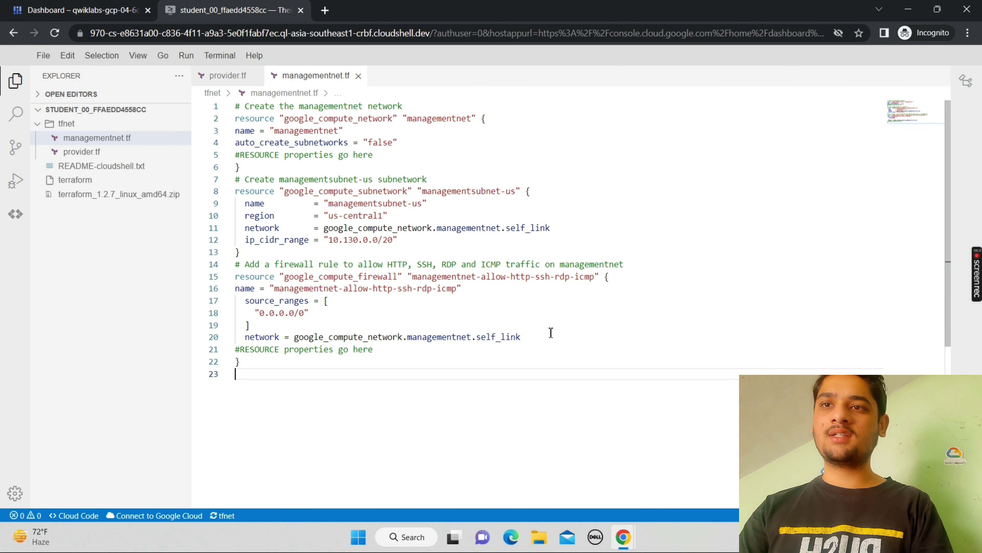
# Insert the copied tcp and icmp allow blocks below the network line inside the firewall rule and save managementnet.tf.
pyautogui.click(535, 342)
pyautogui.press('Return')
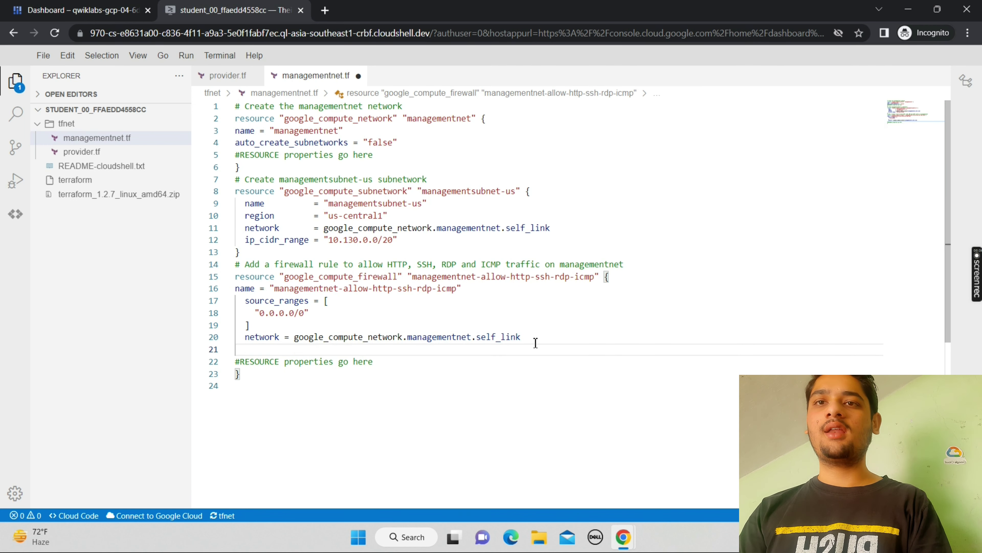
pyautogui.hotkey('ctrl', 'v')
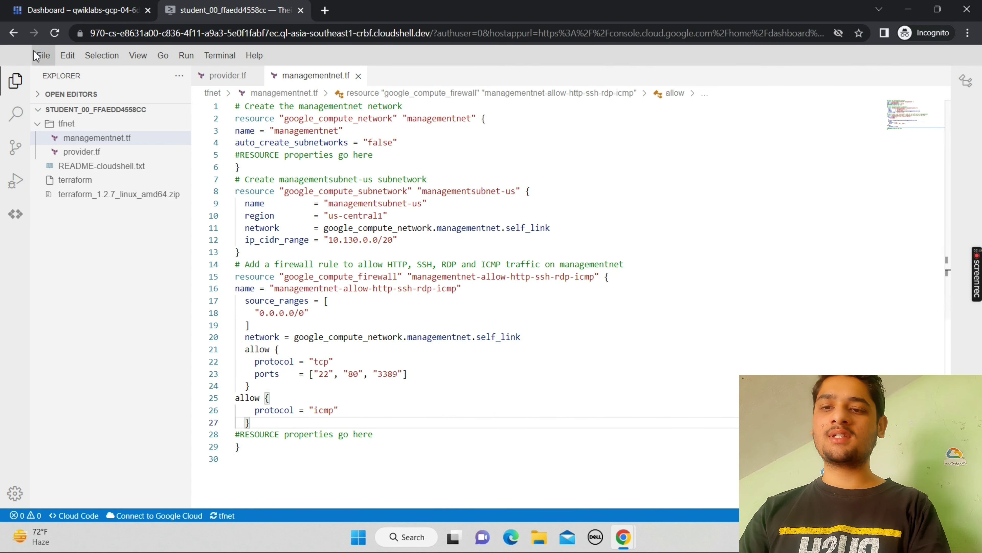
pyautogui.click(43, 56)
pyautogui.click(93, 193)
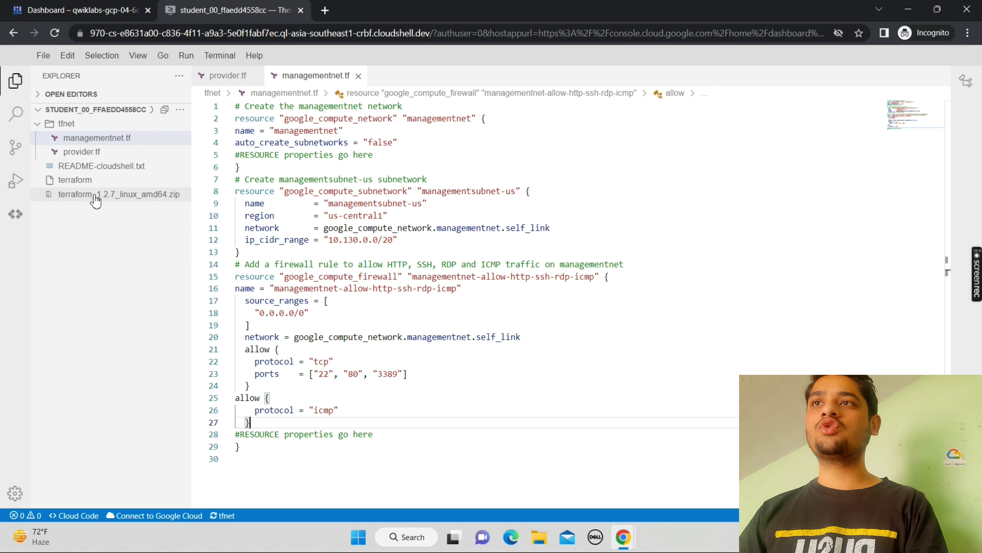
# Copy the folder name "instance" from the lab guide's Configure the VM instance section and return to the Cloud Shell editor.
pyautogui.moveTo(623, 537)
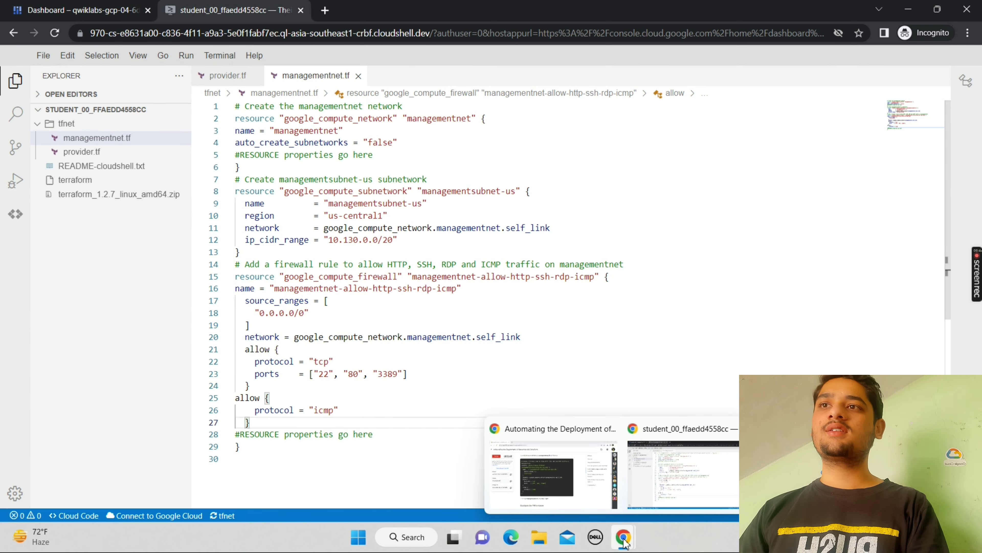
pyautogui.click(573, 490)
pyautogui.scroll(-1, 573, 491)
pyautogui.scroll(-7, 573, 491)
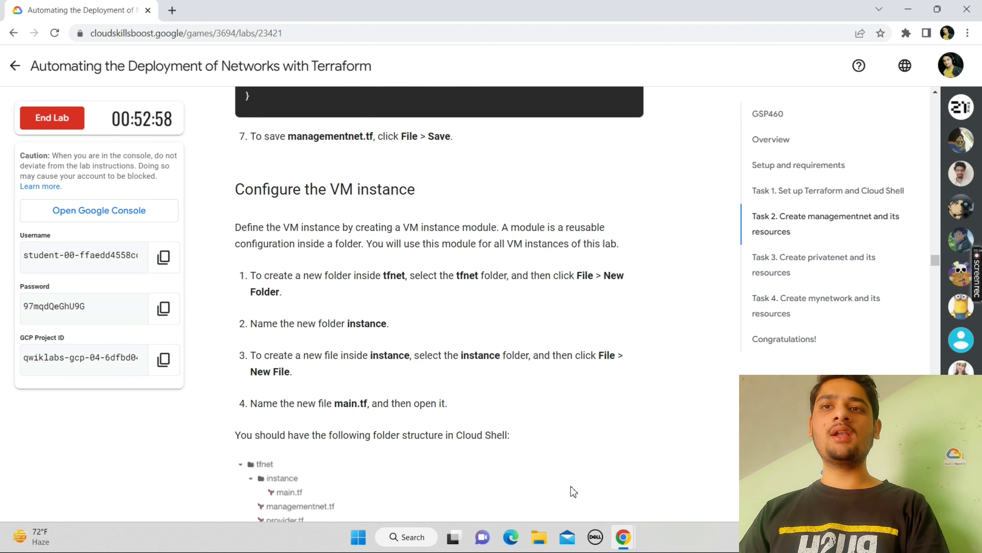
pyautogui.scroll(-1, 573, 490)
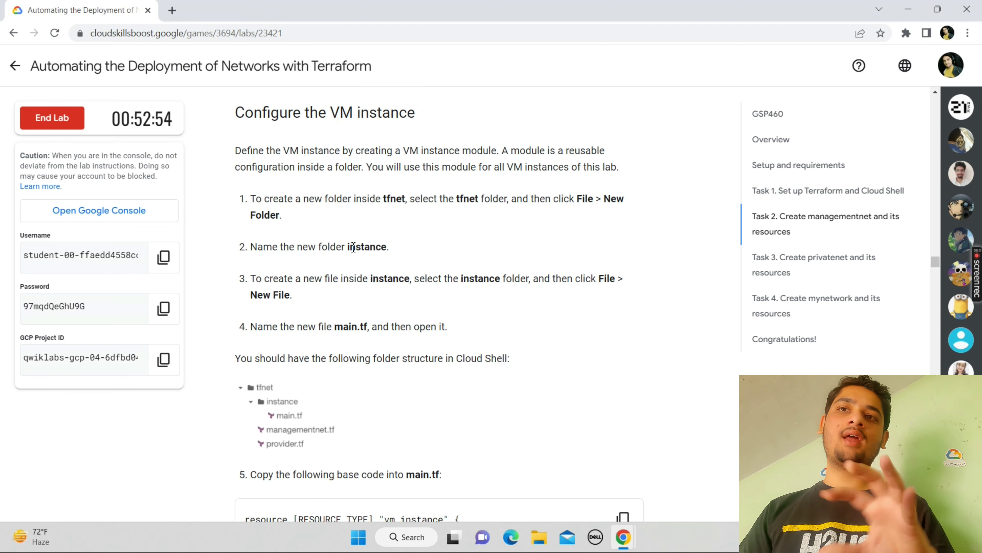
pyautogui.moveTo(348, 247); pyautogui.dragTo(386, 253)
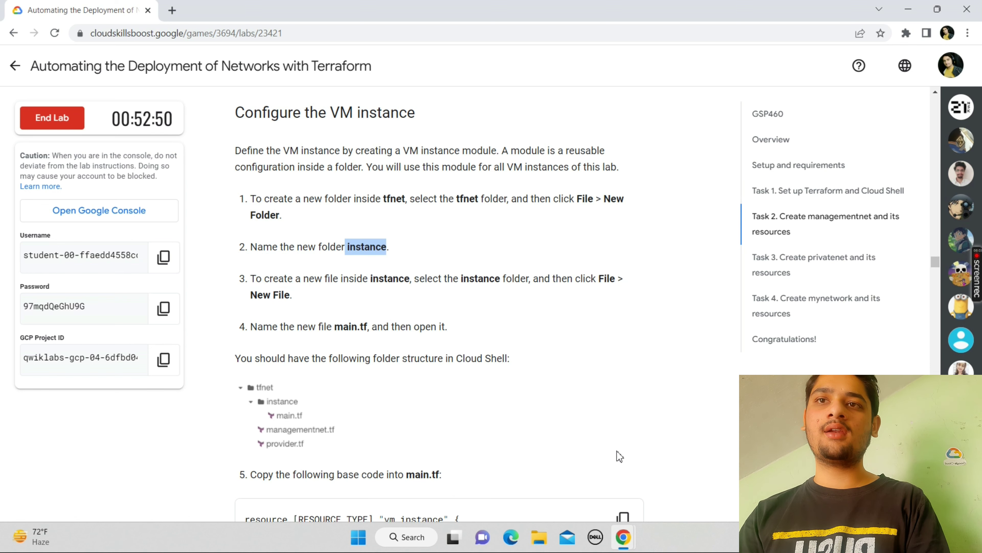
pyautogui.moveTo(622, 538)
pyautogui.click(660, 453)
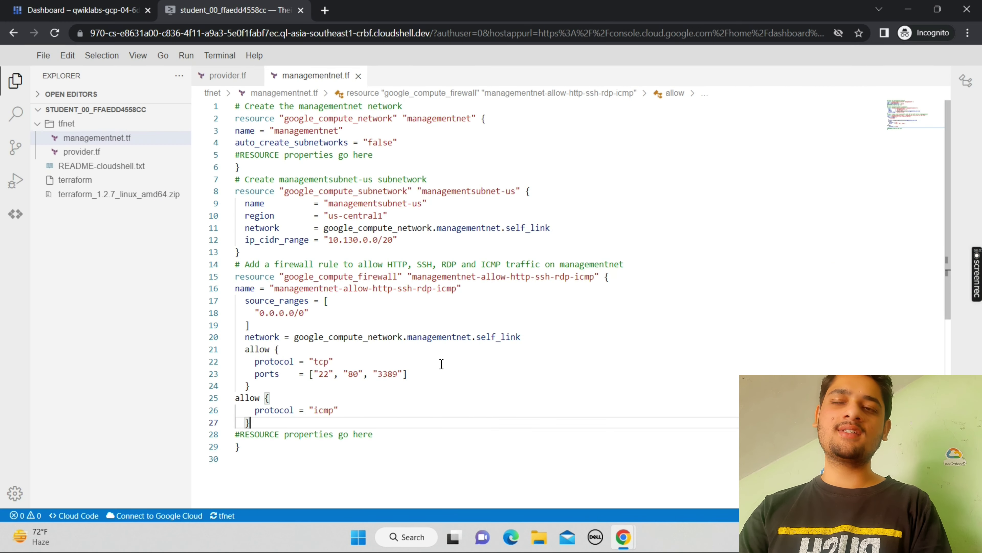
# Create a new folder named "instance" inside the tfnet folder, without any leading space in its name.
pyautogui.rightClick(102, 123)
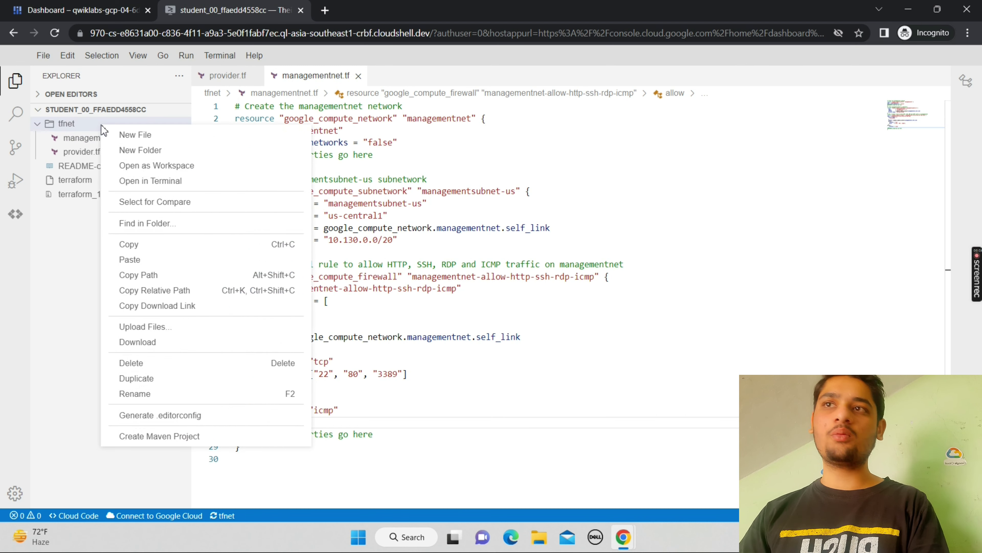
pyautogui.click(138, 150)
pyautogui.write('instance')
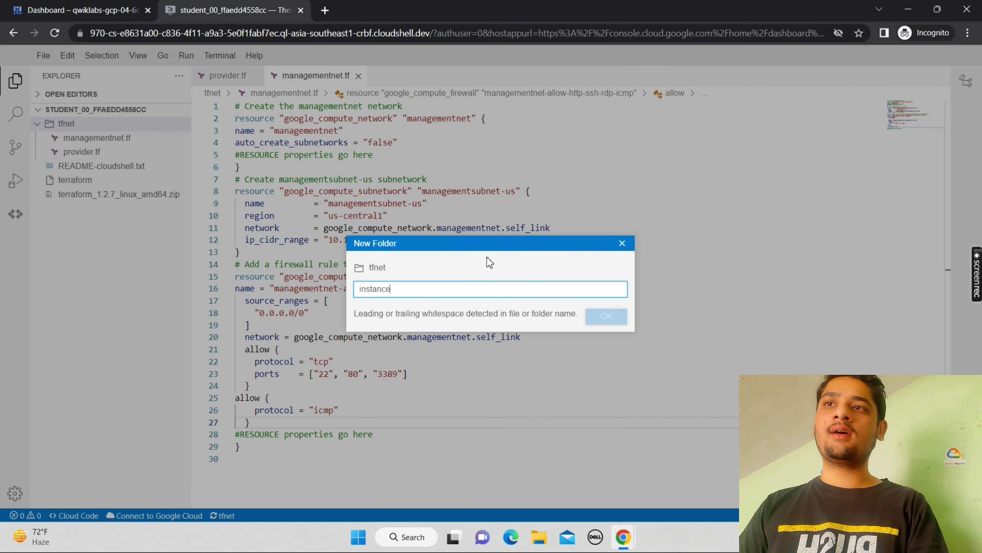
pyautogui.click(363, 289)
pyautogui.press('BackSpace')
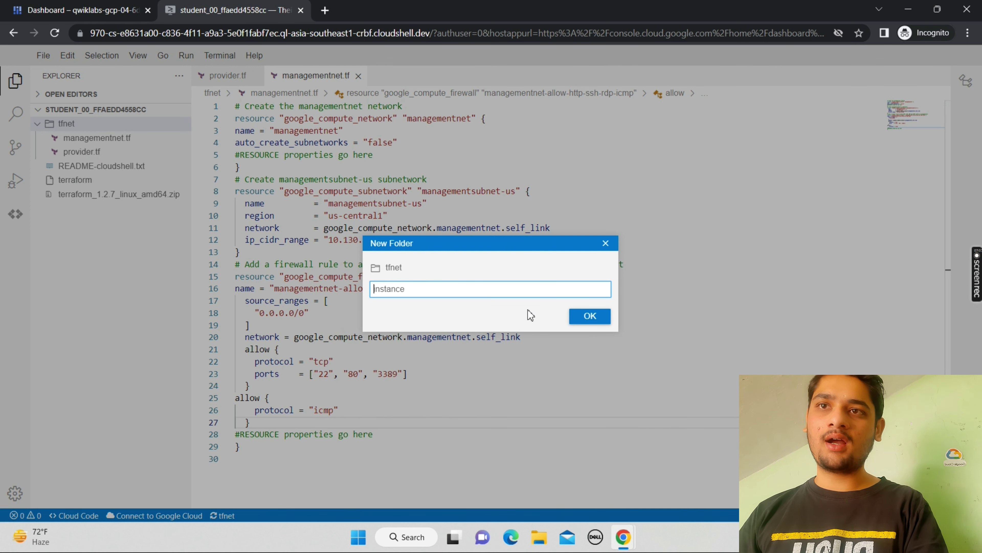
pyautogui.click(606, 321)
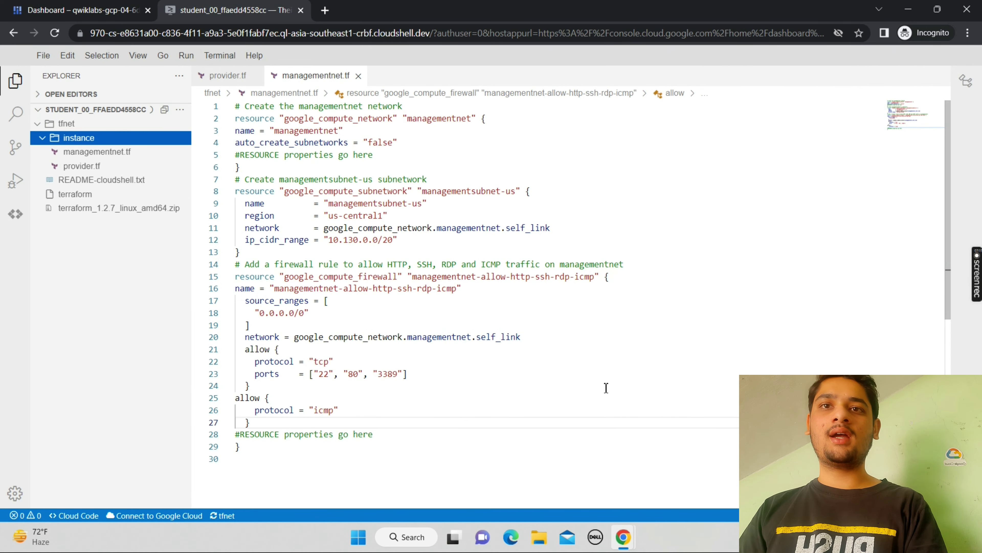
# Look up the name for the new file inside the instance folder in the lab guide and return to the editor.
pyautogui.moveTo(621, 538)
pyautogui.click(576, 478)
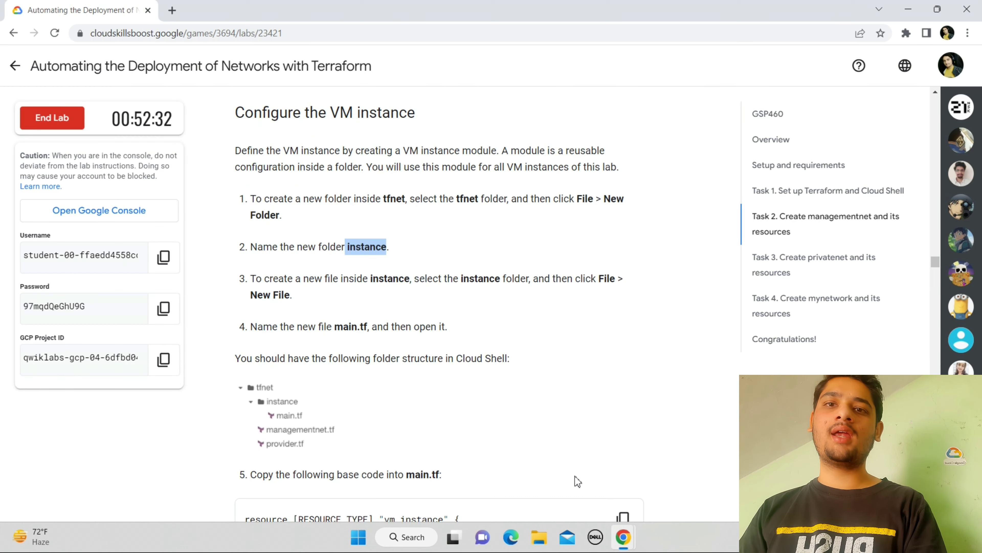
pyautogui.scroll(-3, 576, 480)
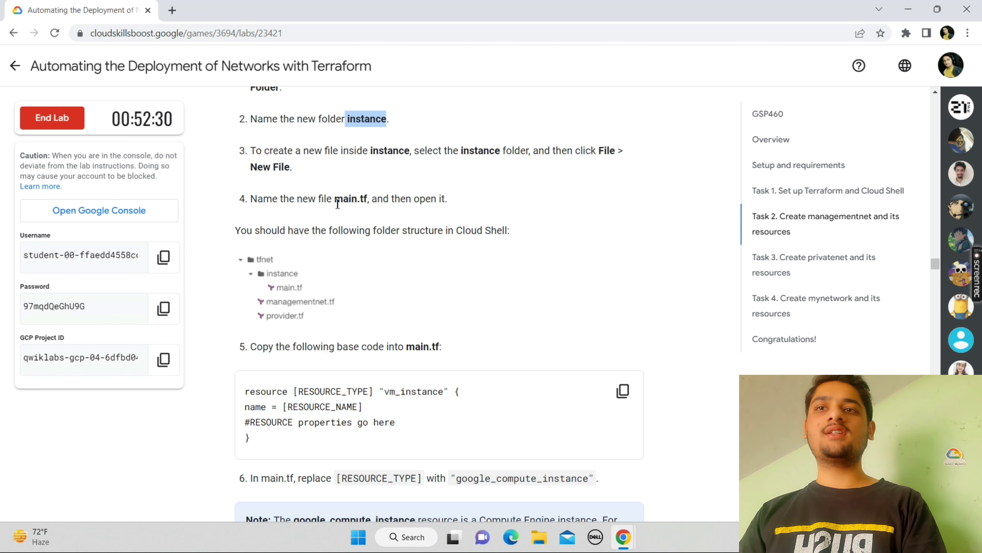
pyautogui.moveTo(335, 199); pyautogui.dragTo(368, 200)
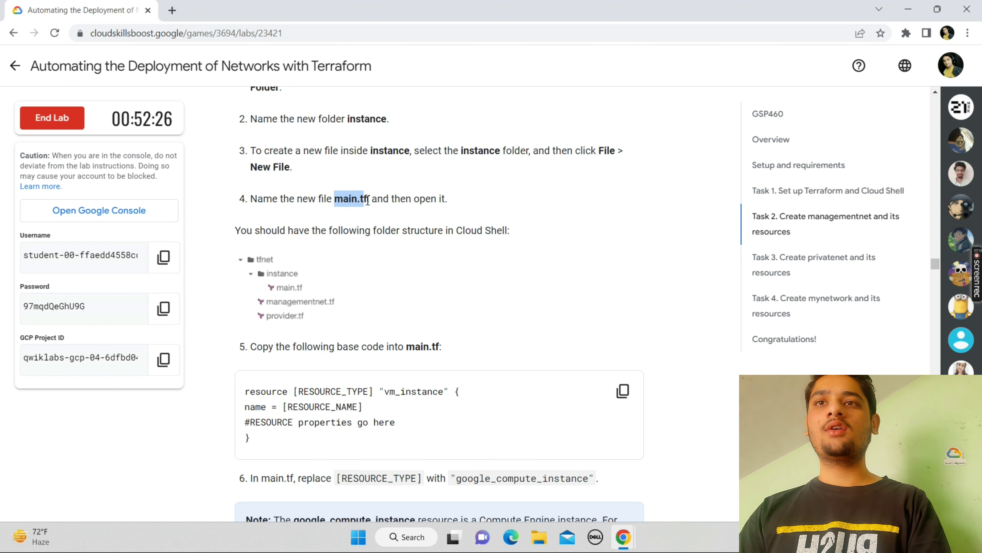
pyautogui.click(380, 201)
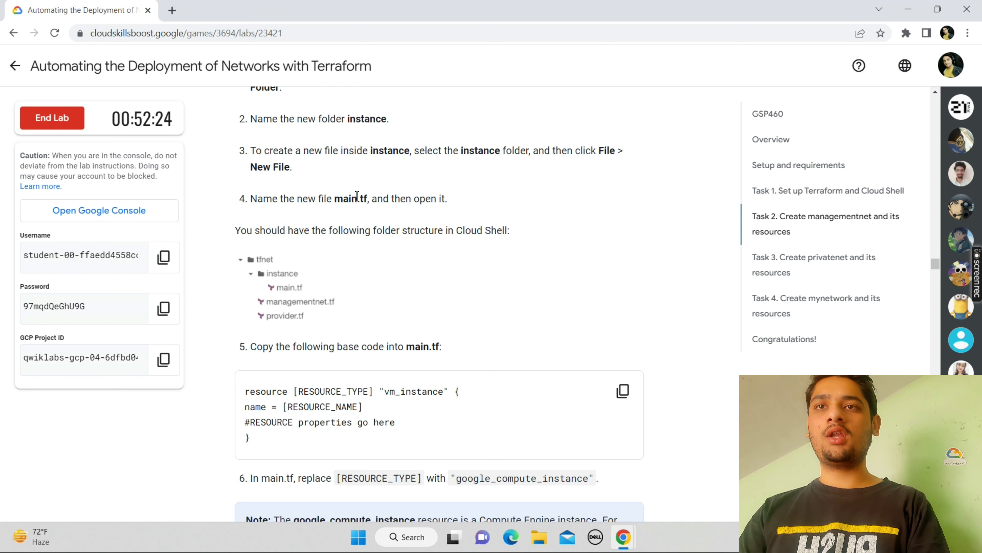
pyautogui.moveTo(373, 202)
pyautogui.mouseDown()
pyautogui.moveTo(340, 196)
pyautogui.moveTo(370, 201)
pyautogui.mouseUp()
pyautogui.click(338, 196)
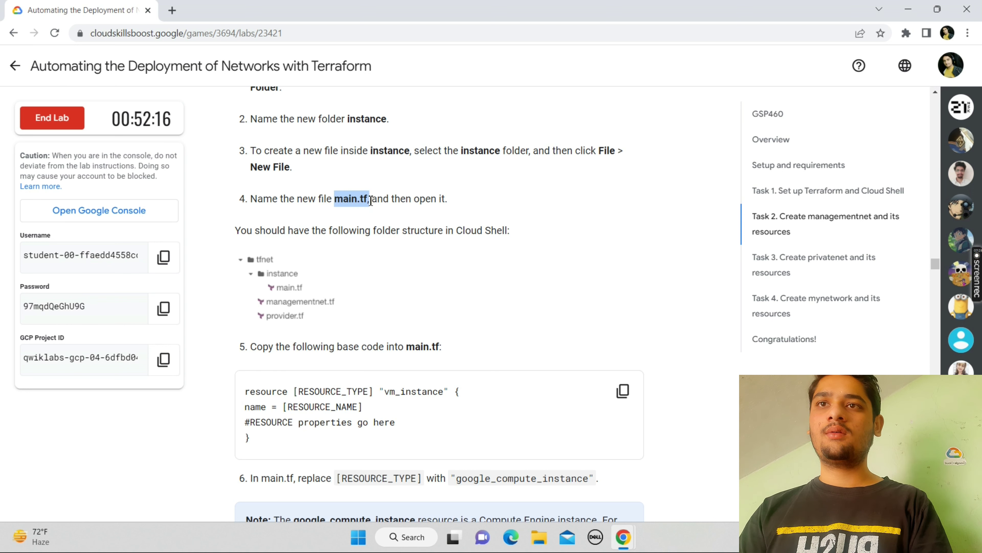
pyautogui.moveTo(624, 539)
pyautogui.click(651, 486)
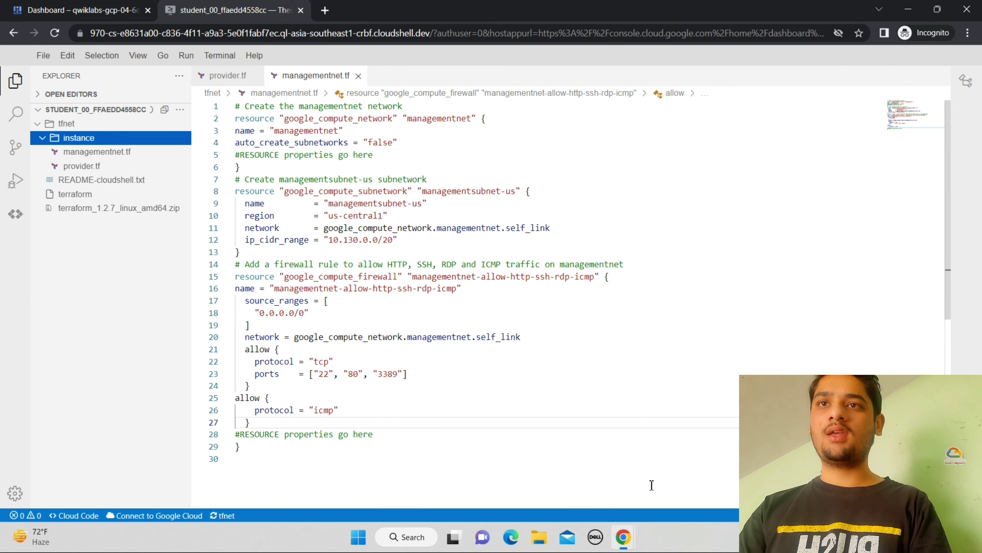
# Create a new file named main.tf inside the instance folder.
pyautogui.rightClick(136, 140)
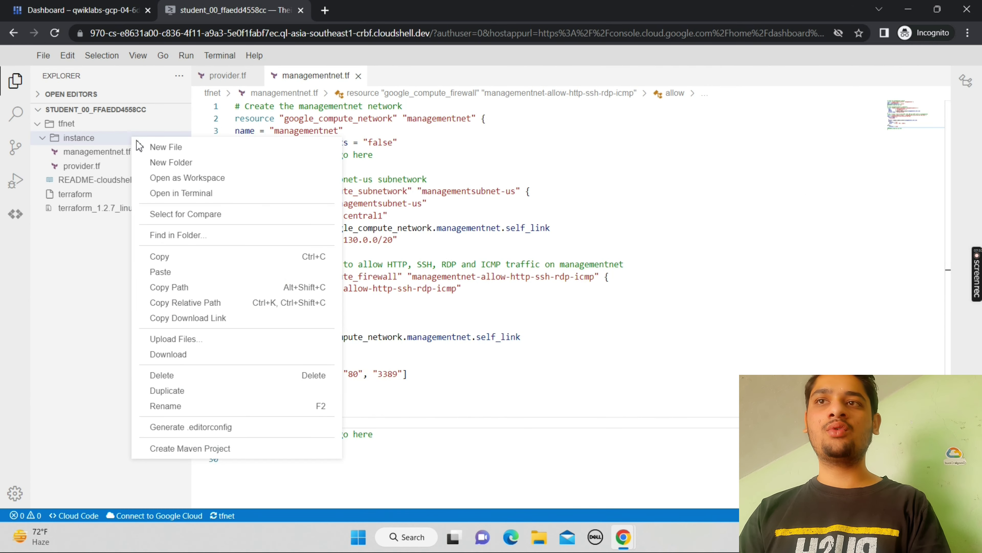
pyautogui.click(155, 147)
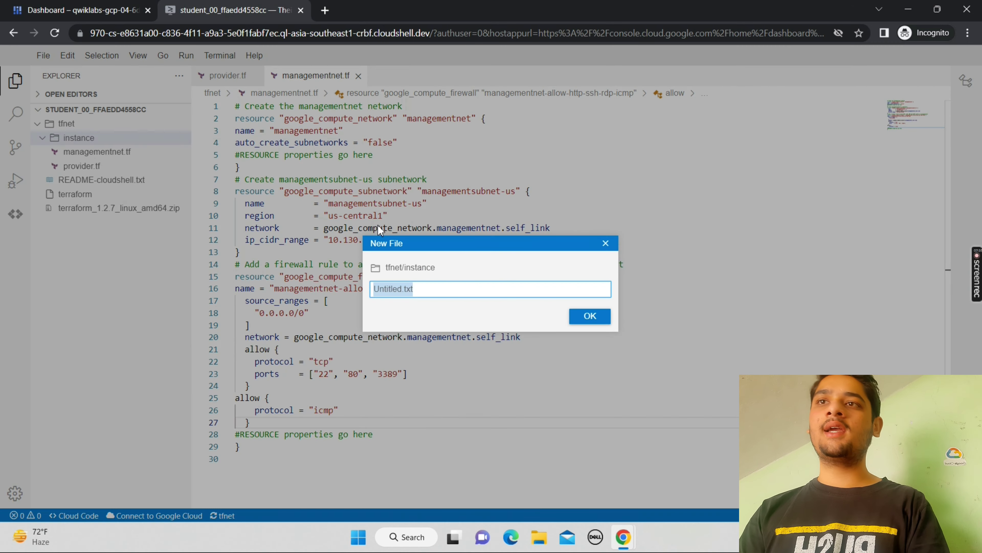
pyautogui.write('main.tf')
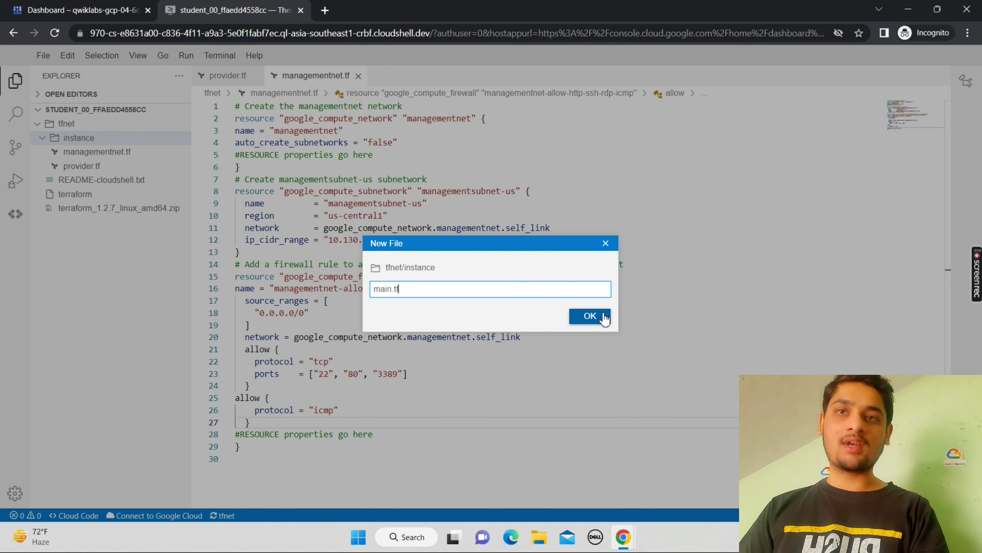
pyautogui.click(590, 316)
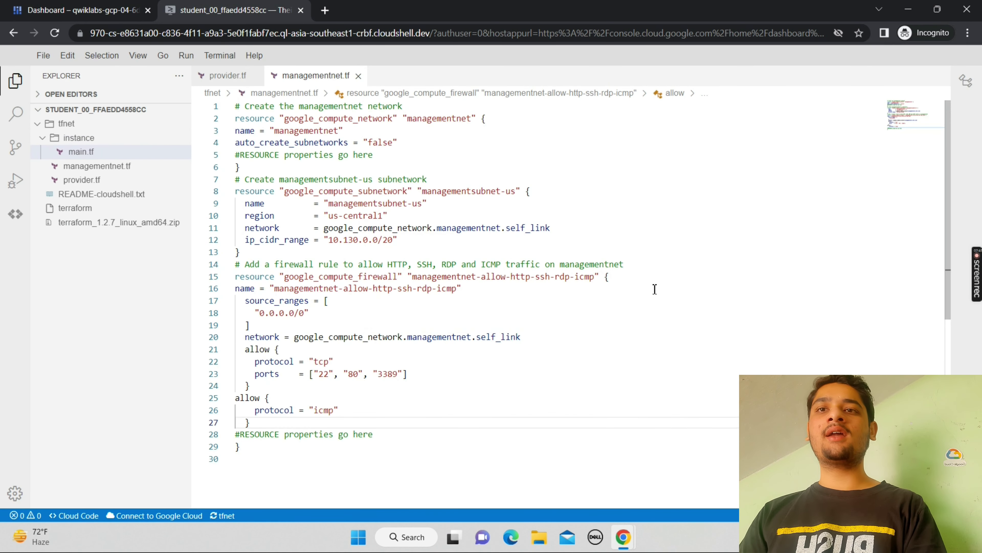
# Copy the "vm_instance" resource base code from step 5 of the lab guide into the empty main.tf.
pyautogui.moveTo(623, 537)
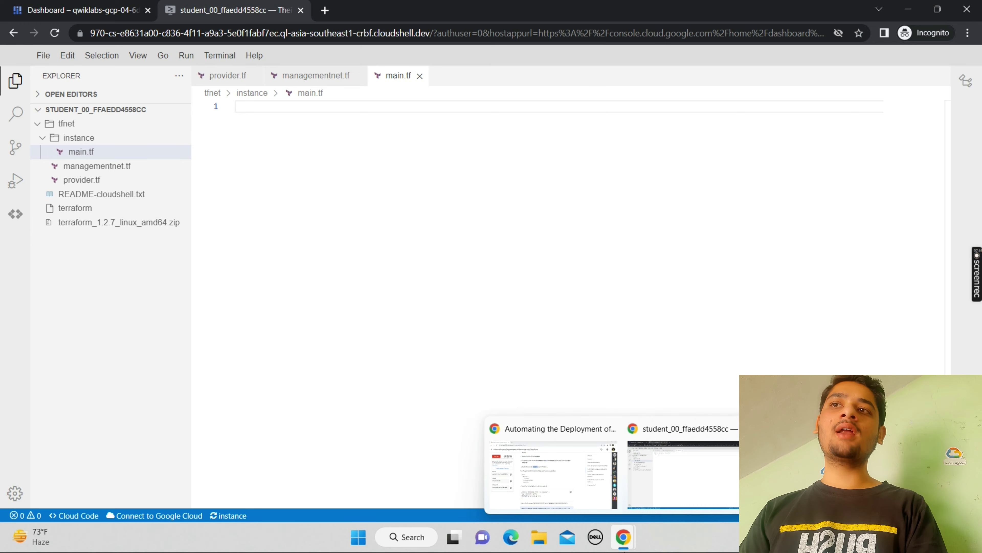
pyautogui.click(553, 466)
pyautogui.scroll(-5, 557, 470)
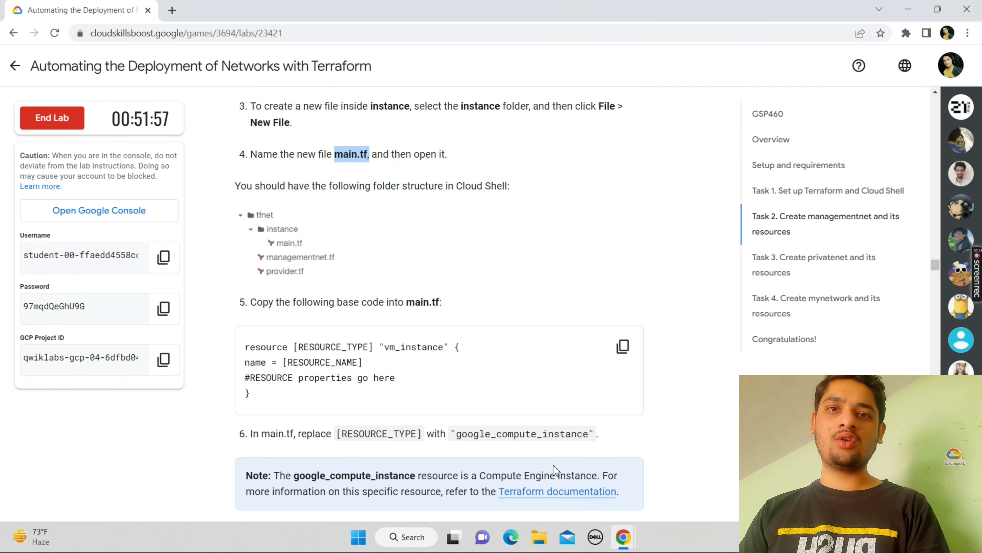
pyautogui.click(622, 211)
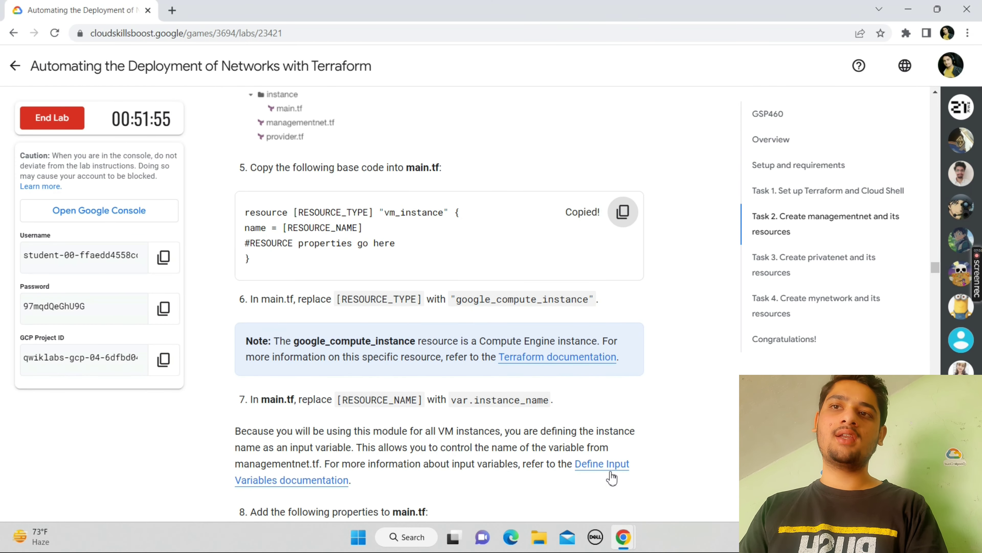
pyautogui.moveTo(623, 537)
pyautogui.click(669, 432)
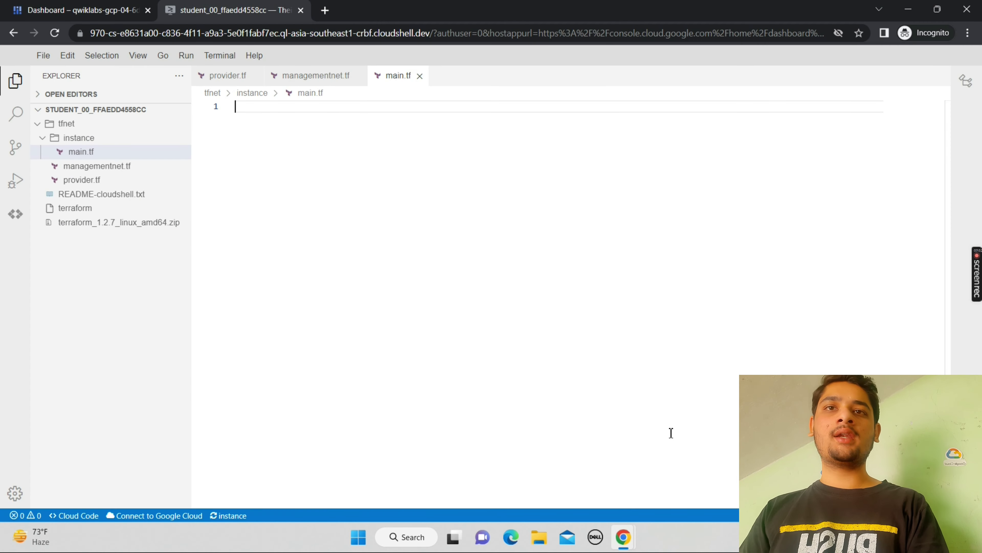
pyautogui.hotkey('ctrl', 'v')
# Copy the resource type "google_compute_instance" with its quotation marks from the lab guide and return to main.tf.
pyautogui.moveTo(623, 536)
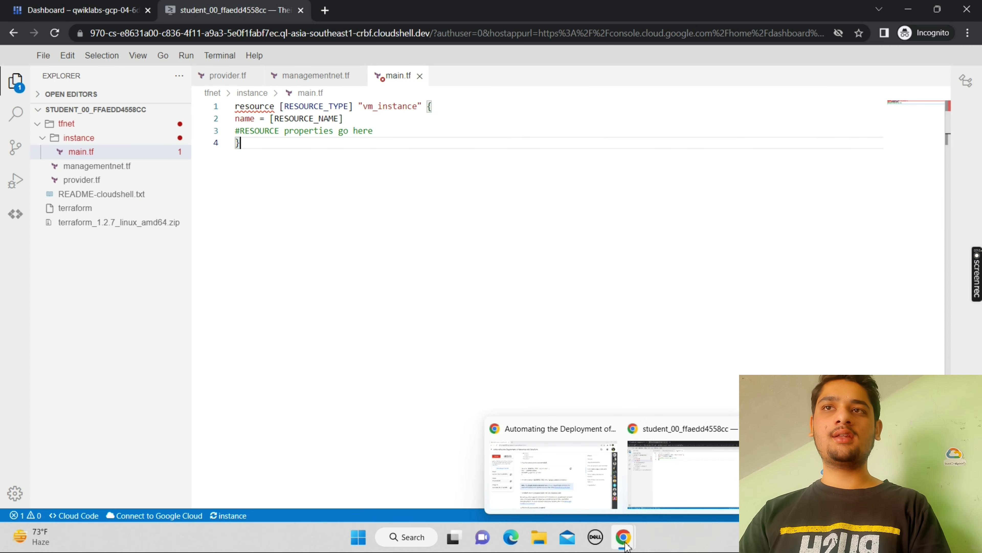
pyautogui.click(562, 470)
pyautogui.scroll(-1, 561, 470)
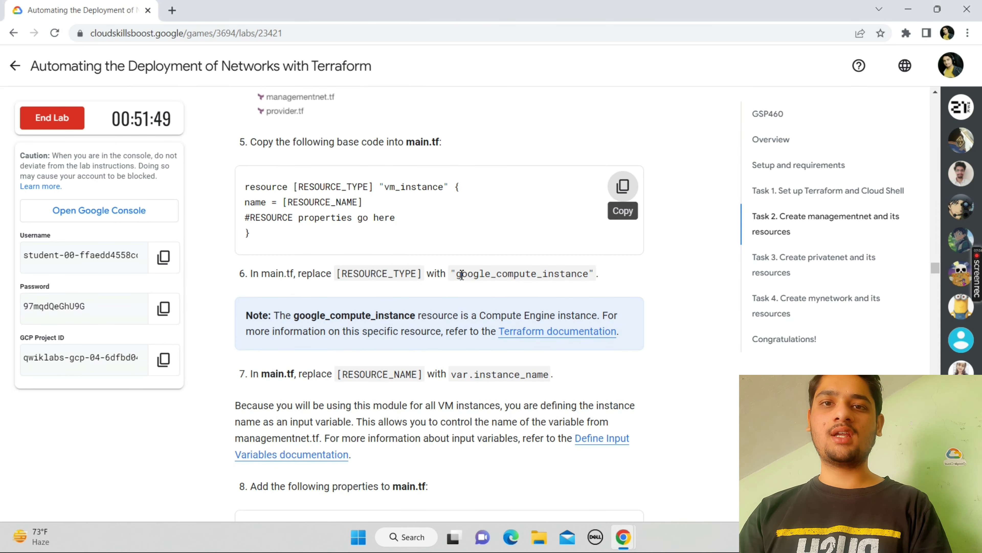
pyautogui.moveTo(456, 267); pyautogui.dragTo(587, 268)
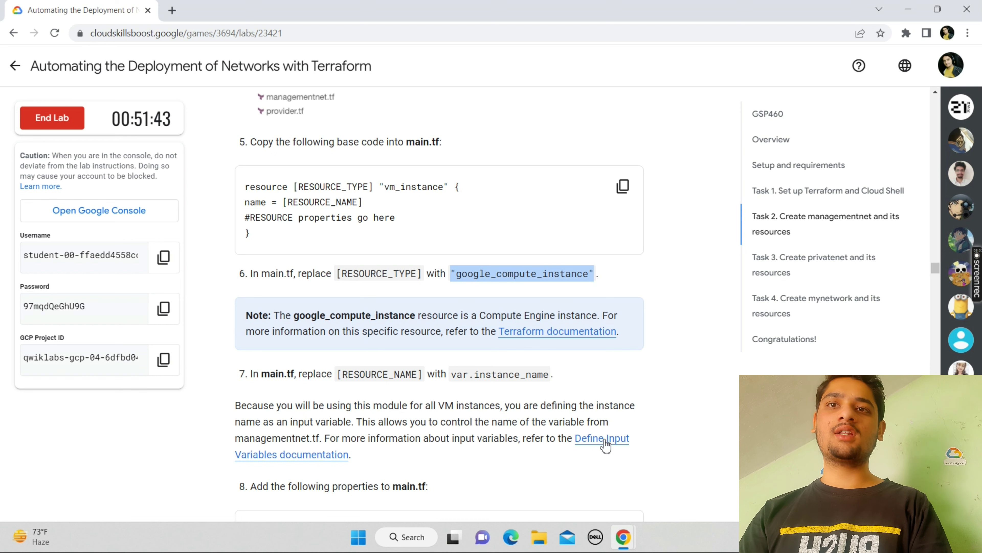
pyautogui.moveTo(623, 537)
pyautogui.click(654, 492)
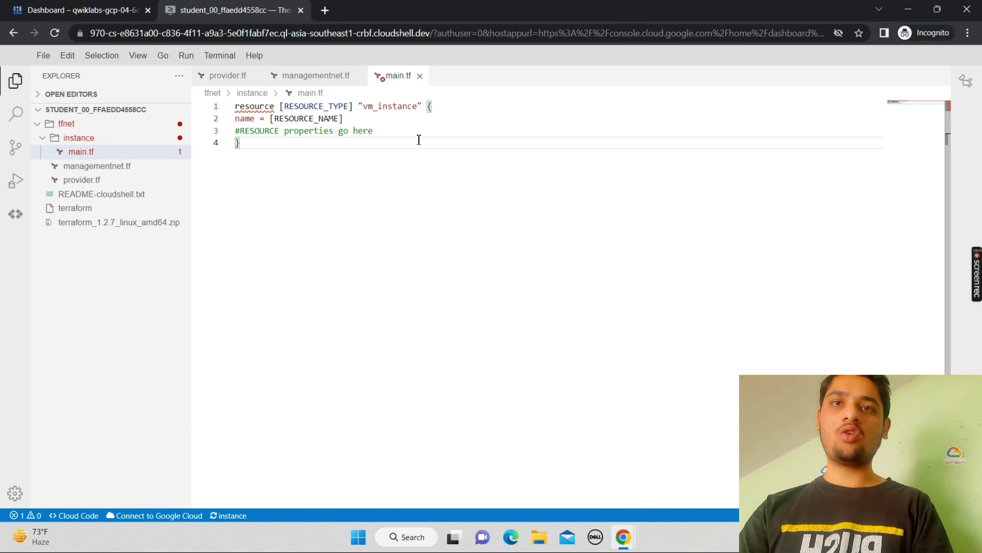
# Replace [RESOURCE_TYPE] on line 1 of main.tf with the copied "google_compute_instance".
pyautogui.click(358, 107)
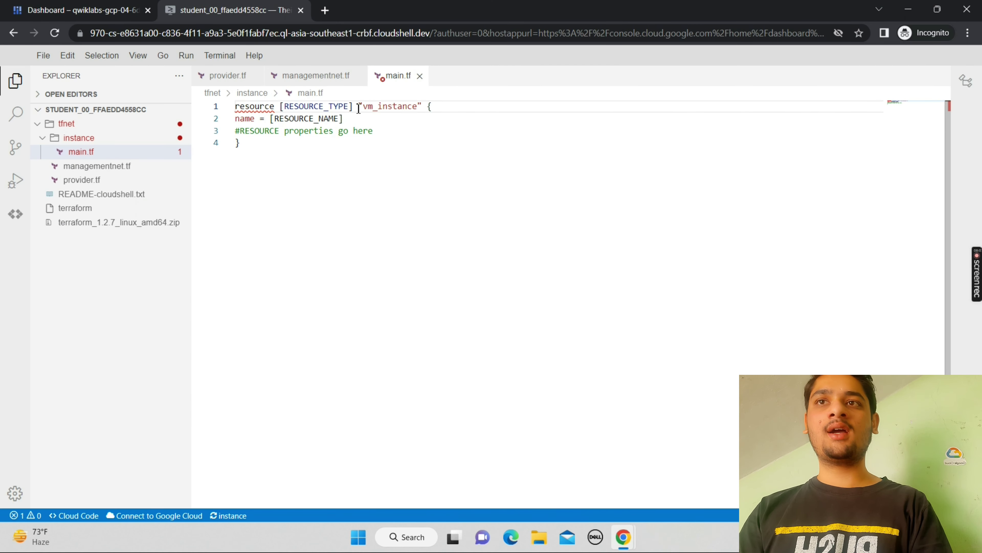
pyautogui.press('BackSpace')
pyautogui.press('BackSpace')
pyautogui.press('BackSpace')
pyautogui.press('BackSpace')
pyautogui.press('BackSpace')
pyautogui.press('BackSpace')
pyautogui.press('BackSpace')
pyautogui.press('BackSpace')
pyautogui.press('BackSpace')
pyautogui.press('BackSpace')
pyautogui.press('BackSpace')
pyautogui.press('BackSpace')
pyautogui.press('BackSpace')
pyautogui.press('BackSpace')
pyautogui.press('BackSpace')
pyautogui.hotkey('ctrl', 'v')
# Copy var.instance_name from step 7 of the lab guide and return to main.tf.
pyautogui.moveTo(638, 538)
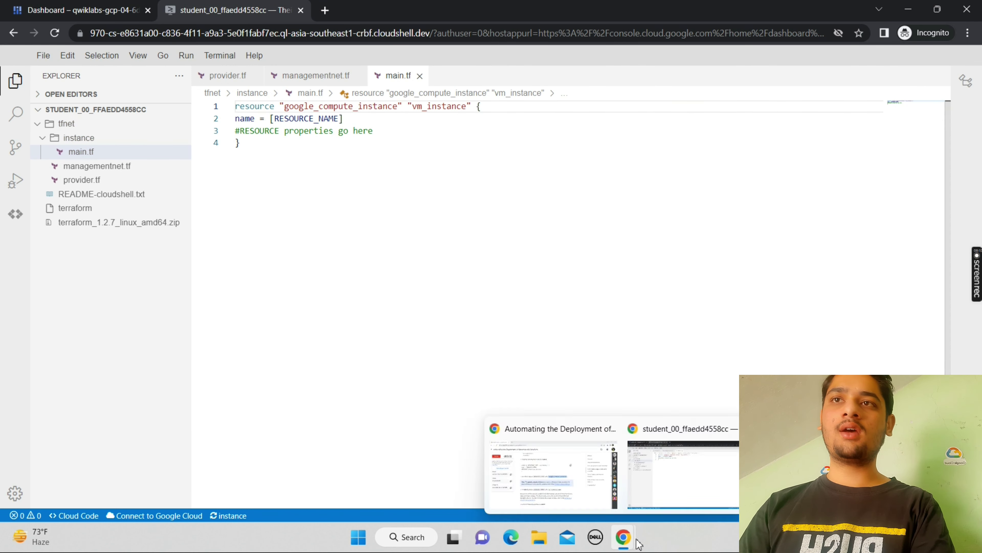
pyautogui.click(585, 470)
pyautogui.scroll(-1, 585, 470)
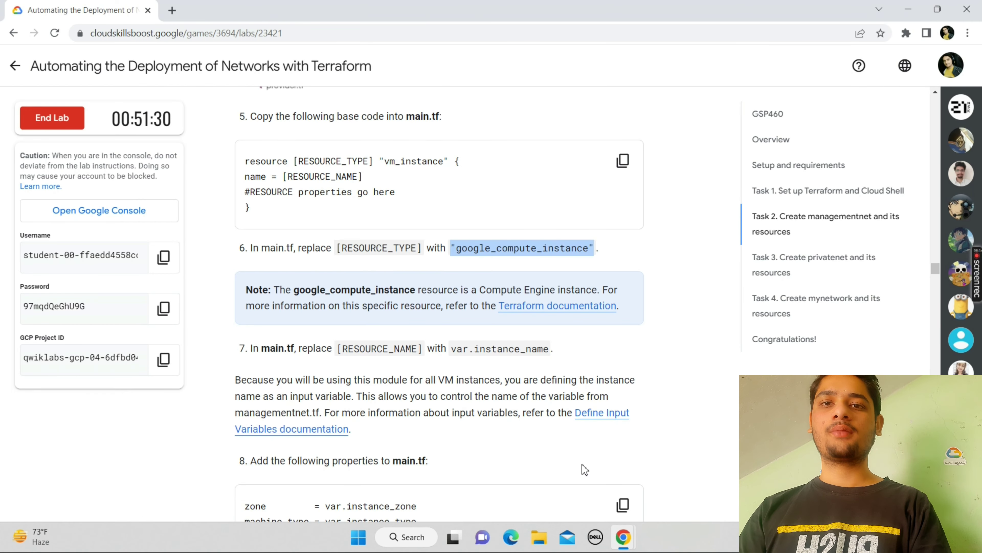
pyautogui.moveTo(452, 349); pyautogui.dragTo(540, 344)
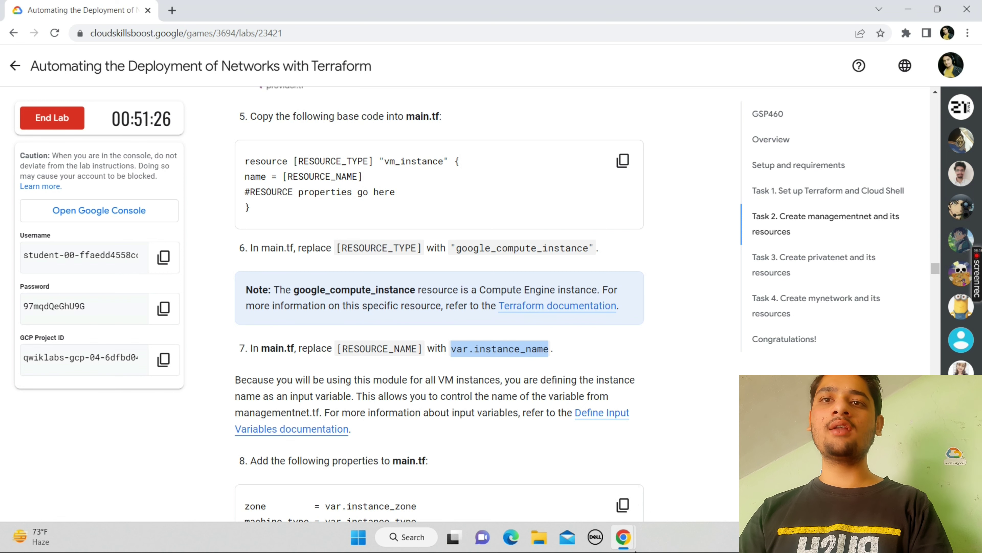
pyautogui.moveTo(623, 536)
pyautogui.click(635, 484)
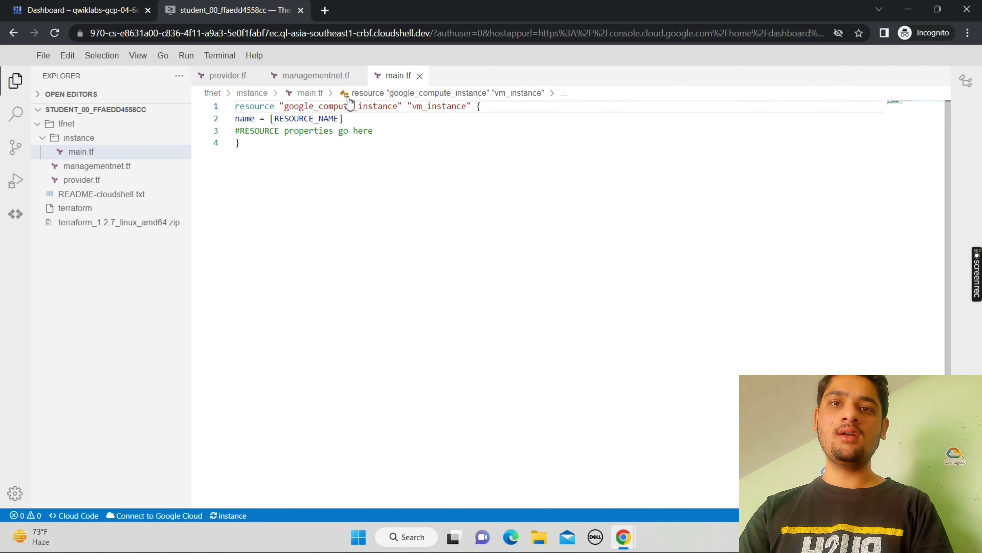
# Replace [RESOURCE_NAME] on line 2 of main.tf with the copied var.instance_name and save the file.
pyautogui.click(352, 119)
pyautogui.press('BackSpace')
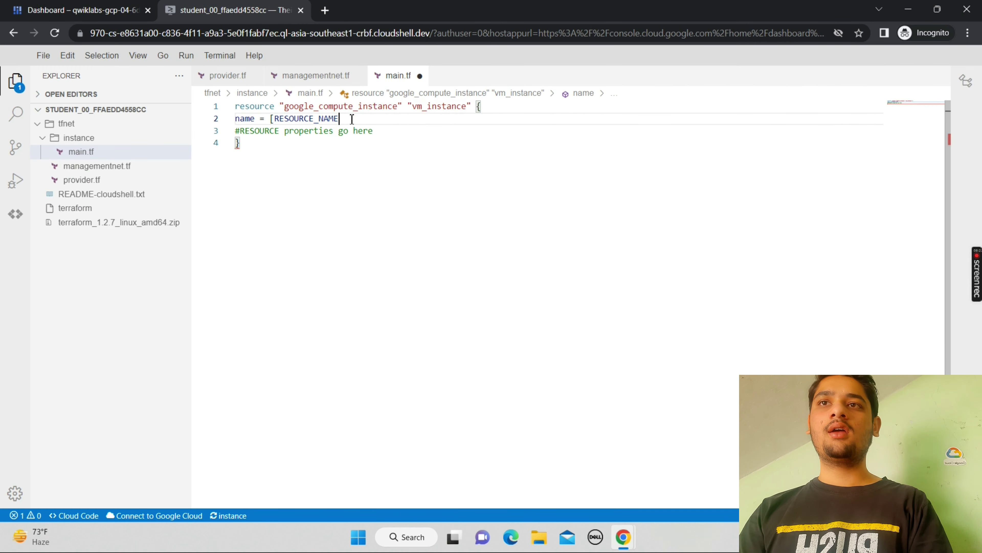
pyautogui.press('BackSpace')
pyautogui.press('BackSpace')
pyautogui.press('BackSpace')
pyautogui.press('BackSpace')
pyautogui.press('BackSpace')
pyautogui.press('BackSpace')
pyautogui.press('BackSpace')
pyautogui.press('BackSpace')
pyautogui.press('BackSpace')
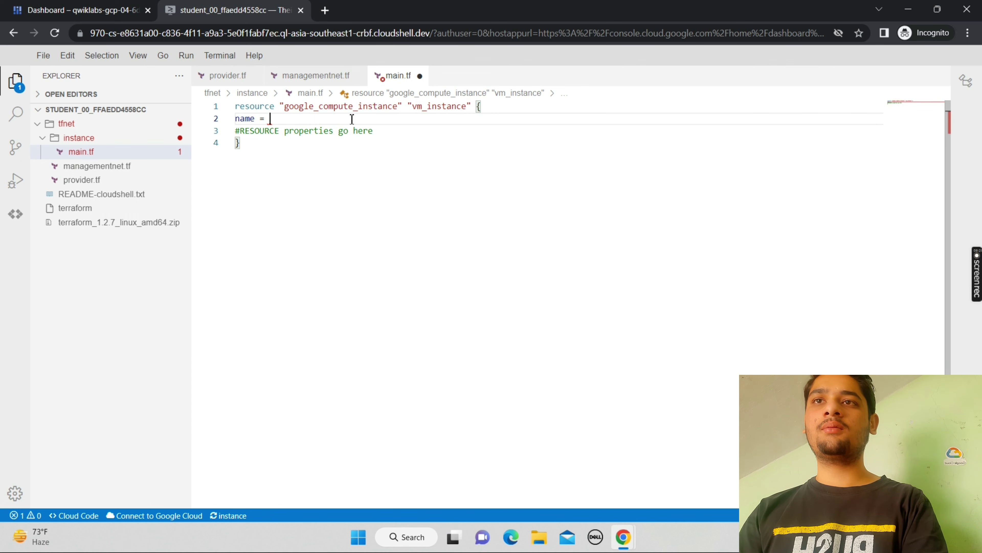
pyautogui.hotkey('ctrl', 'v')
pyautogui.click(43, 55)
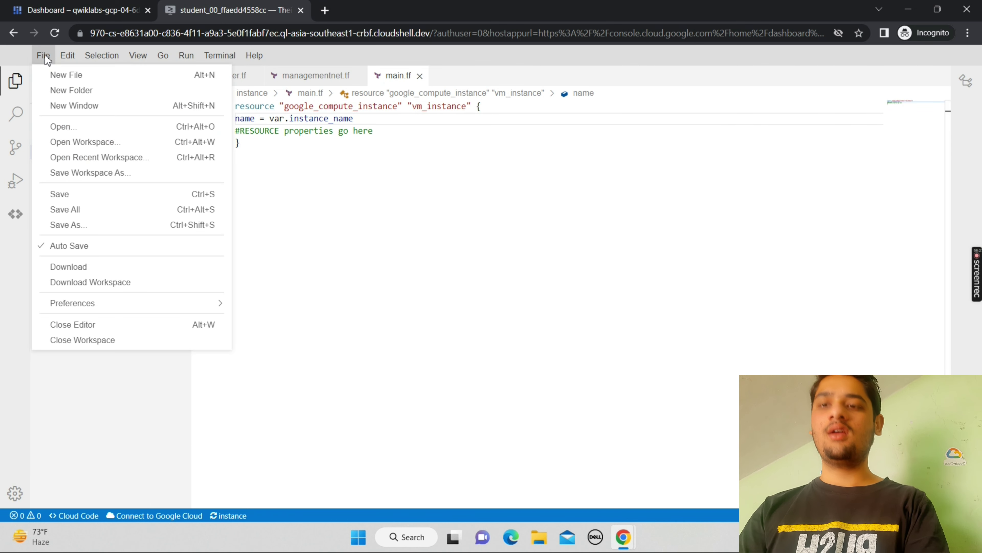
pyautogui.click(96, 196)
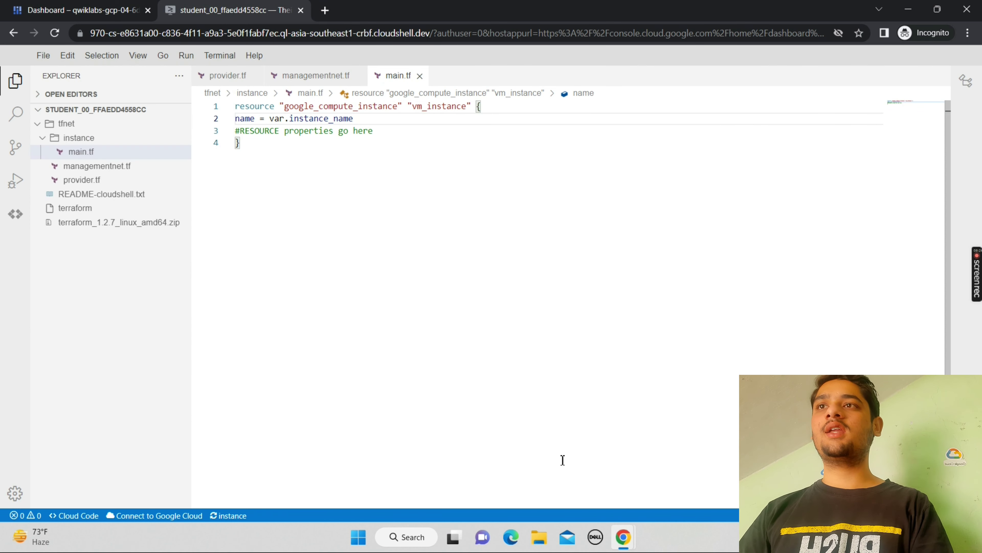
# Copy the zone and machine_type properties from step 8 of the lab guide and insert them below the name line in main.tf.
pyautogui.moveTo(624, 539)
pyautogui.click(581, 488)
pyautogui.scroll(-5, 580, 489)
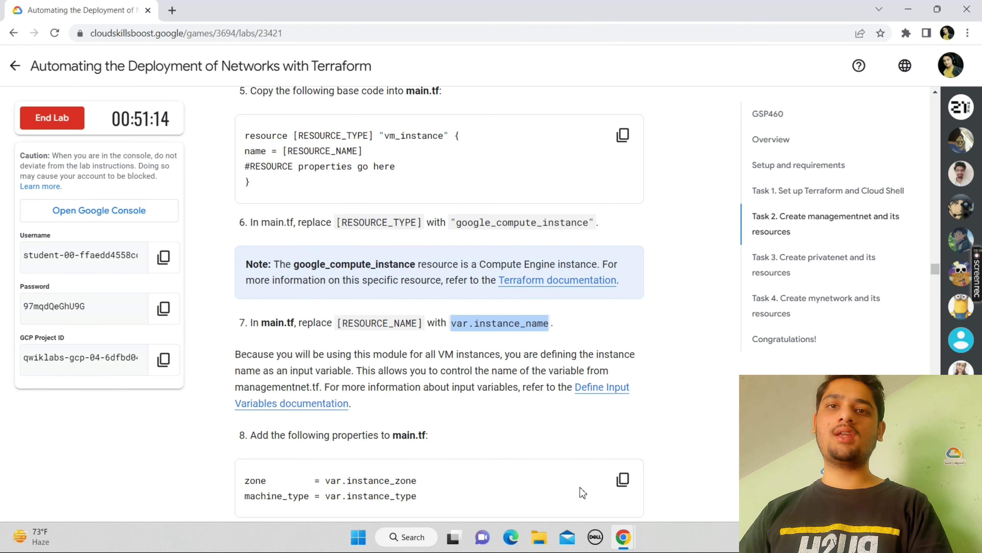
pyautogui.click(623, 300)
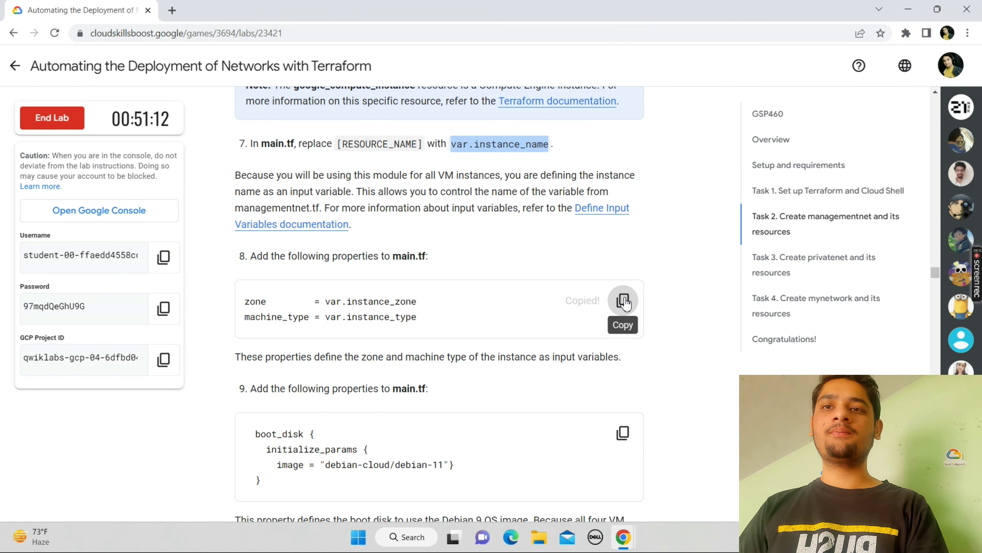
pyautogui.moveTo(624, 539)
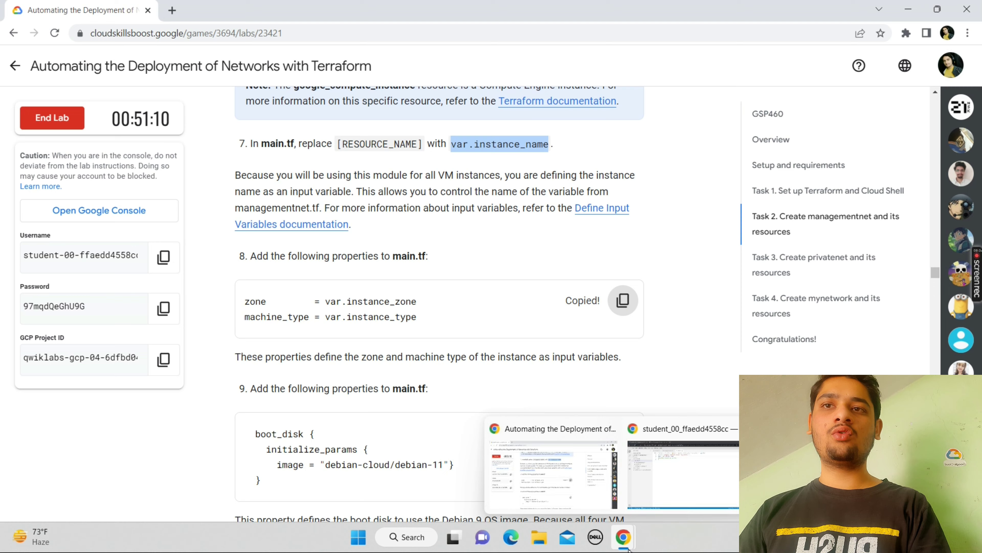
pyautogui.click(650, 478)
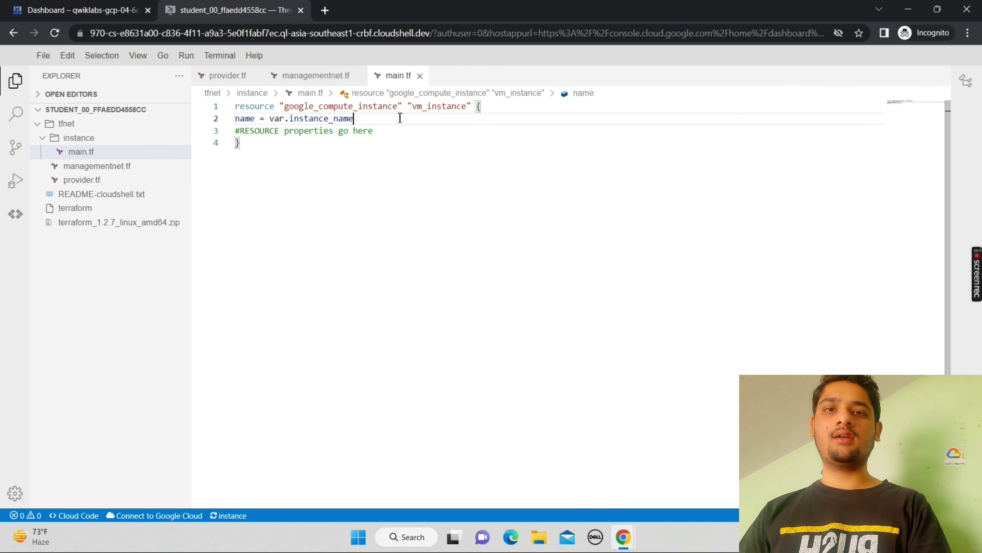
pyautogui.press('Return')
pyautogui.hotkey('ctrl', 'v')
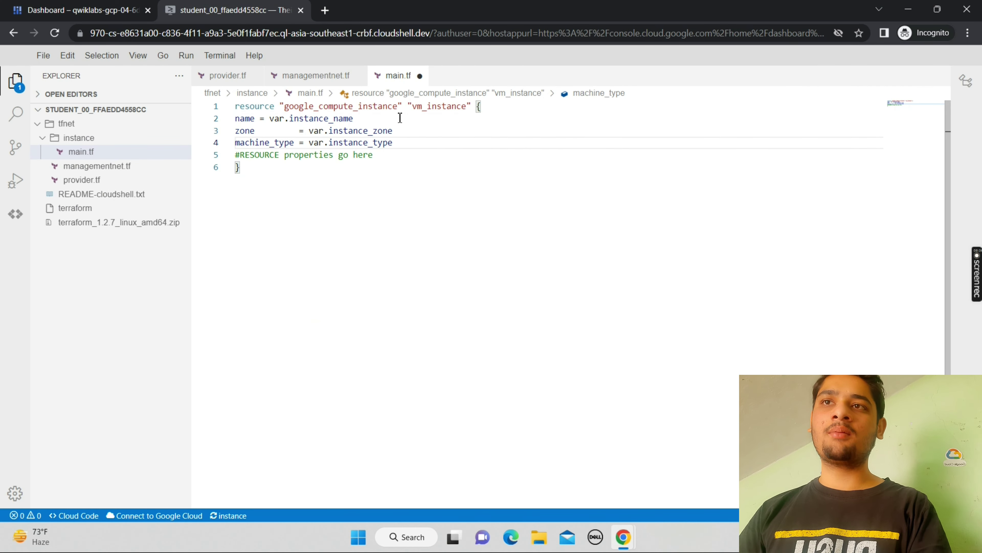
# Copy the boot_disk block with the "debian-cloud/debian-11" image from step 9 of the lab guide and return to main.tf.
pyautogui.moveTo(623, 538)
pyautogui.click(550, 491)
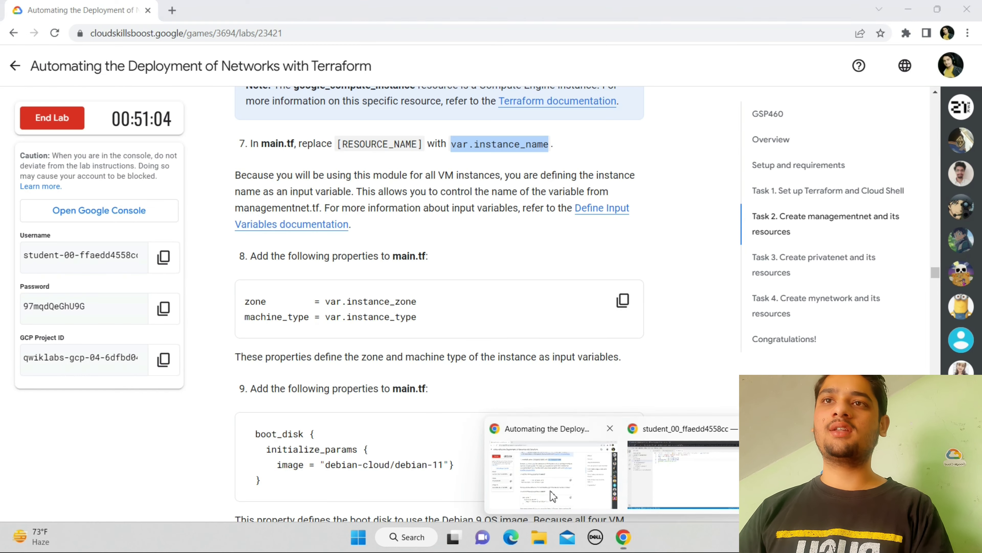
pyautogui.scroll(-4, 550, 491)
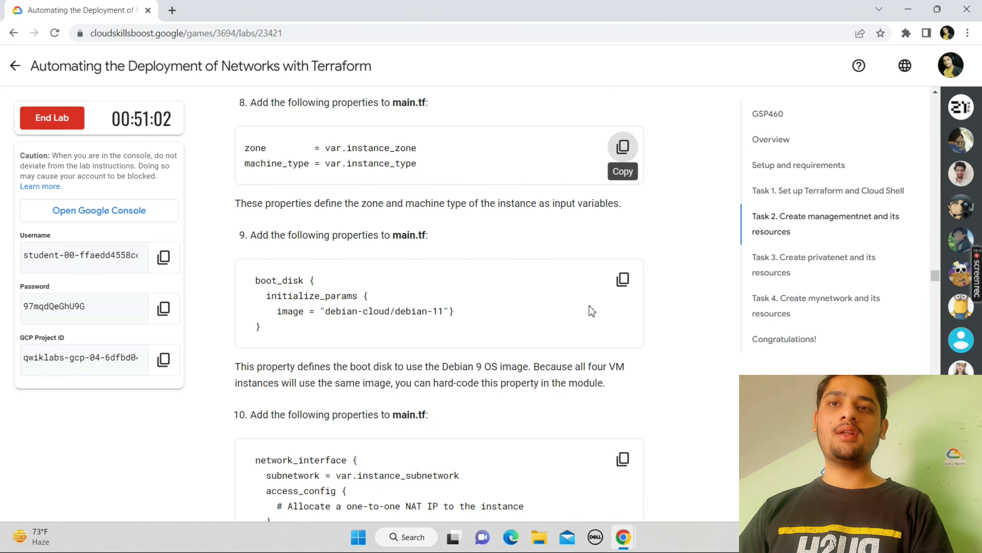
pyautogui.click(623, 280)
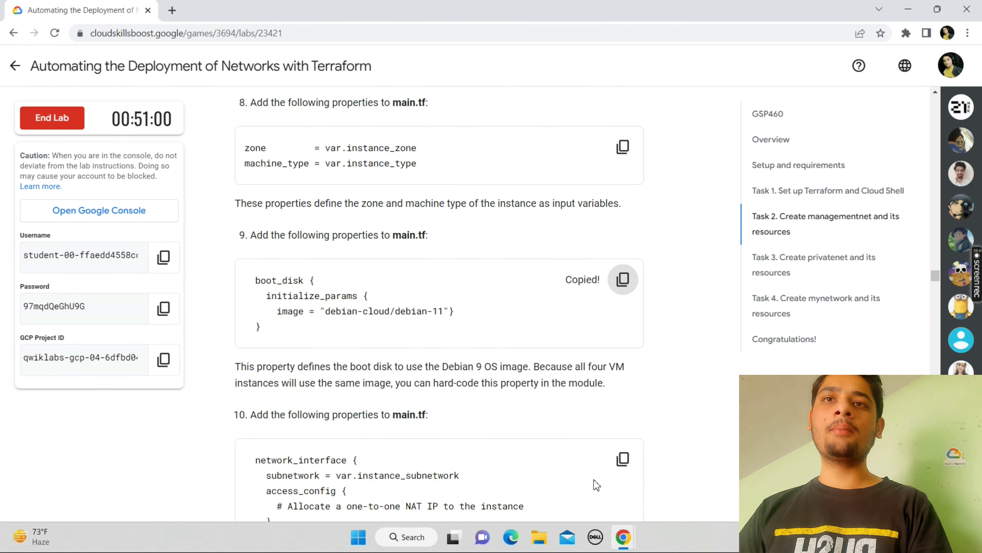
pyautogui.moveTo(623, 538)
pyautogui.click(661, 491)
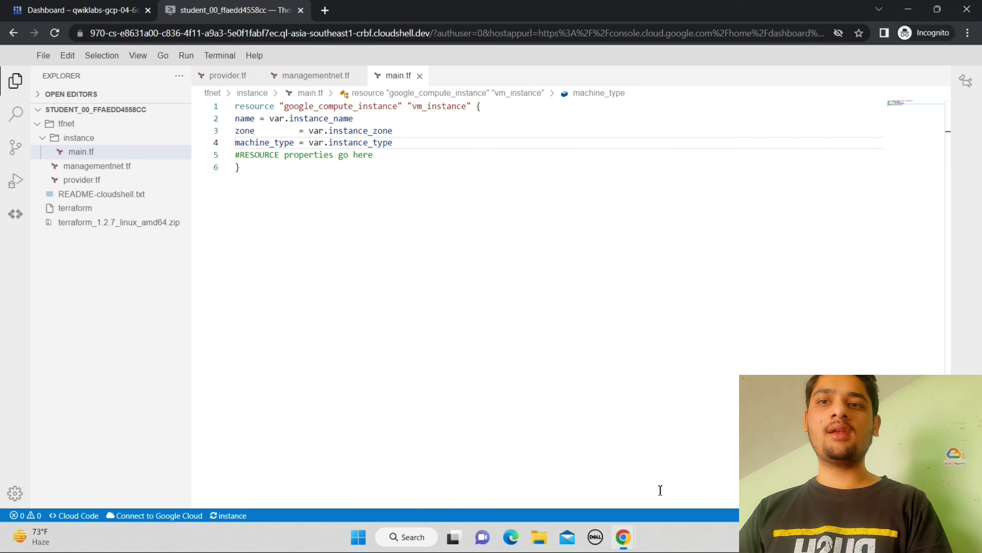
# Try inserting the boot_disk block below the machine_type line in main.tf, then remove it with its extra line.
pyautogui.press('Return')
pyautogui.hotkey('ctrl', 'v')
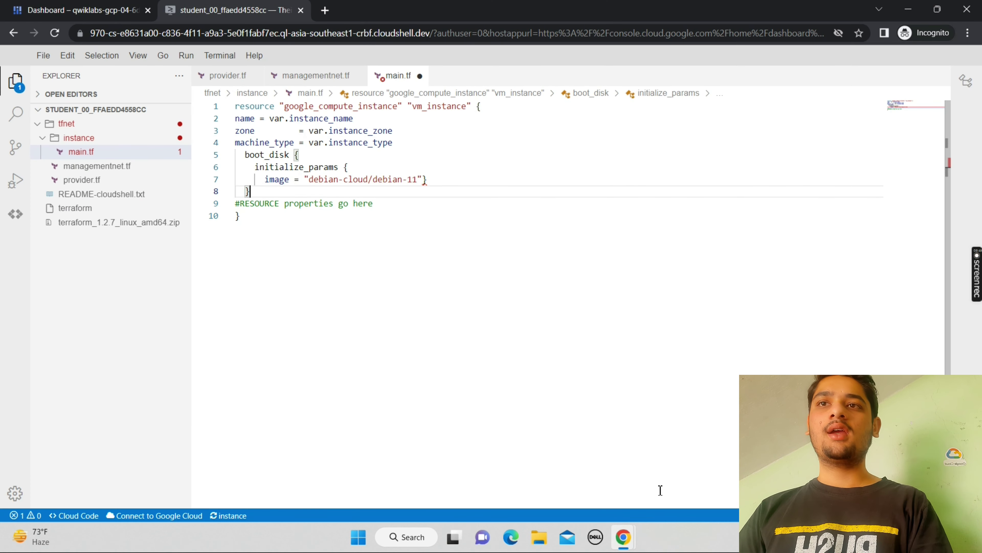
pyautogui.hotkey('ctrl', 'z')
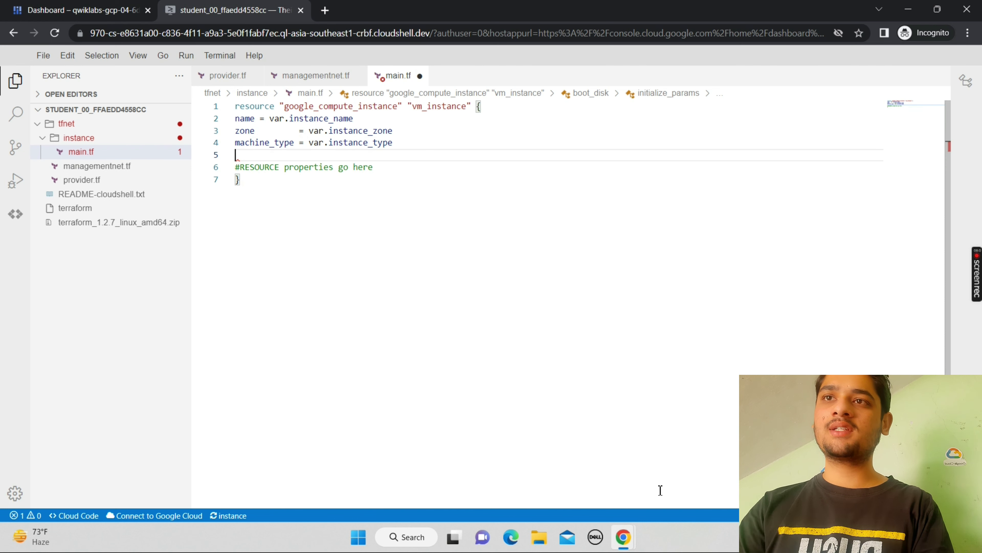
pyautogui.press('Delete')
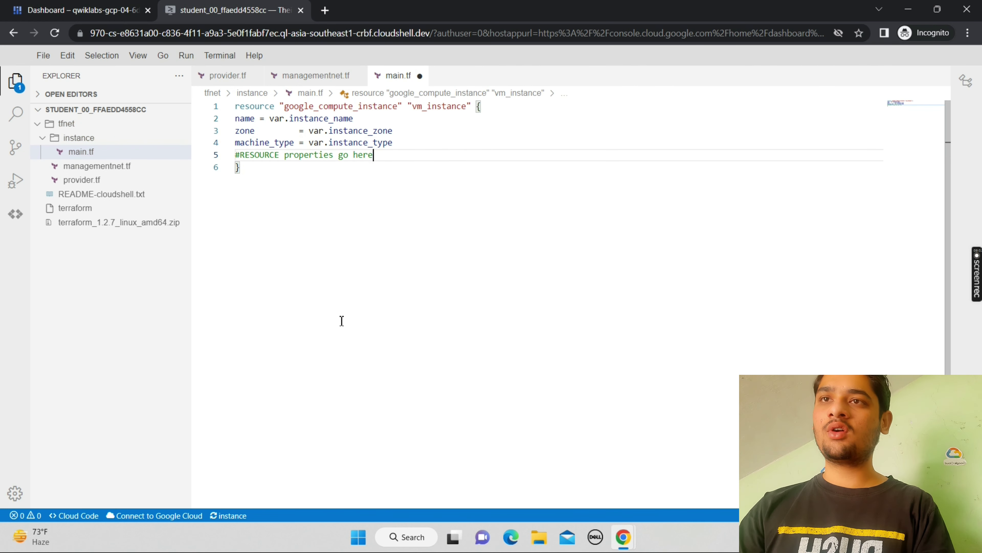
# Insert the copied boot_disk block after the closing brace of the "vm_instance" resource and save main.tf.
pyautogui.press('Down')
pyautogui.press('Down')
pyautogui.press('Return')
pyautogui.hotkey('ctrl', 'v')
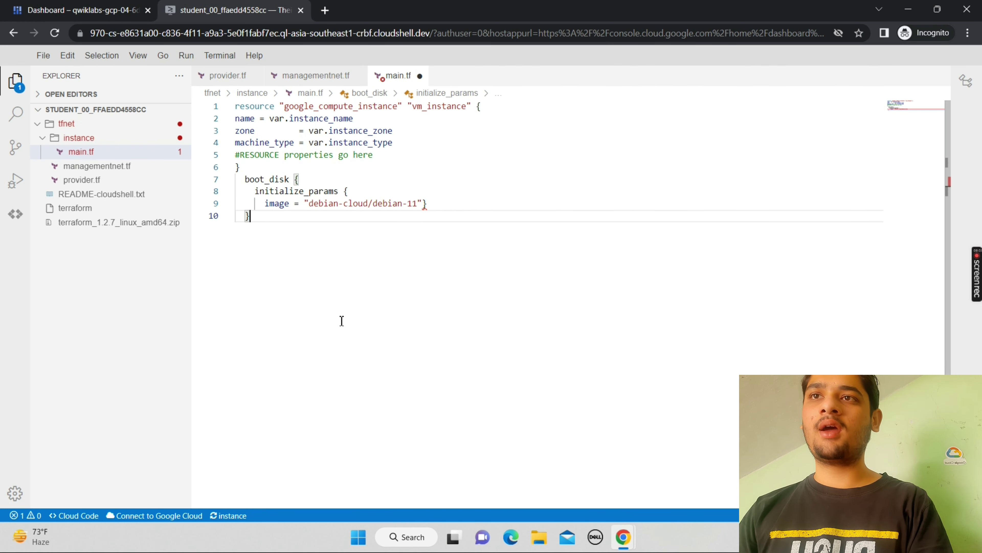
pyautogui.hotkey('ctrl', 's')
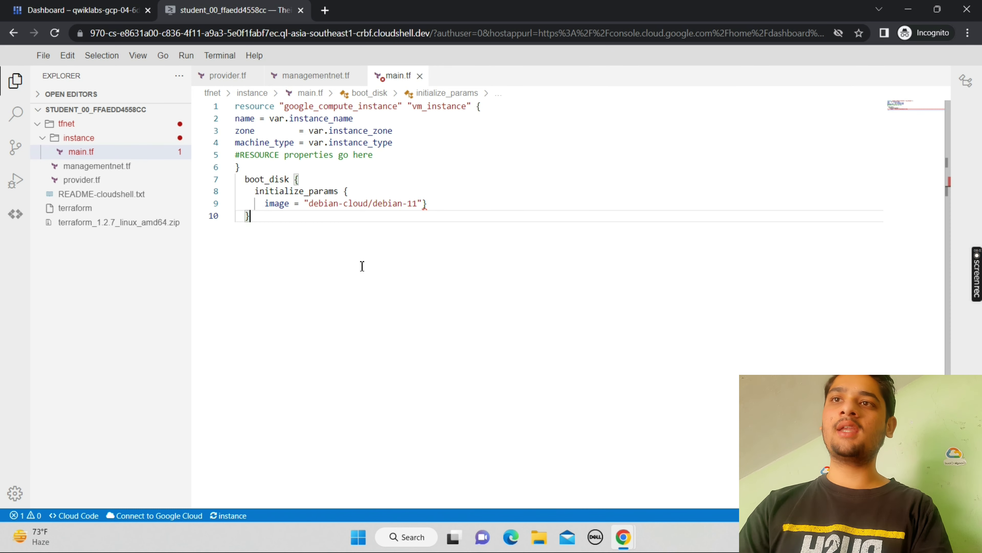
# Review steps 10 and 11 of the lab guide for the network_interface block, input variables and complete main.tf code.
pyautogui.moveTo(623, 537)
pyautogui.click(564, 462)
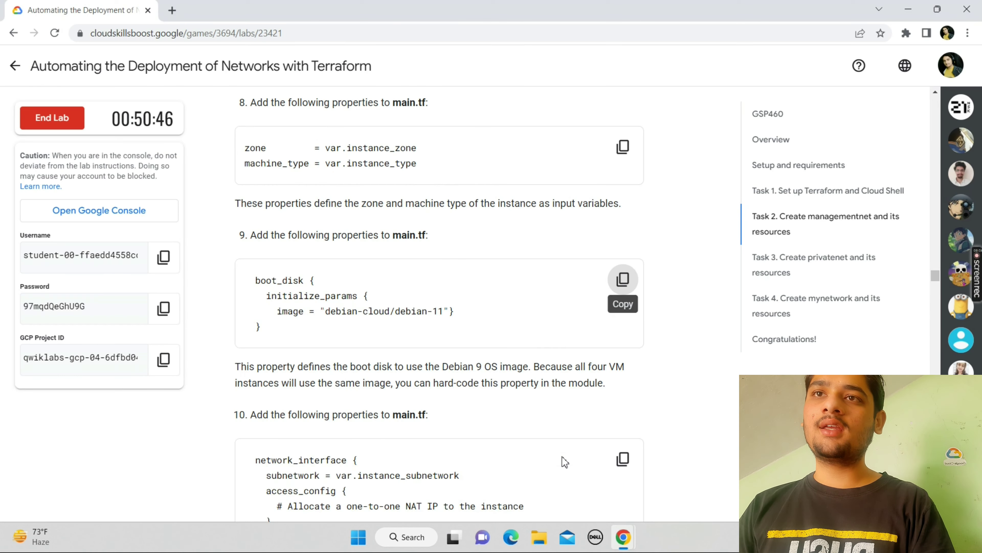
pyautogui.scroll(-4, 565, 461)
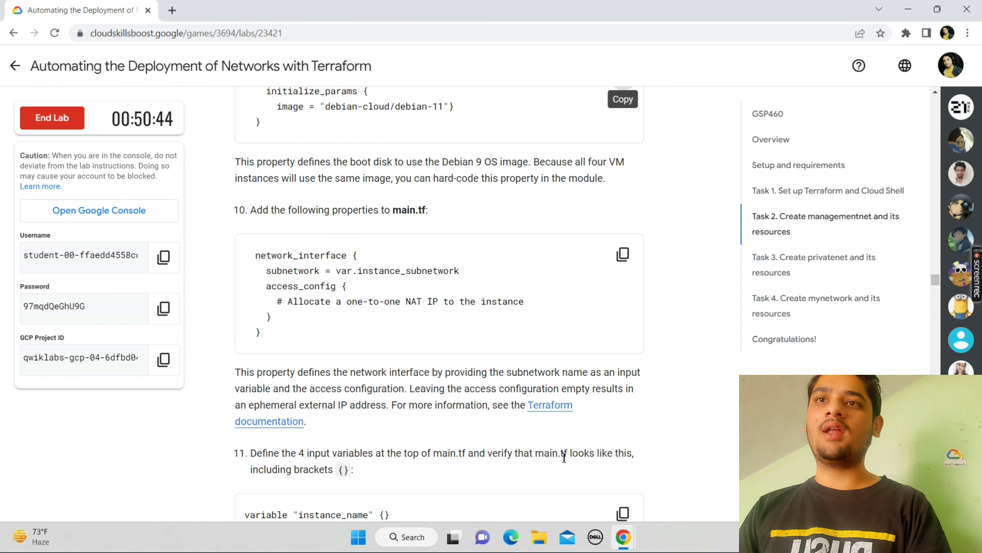
pyautogui.scroll(-10, 564, 457)
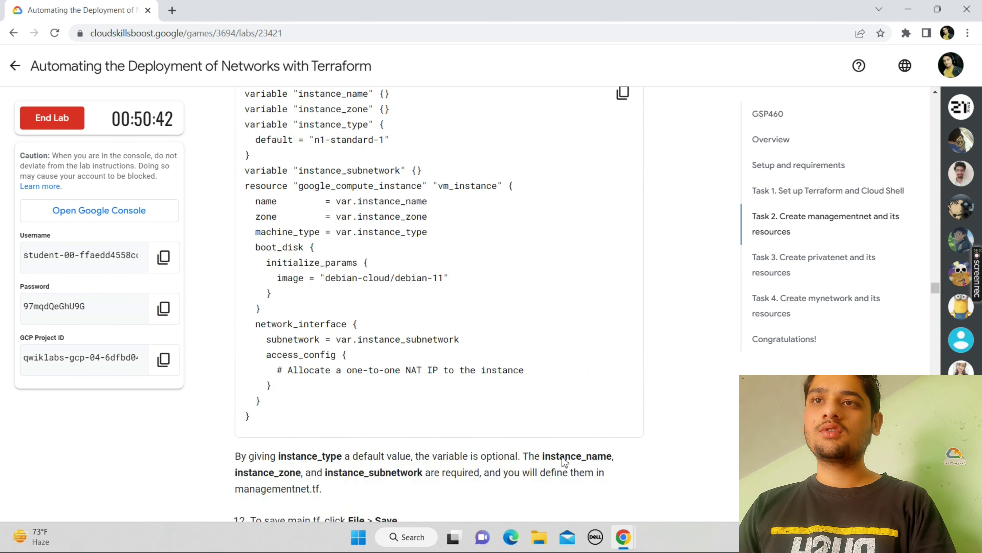
pyautogui.scroll(2, 565, 462)
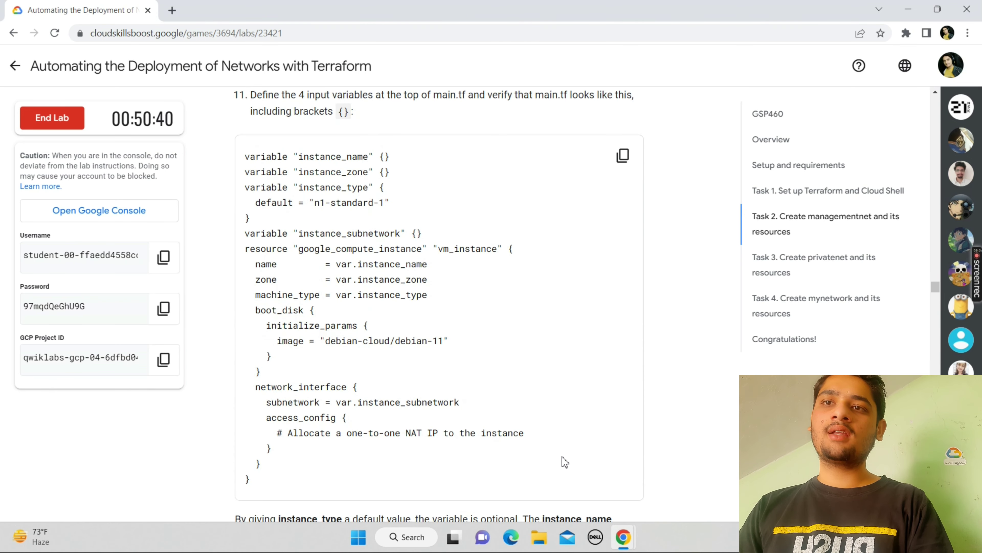
pyautogui.scroll(2, 565, 462)
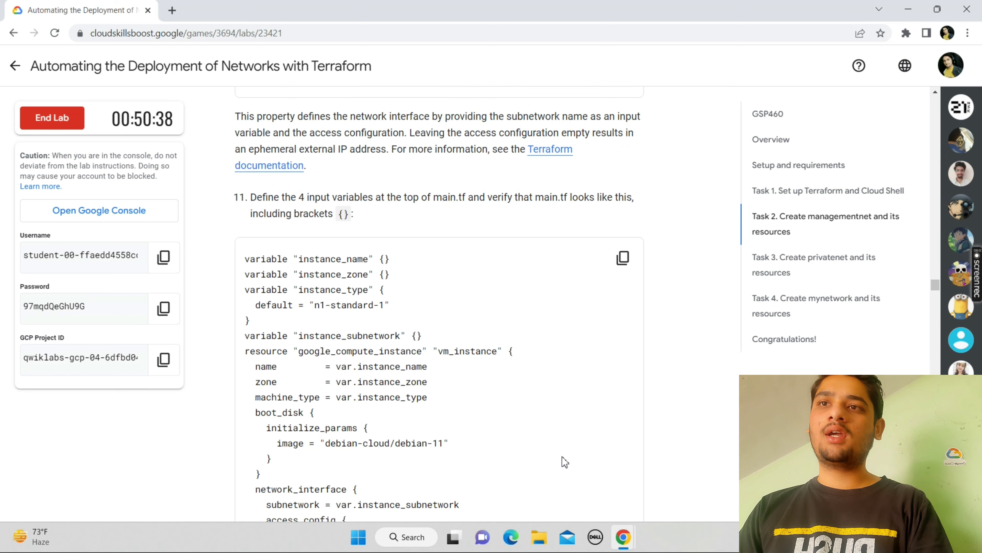
pyautogui.scroll(-1, 565, 461)
pyautogui.moveTo(623, 537)
pyautogui.click(636, 499)
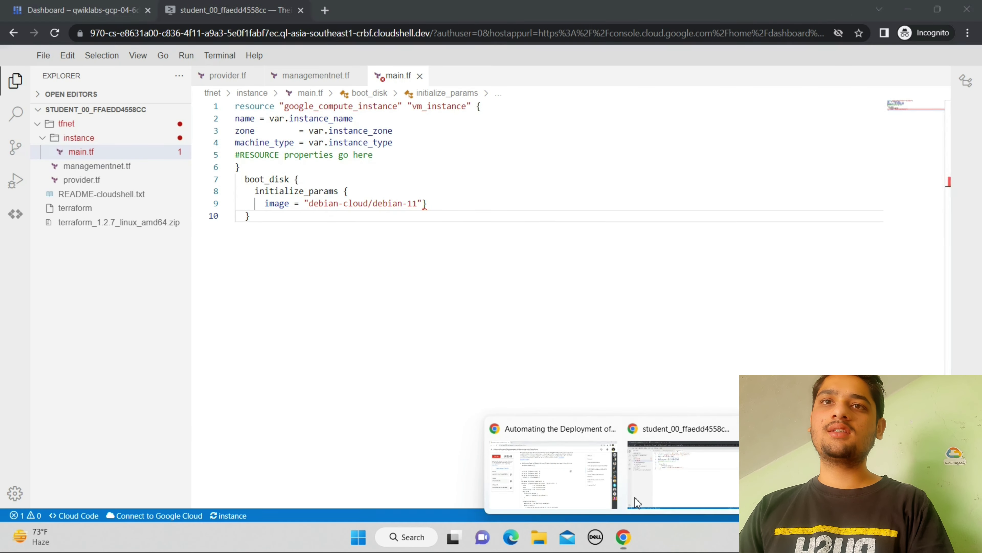
pyautogui.press('Up')
pyautogui.press('Up')
pyautogui.press('Up')
pyautogui.press('Up')
pyautogui.press('Up')
pyautogui.press('Up')
pyautogui.press('Up')
pyautogui.press('Up')
pyautogui.press('Up')
pyautogui.press('Up')
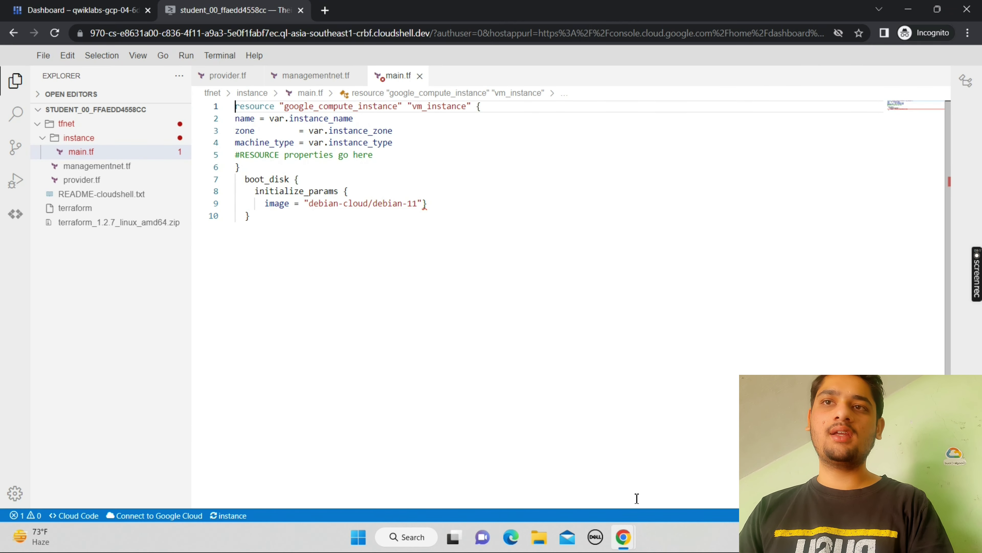
# Replace the entire contents of main.tf with the complete code from step 11 of the lab guide and save the file.
pyautogui.moveTo(623, 537)
pyautogui.click(539, 454)
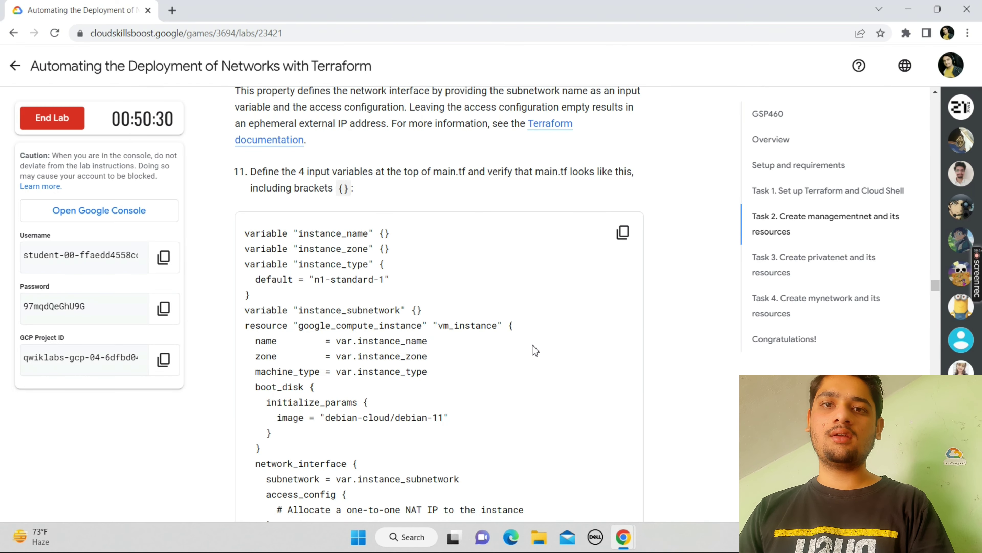
pyautogui.click(622, 234)
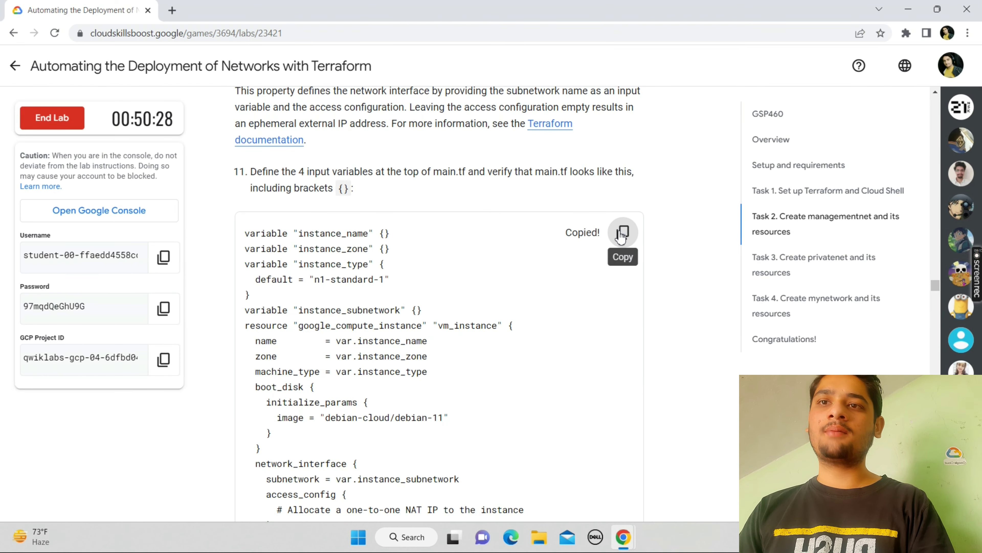
pyautogui.moveTo(620, 540)
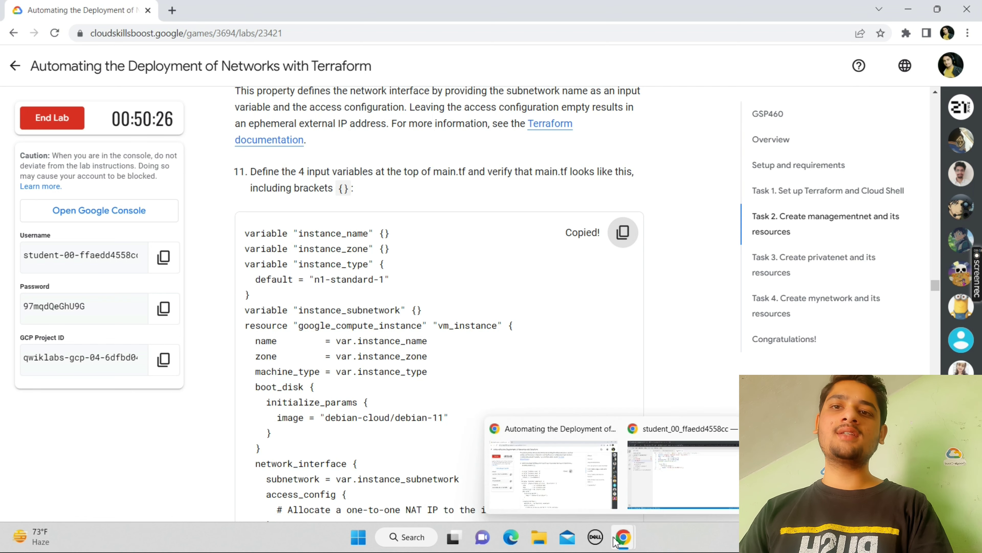
pyautogui.click(664, 471)
pyautogui.hotkey('ctrl', 'a')
pyautogui.hotkey('ctrl', 'v')
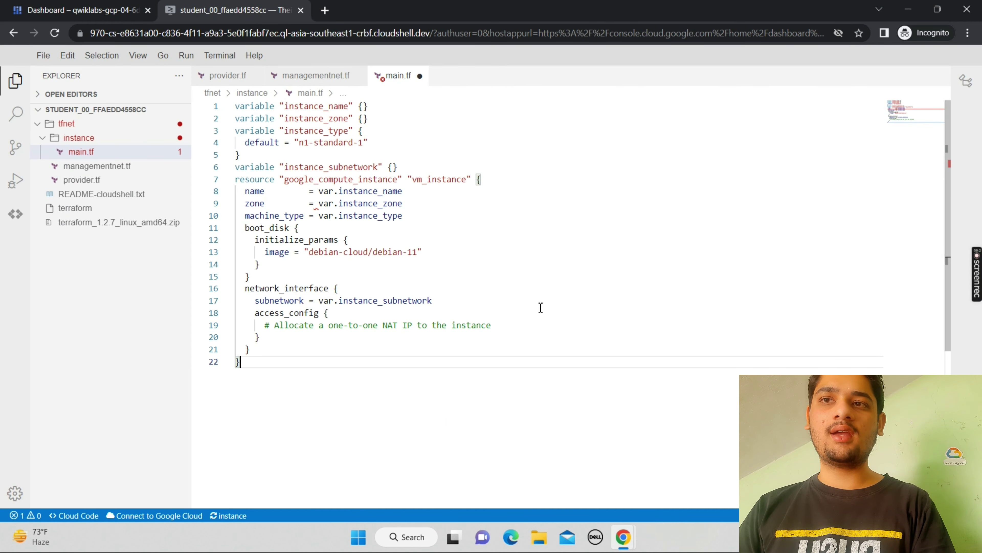
pyautogui.click(43, 55)
pyautogui.click(90, 194)
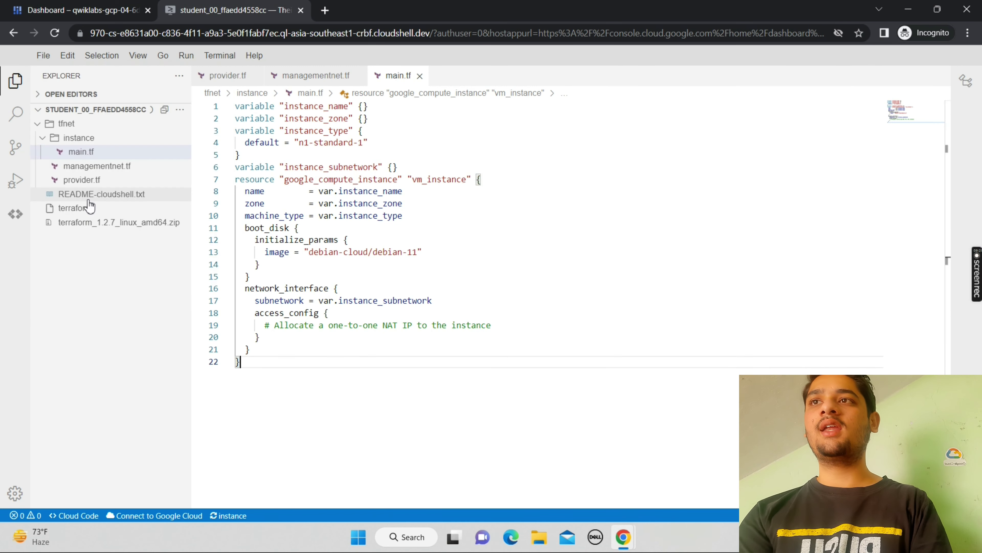
# Copy the "managementnet-us-vm" module block from step 13 of the lab guide and open managementnet.tf in the editor.
pyautogui.moveTo(615, 547)
pyautogui.click(578, 489)
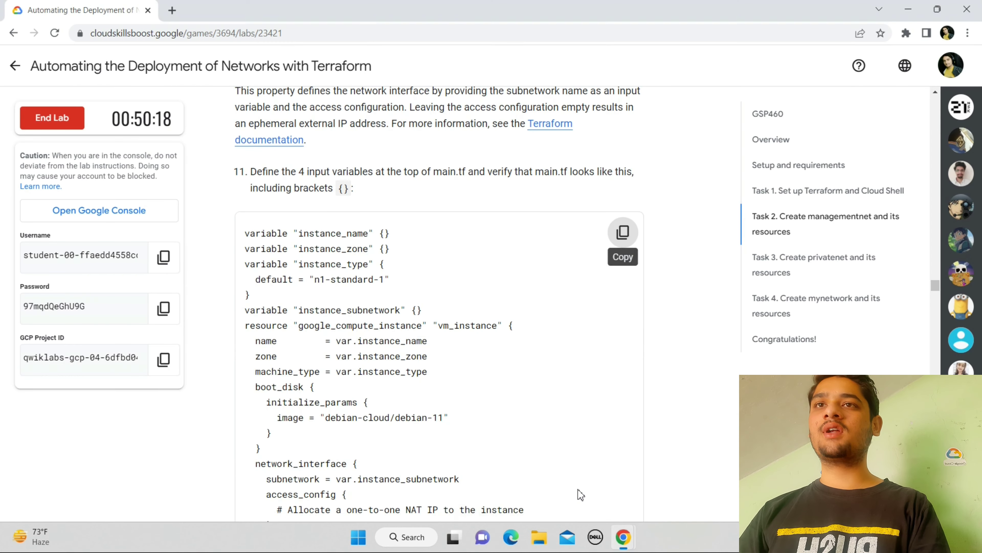
pyautogui.scroll(-4, 580, 493)
pyautogui.scroll(-6, 580, 494)
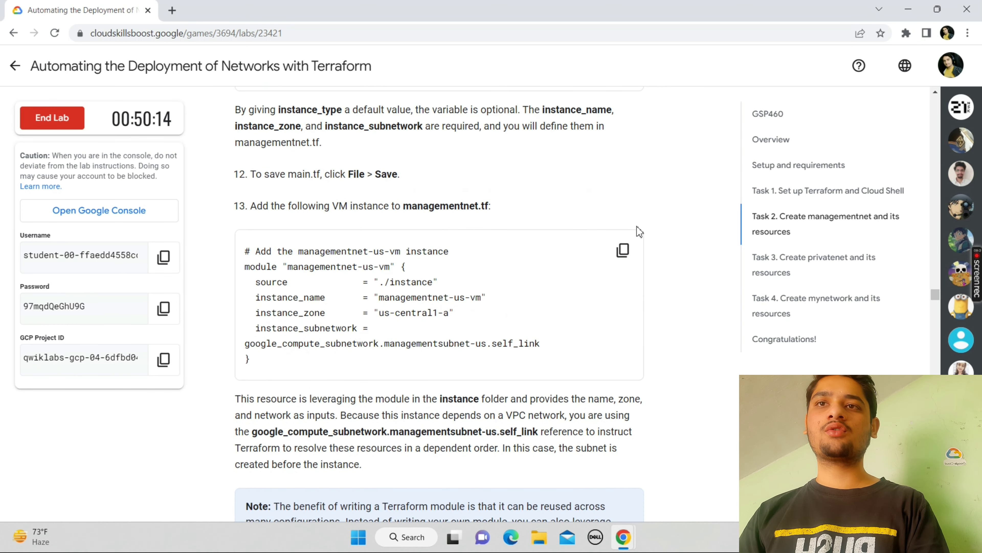
pyautogui.click(623, 250)
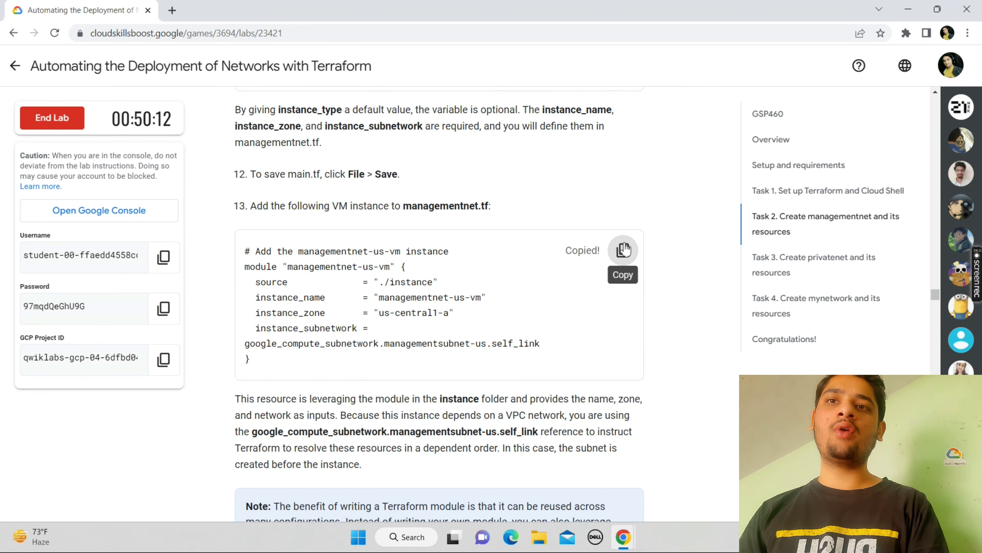
pyautogui.moveTo(622, 536)
pyautogui.click(643, 482)
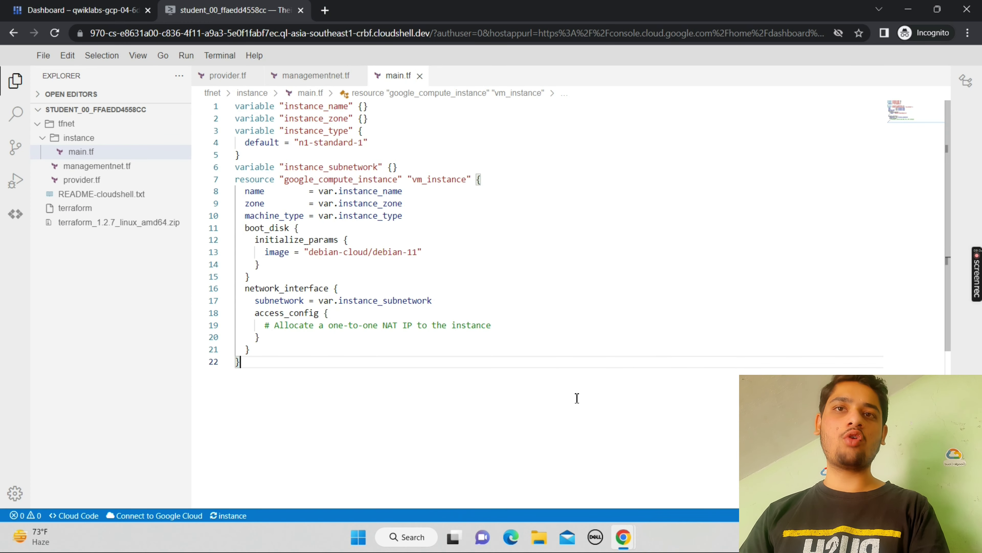
pyautogui.click(316, 78)
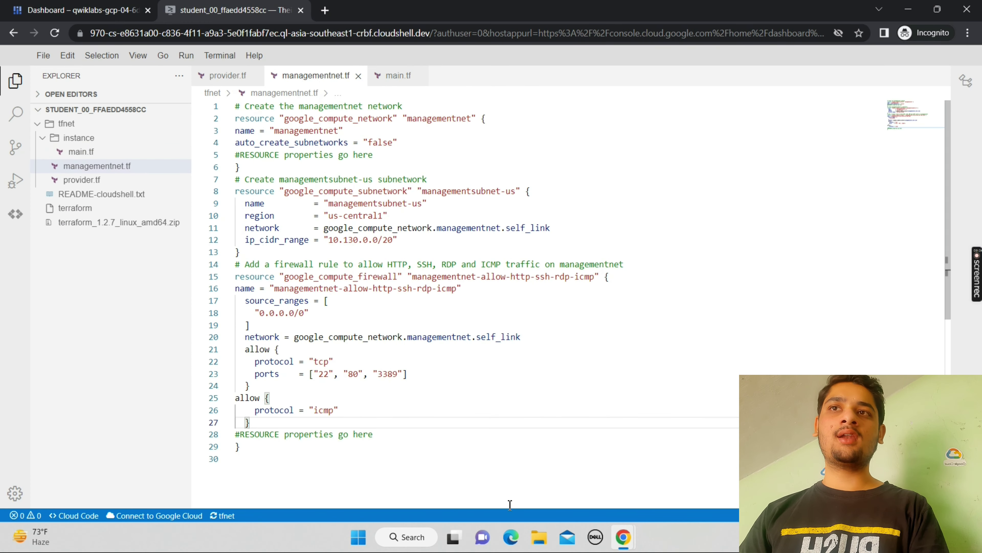
# Insert the copied "managementnet-us-vm" module block at the end of managementnet.tf and save the file.
pyautogui.click(304, 456)
pyautogui.hotkey('ctrl', 'v')
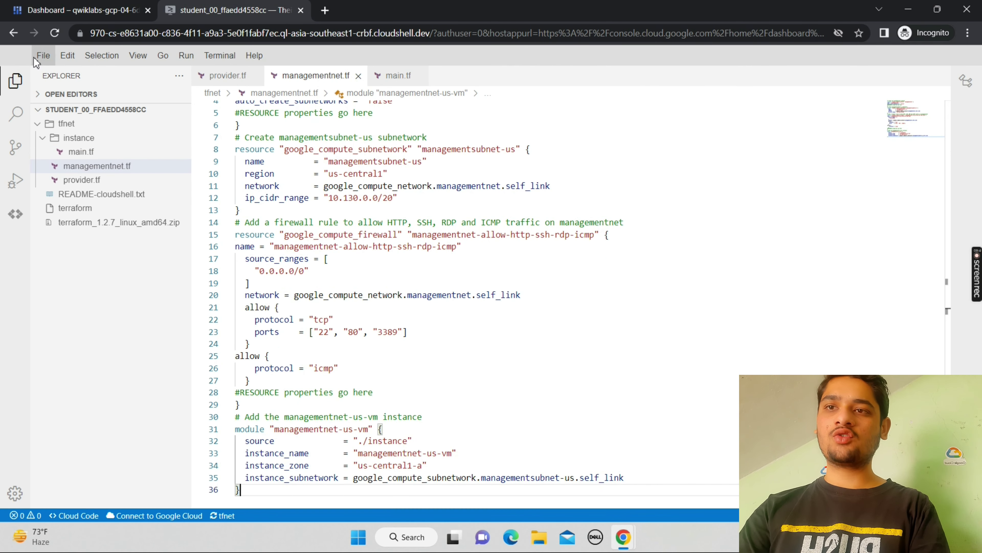
pyautogui.click(42, 56)
pyautogui.click(94, 194)
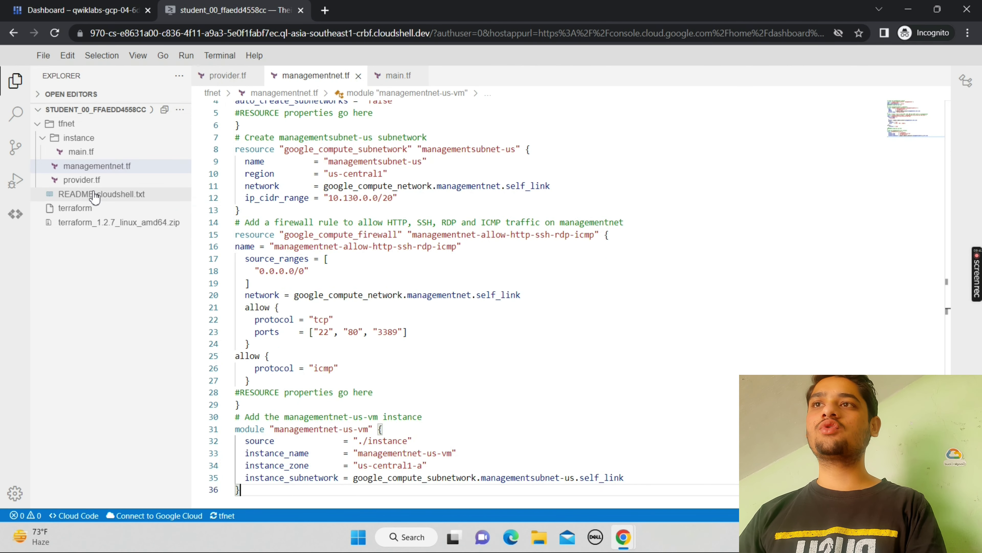
# Copy the terraform fmt command from the lab guide and run it in the Cloud Shell terminal in the tfnet folder.
pyautogui.moveTo(623, 540)
pyautogui.click(576, 486)
pyautogui.scroll(-10, 576, 486)
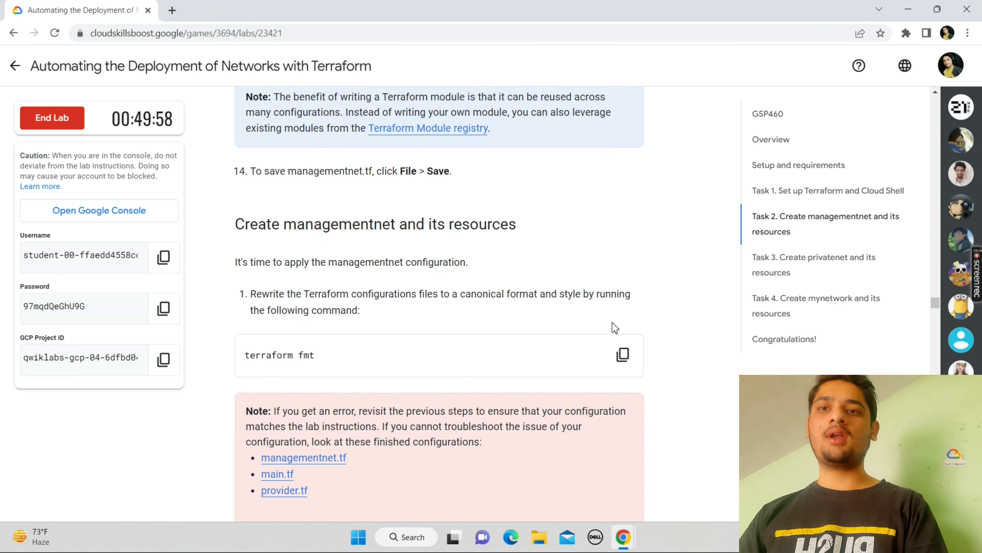
pyautogui.click(623, 354)
pyautogui.moveTo(623, 538)
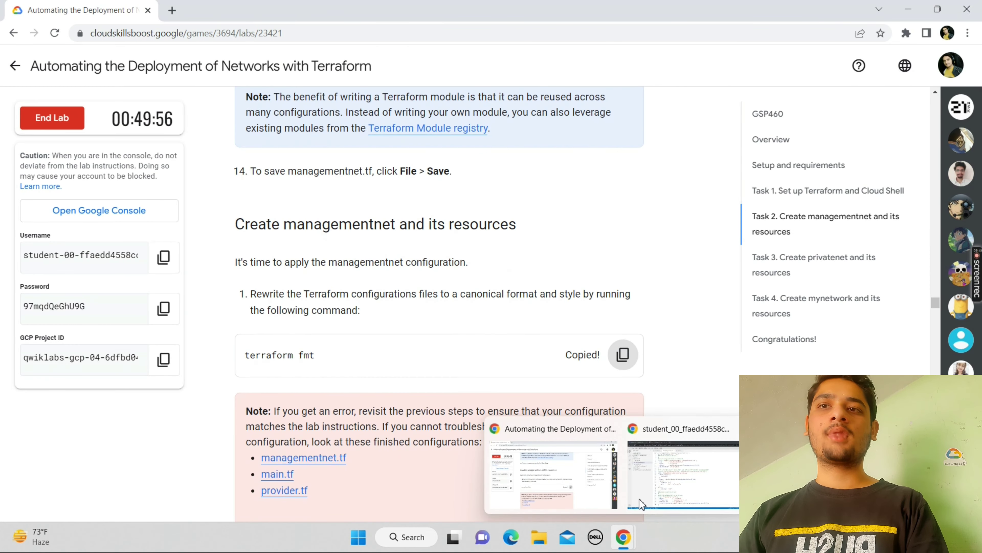
pyautogui.click(640, 503)
pyautogui.click(3, 4)
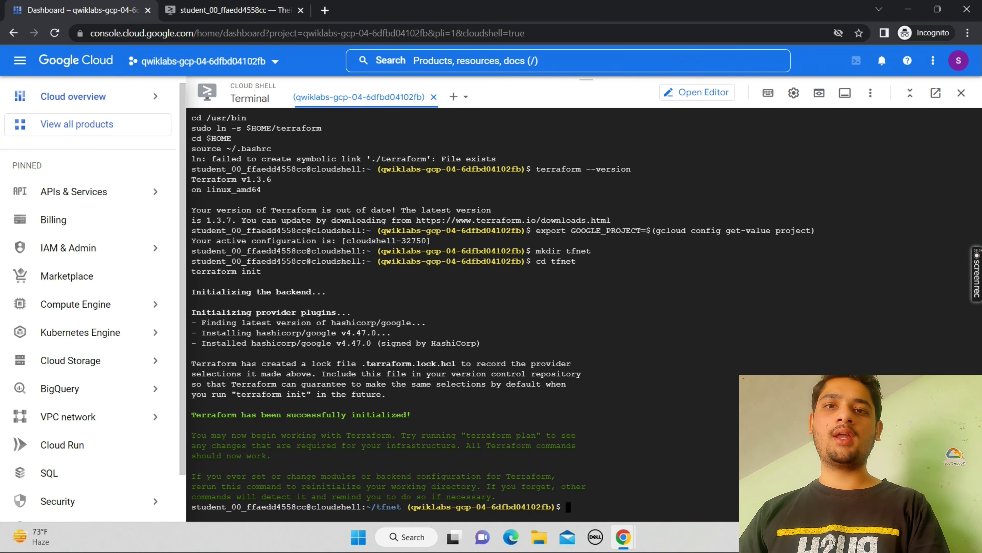
pyautogui.hotkey('ctrl', 'v')
pyautogui.press('Return')
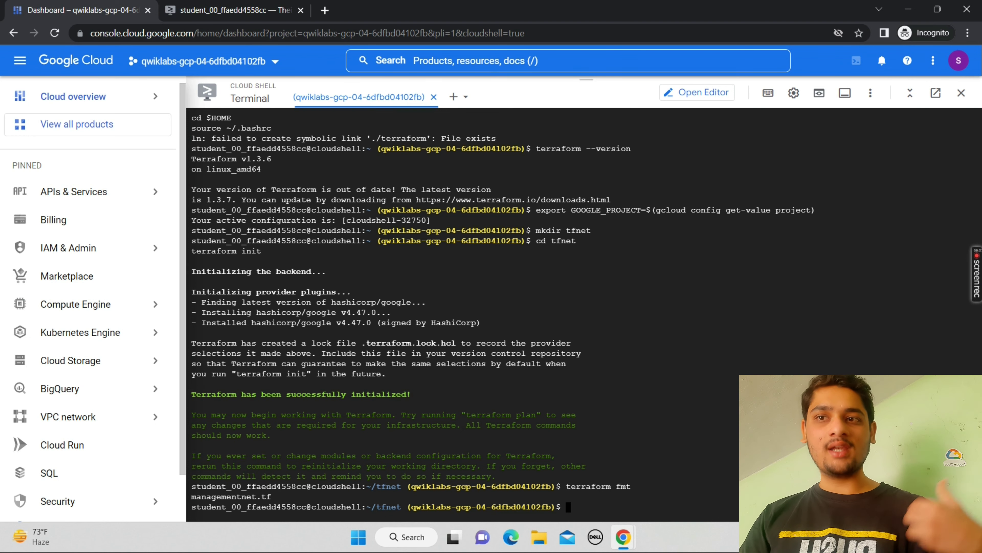
# Copy the terraform init command from step 2 of the lab guide and run it in Cloud Shell.
pyautogui.moveTo(631, 530)
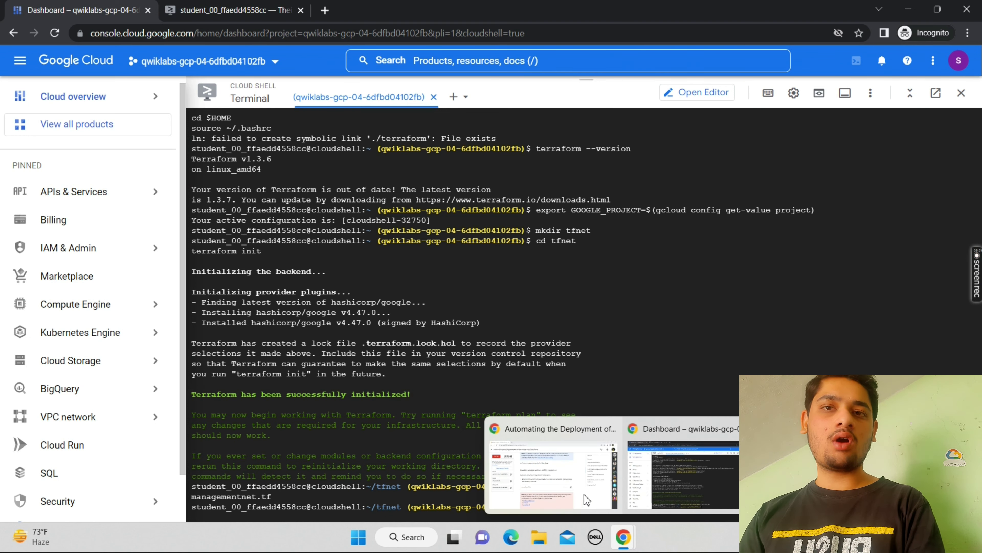
pyautogui.click(579, 489)
pyautogui.scroll(-5, 579, 489)
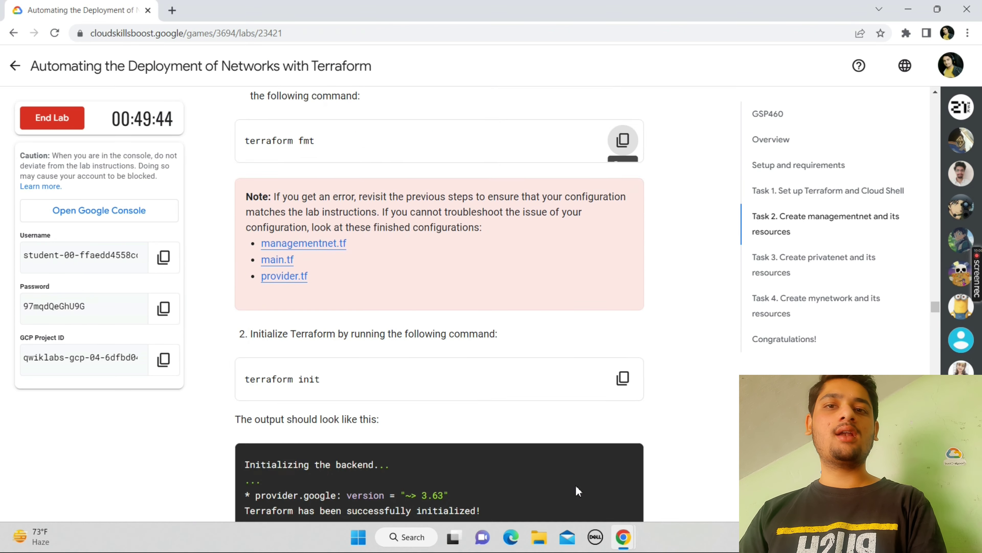
pyautogui.click(624, 314)
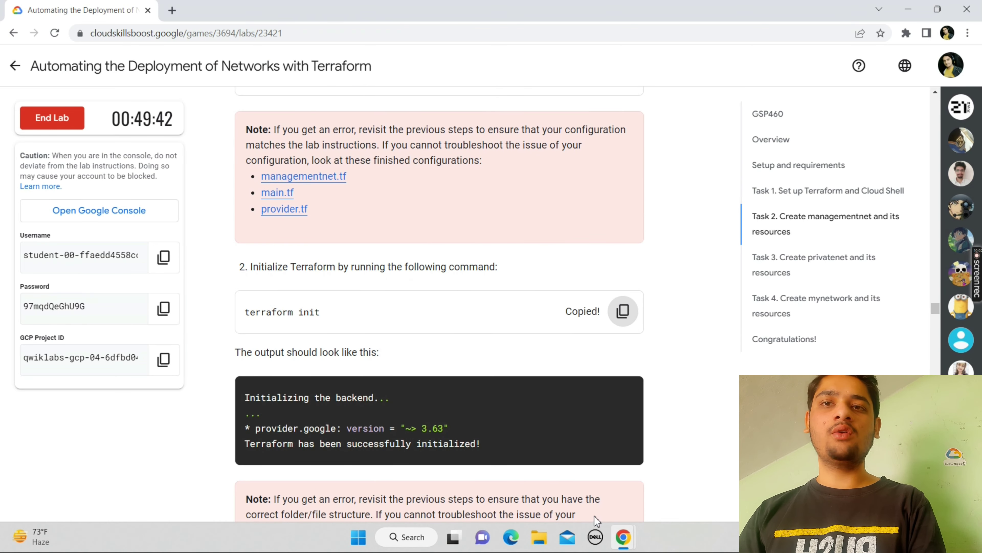
pyautogui.moveTo(622, 538)
pyautogui.click(645, 484)
pyautogui.hotkey('ctrl', 'v')
pyautogui.press('Return')
# Copy the terraform plan command from the lab guide, run it in Cloud Shell and authorize Cloud Shell to use the credentials.
pyautogui.moveTo(622, 537)
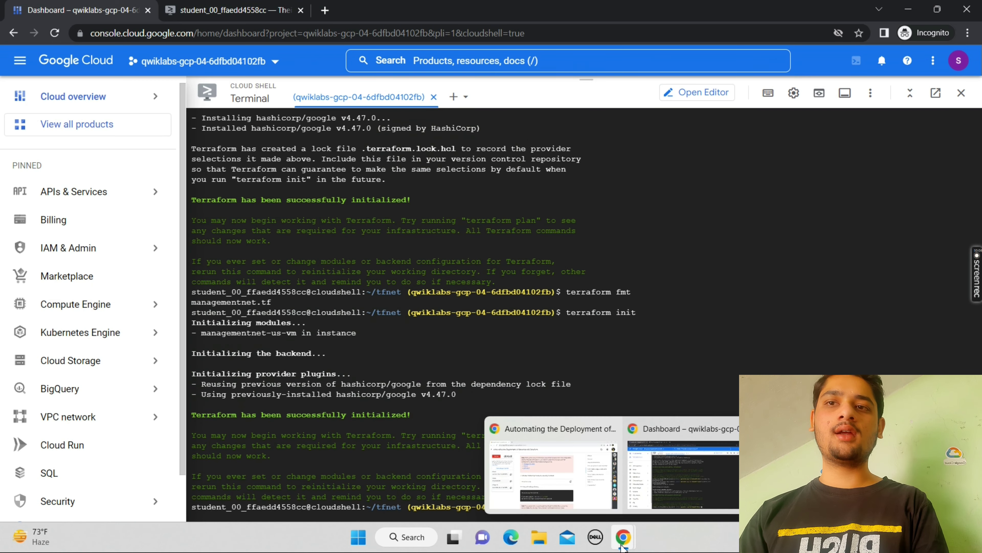
pyautogui.click(561, 483)
pyautogui.scroll(-10, 560, 483)
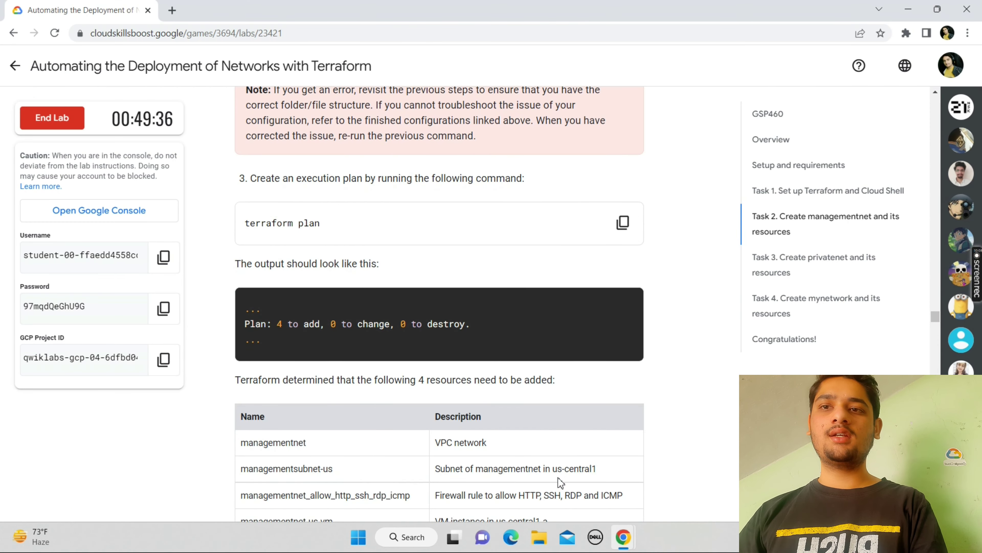
pyautogui.click(625, 236)
pyautogui.moveTo(622, 537)
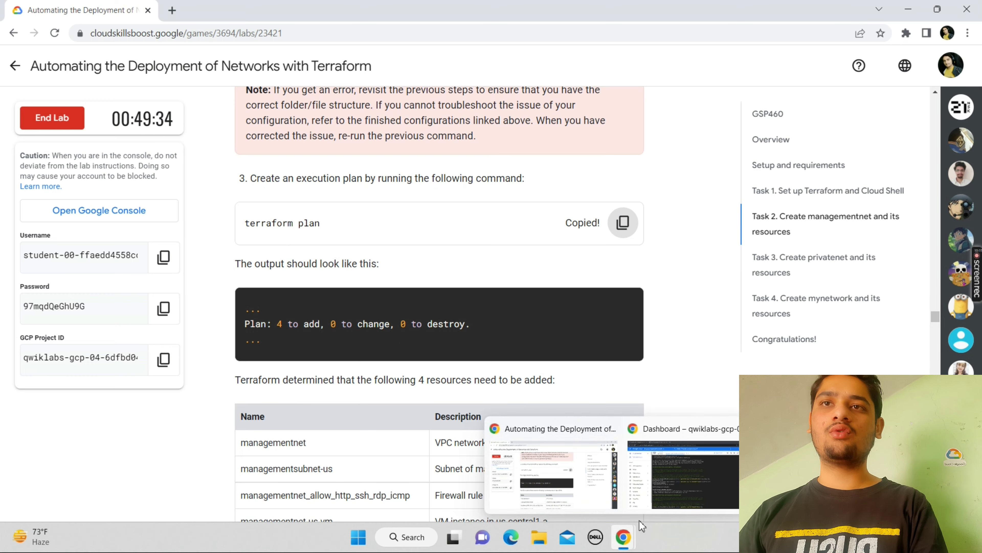
pyautogui.click(664, 483)
pyautogui.hotkey('ctrl', 'v')
pyautogui.press('Return')
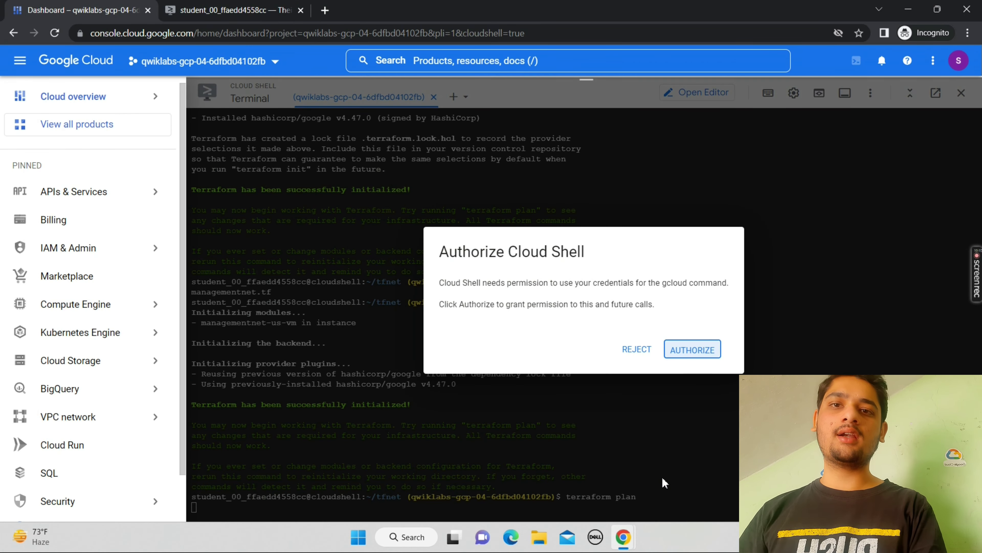
pyautogui.click(682, 361)
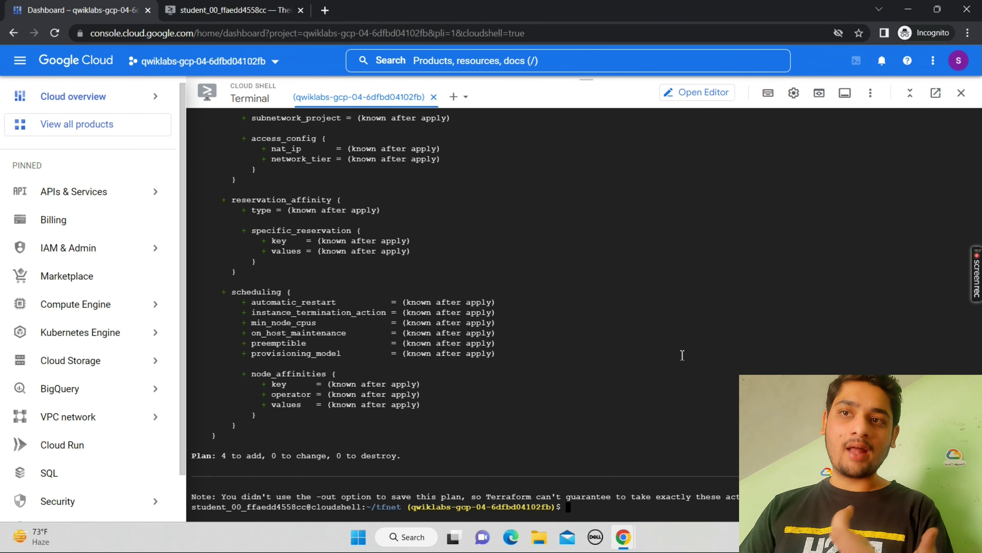
# Copy the terraform apply command from step 4 of the lab guide and return to the Cloud Shell terminal.
pyautogui.moveTo(624, 536)
pyautogui.click(591, 480)
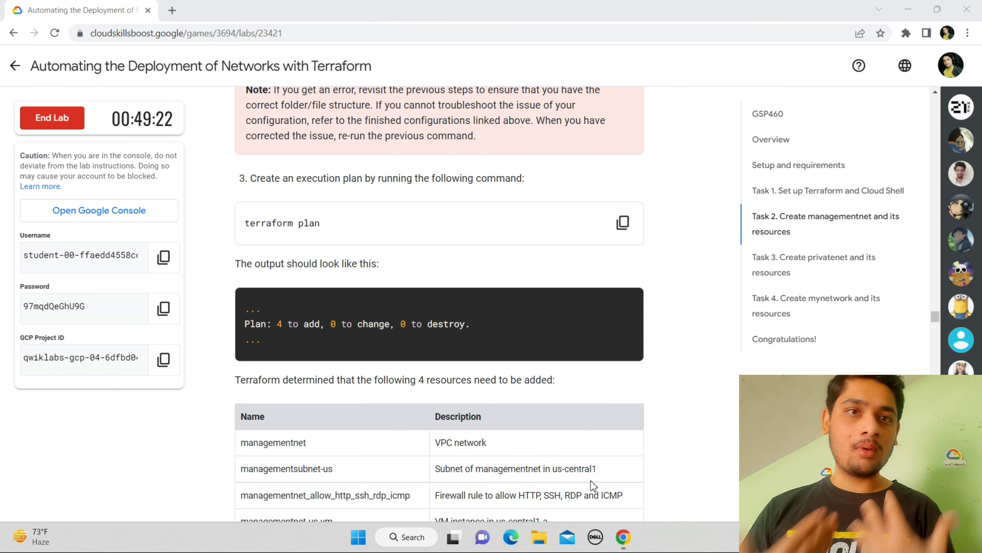
pyautogui.scroll(-1, 590, 481)
pyautogui.scroll(-5, 591, 481)
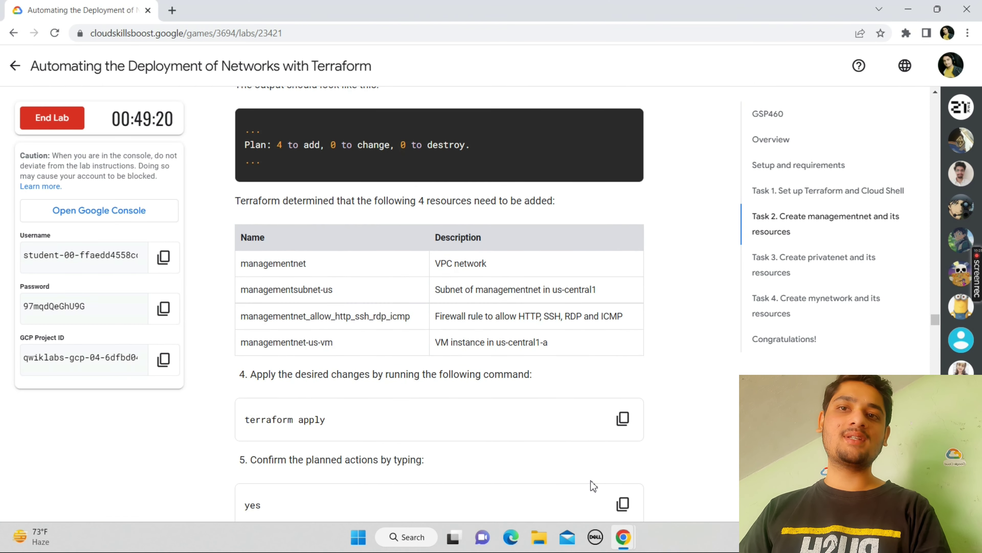
pyautogui.click(623, 315)
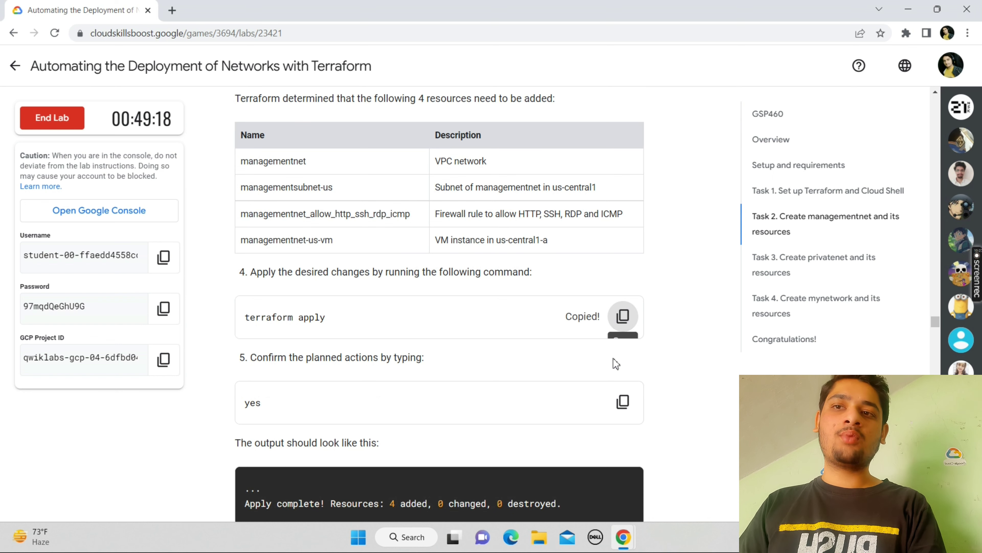
pyautogui.moveTo(624, 542)
pyautogui.click(647, 487)
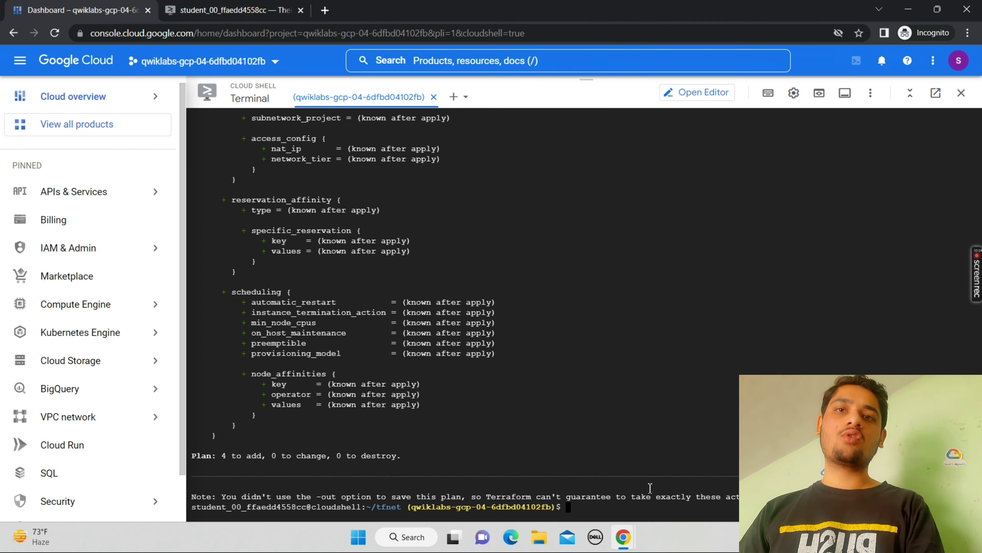
# Run terraform apply in Cloud Shell for the tfnet configuration and approve the planned actions with yes.
pyautogui.hotkey('ctrl', 'v')
pyautogui.press('Return')
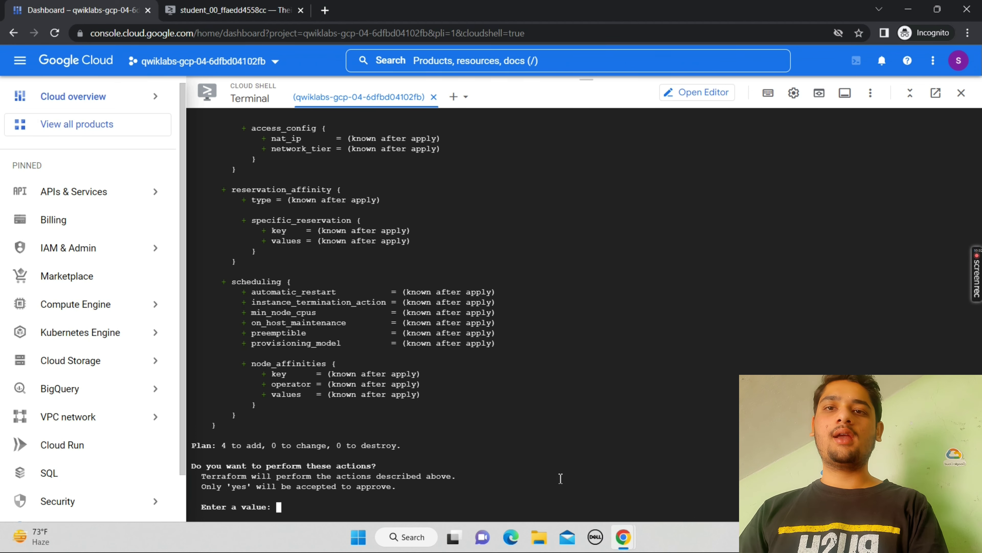
pyautogui.moveTo(630, 538)
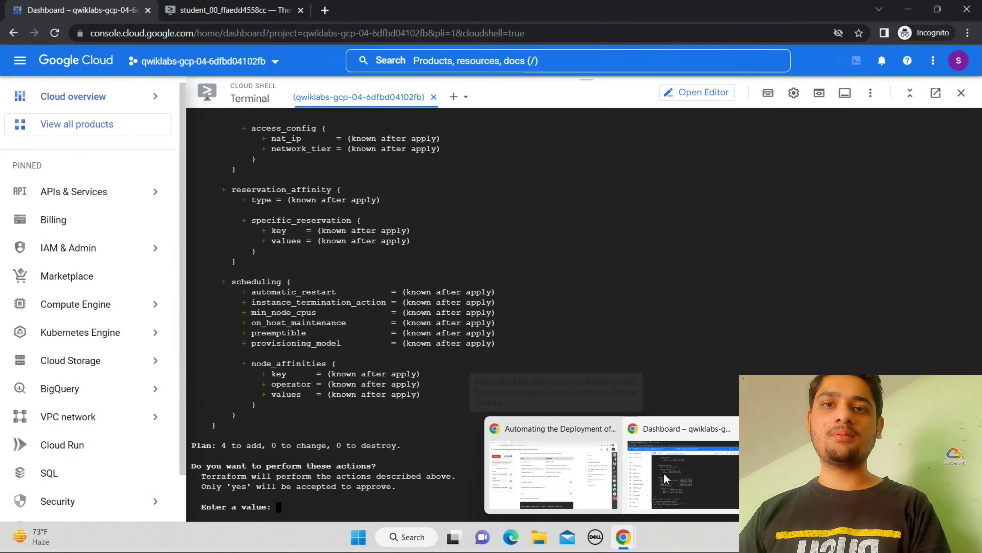
pyautogui.click(664, 474)
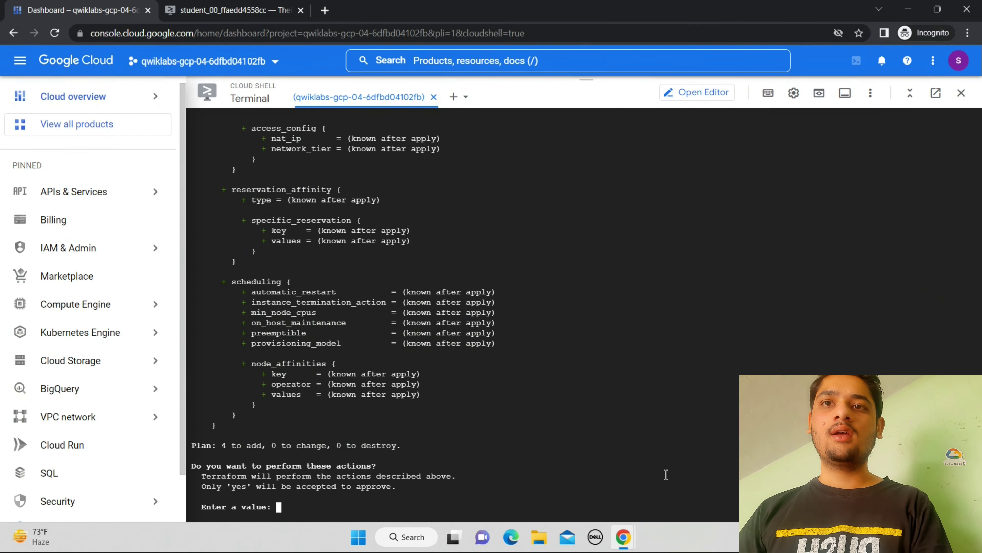
pyautogui.press('Return')
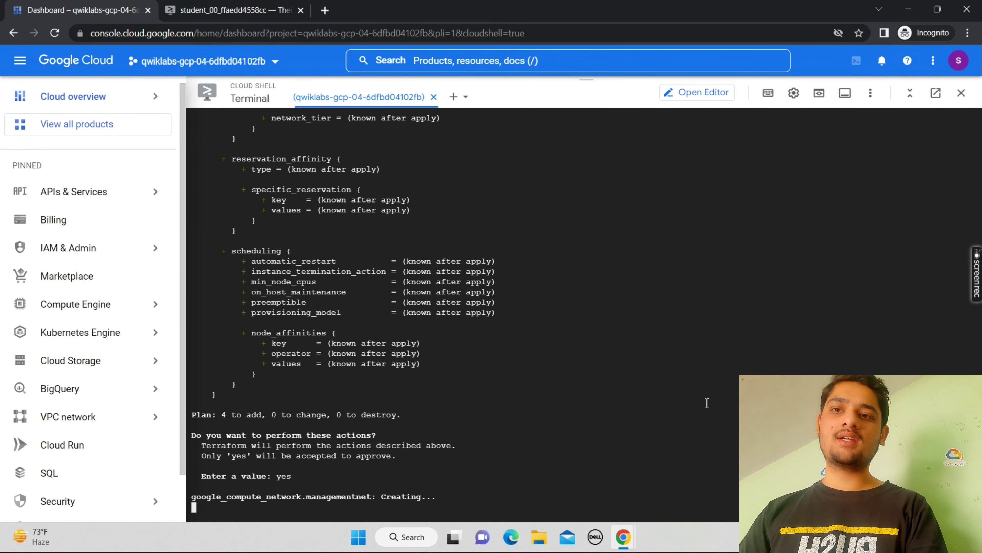
# Switch to the lab instructions, read the section on verifying managementnet and its resources, and return to Cloud Shell.
pyautogui.moveTo(623, 538)
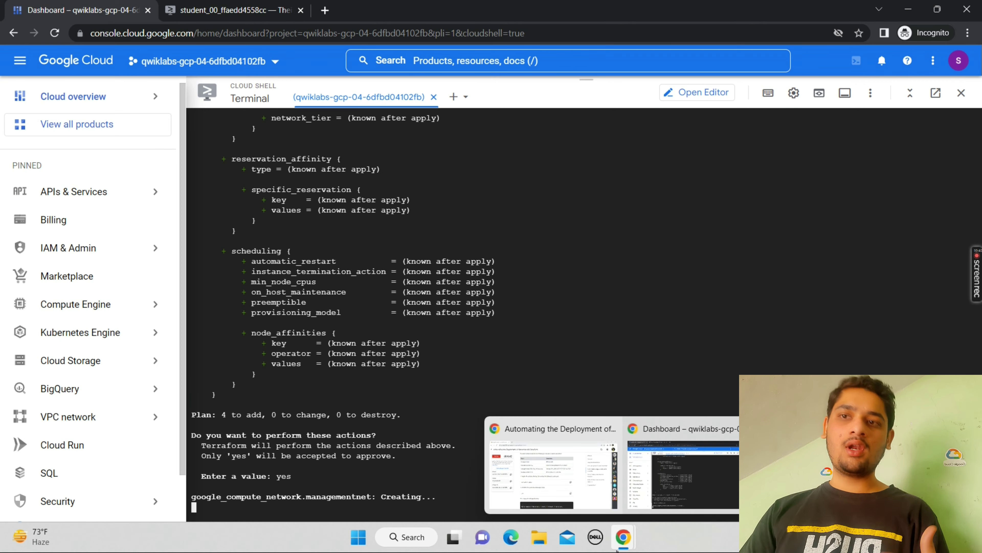
pyautogui.click(566, 488)
pyautogui.scroll(-1, 567, 487)
pyautogui.scroll(-12, 566, 487)
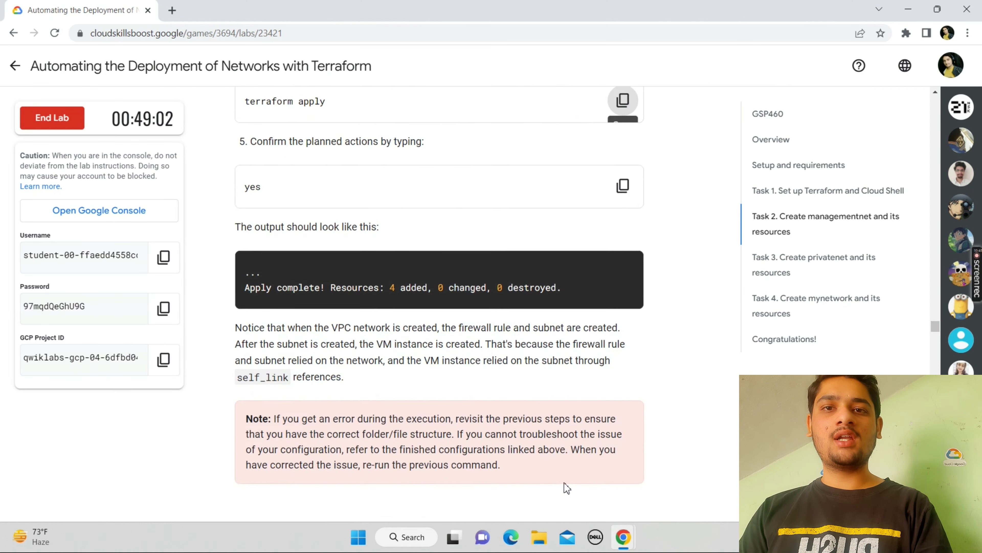
pyautogui.scroll(-1, 567, 488)
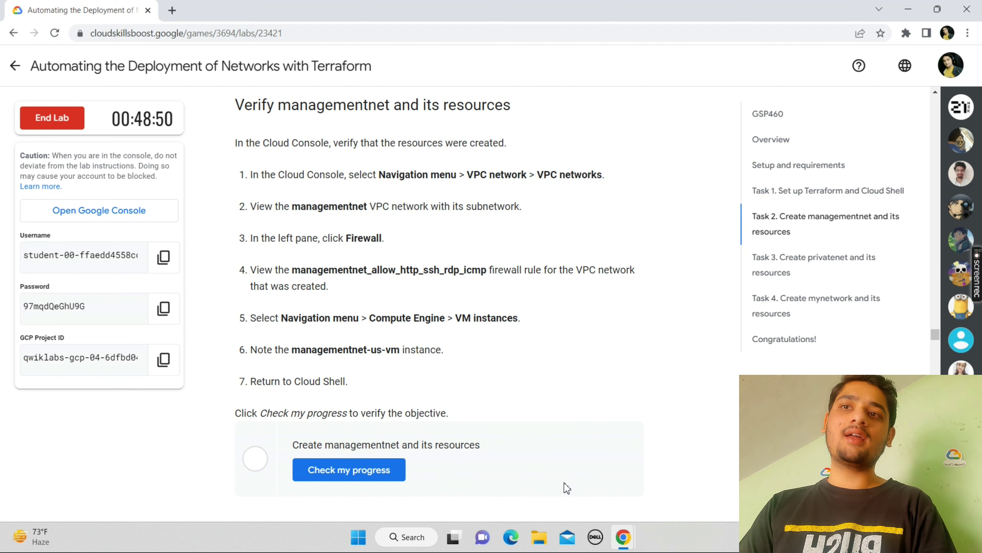
pyautogui.moveTo(623, 536)
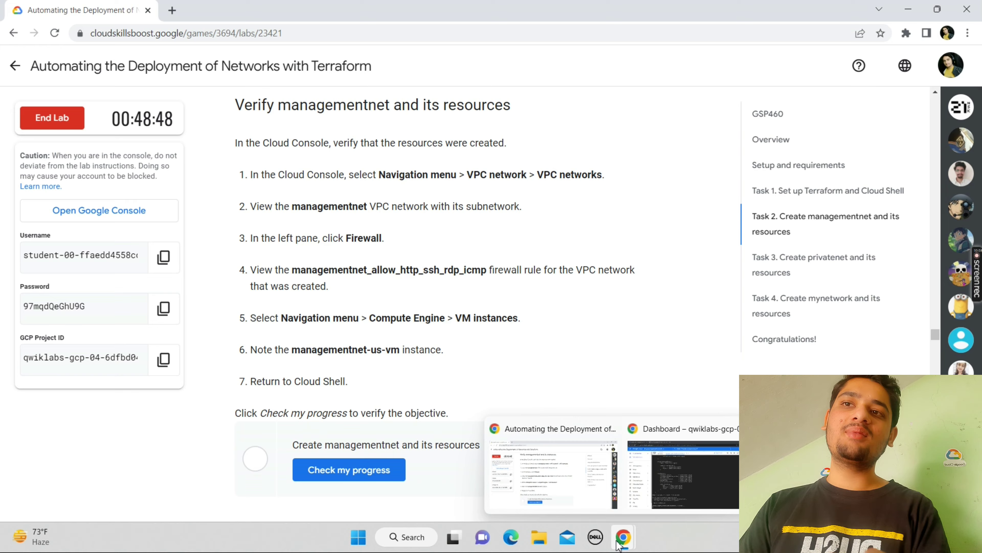
pyautogui.click(644, 502)
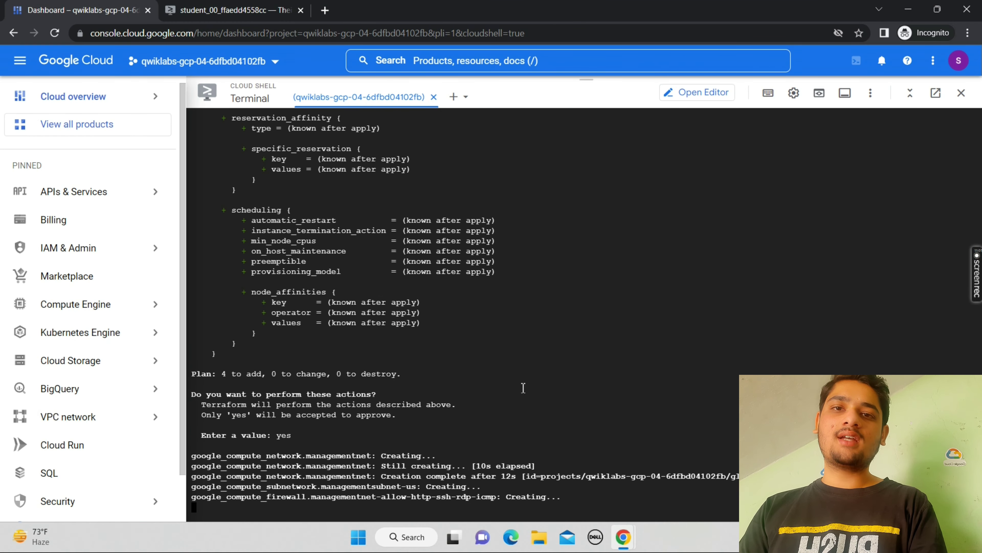
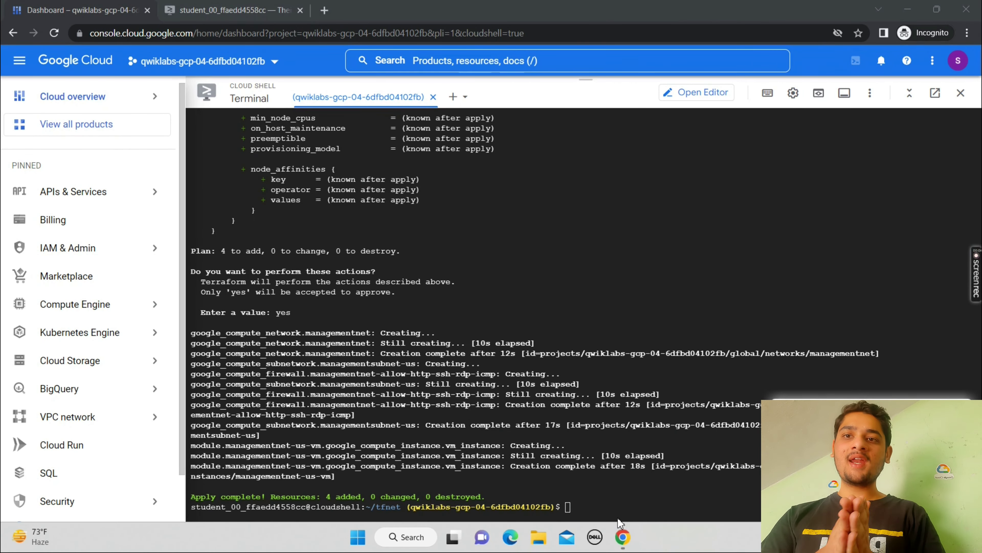
# Copy the page name "VPC networks" from the lab's verification instructions and switch back to the Cloud console.
pyautogui.moveTo(622, 536)
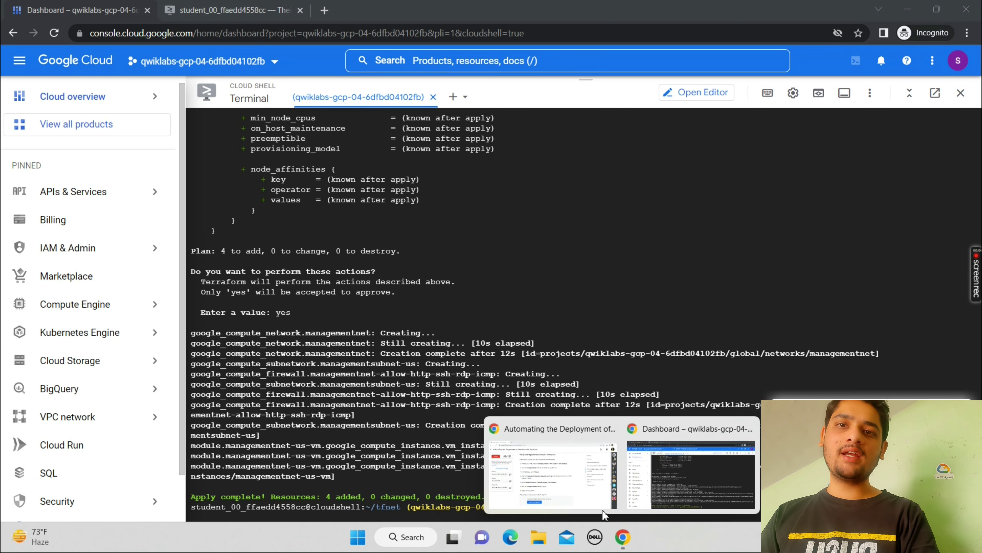
pyautogui.click(576, 470)
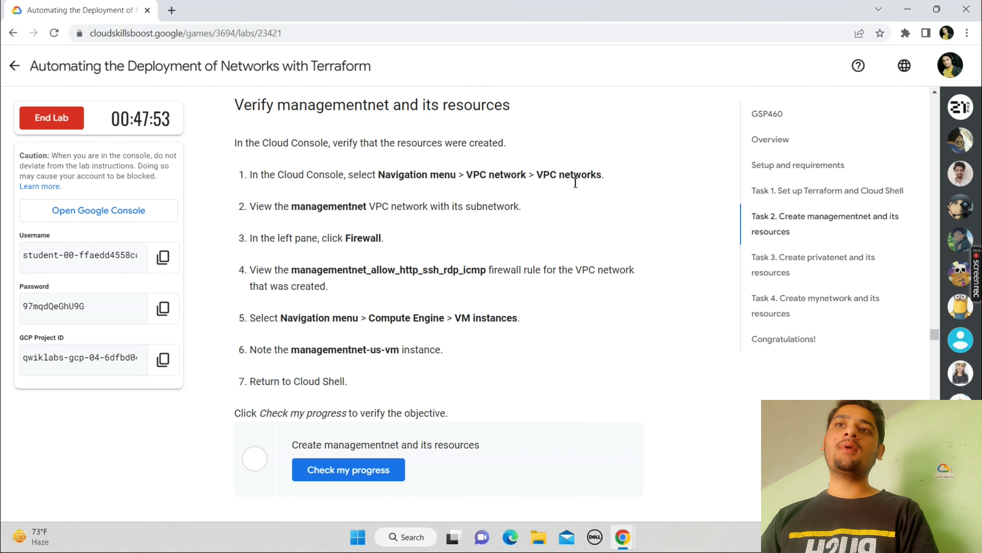
pyautogui.moveTo(537, 174); pyautogui.dragTo(603, 181)
pyautogui.moveTo(622, 534)
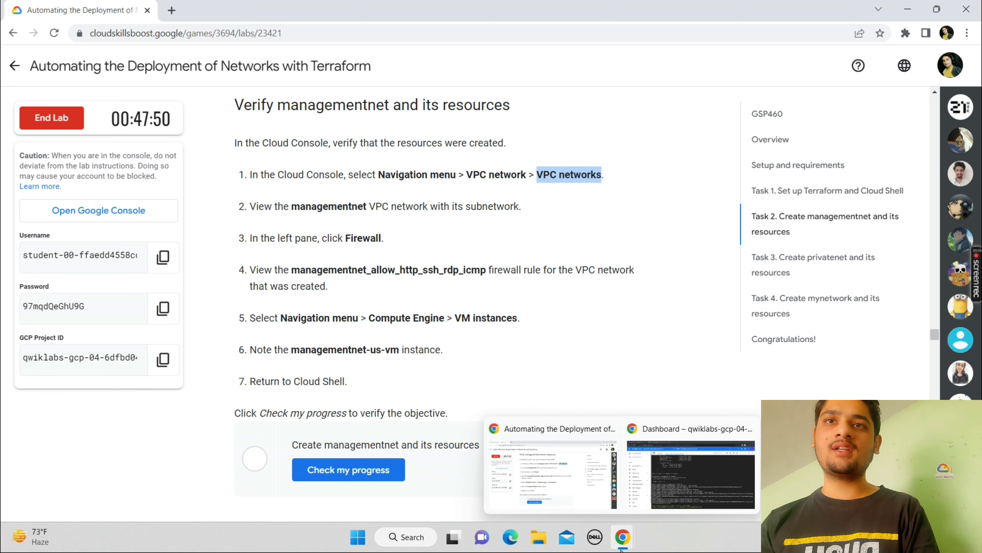
pyautogui.click(658, 492)
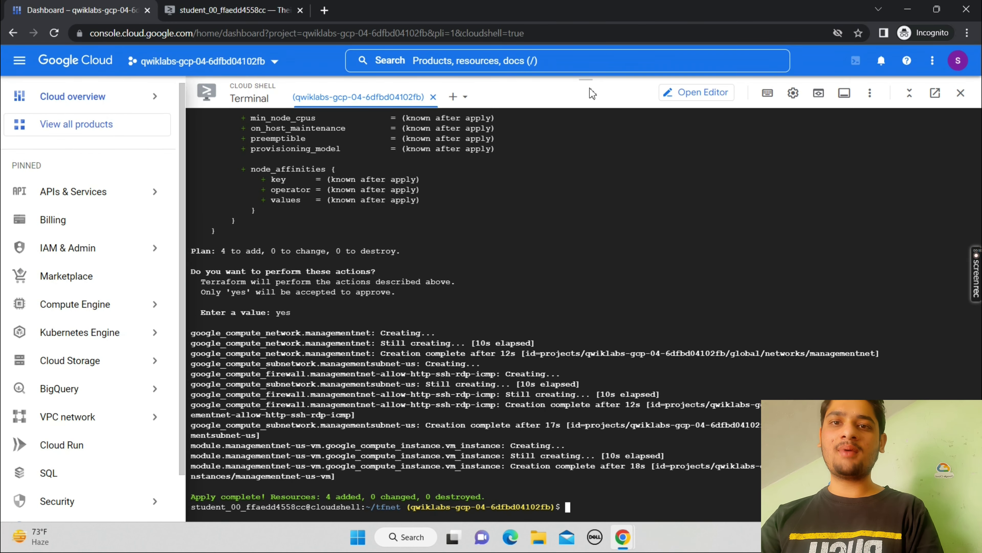
# Shrink the Cloud Shell terminal, search the console for "VPC networks" and open the VPC networks page.
pyautogui.moveTo(587, 80); pyautogui.dragTo(586, 265)
pyautogui.moveTo(623, 403); pyautogui.dragTo(587, 493)
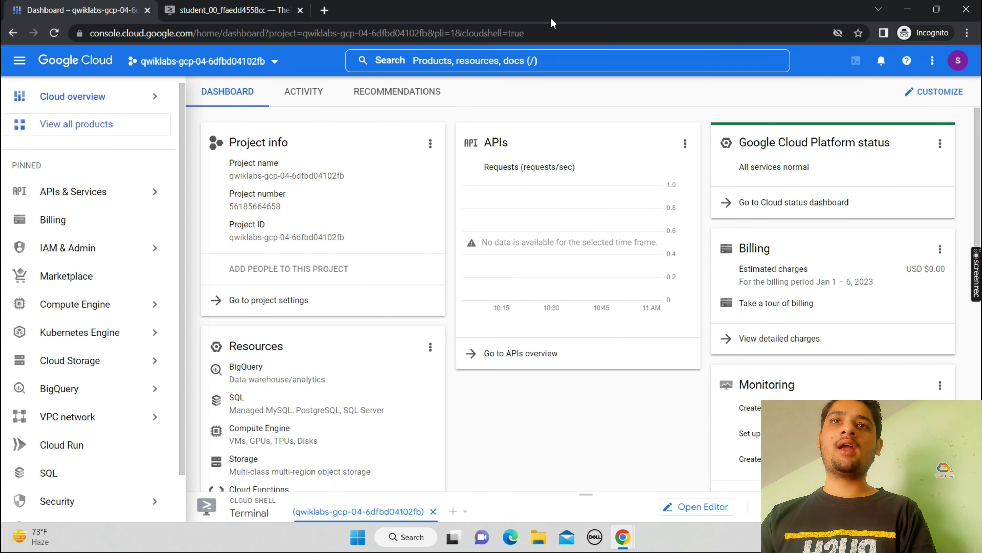
pyautogui.click(556, 60)
pyautogui.write('VPC networks')
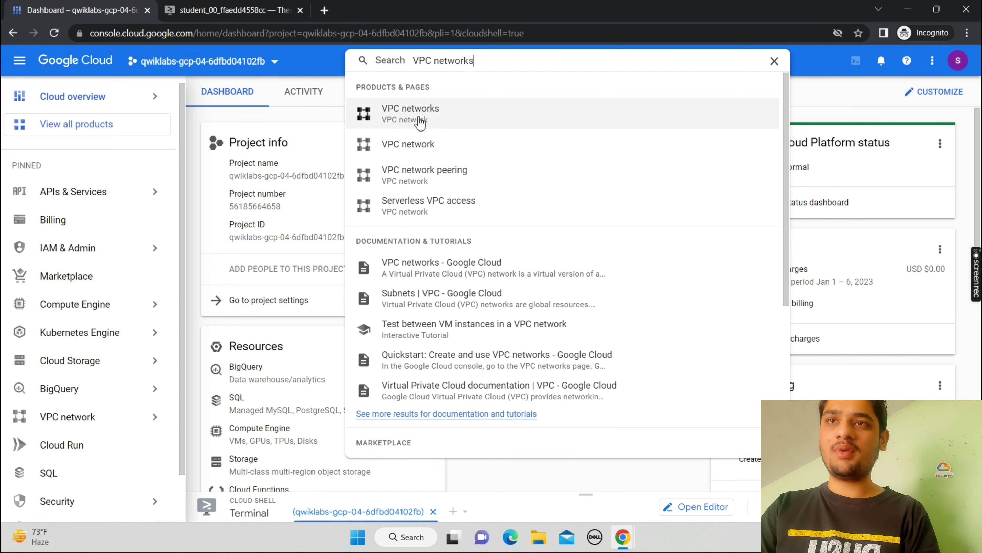
pyautogui.click(420, 123)
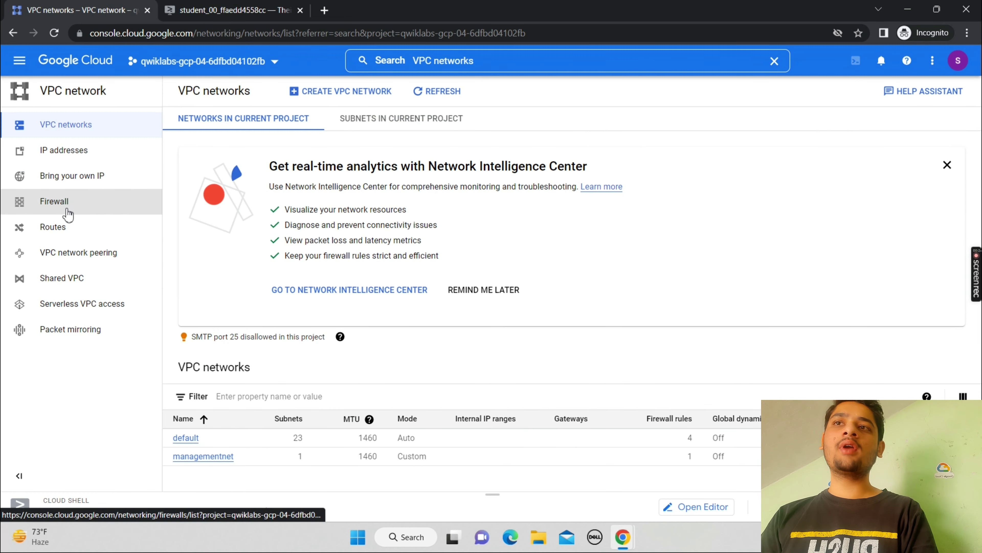
# Open the VPC network's Firewall page, hide its info panel and dismiss the Cloud IDS promotion.
pyautogui.click(52, 211)
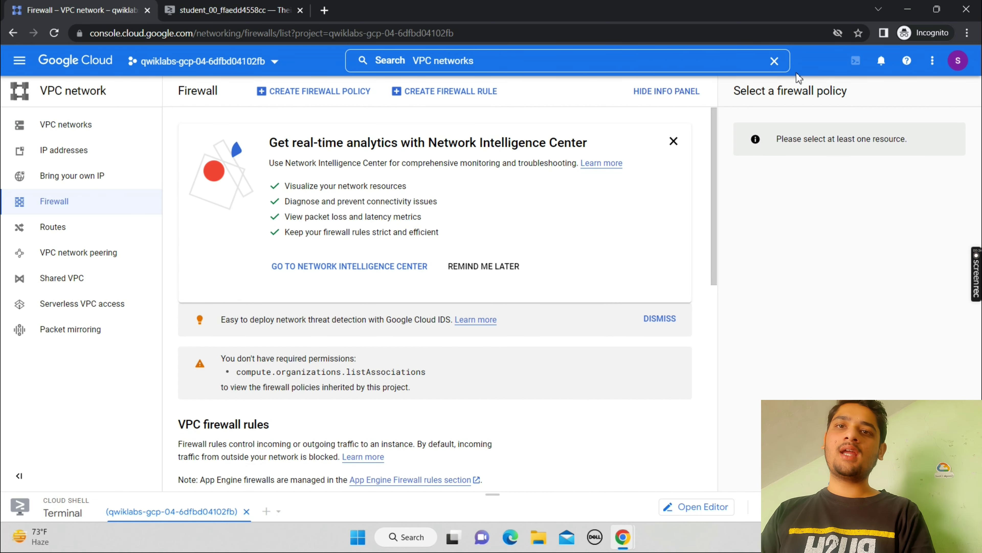
pyautogui.click(675, 96)
pyautogui.click(937, 144)
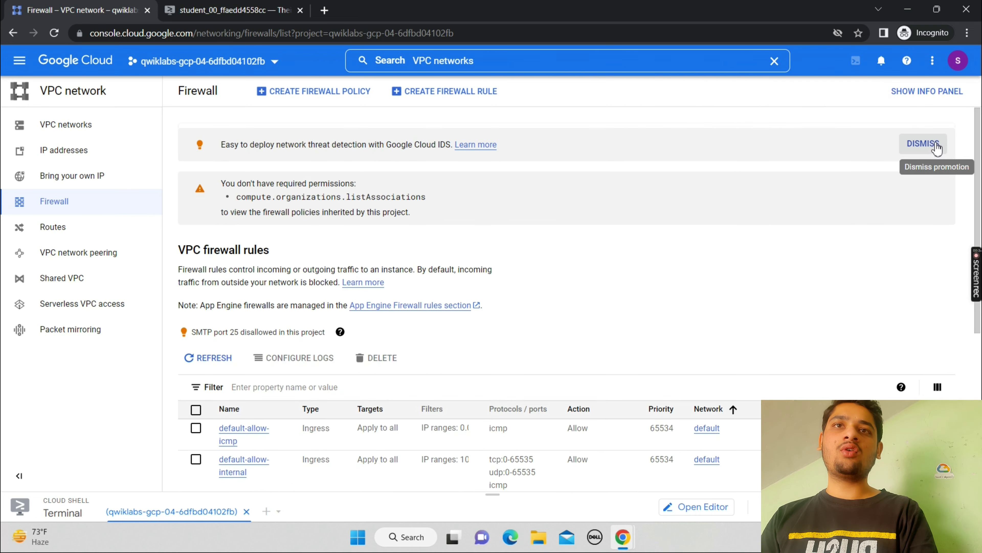
pyautogui.click(936, 144)
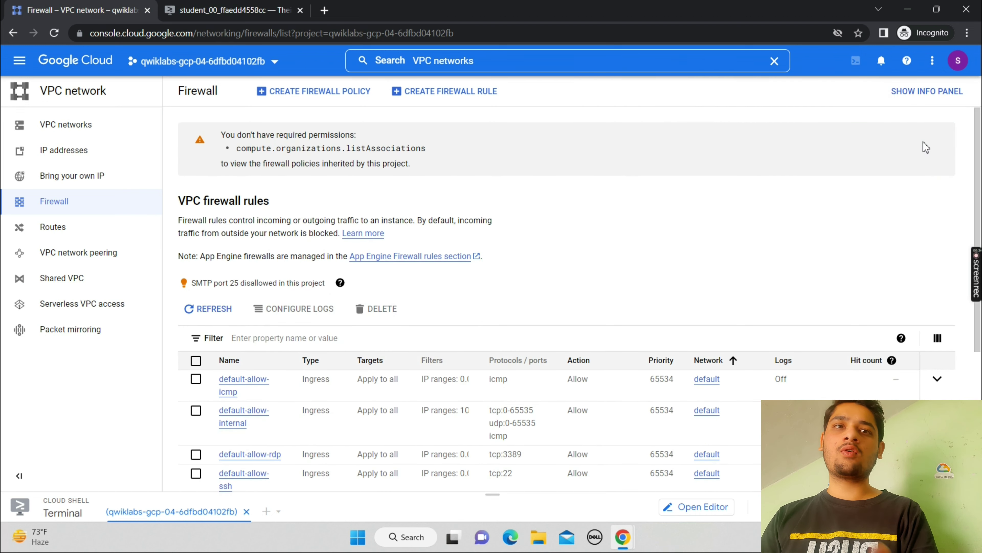
# Compare with the lab instructions and view the details of the managementnet-allow-http-ssh-rdp-icmp firewall rule.
pyautogui.moveTo(635, 535)
pyautogui.click(567, 501)
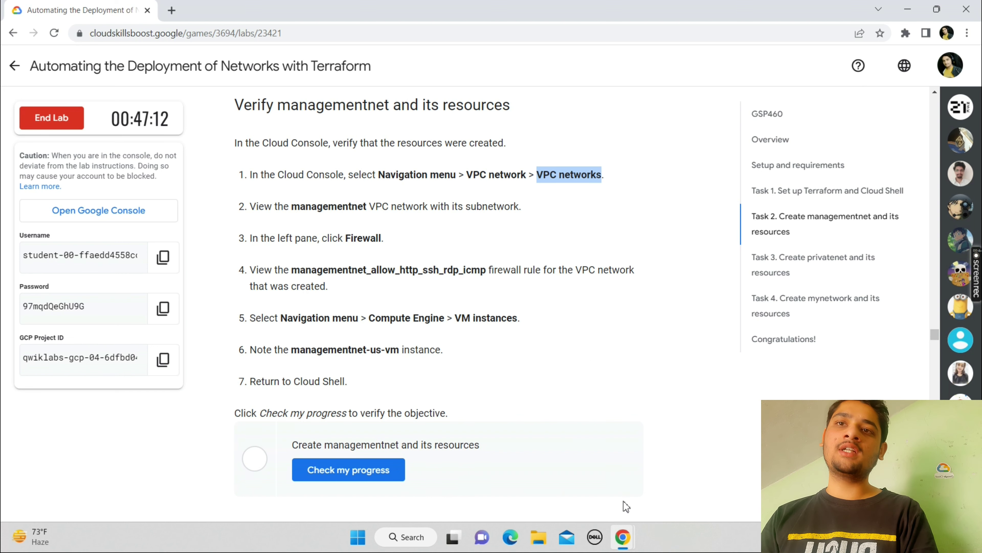
pyautogui.moveTo(623, 537)
pyautogui.click(650, 504)
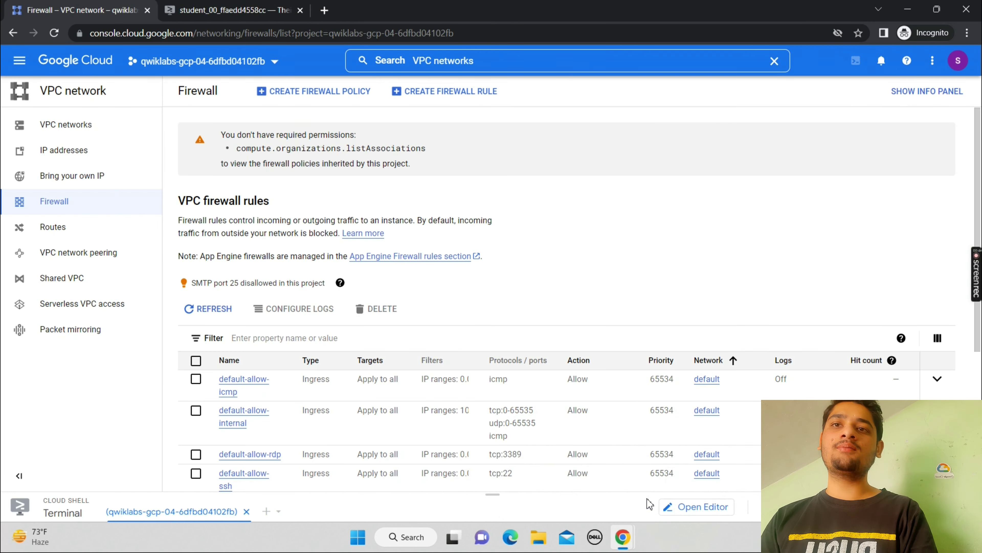
pyautogui.scroll(-2, 260, 383)
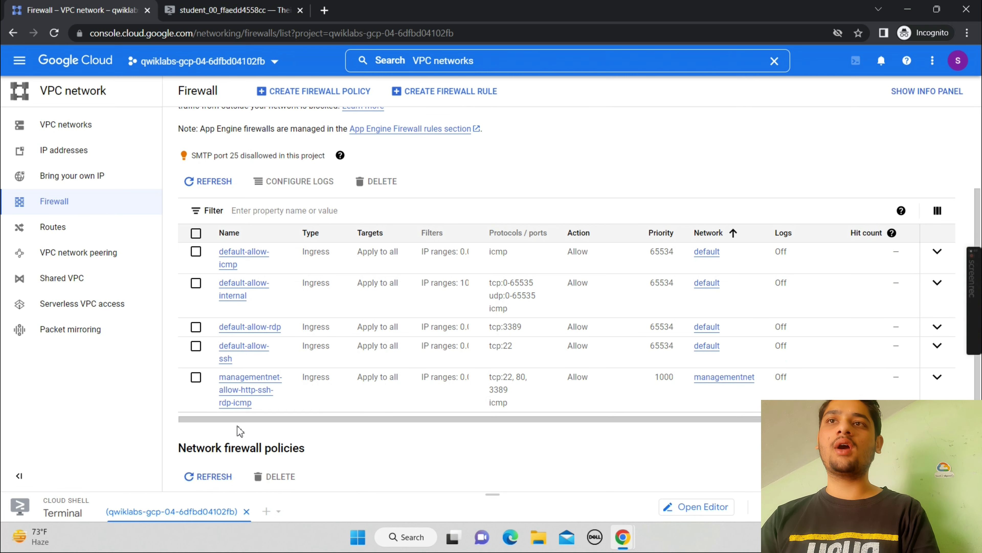
pyautogui.click(251, 380)
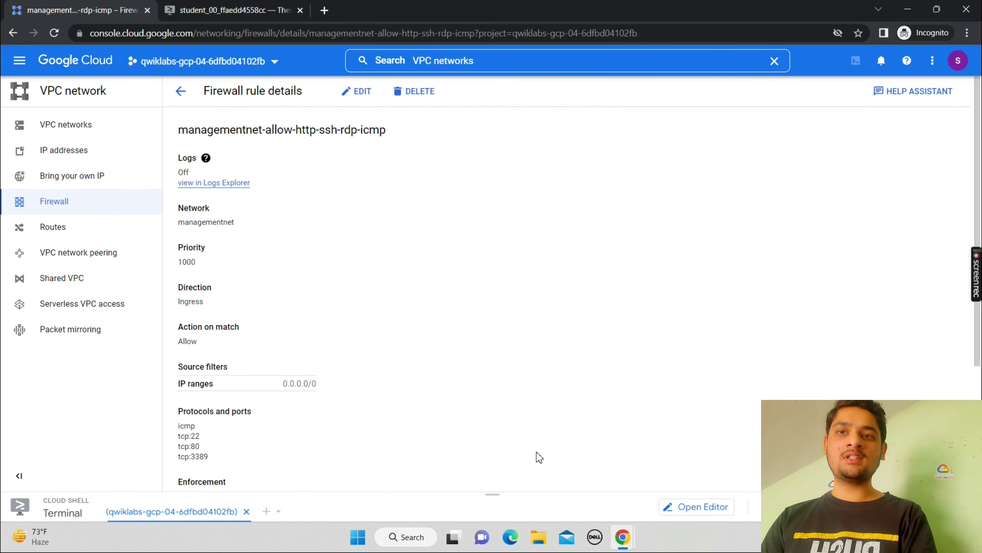
# Return to the lab instructions and check progress for the objective "Create managementnet and its resources".
pyautogui.moveTo(623, 536)
pyautogui.click(577, 484)
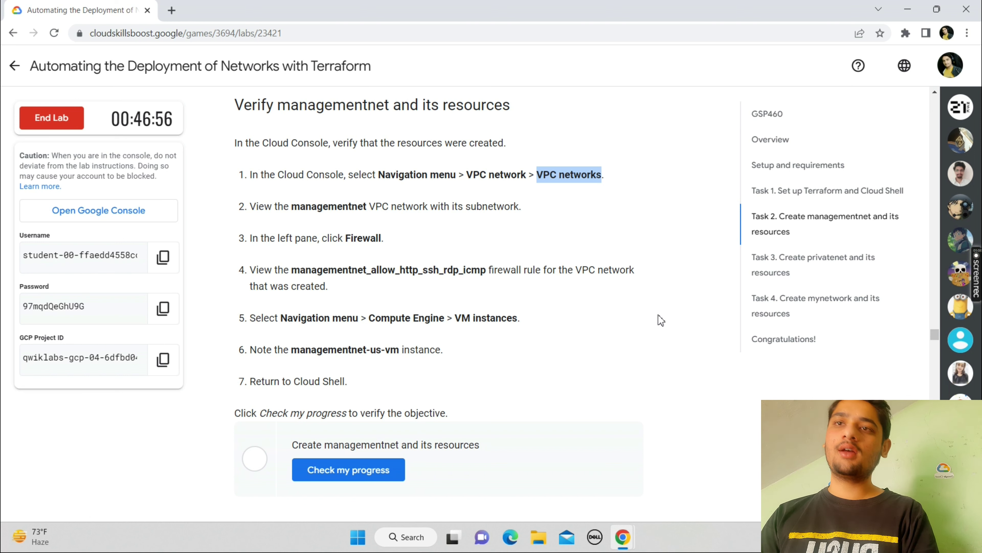
pyautogui.click(377, 466)
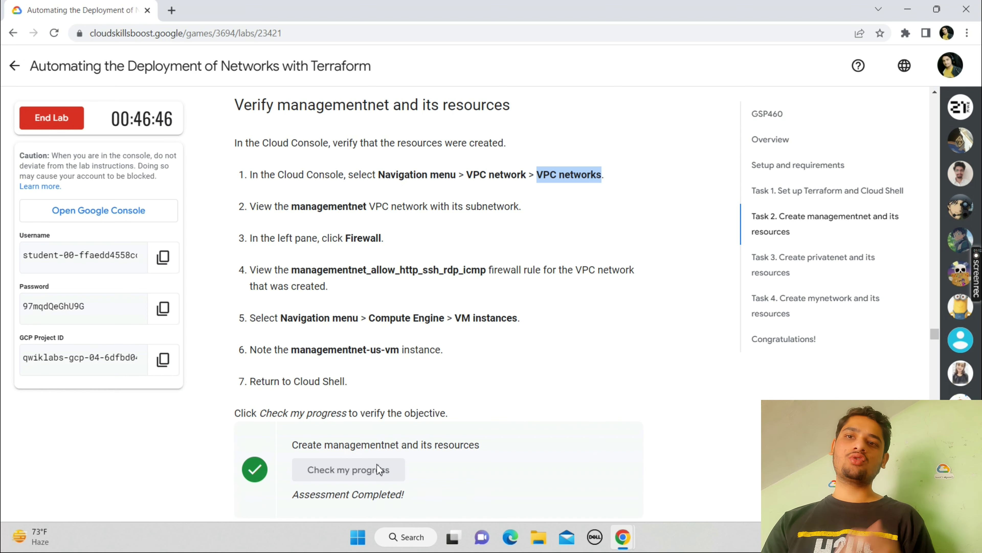
# Select the file name privatenet.tf in the lab's Configure privatenet instructions for copying.
pyautogui.scroll(-10, 377, 464)
pyautogui.scroll(-2, 379, 464)
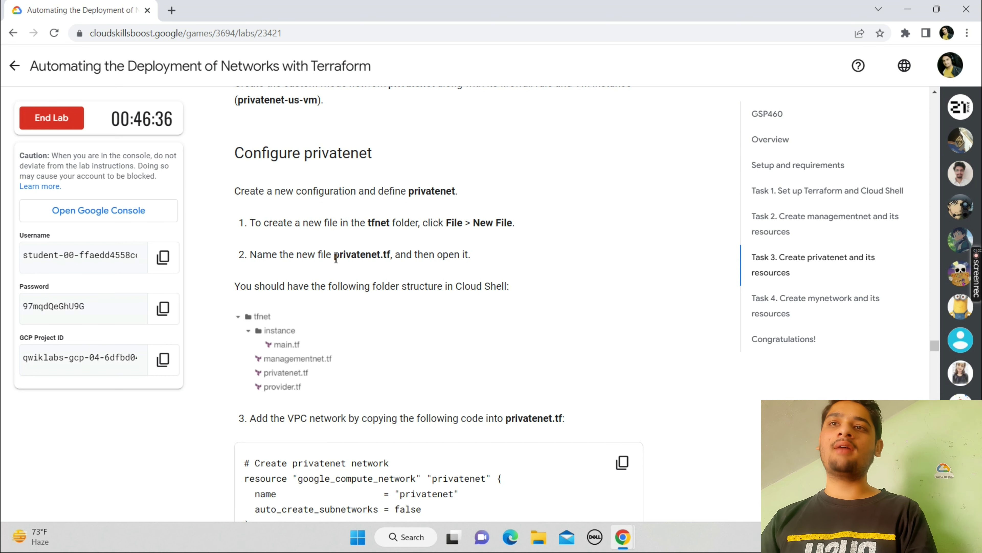
pyautogui.moveTo(336, 259); pyautogui.dragTo(392, 258)
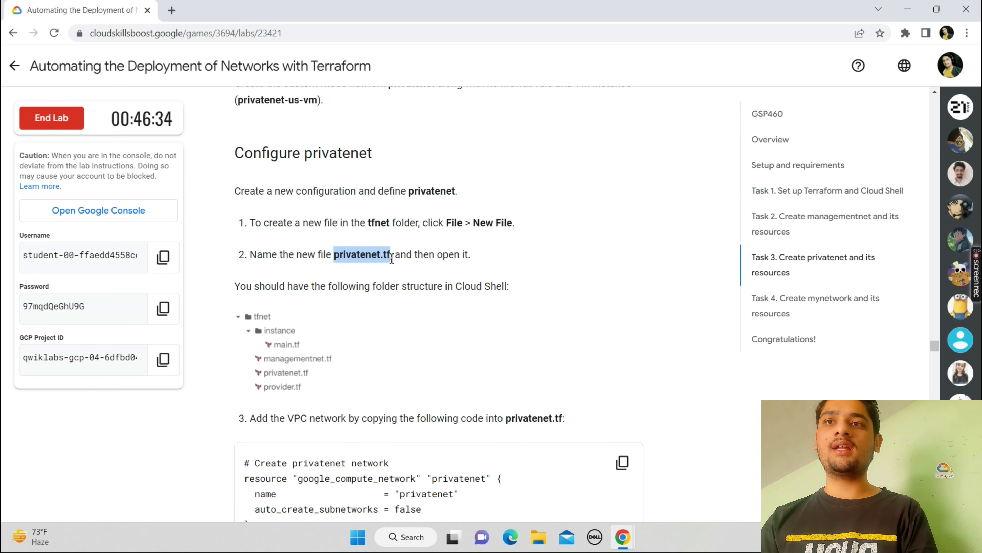
# Switch to the Cloud Shell Editor and create a new file named privatenet.tf in the tfnet folder.
pyautogui.moveTo(623, 536)
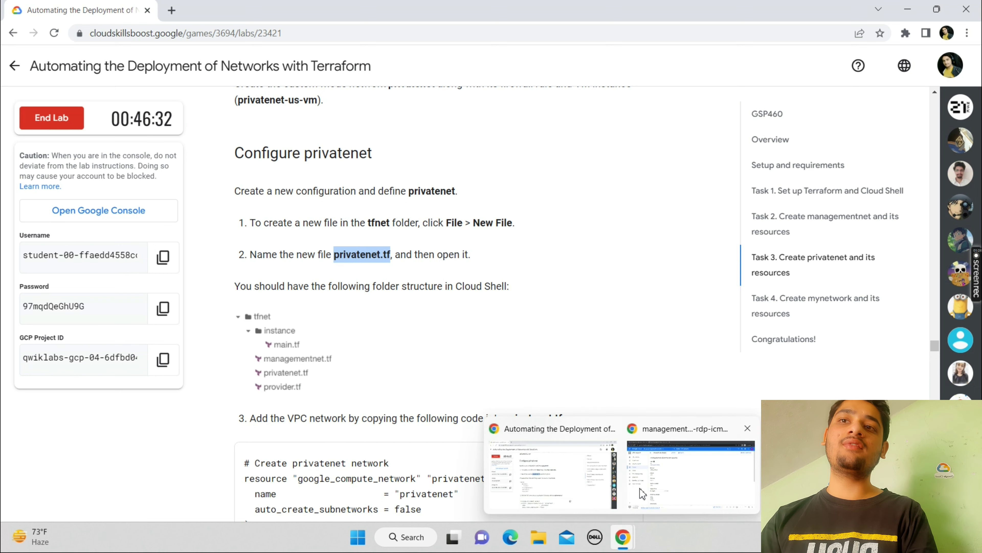
pyautogui.click(640, 488)
pyautogui.click(229, 10)
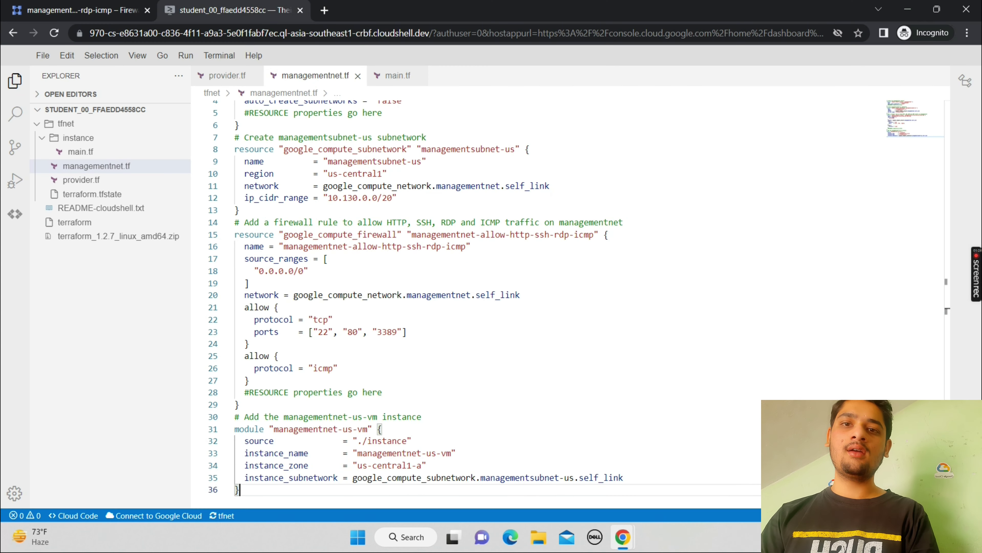
pyautogui.rightClick(105, 123)
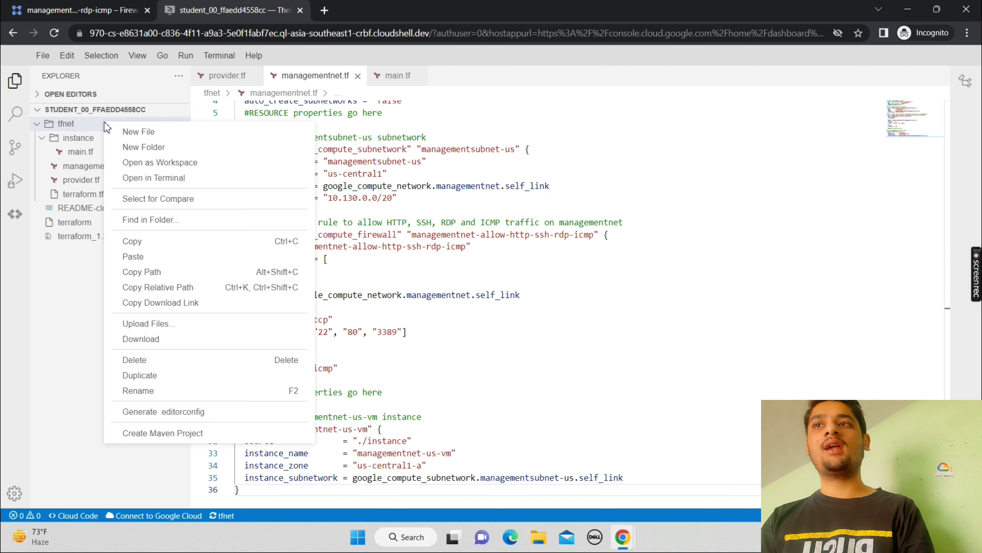
pyautogui.click(133, 134)
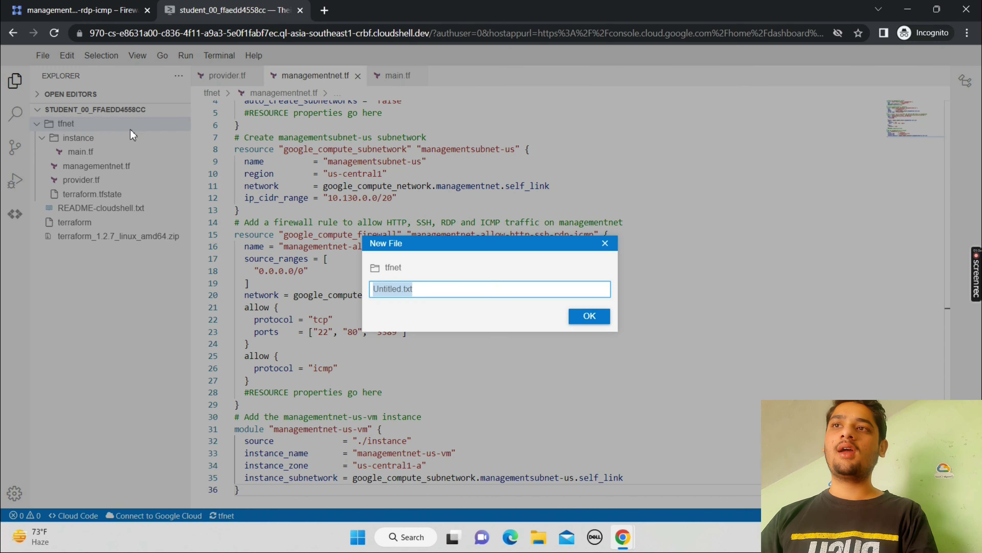
pyautogui.write('privatenet.tf')
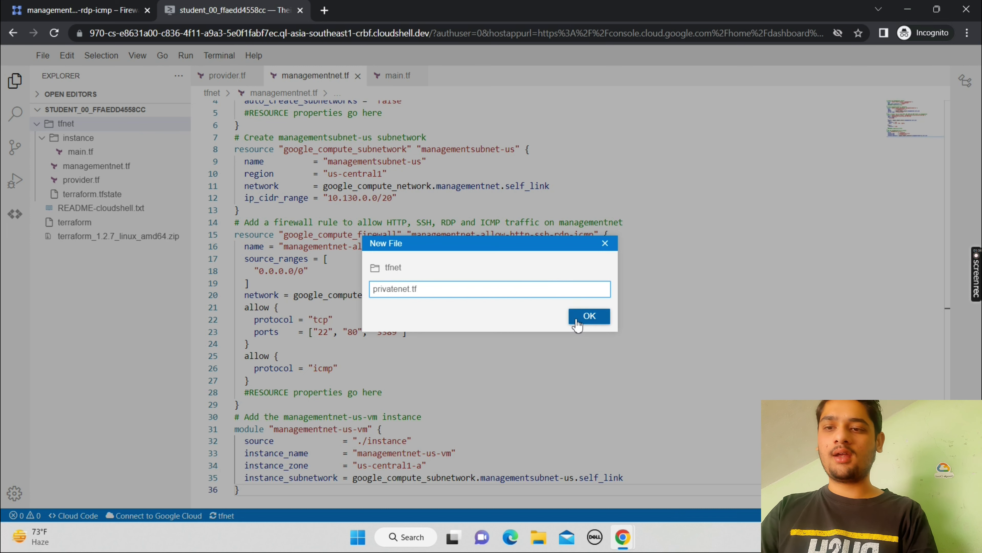
pyautogui.click(584, 319)
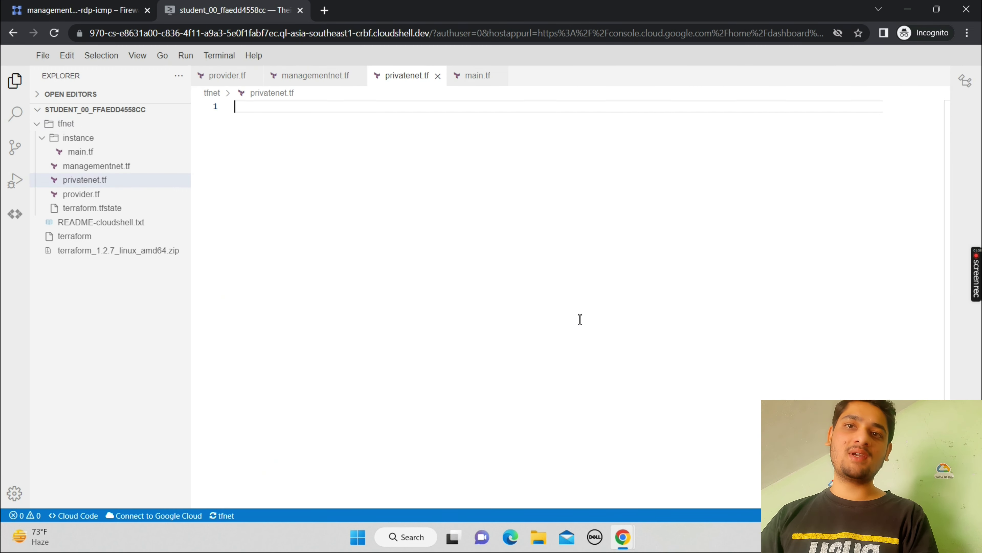
# Copy the privatenet VPC network code from the lab instructions into the empty privatenet.tf in the Cloud Shell Editor.
pyautogui.moveTo(623, 536)
pyautogui.click(551, 458)
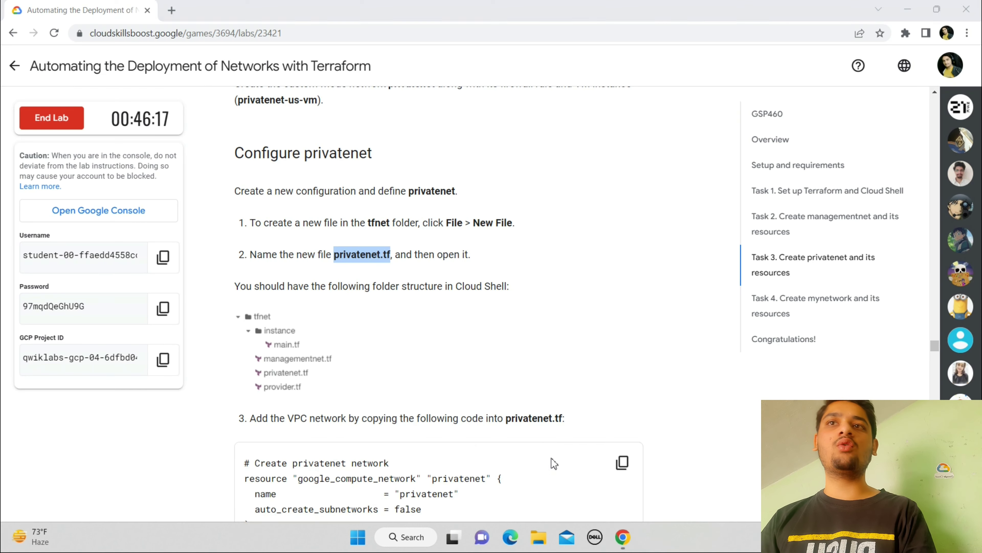
pyautogui.scroll(-1, 554, 463)
pyautogui.scroll(-5, 553, 461)
pyautogui.click(625, 233)
pyautogui.moveTo(622, 536)
pyautogui.click(644, 478)
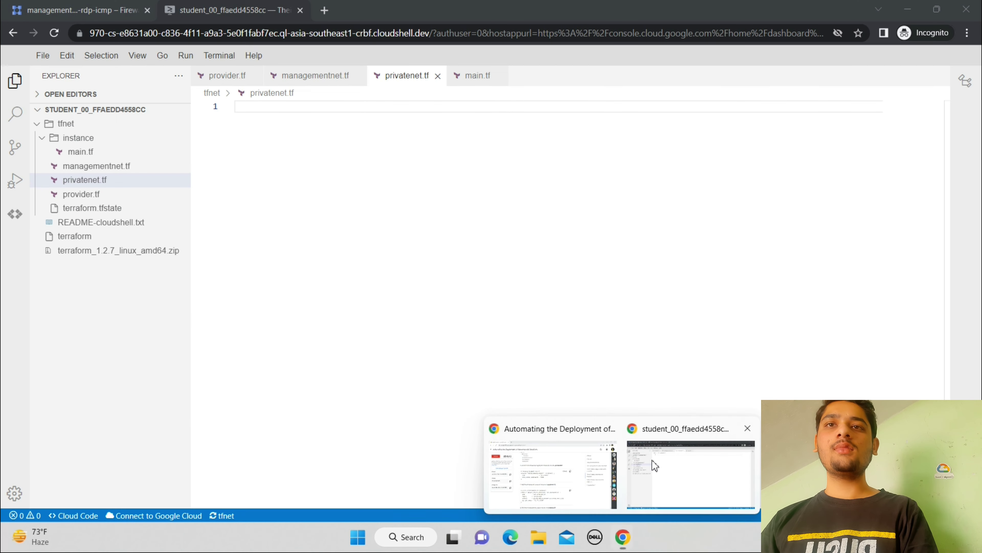
pyautogui.hotkey('ctrl', 'v')
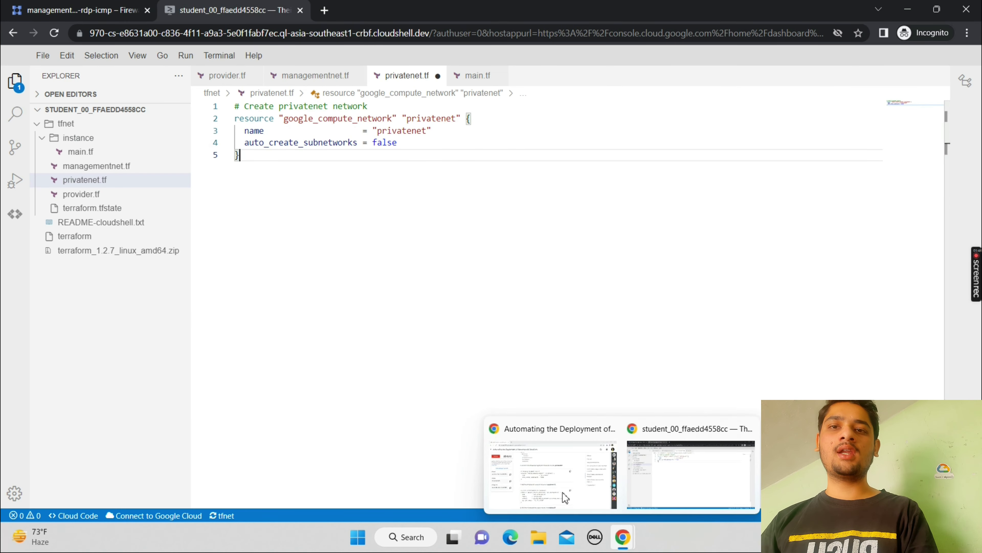
# Append the privatesubnet-us subnet resource (us-central1, 172.16.0.0/24) from the lab instructions to privatenet.tf.
pyautogui.click(543, 481)
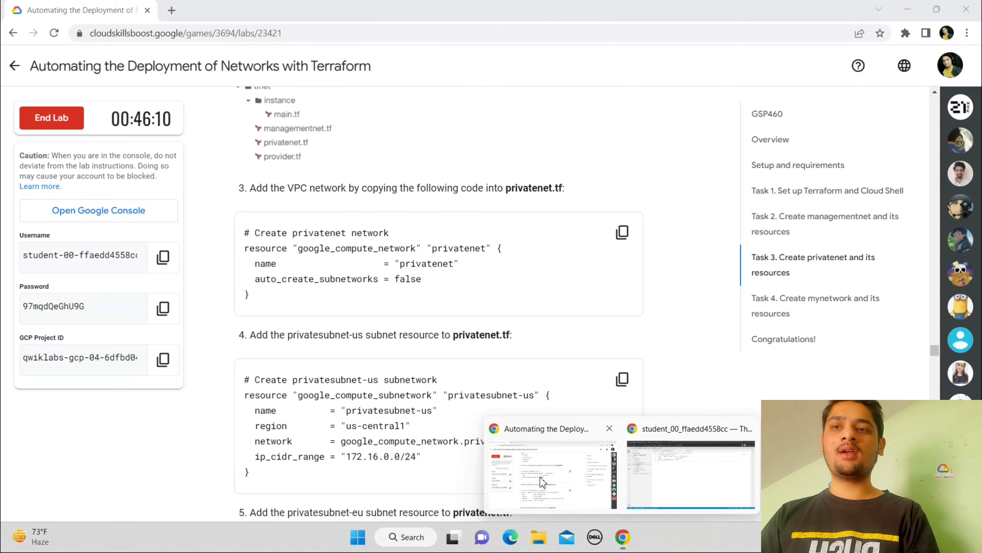
pyautogui.click(623, 380)
pyautogui.moveTo(623, 537)
pyautogui.click(658, 484)
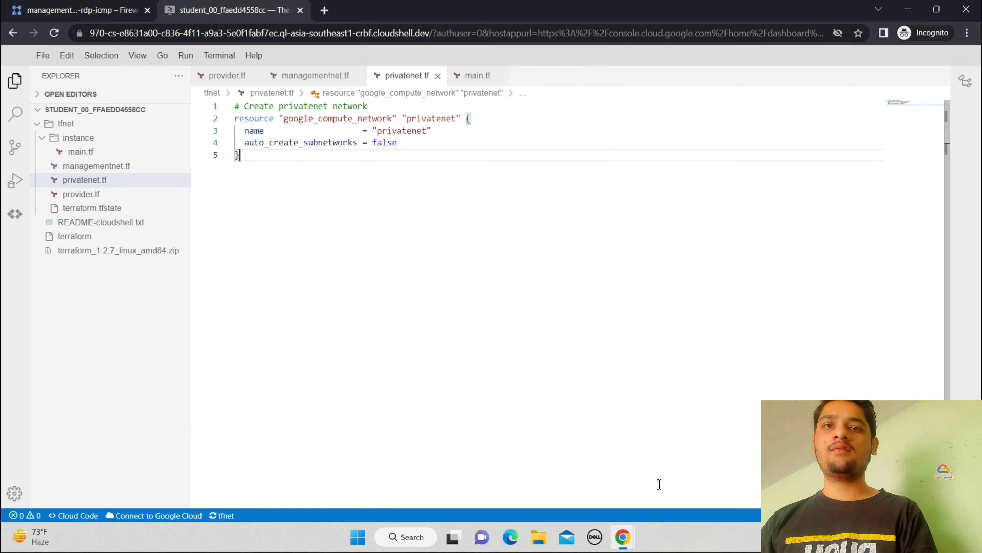
pyautogui.hotkey('ctrl', 'v')
# Append the privatesubnet-eu subnet resource (europe-west1, 172.20.0.0/24) from the lab instructions to privatenet.tf and save the file.
pyautogui.moveTo(622, 537)
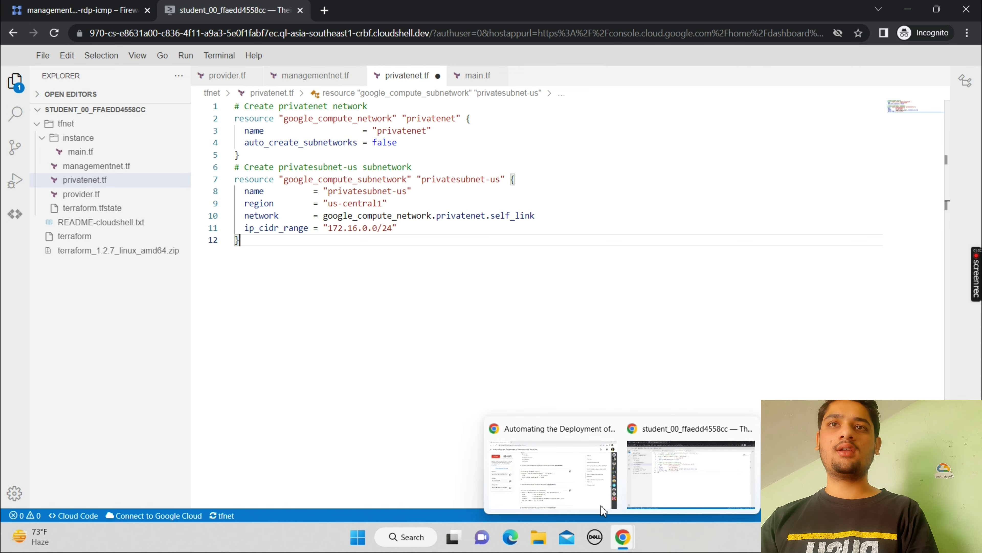
pyautogui.click(576, 479)
pyautogui.scroll(-5, 574, 476)
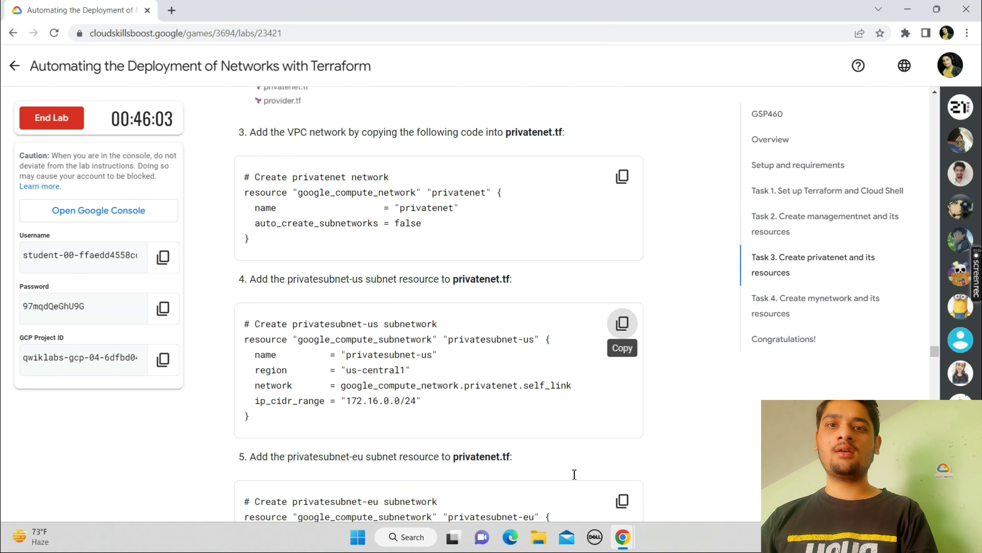
pyautogui.scroll(-3, 575, 474)
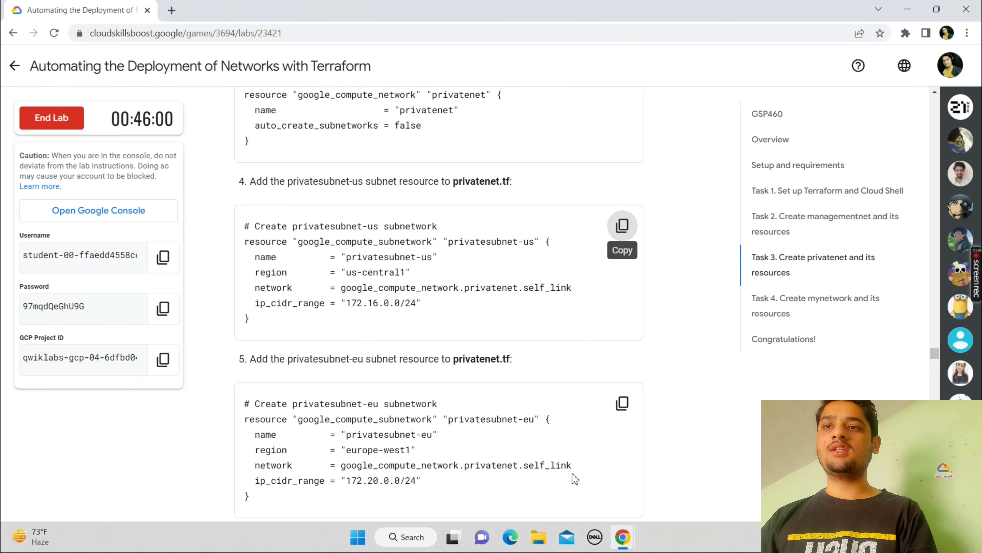
pyautogui.click(622, 276)
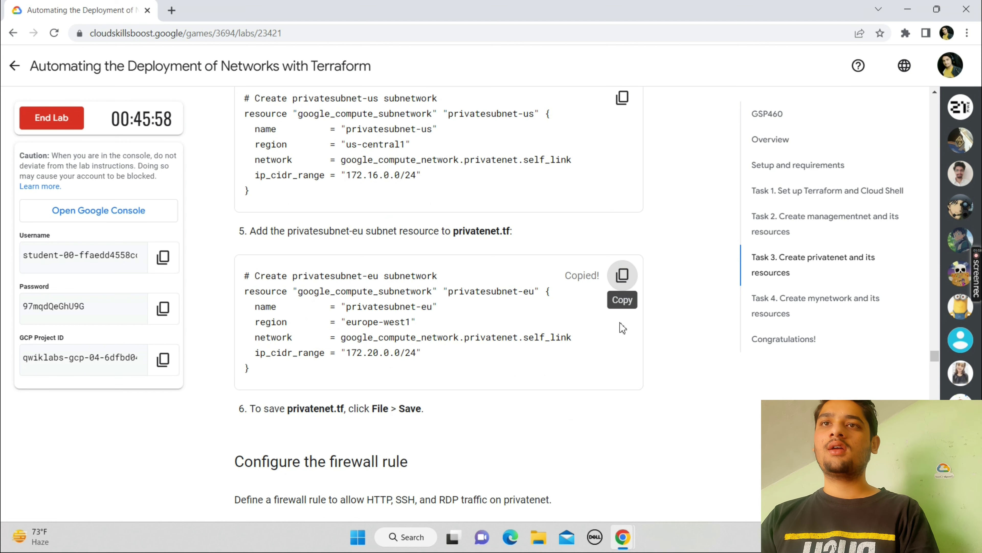
pyautogui.moveTo(623, 546)
pyautogui.click(653, 462)
pyautogui.hotkey('ctrl', 'v')
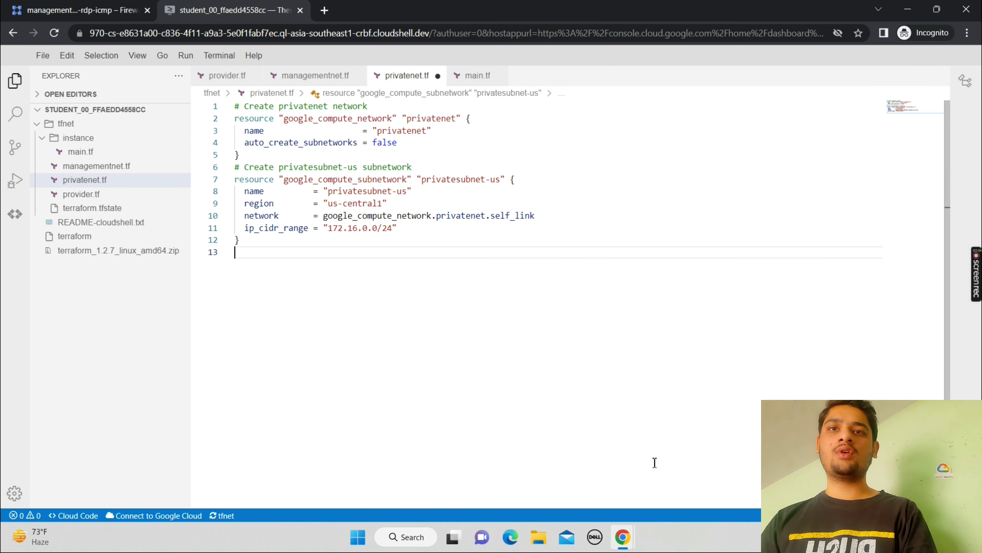
pyautogui.hotkey('ctrl', 's')
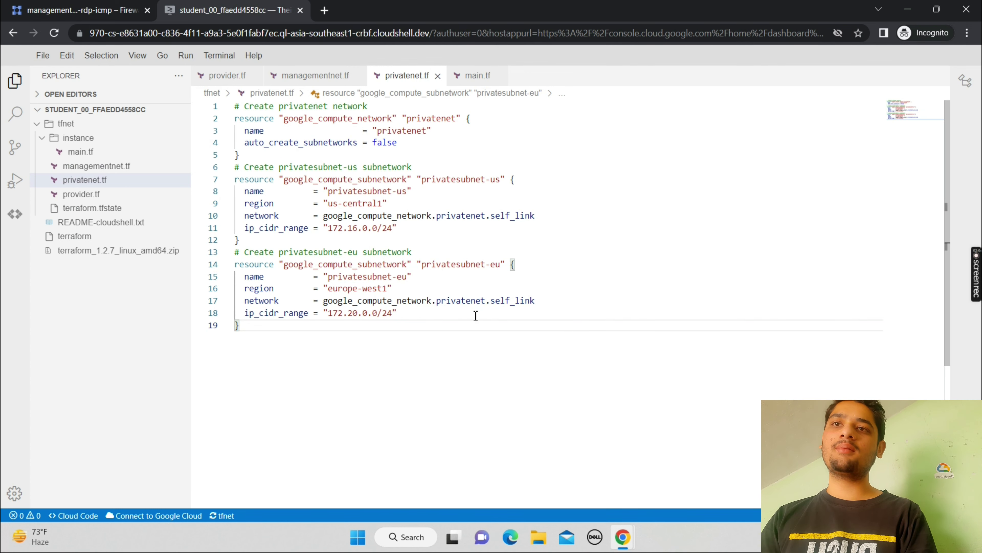
# Consult the lab's save instruction and firewall rule section, and save privatenet.tf with its network and two subnets.
pyautogui.moveTo(625, 549)
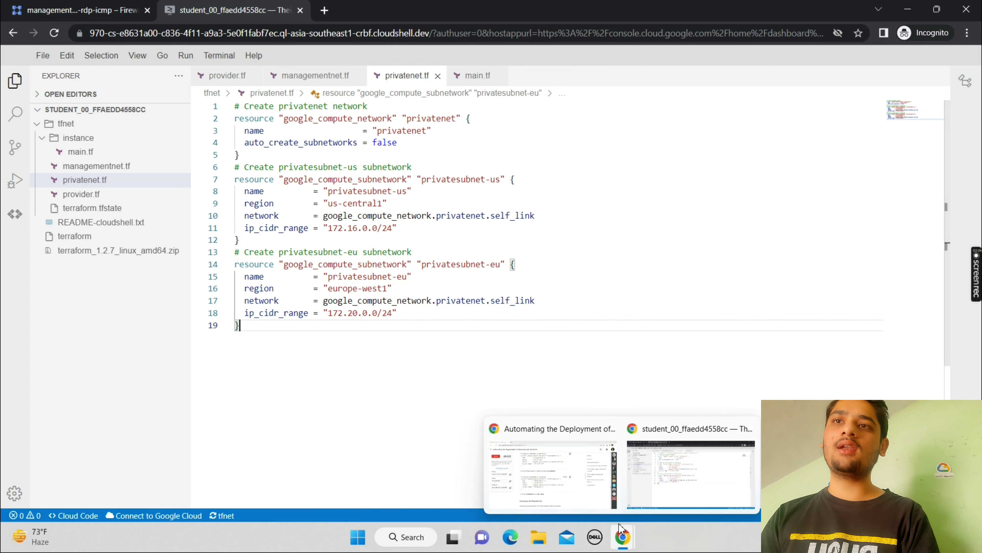
pyautogui.click(582, 482)
pyautogui.scroll(-1, 582, 481)
pyautogui.scroll(-3, 582, 482)
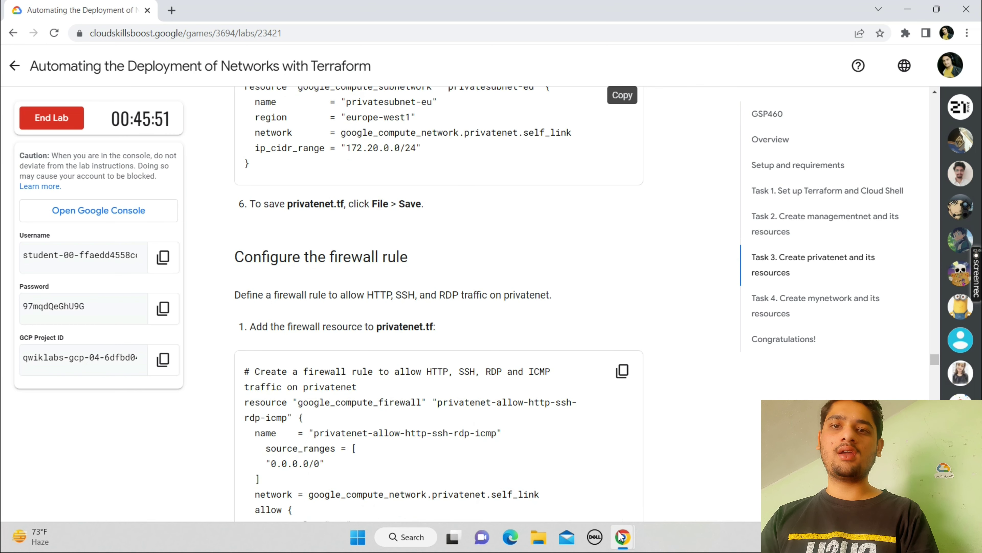
pyautogui.moveTo(622, 537)
pyautogui.click(666, 475)
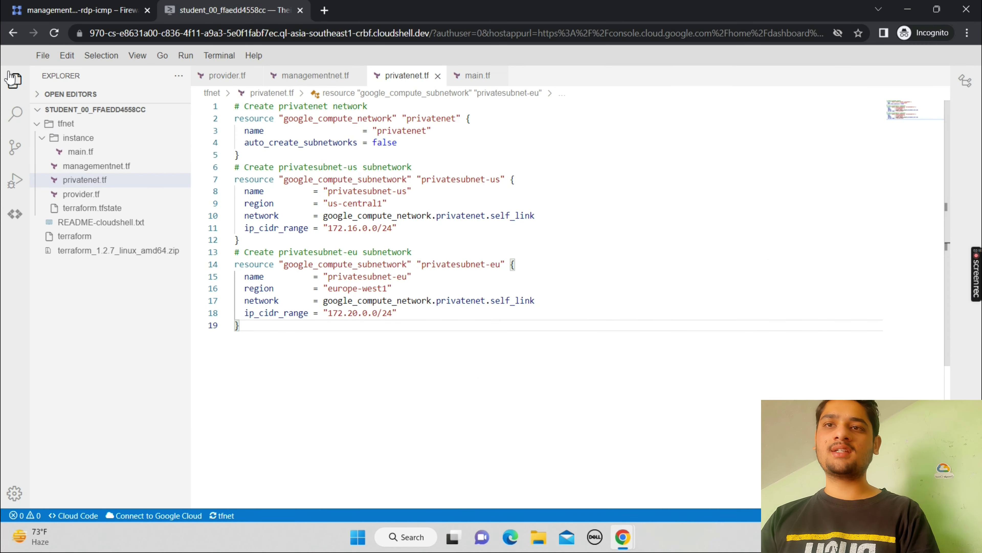
pyautogui.click(41, 56)
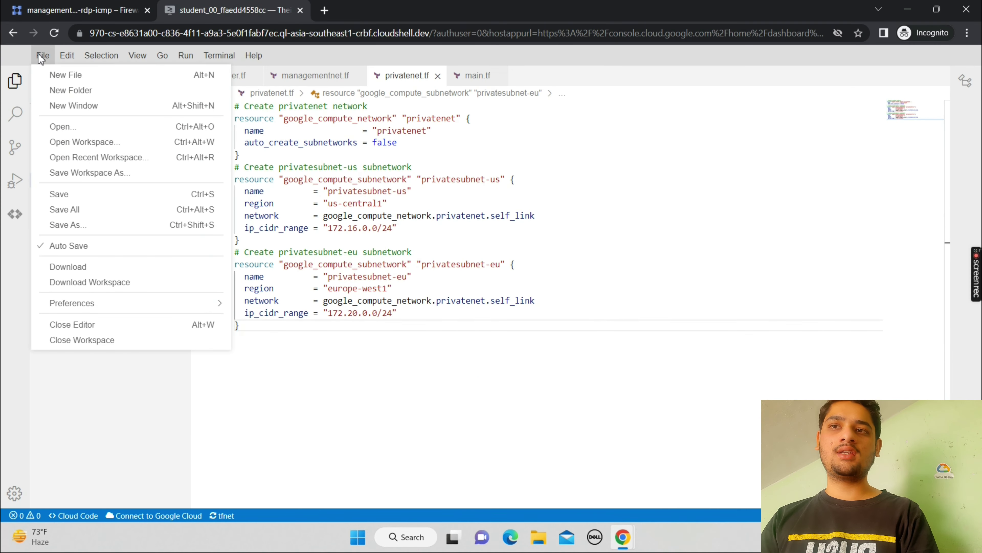
pyautogui.click(103, 199)
# Append the privatenet-allow-http-ssh-rdp-icmp firewall resource from the lab instructions to the end of privatenet.tf and save the file.
pyautogui.moveTo(622, 536)
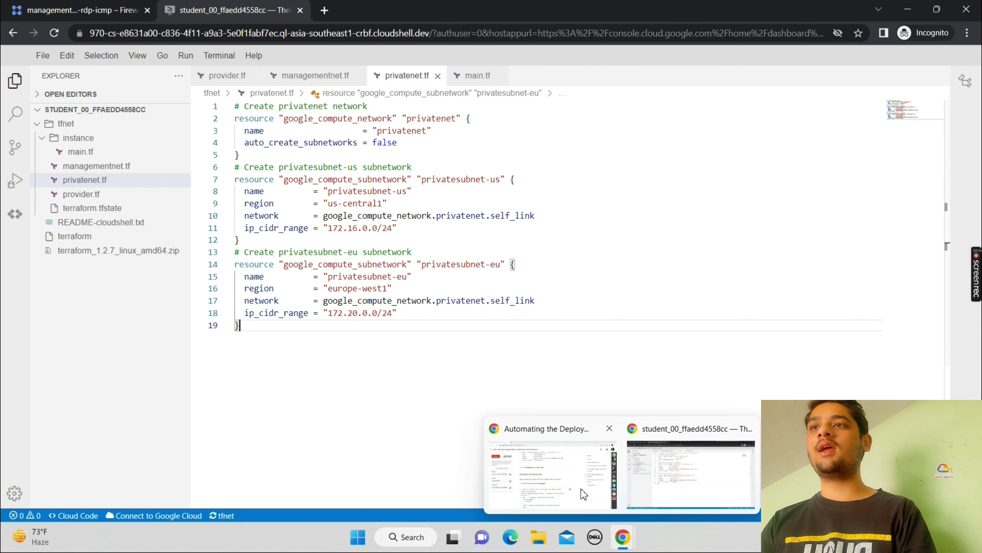
pyautogui.click(583, 495)
pyautogui.scroll(-5, 583, 495)
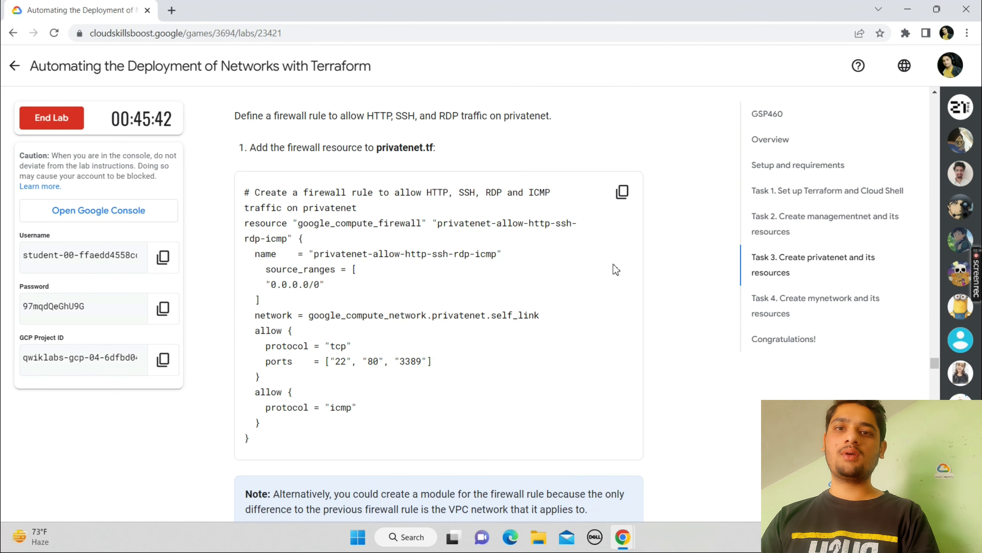
pyautogui.click(623, 192)
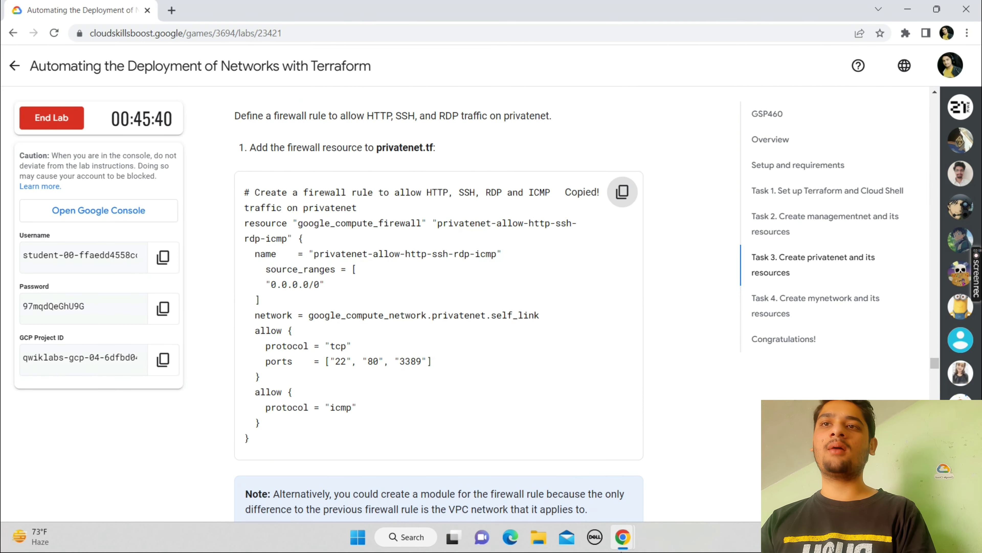
pyautogui.moveTo(624, 541)
pyautogui.click(639, 494)
pyautogui.click(303, 356)
pyautogui.press('Return')
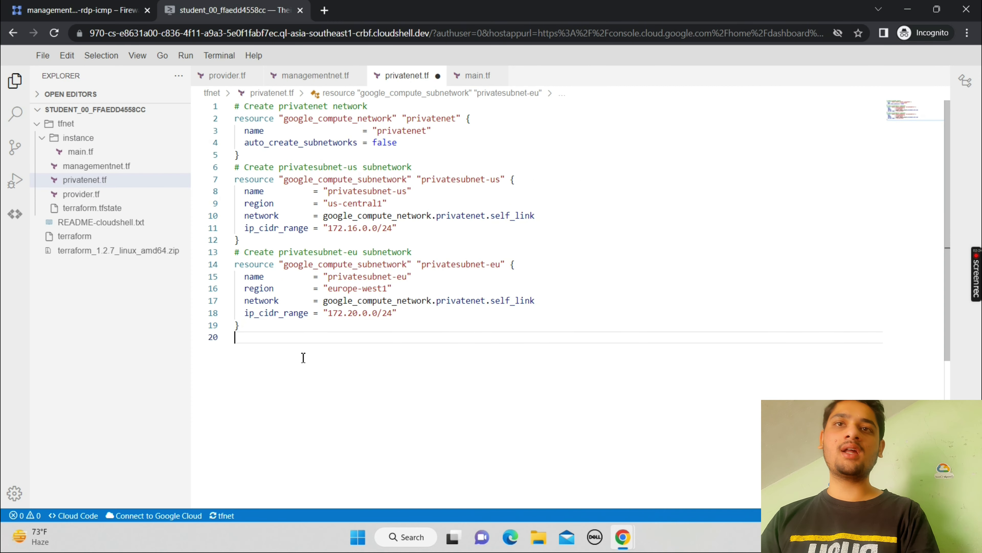
pyautogui.hotkey('ctrl', 'v')
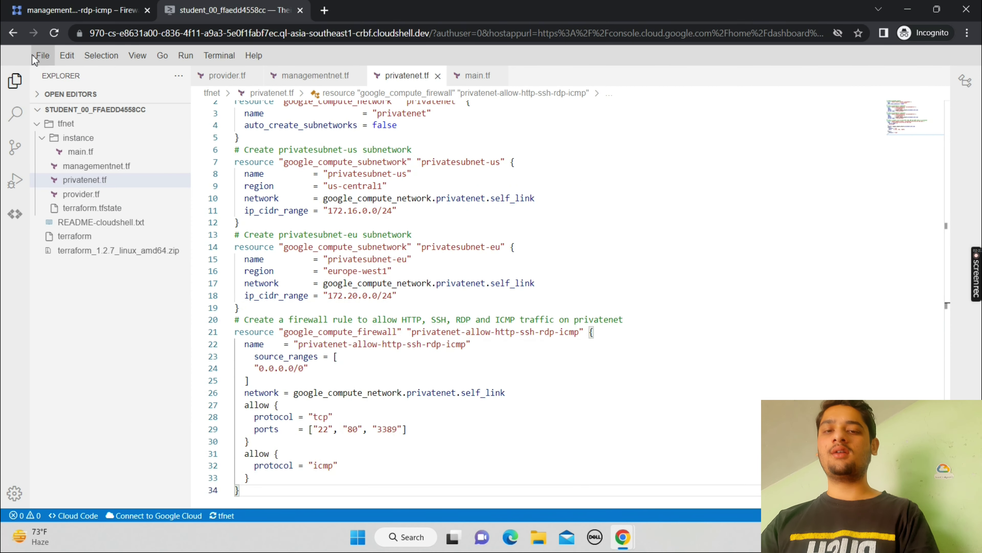
pyautogui.click(43, 55)
pyautogui.click(112, 198)
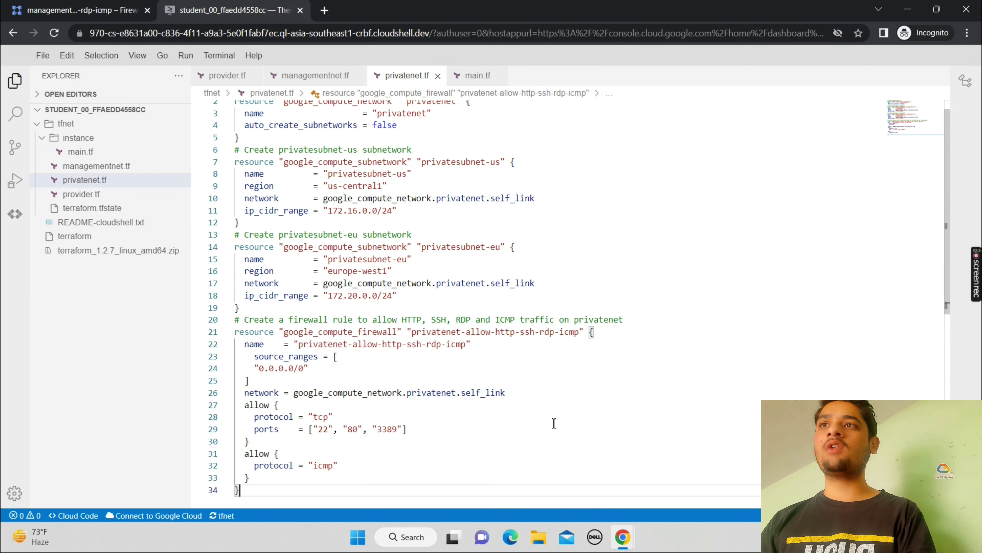
# Append the privatenet-us-vm instance module (zone us-central1-a) from the lab instructions to the end of privatenet.tf.
pyautogui.moveTo(623, 537)
pyautogui.click(566, 488)
pyautogui.scroll(-7, 566, 488)
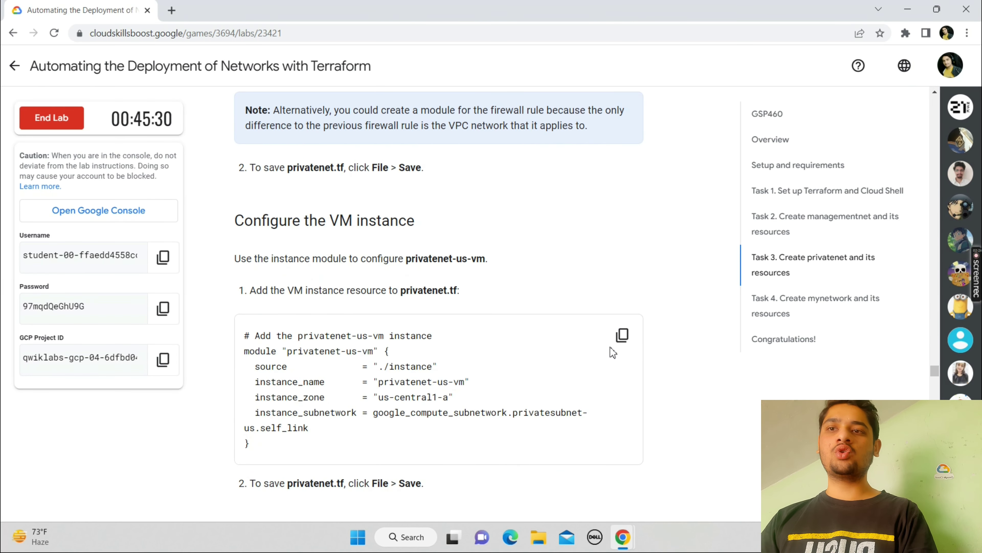
pyautogui.click(622, 333)
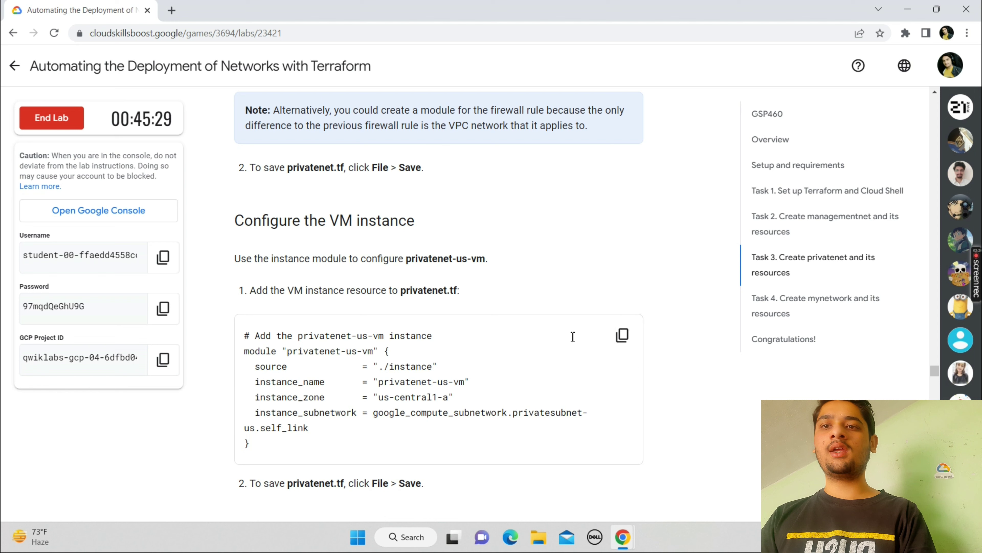
pyautogui.click(623, 336)
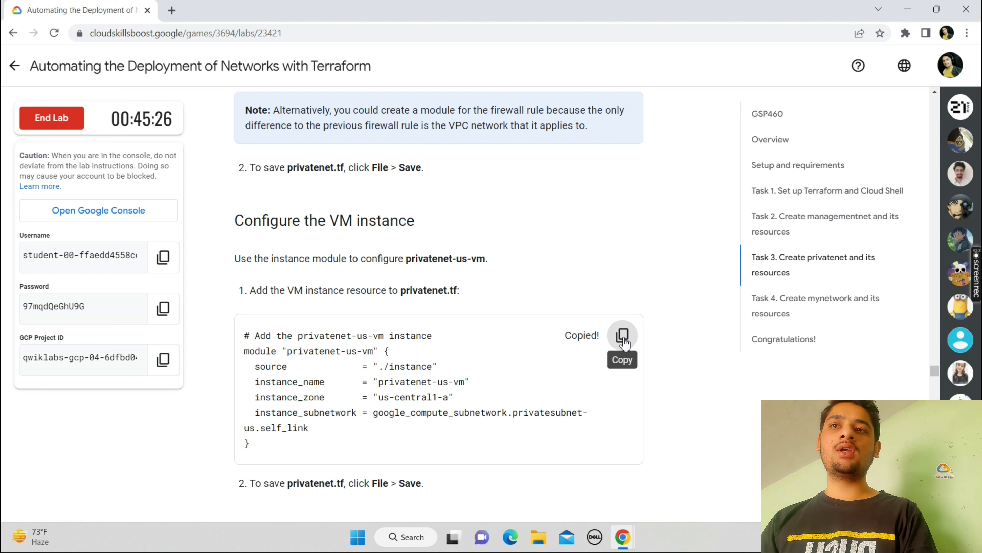
pyautogui.click(727, 441)
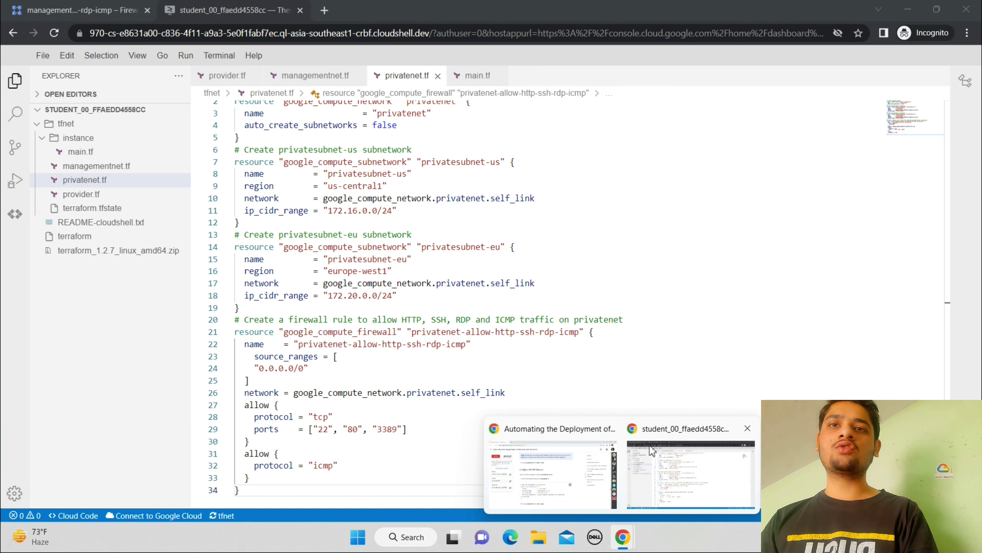
pyautogui.press('Return')
pyautogui.hotkey('ctrl', 'v')
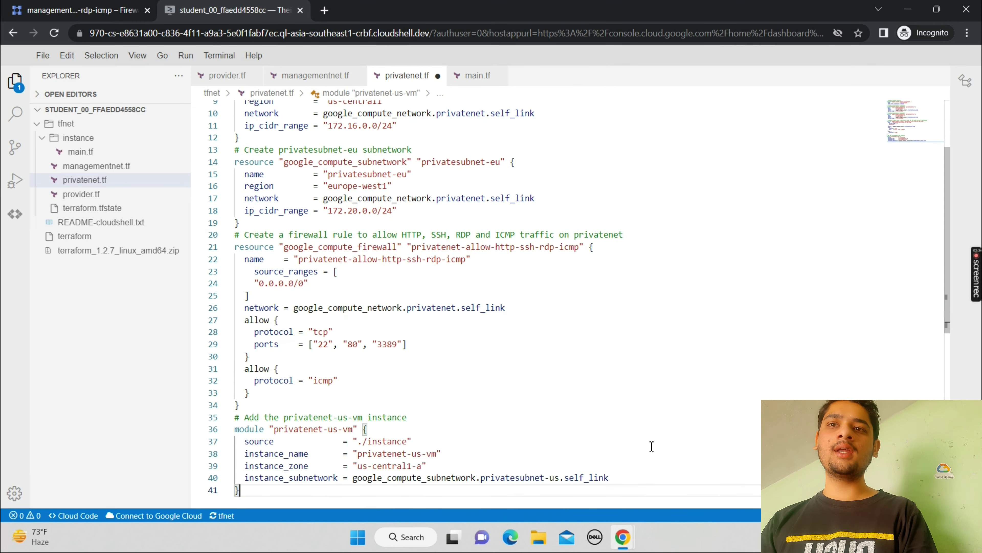
# Consult the lab's next instructions for creating privatenet and save privatenet.tf with the VM instance module.
pyautogui.moveTo(622, 536)
pyautogui.click(568, 487)
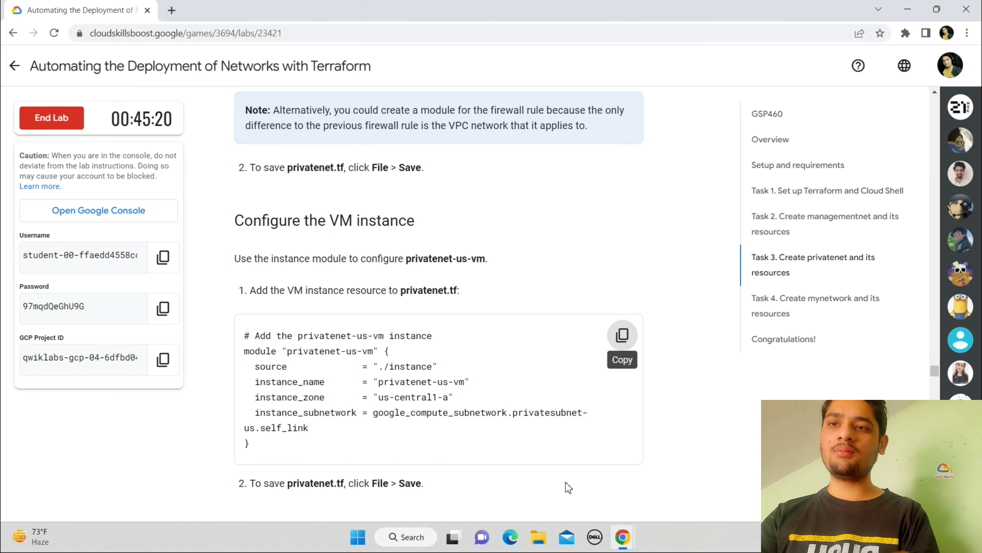
pyautogui.scroll(-6, 568, 487)
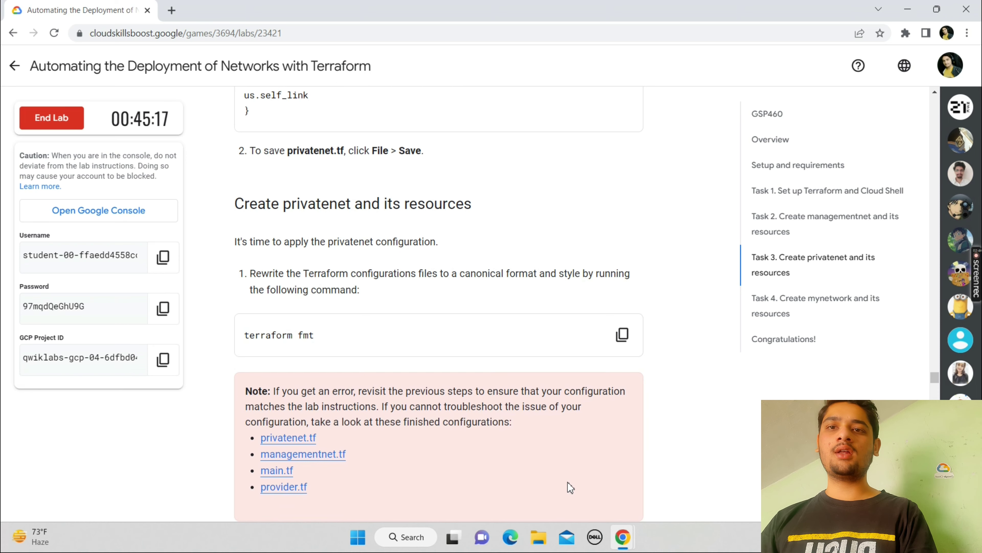
pyautogui.moveTo(634, 536)
pyautogui.click(645, 496)
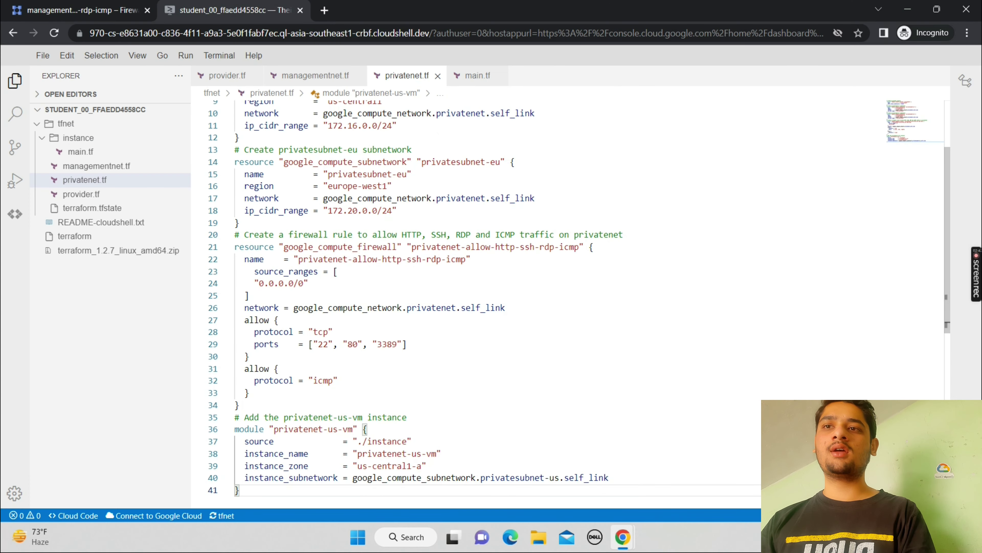
pyautogui.click(42, 56)
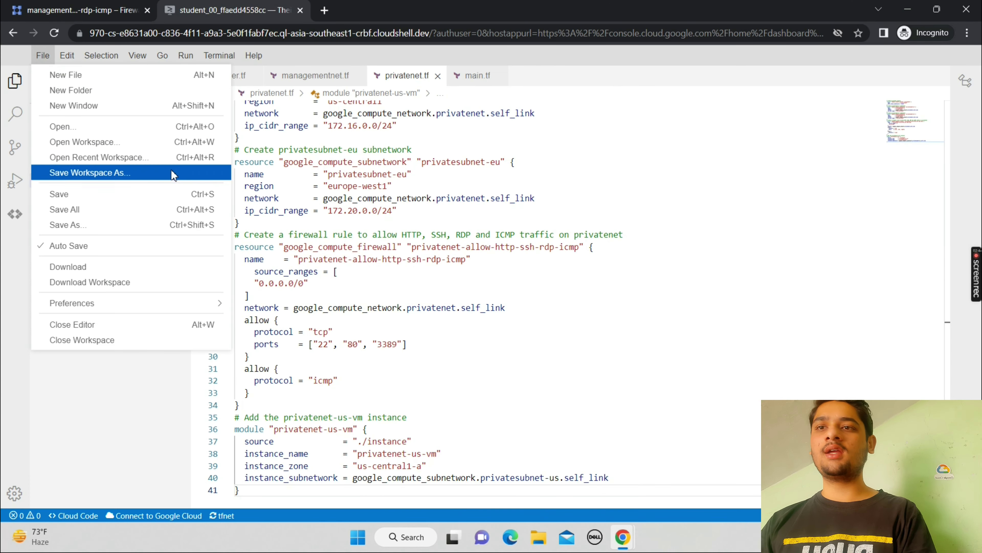
pyautogui.click(158, 195)
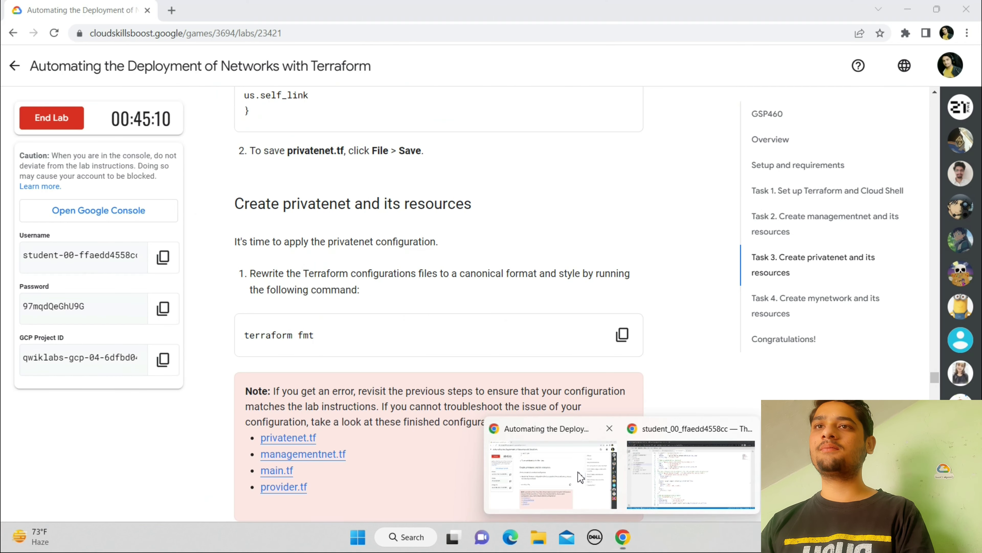
# Copy the terraform fmt command from the lab instructions, enlarge the Cloud Shell terminal, and run the command in ~/tfnet.
pyautogui.click(582, 459)
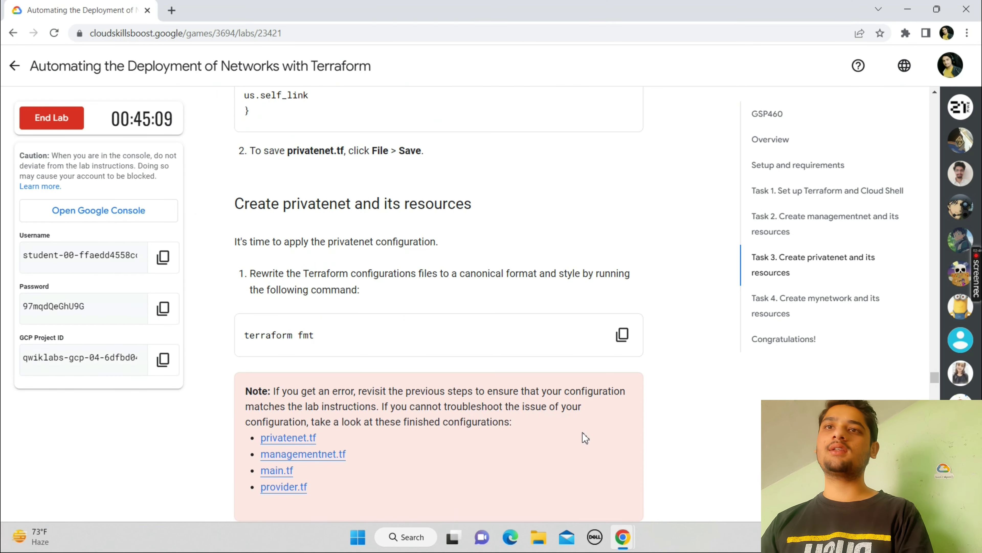
pyautogui.click(622, 334)
pyautogui.moveTo(623, 537)
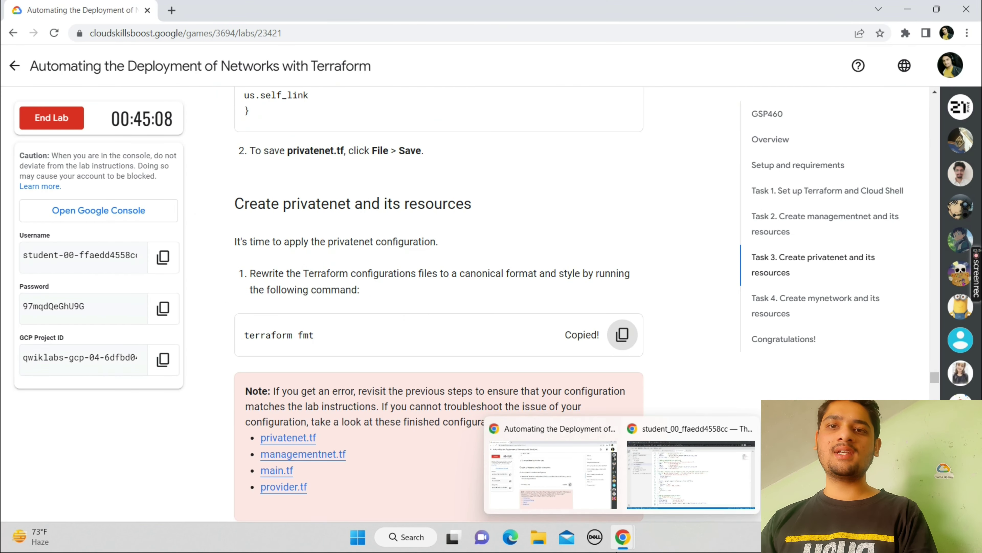
pyautogui.click(646, 501)
pyautogui.hotkey('ctrl', 'shift', 'Tab')
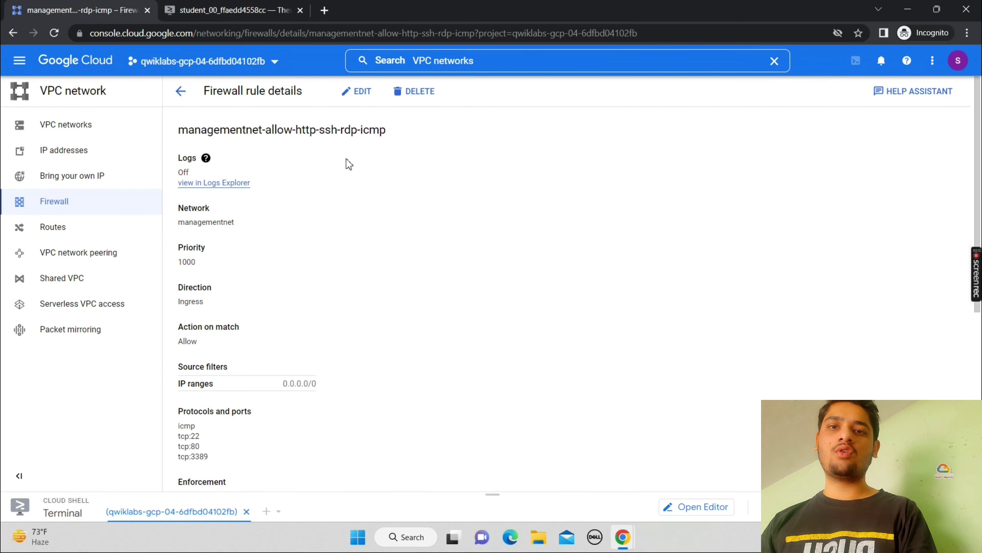
pyautogui.moveTo(494, 493); pyautogui.dragTo(494, 117)
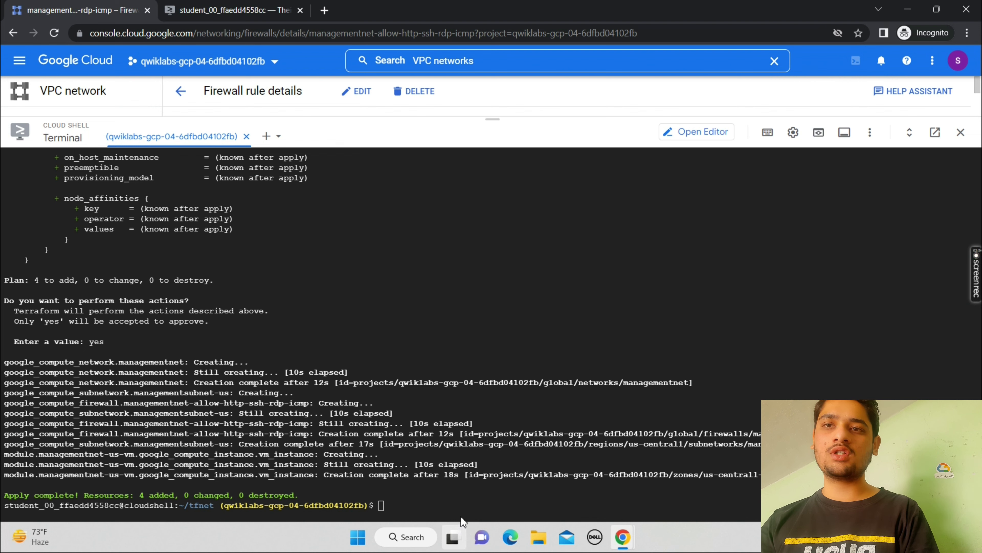
pyautogui.hotkey('ctrl', 'v')
pyautogui.press('Return')
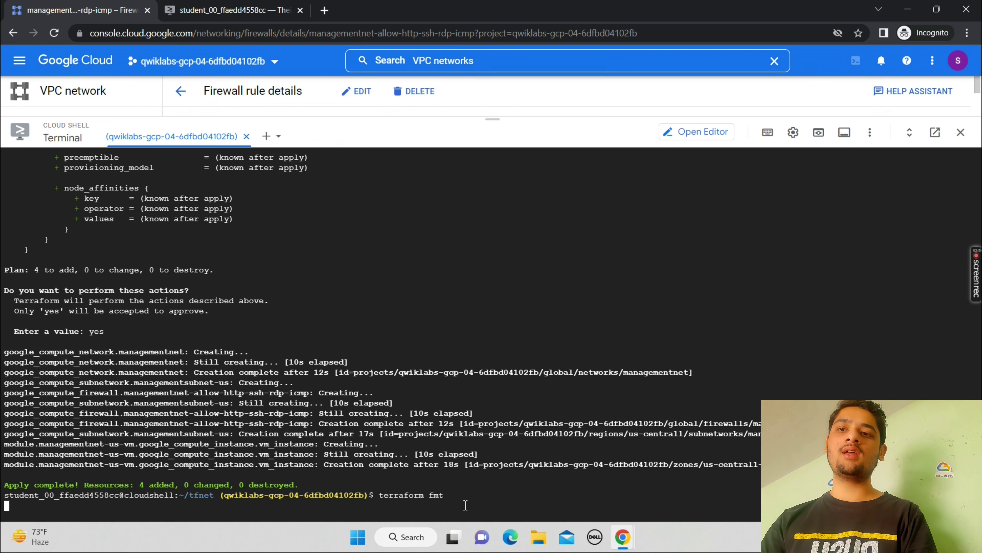
# Copy the terraform init command from the lab instructions and run it in Cloud Shell to initialize Terraform.
pyautogui.moveTo(623, 536)
pyautogui.click(563, 467)
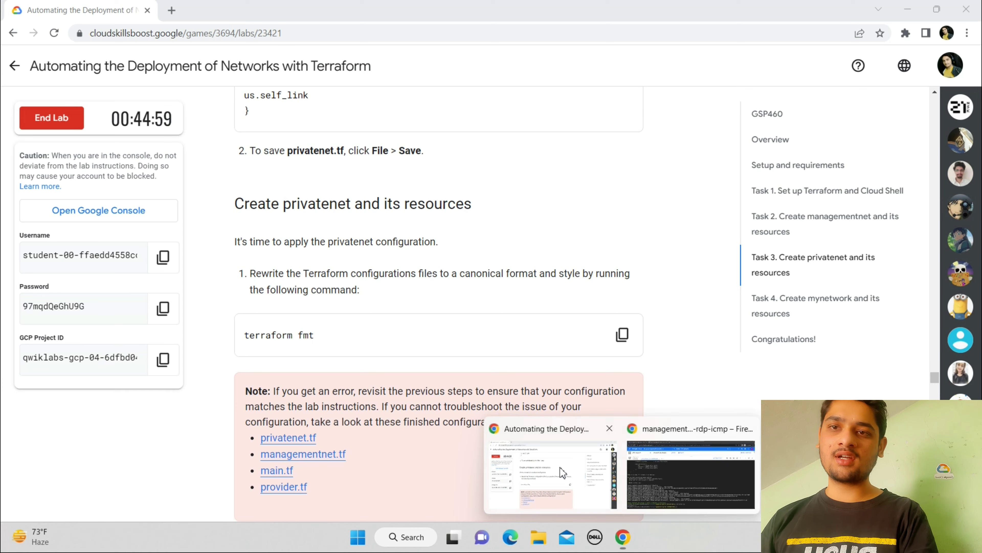
pyautogui.scroll(-1, 561, 467)
pyautogui.scroll(-5, 562, 468)
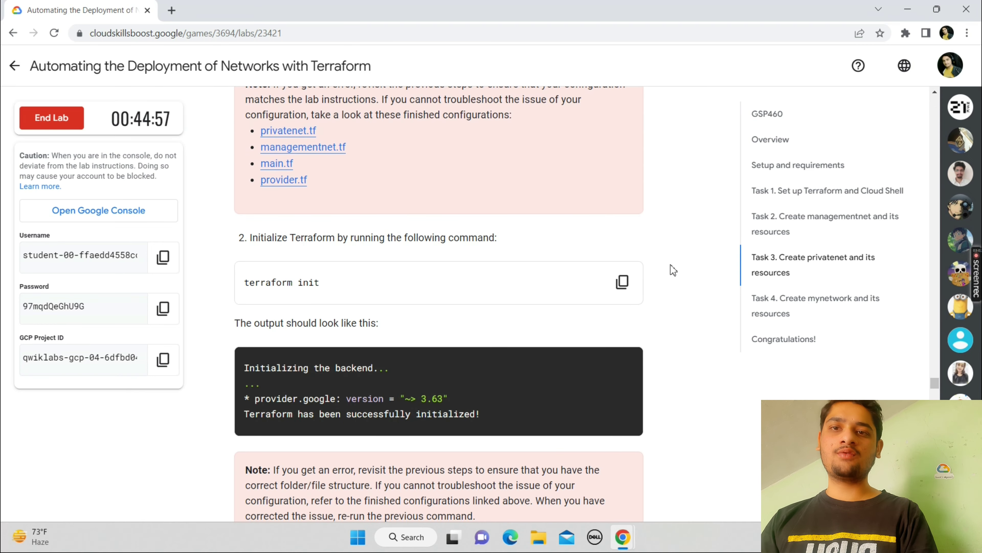
pyautogui.click(622, 282)
pyautogui.moveTo(623, 536)
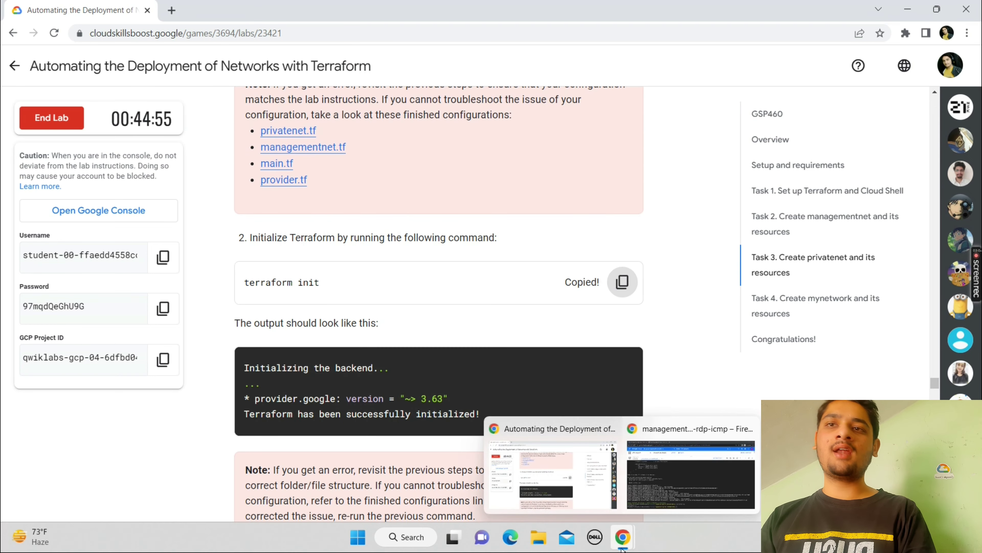
pyautogui.click(642, 482)
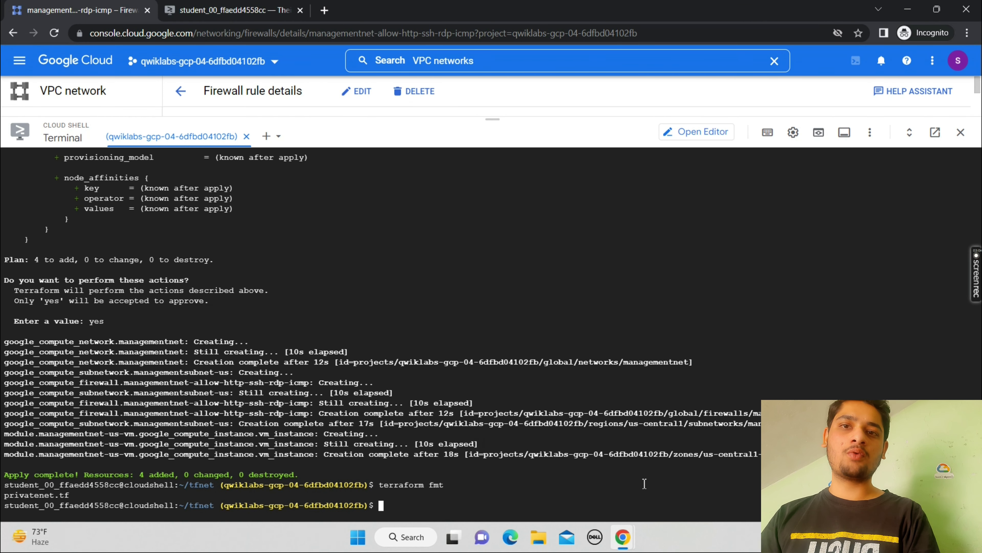
pyautogui.hotkey('ctrl', 'v')
pyautogui.press('Return')
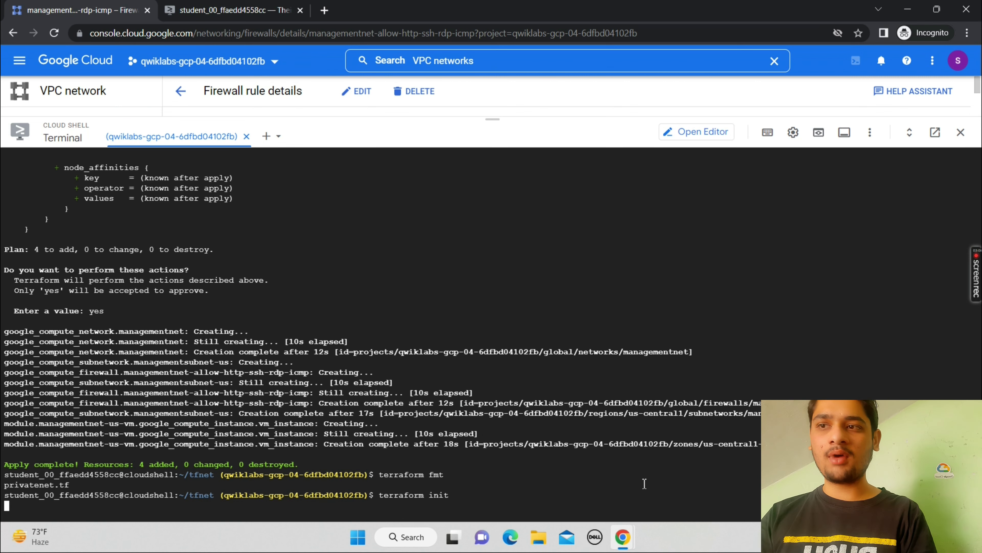
# Copy the terraform plan command from the lab instructions and run it in Cloud Shell to create the execution plan.
pyautogui.moveTo(619, 546)
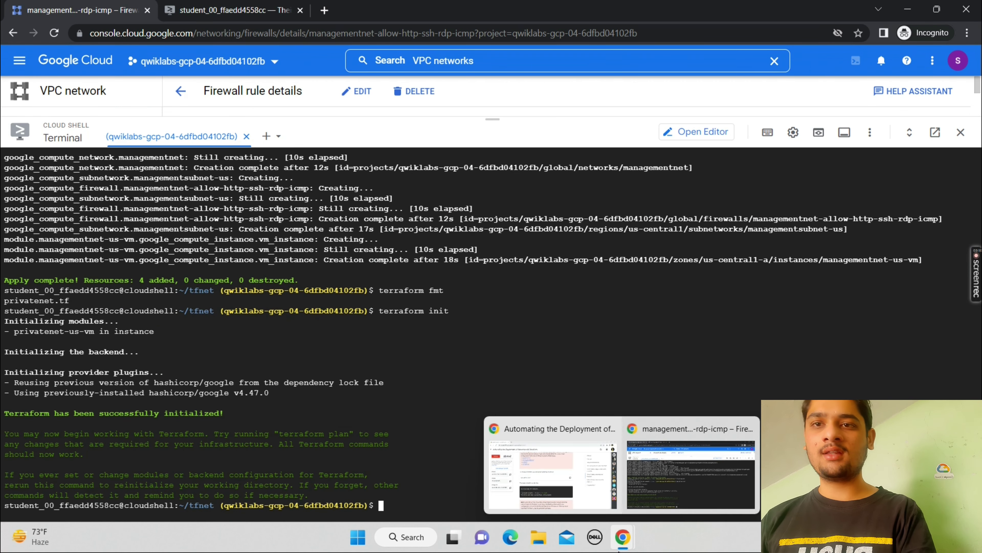
pyautogui.click(574, 480)
pyautogui.scroll(-8, 574, 477)
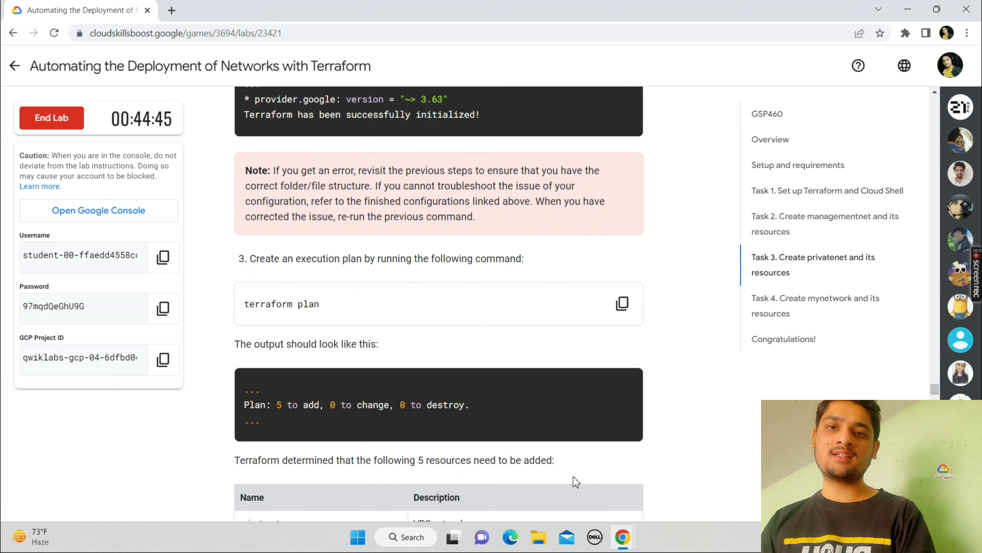
pyautogui.click(623, 167)
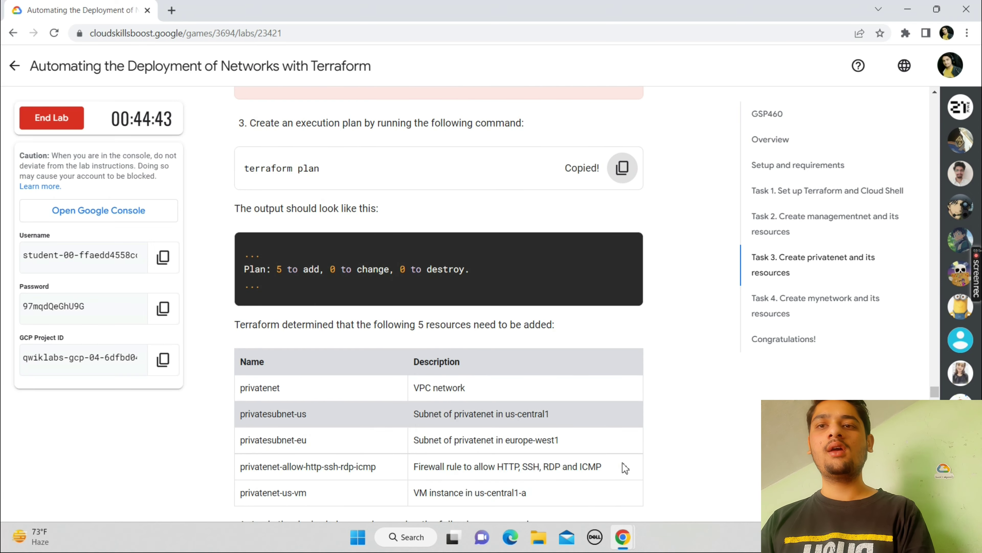
pyautogui.moveTo(631, 542)
pyautogui.click(646, 484)
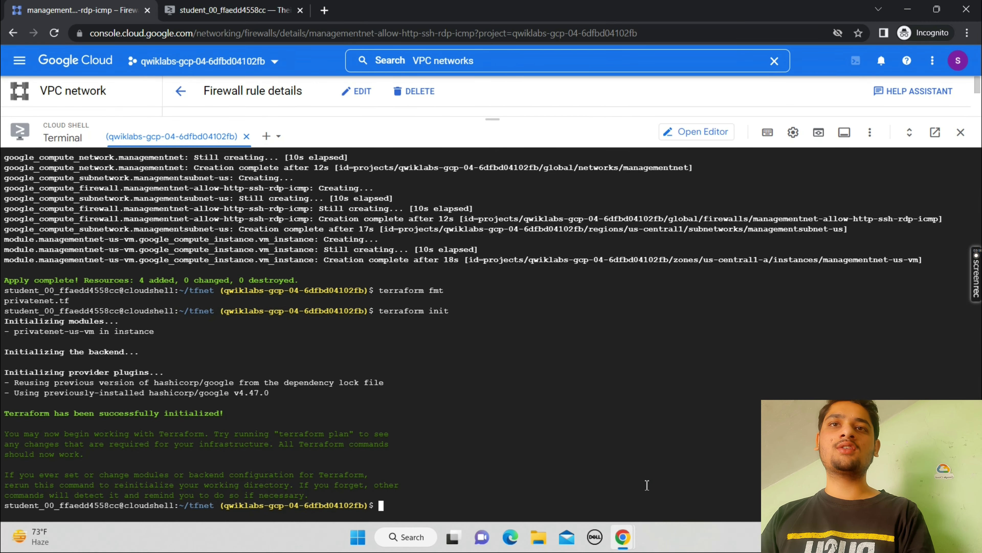
pyautogui.hotkey('ctrl', 'v')
pyautogui.press('Return')
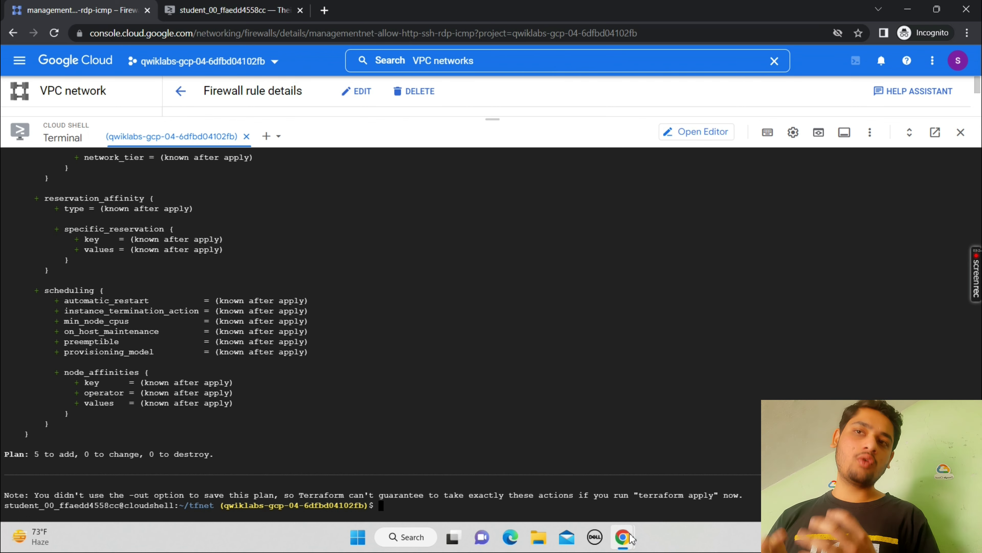
# Run terraform apply from the lab instructions in Cloud Shell and approve the planned privatenet resources with yes.
pyautogui.moveTo(623, 537)
pyautogui.click(563, 465)
pyautogui.scroll(-8, 565, 469)
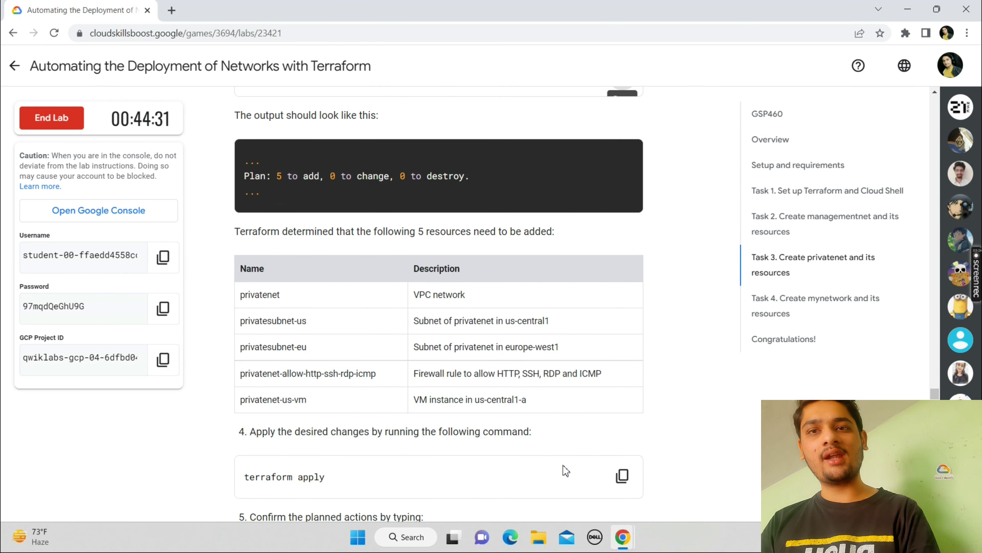
pyautogui.click(615, 244)
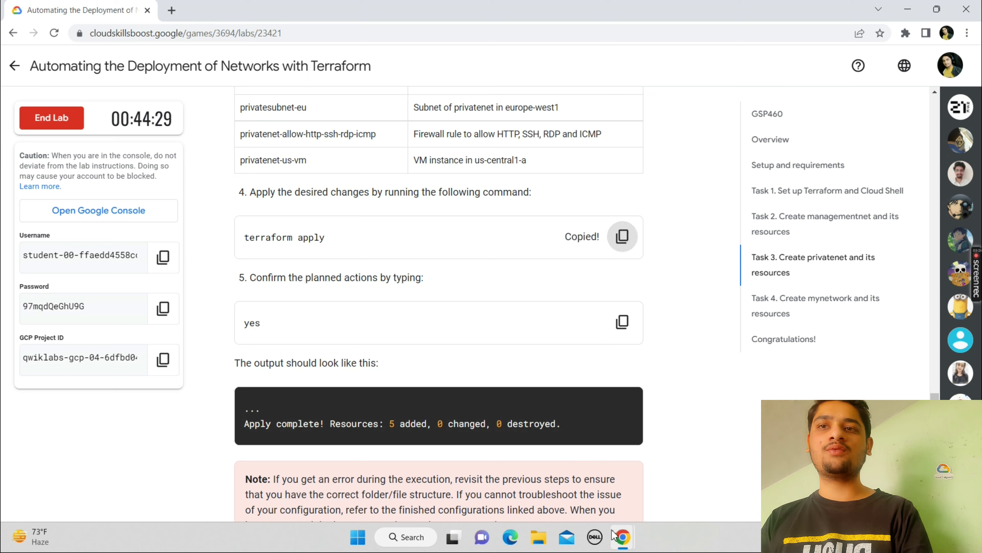
pyautogui.moveTo(623, 537)
pyautogui.click(636, 488)
pyautogui.hotkey('ctrl', 'v')
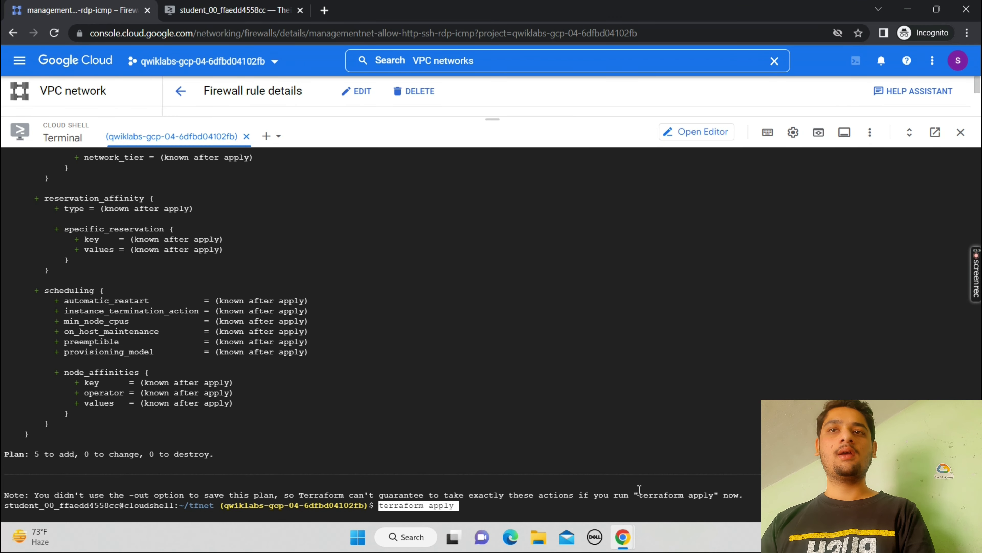
pyautogui.press('Return')
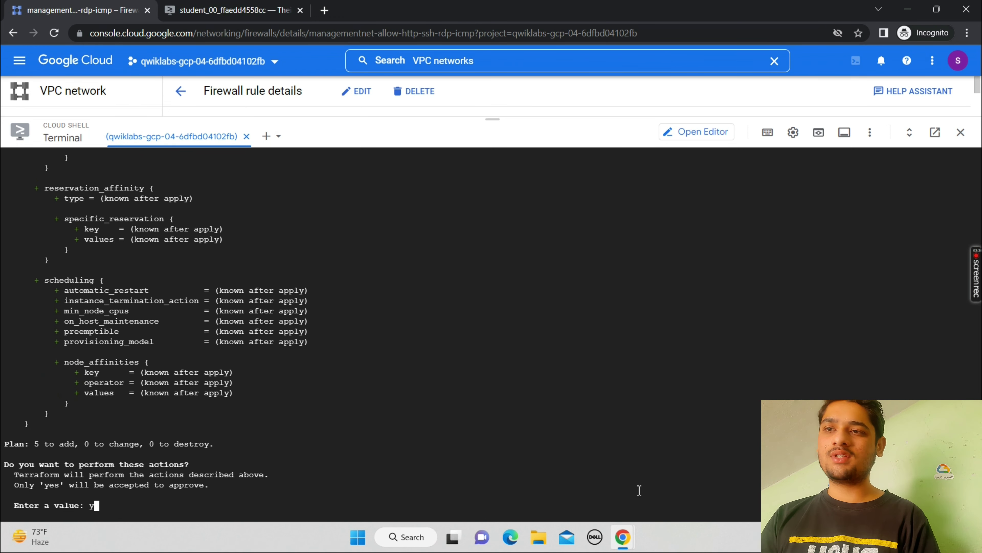
pyautogui.press('Return')
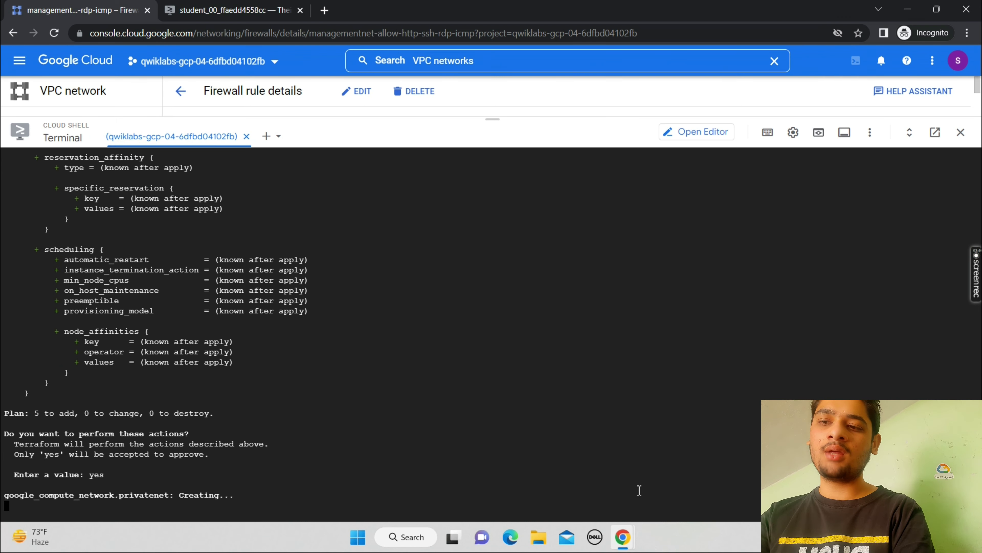
# Read the lab's instructions for verifying privatenet and its resources, down to the ping connectivity test.
pyautogui.moveTo(629, 523)
pyautogui.click(546, 477)
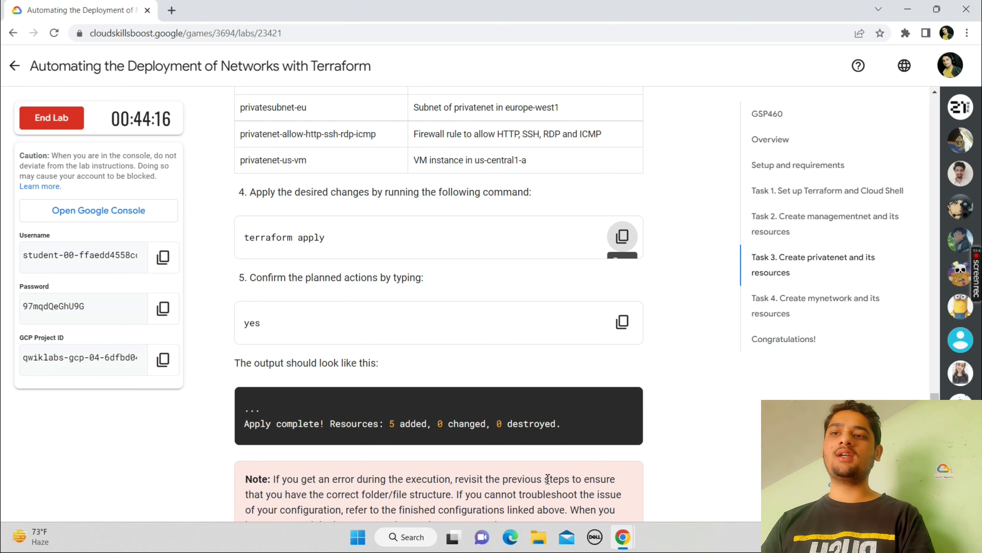
pyautogui.scroll(-2, 547, 478)
pyautogui.scroll(-10, 548, 478)
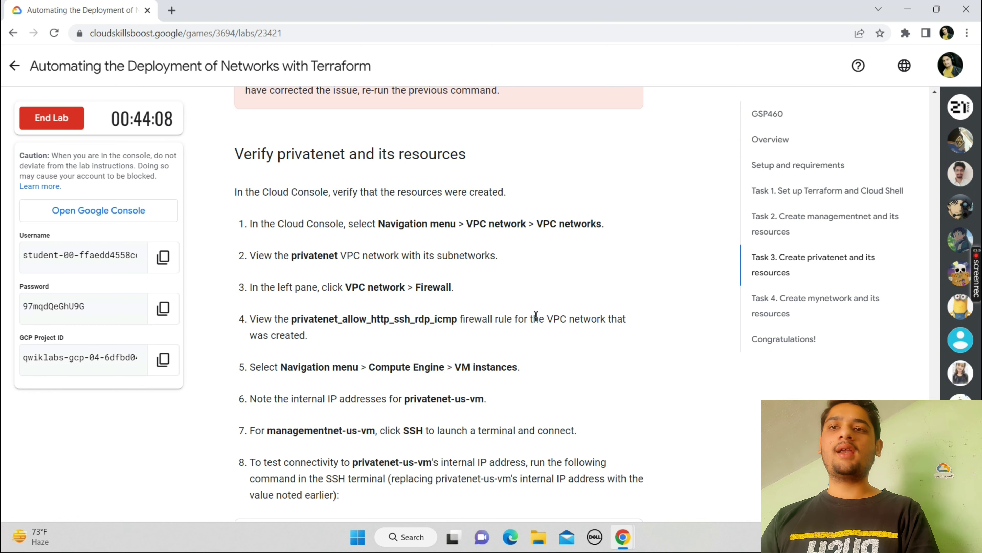
pyautogui.scroll(-4, 536, 315)
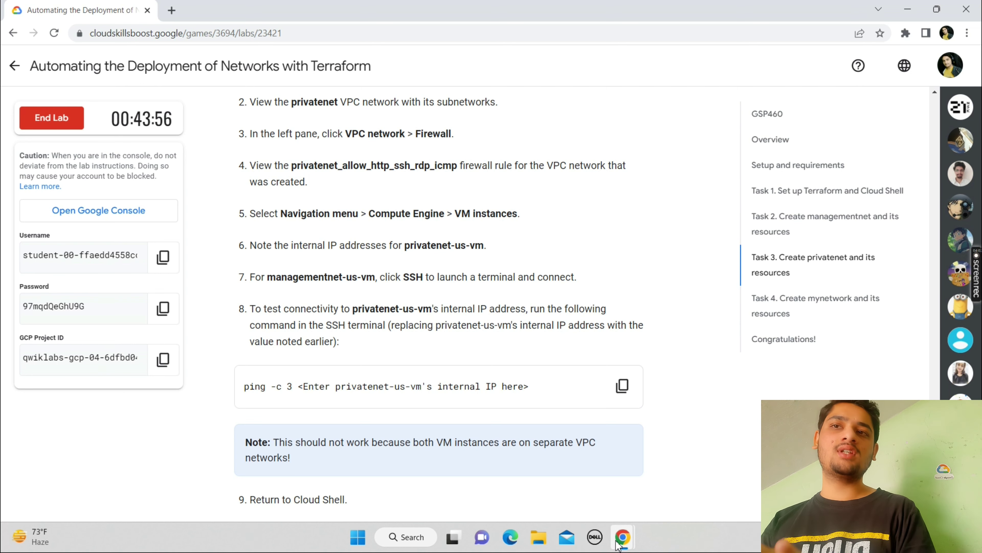
# Shrink the Cloud Shell terminal, return to the VPC firewall rules list, and refresh it to check the privatenet rule.
pyautogui.moveTo(623, 536)
pyautogui.click(649, 482)
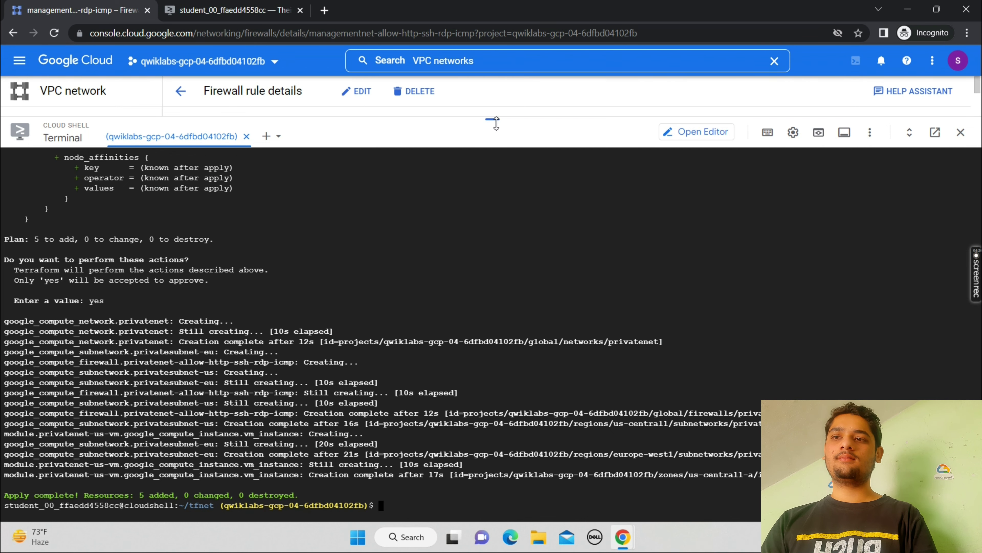
pyautogui.moveTo(501, 146); pyautogui.dragTo(522, 487)
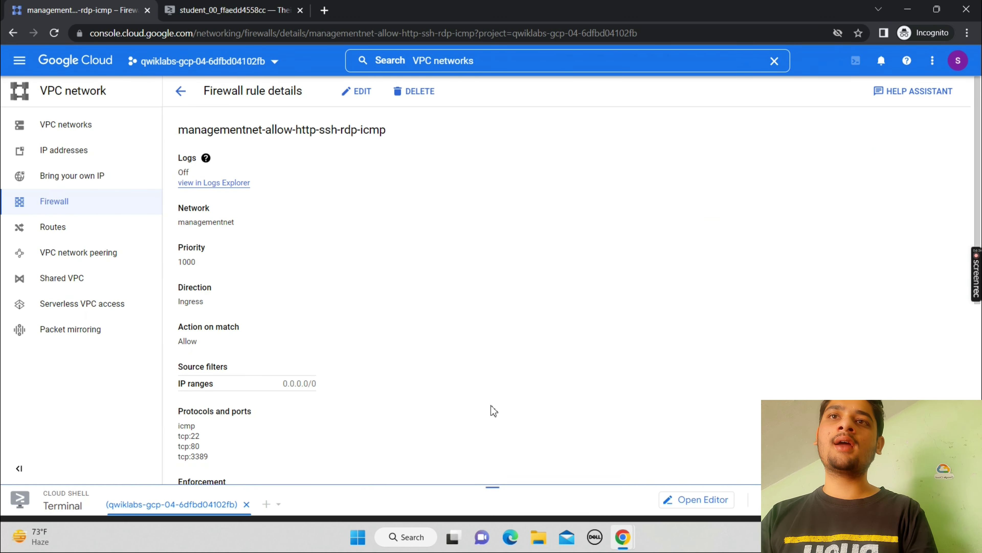
pyautogui.click(180, 99)
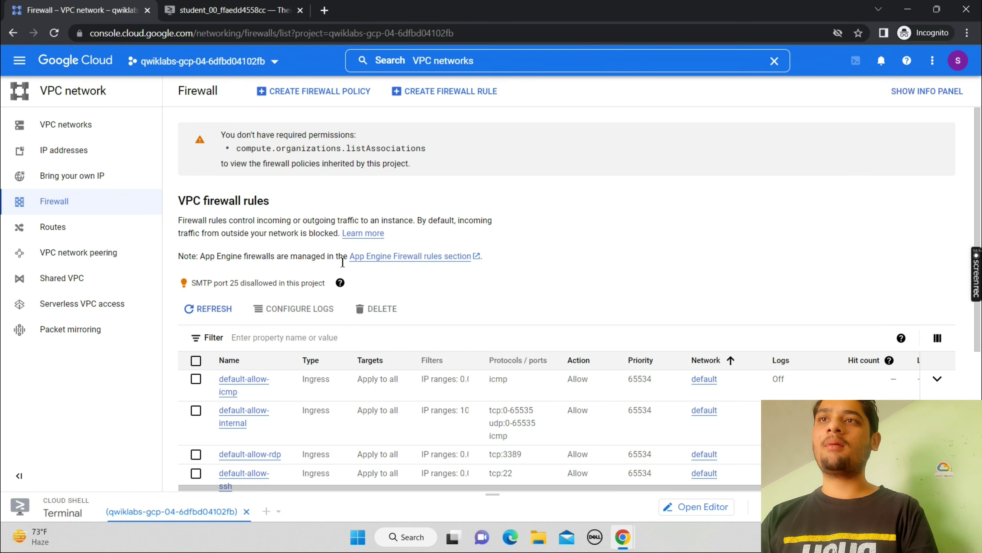
pyautogui.click(220, 311)
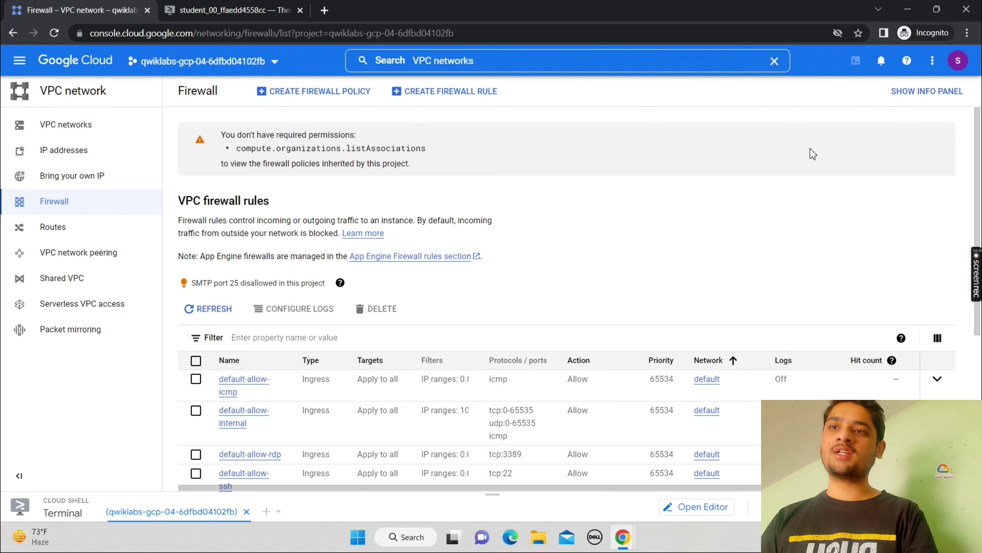
pyautogui.scroll(-3, 502, 271)
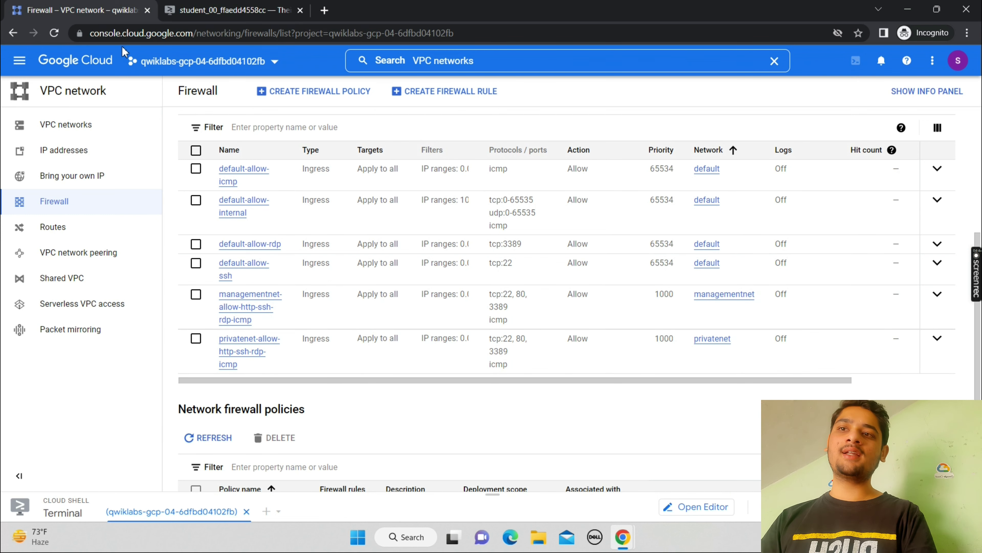
# Open the Compute Engine VM instances page and close the Learn tutorial beside the list.
pyautogui.click(19, 68)
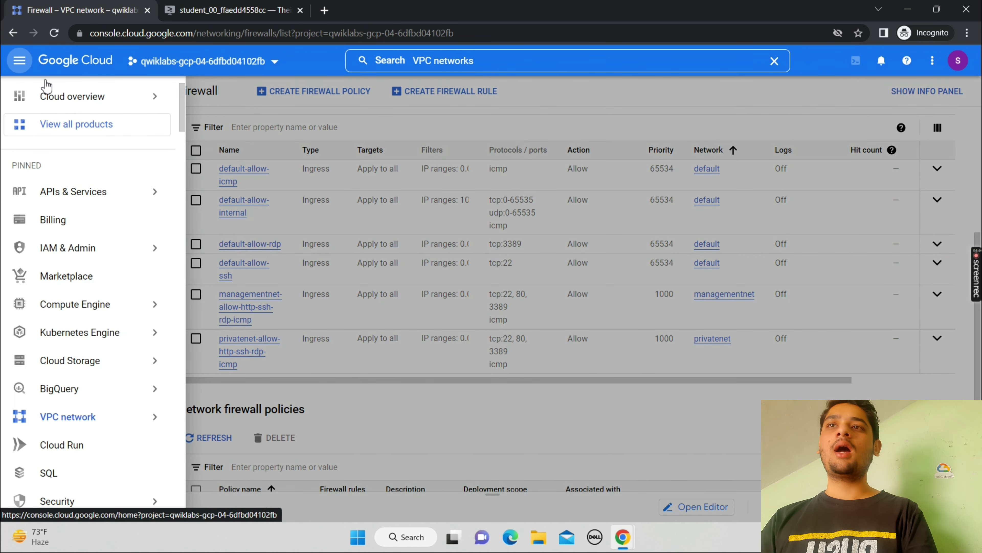
pyautogui.click(108, 308)
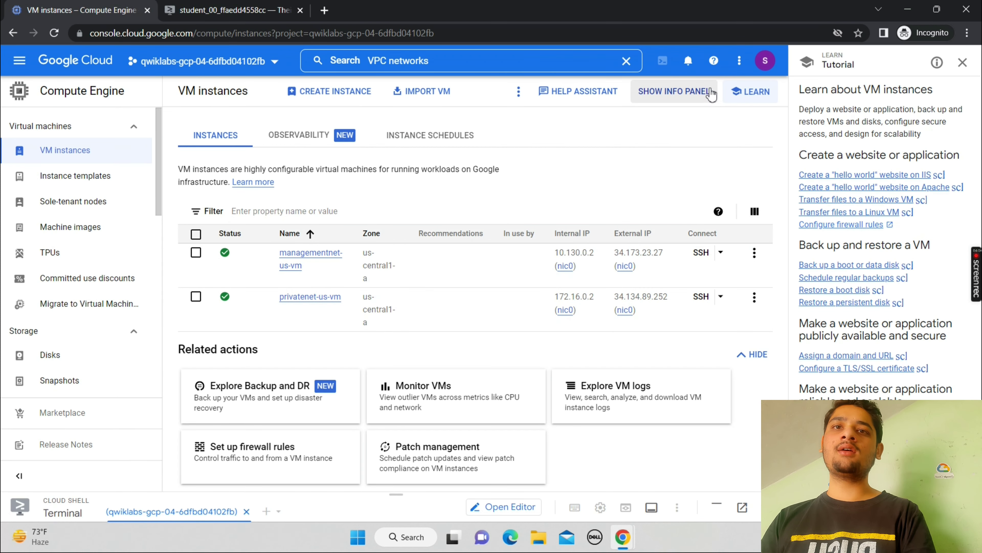
pyautogui.click(964, 63)
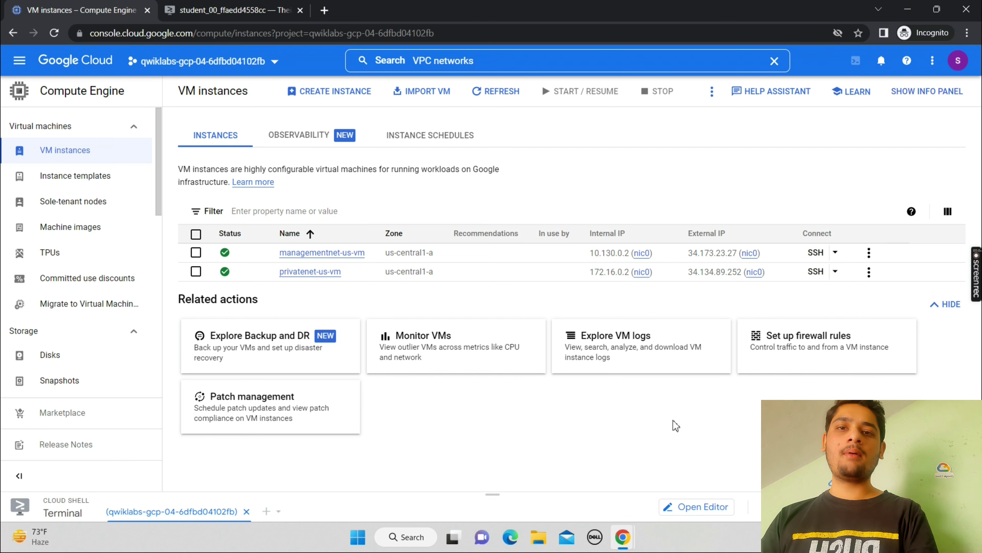
# Recheck the lab's SSH instruction and show the gcloud SSH command for privatenet-us-vm on the VM instances page.
pyautogui.moveTo(640, 539)
pyautogui.click(547, 498)
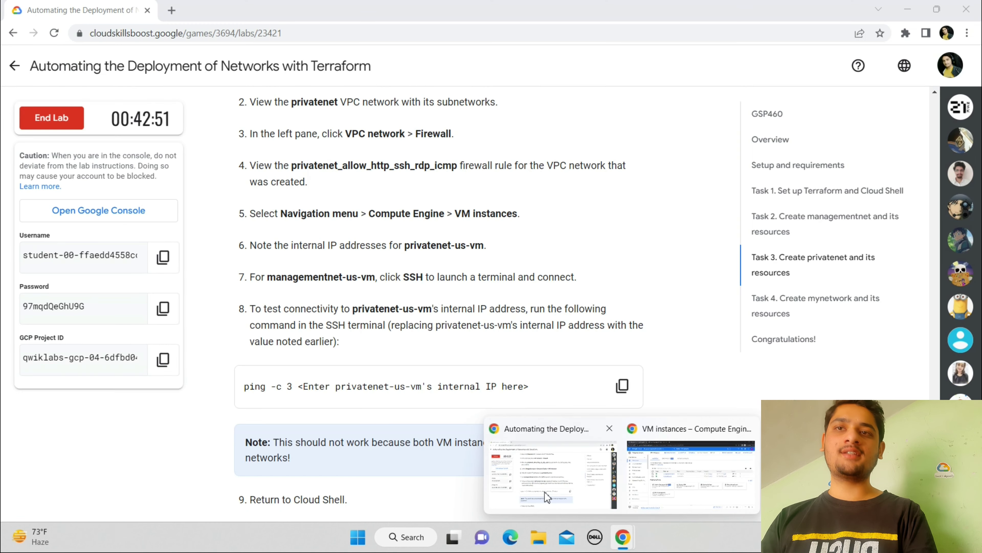
pyautogui.click(691, 475)
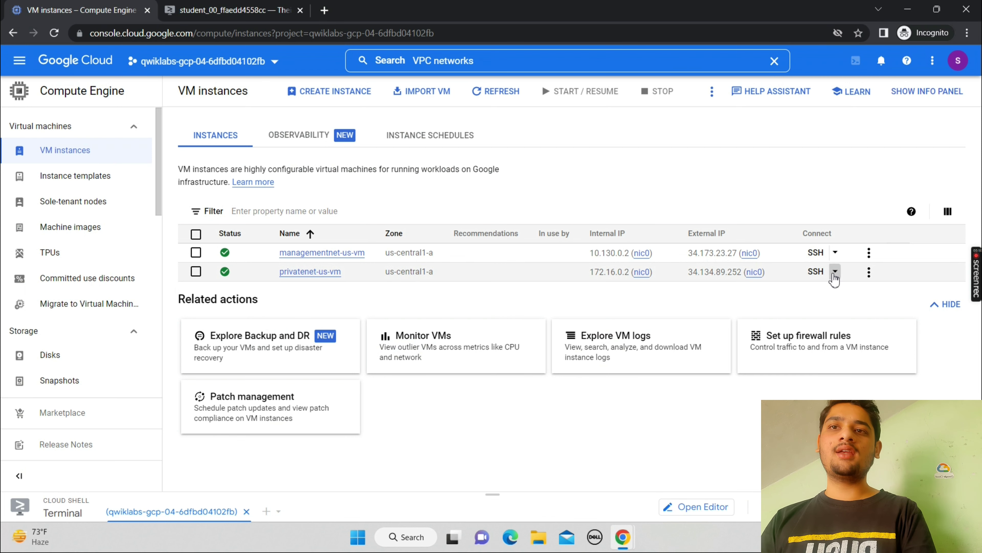
pyautogui.click(835, 272)
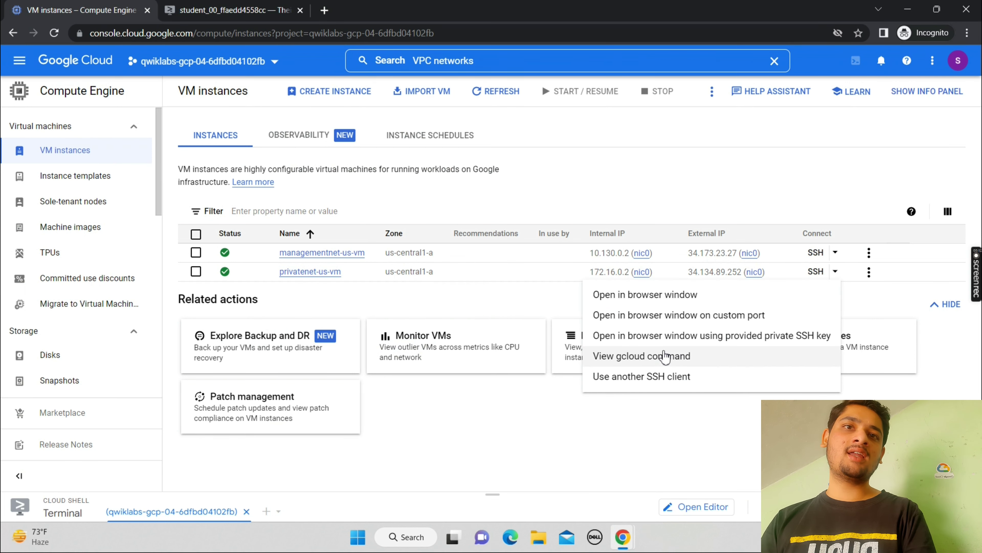
pyautogui.click(663, 356)
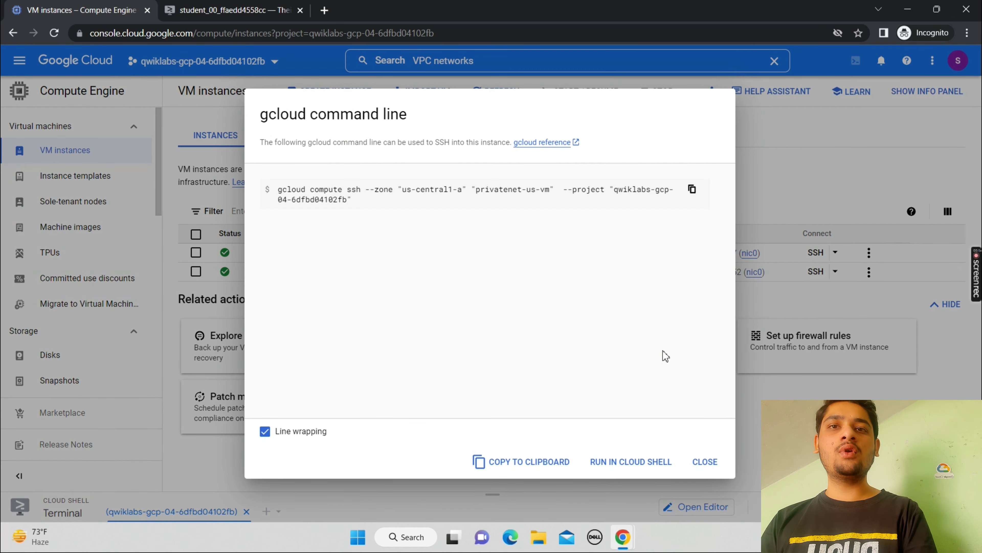
# Run the gcloud SSH command for privatenet-us-vm in Cloud Shell, agreeing to generate an SSH key with an empty passphrase.
pyautogui.click(631, 462)
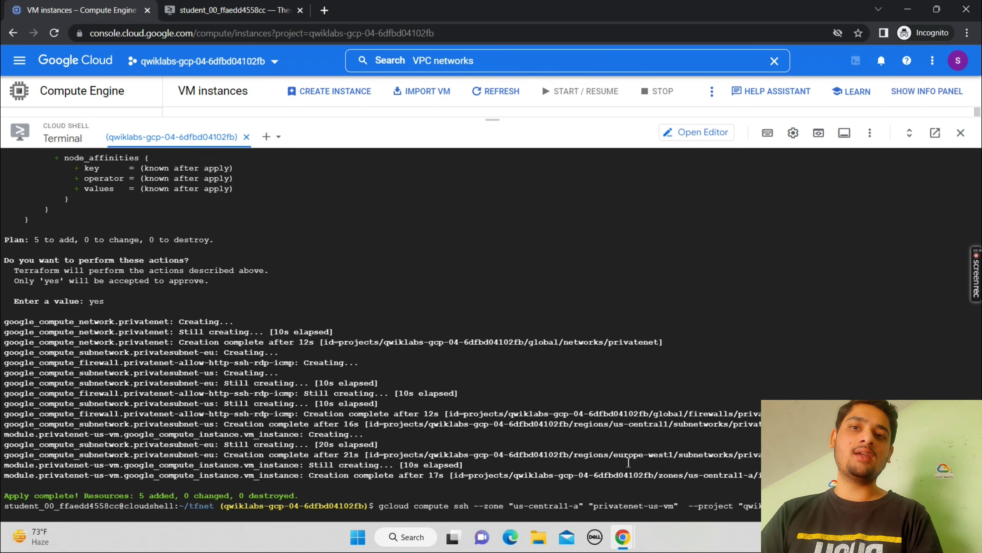
pyautogui.press('Return')
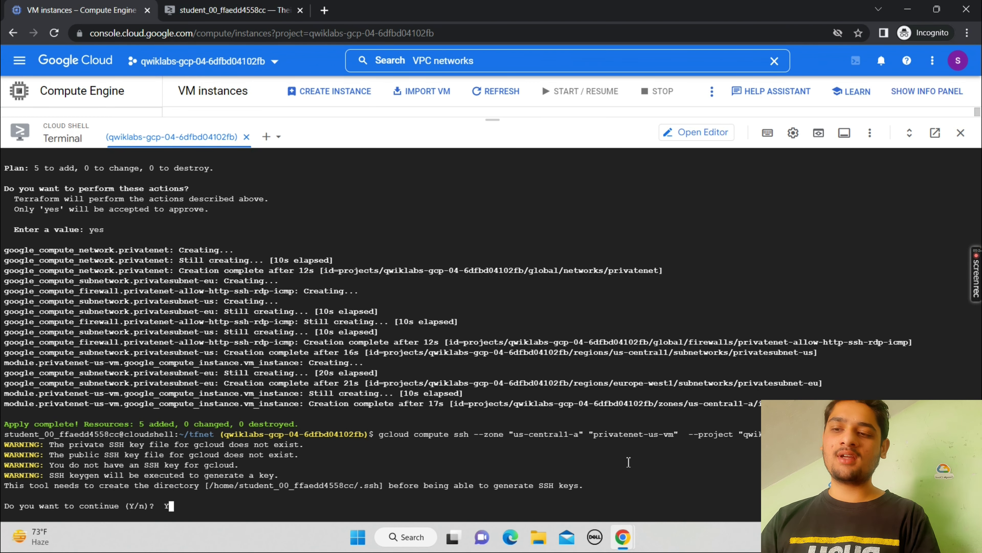
pyautogui.press('Return')
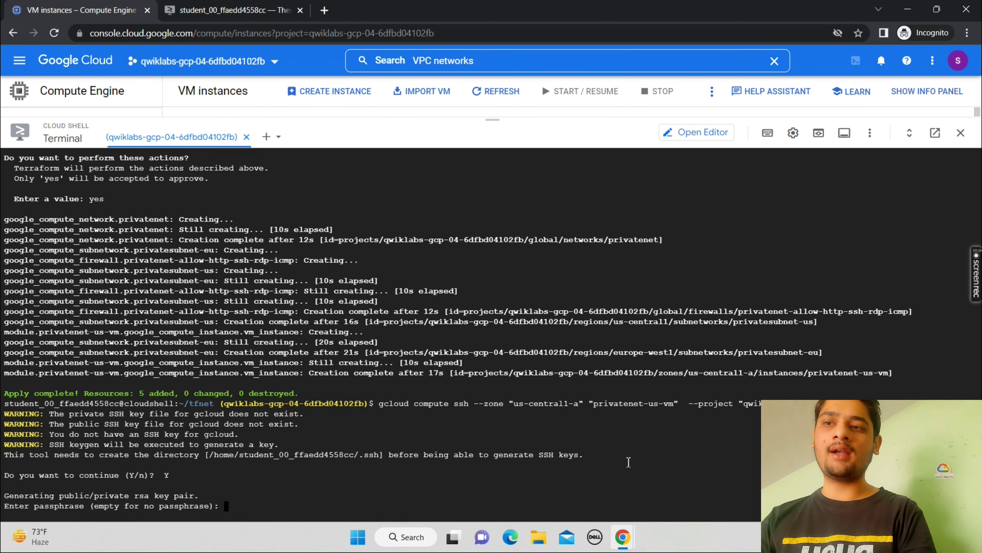
pyautogui.press('Return')
pyautogui.press('Return')
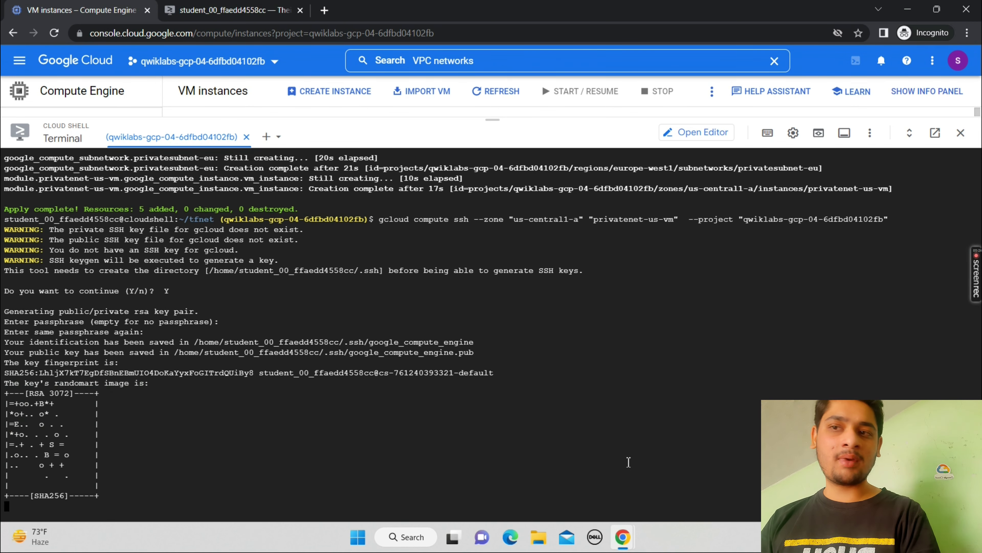
# Copy the lab's "ping -c 3" connectivity test command into a new Notepad document.
pyautogui.moveTo(622, 546)
pyautogui.click(559, 483)
pyautogui.scroll(-2, 559, 483)
pyautogui.scroll(-1, 559, 483)
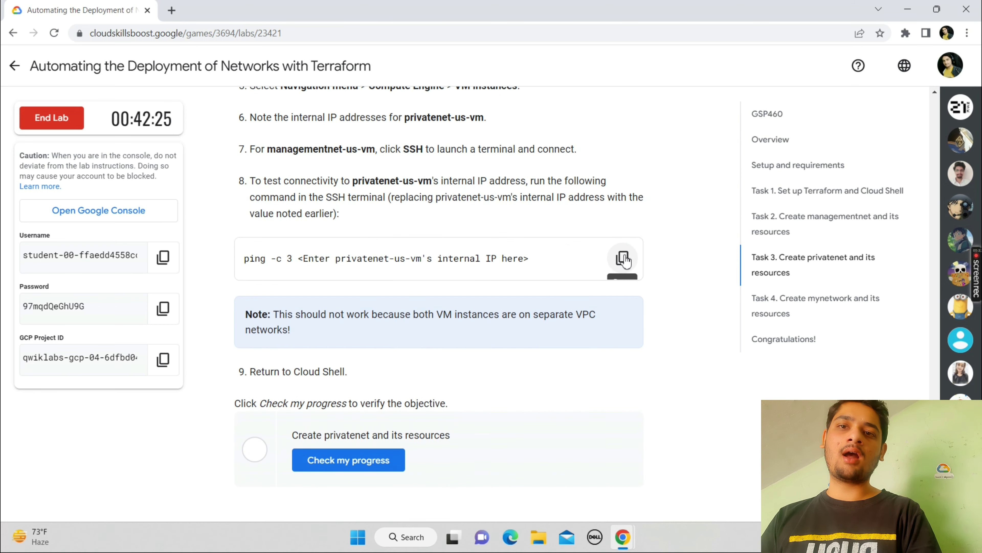
pyautogui.click(623, 259)
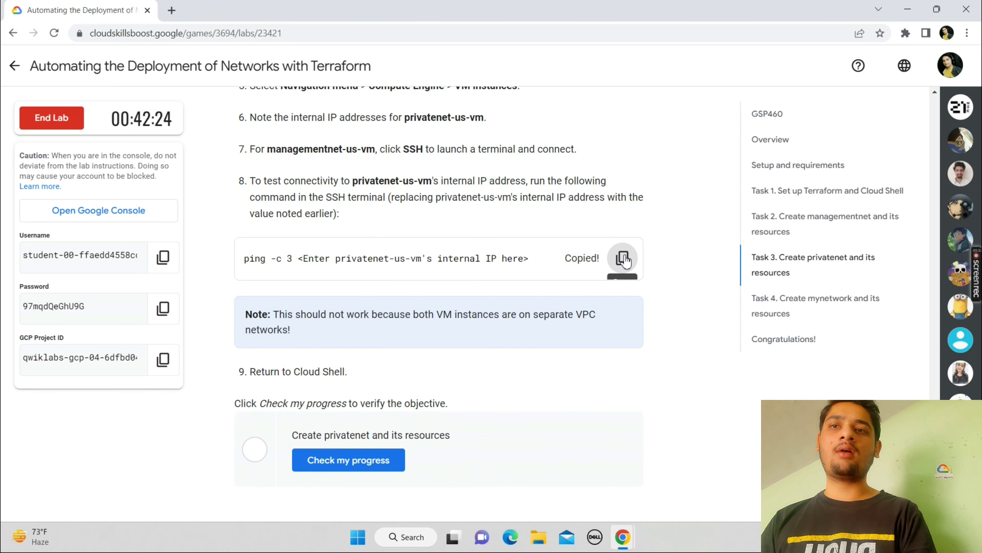
pyautogui.click(406, 536)
pyautogui.write('notepad')
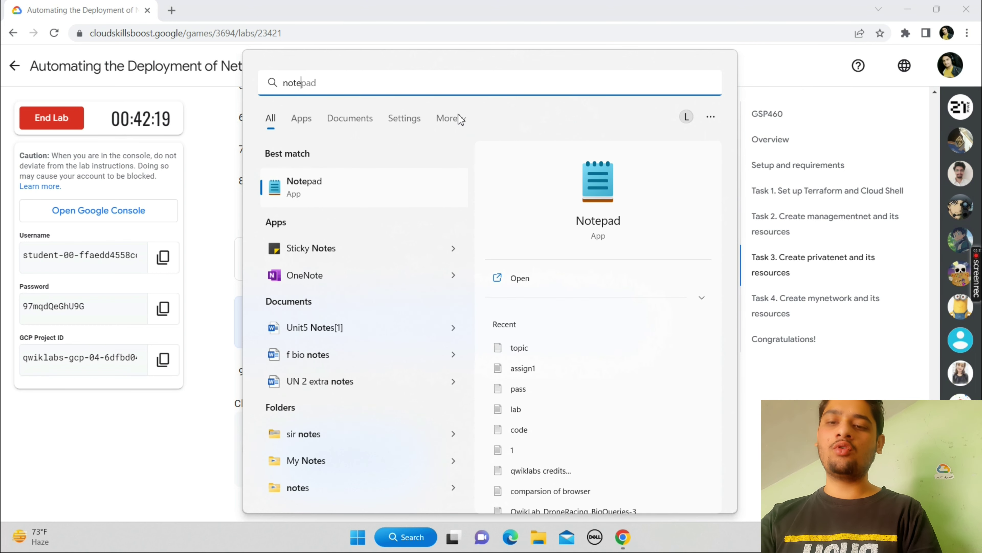
pyautogui.click(519, 278)
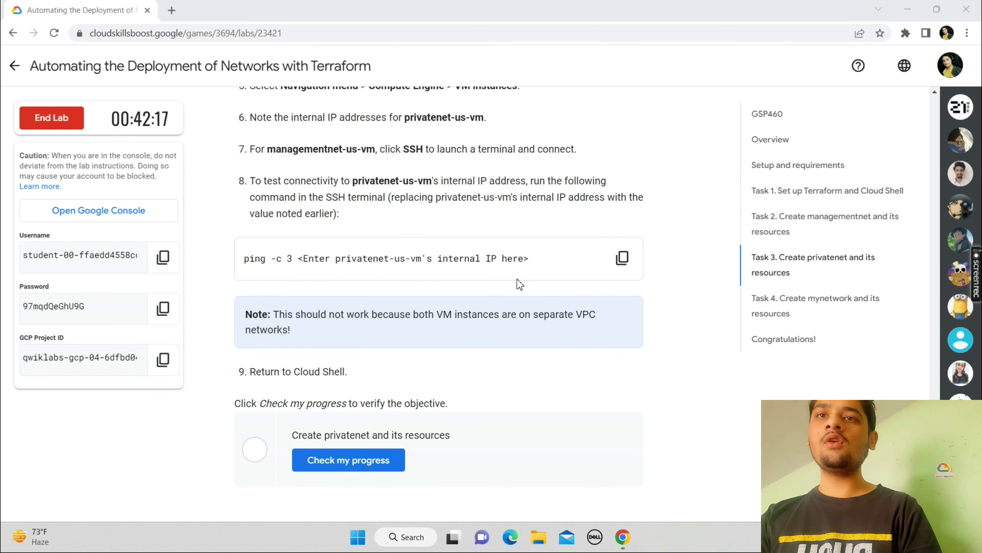
pyautogui.hotkey('ctrl', 'v')
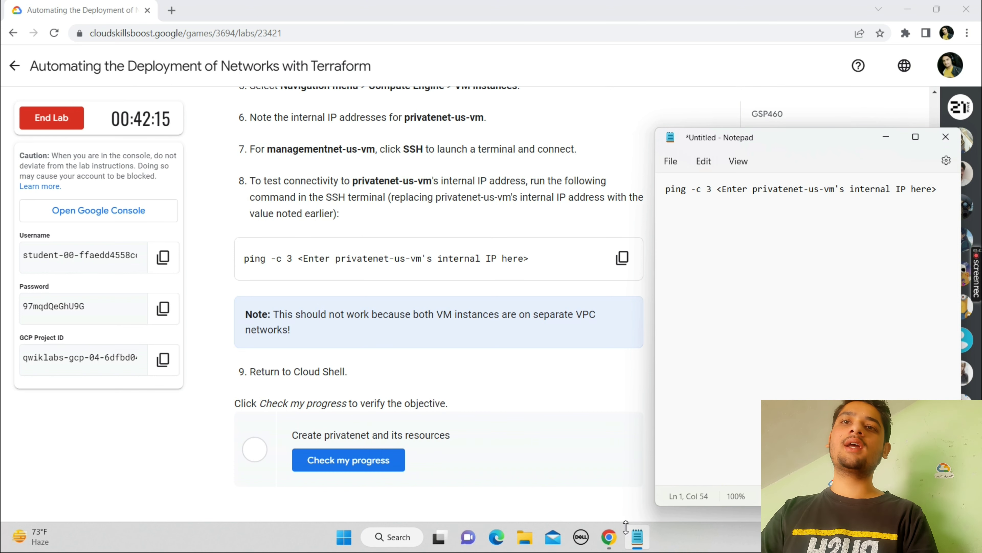
# Shrink the Cloud Shell terminal on the VM instances page and copy privatenet-us-vm's internal IP address.
pyautogui.click(610, 545)
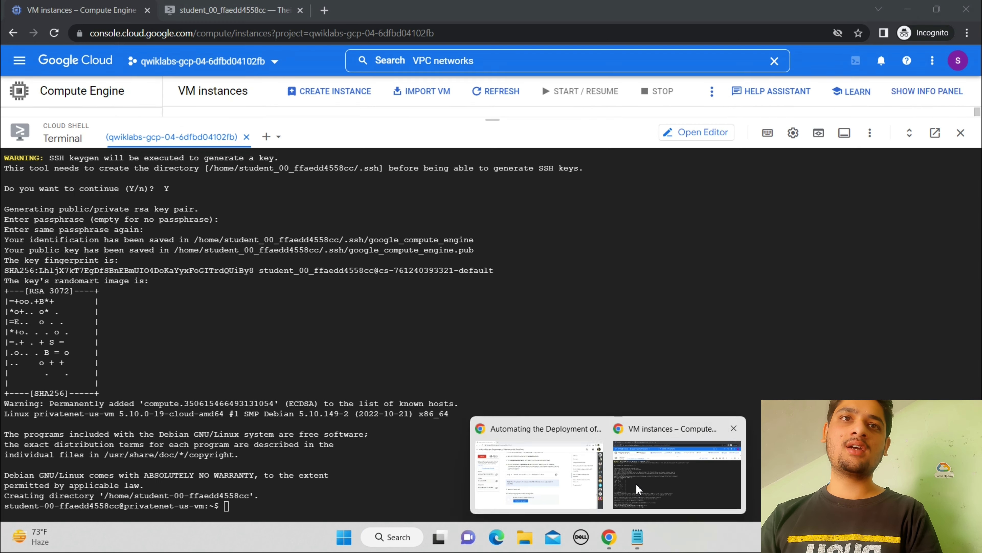
pyautogui.click(637, 490)
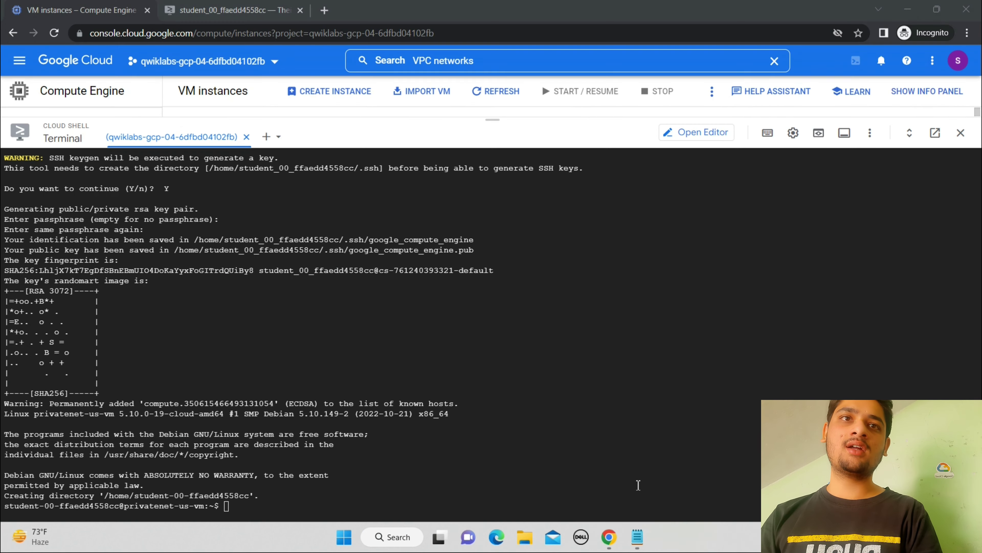
pyautogui.moveTo(499, 120); pyautogui.dragTo(493, 494)
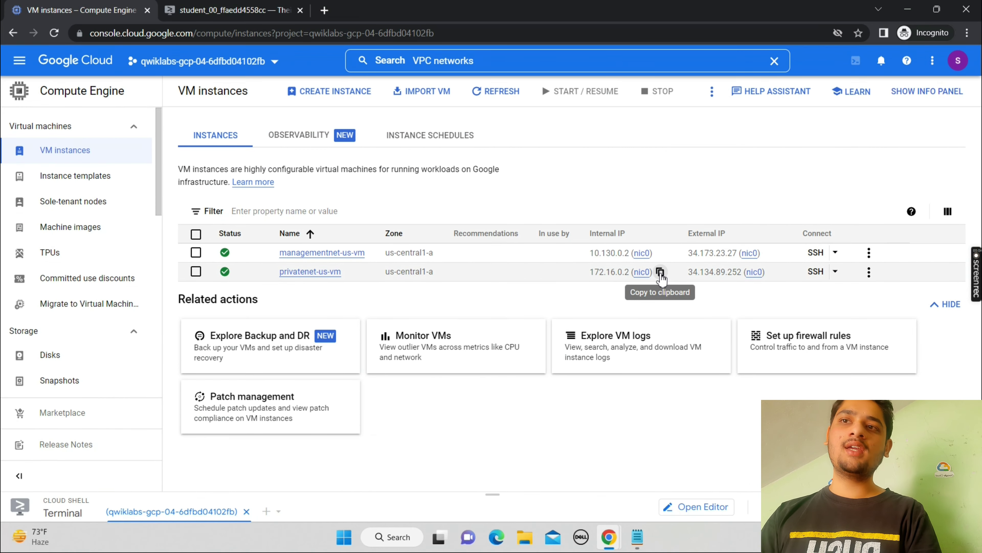
pyautogui.click(660, 272)
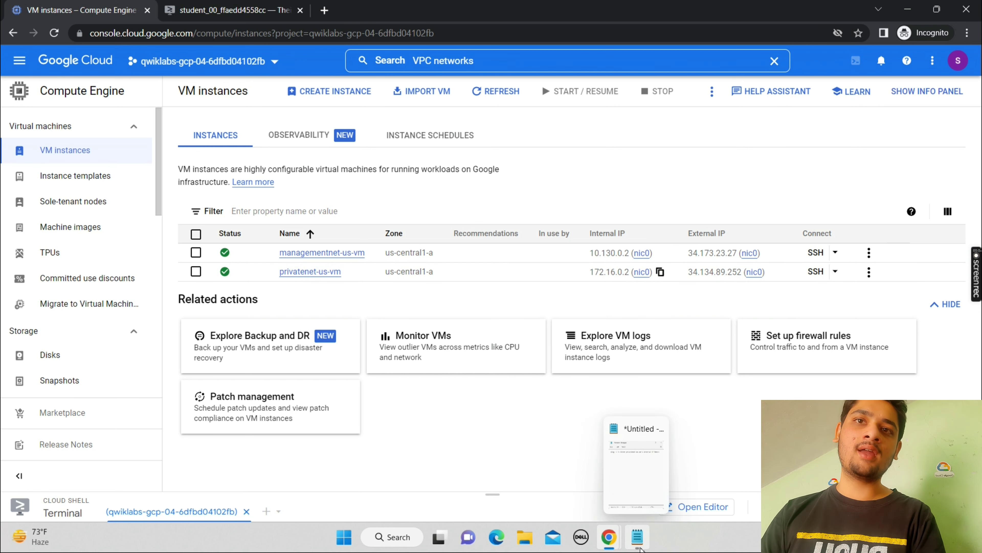
# Replace the placeholder in Notepad's ping command with 172.16.0.2 and copy the completed command.
pyautogui.click(638, 540)
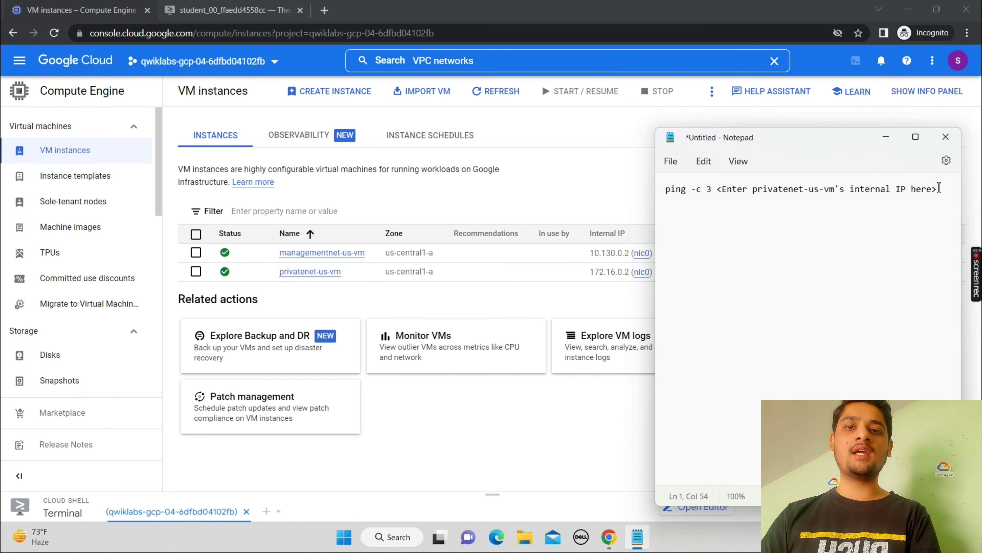
pyautogui.press('BackSpace')
pyautogui.press('BackSpace')
pyautogui.press('BackSpace')
pyautogui.press('BackSpace')
pyautogui.press('BackSpace')
pyautogui.press('BackSpace')
pyautogui.press('BackSpace')
pyautogui.press('BackSpace')
pyautogui.press('BackSpace')
pyautogui.press('BackSpace')
pyautogui.press('BackSpace')
pyautogui.press('BackSpace')
pyautogui.press('BackSpace')
pyautogui.press('BackSpace')
pyautogui.press('BackSpace')
pyautogui.press('BackSpace')
pyautogui.press('BackSpace')
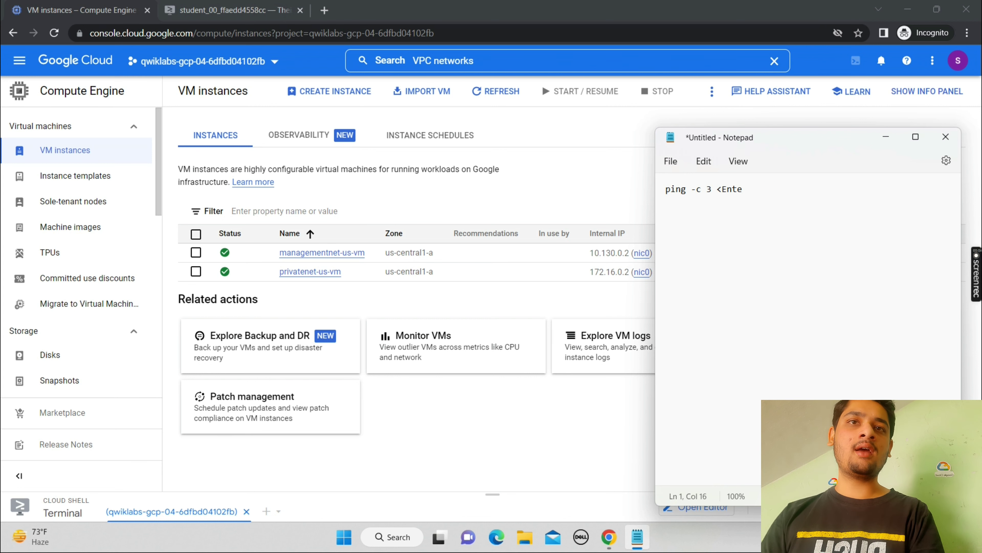
pyautogui.hotkey('ctrl', 'v')
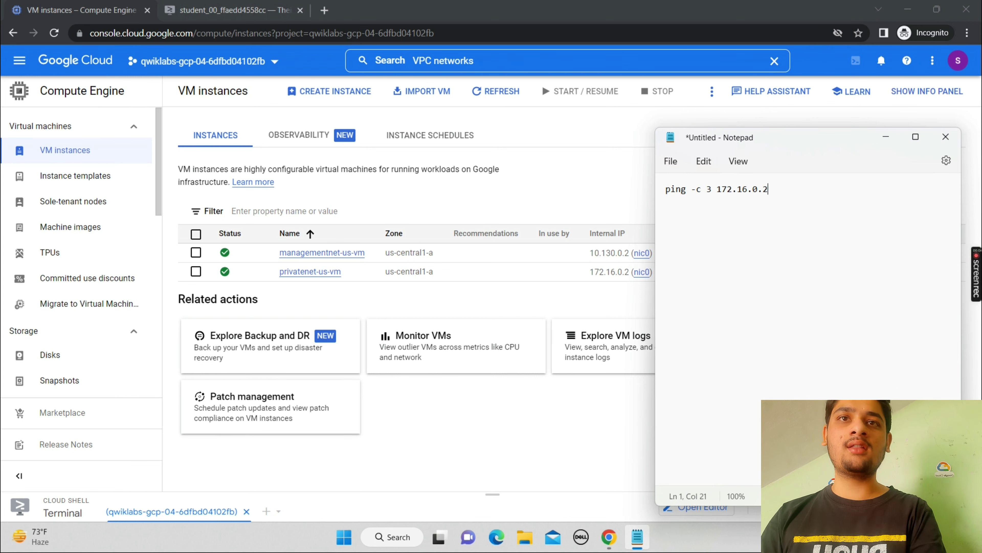
pyautogui.hotkey('ctrl', 'a')
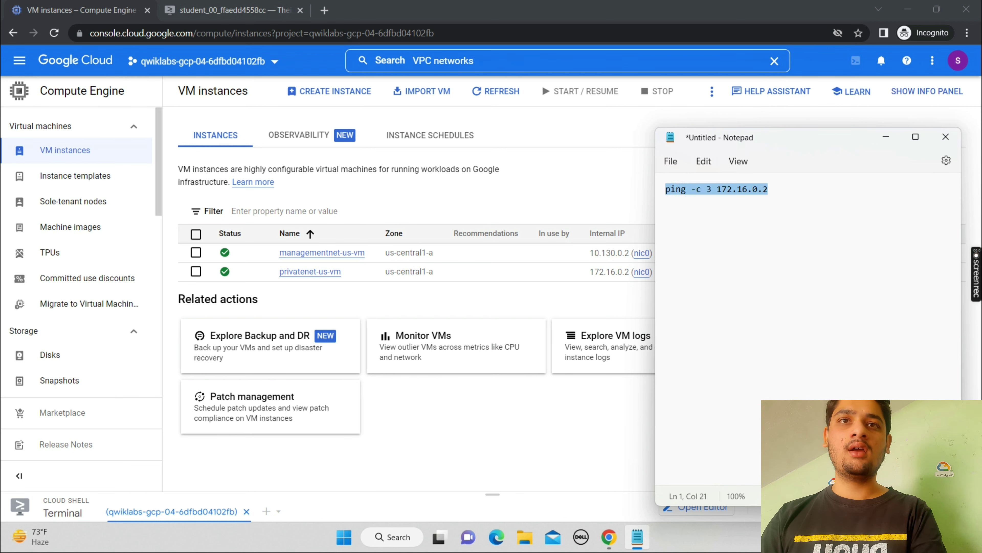
# Enlarge the Cloud Shell terminal again and run "ping -c 3 172.16.0.2" in the privatenet-us-vm SSH session.
pyautogui.click(600, 414)
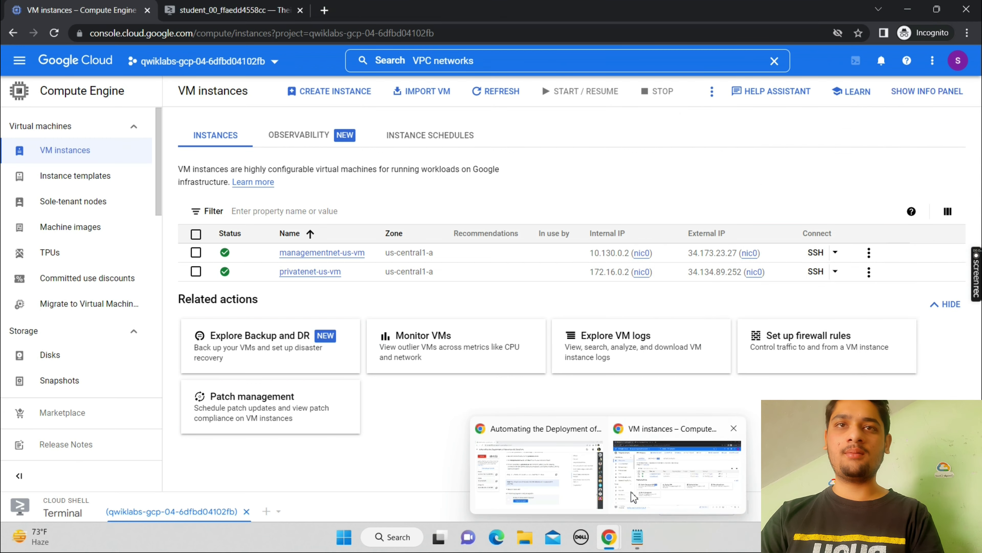
pyautogui.moveTo(493, 489); pyautogui.dragTo(550, 103)
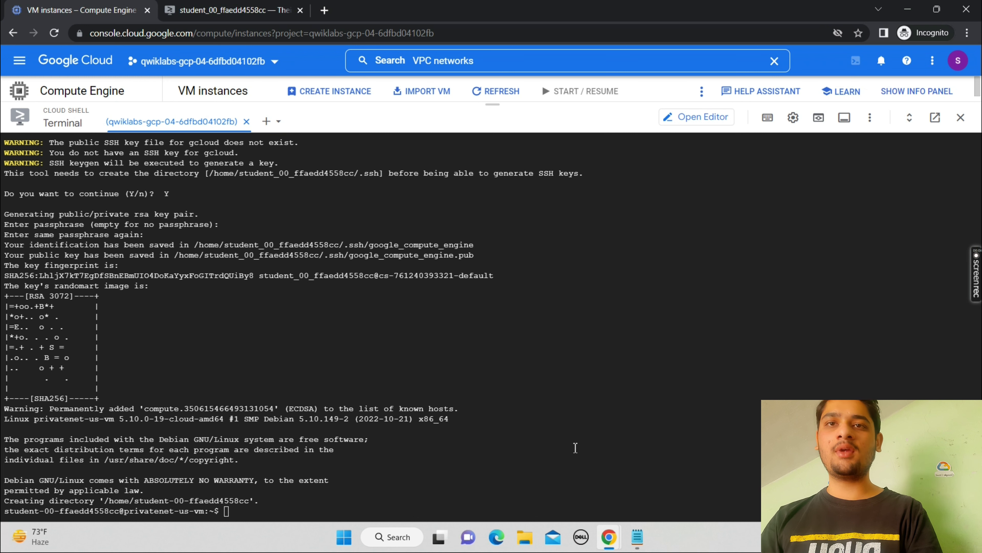
pyautogui.hotkey('ctrl', 'v')
pyautogui.press('Return')
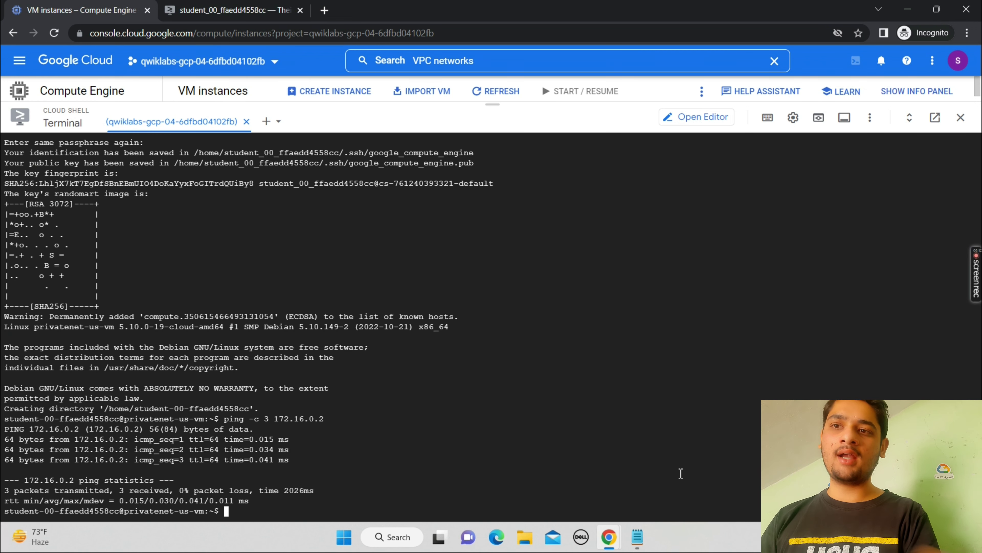
# Return to the lab page and check progress for the "Create privatenet and its resources" objective.
pyautogui.moveTo(619, 525)
pyautogui.click(538, 470)
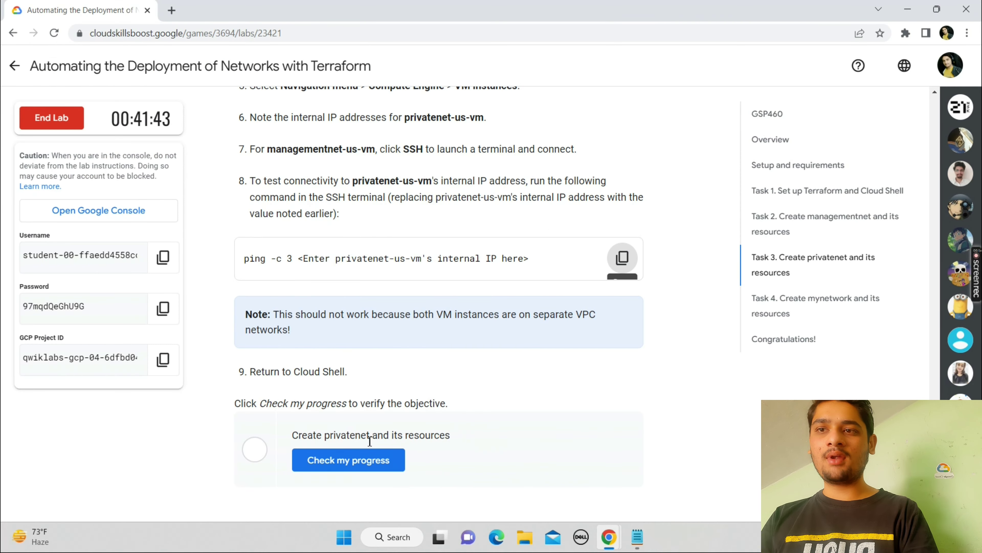
pyautogui.click(364, 463)
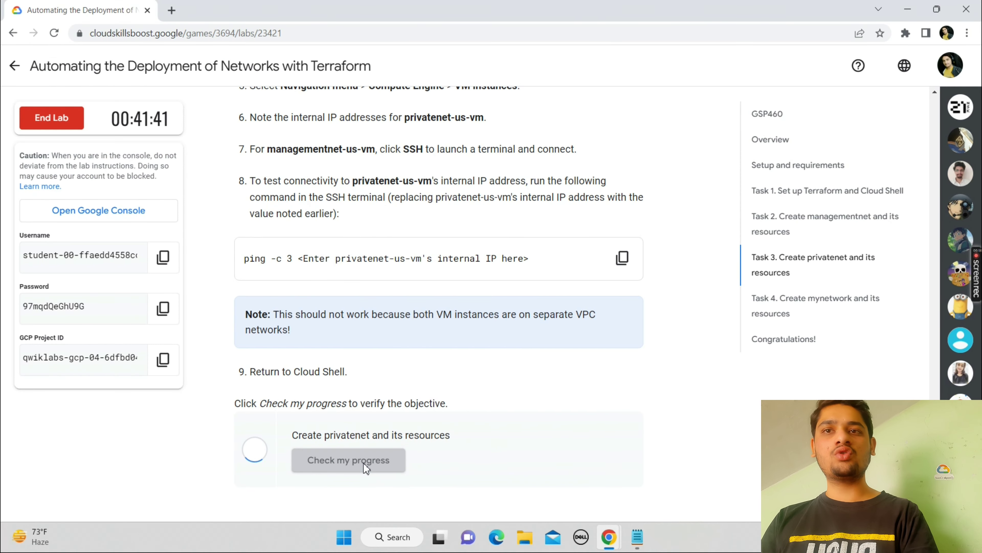
# Copy the file name mynetwork.tf from the lab's Configure mynetwork instructions and switch to the Cloud Shell Editor.
pyautogui.scroll(-10, 364, 463)
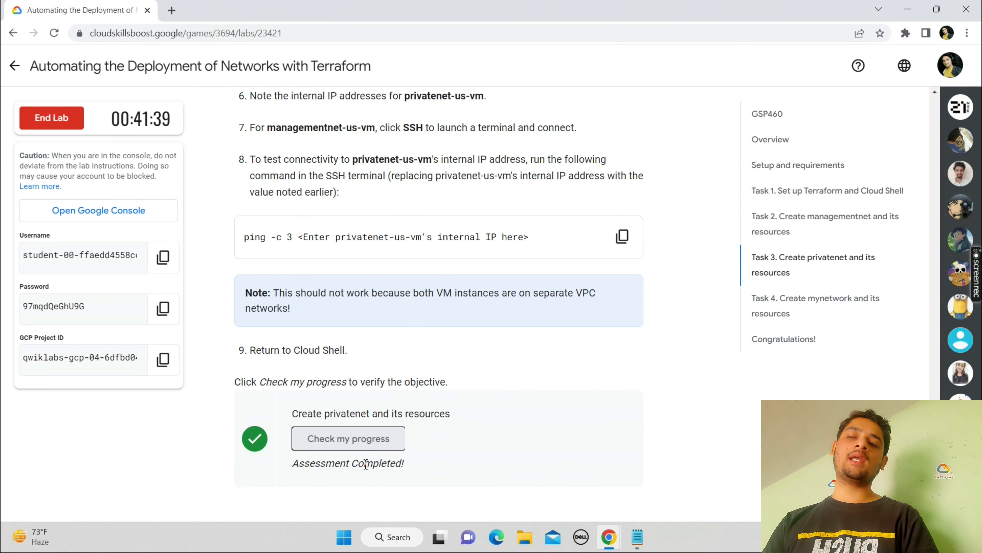
pyautogui.scroll(-1, 366, 468)
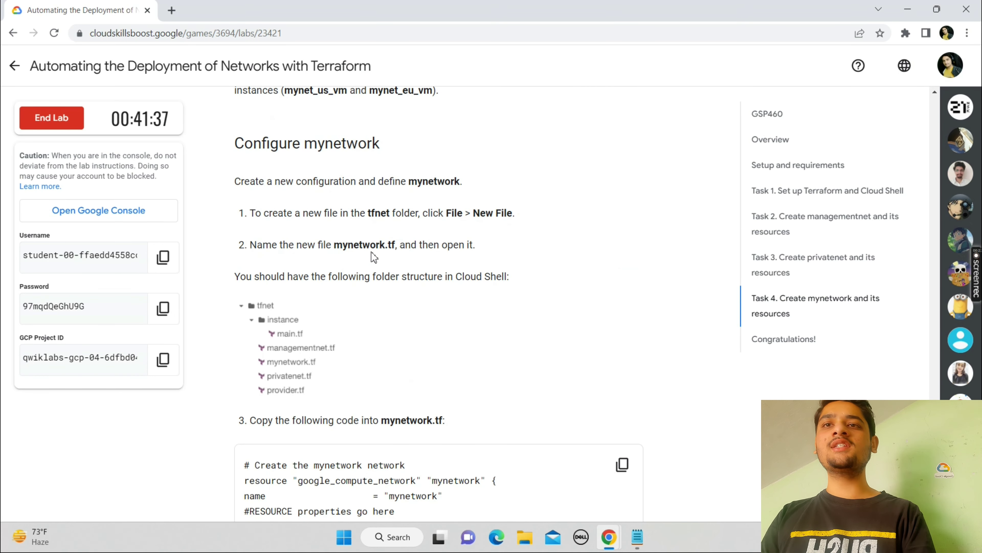
pyautogui.moveTo(337, 246); pyautogui.dragTo(401, 249)
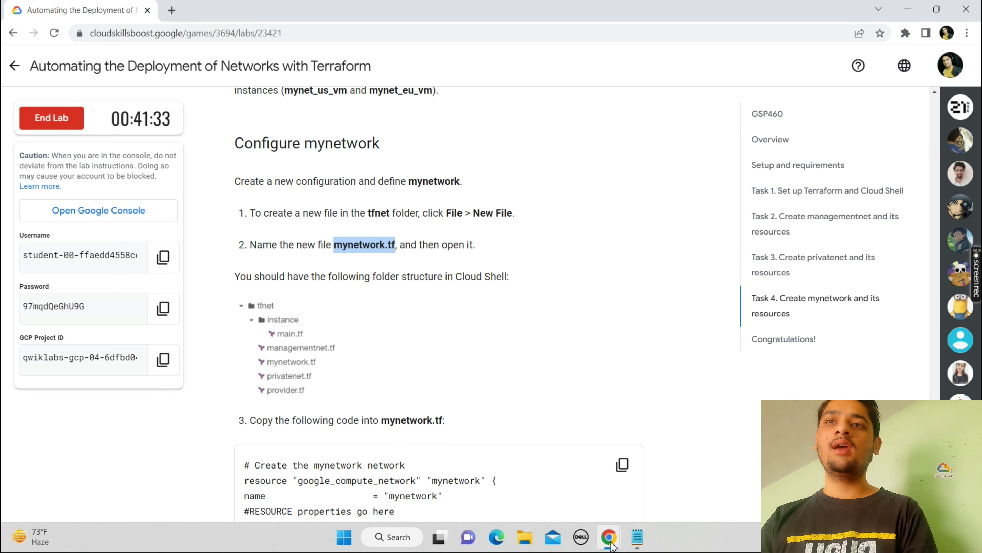
pyautogui.moveTo(612, 546)
pyautogui.click(681, 474)
pyautogui.click(232, 10)
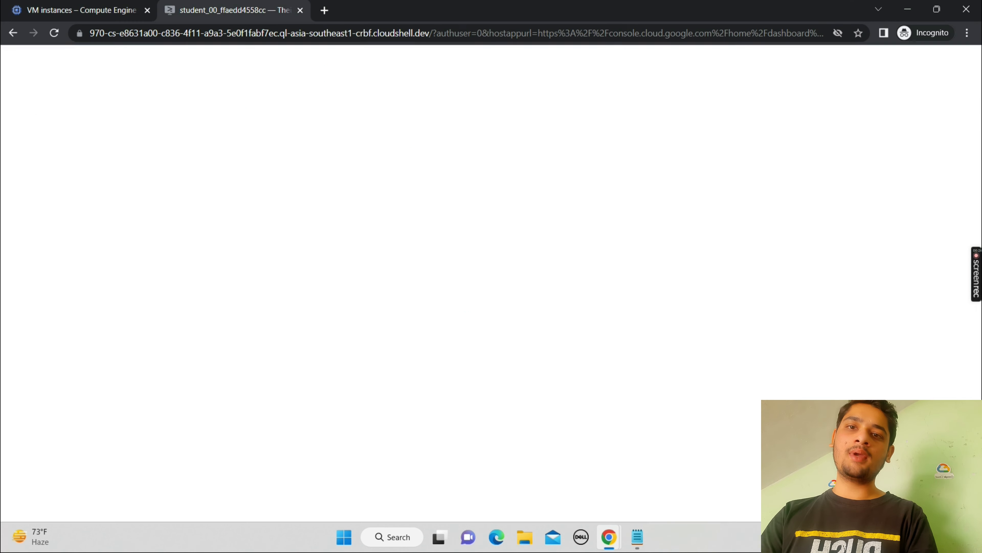
# Create a folder named mynetwork.tf inside the tfnet folder.
pyautogui.rightClick(100, 125)
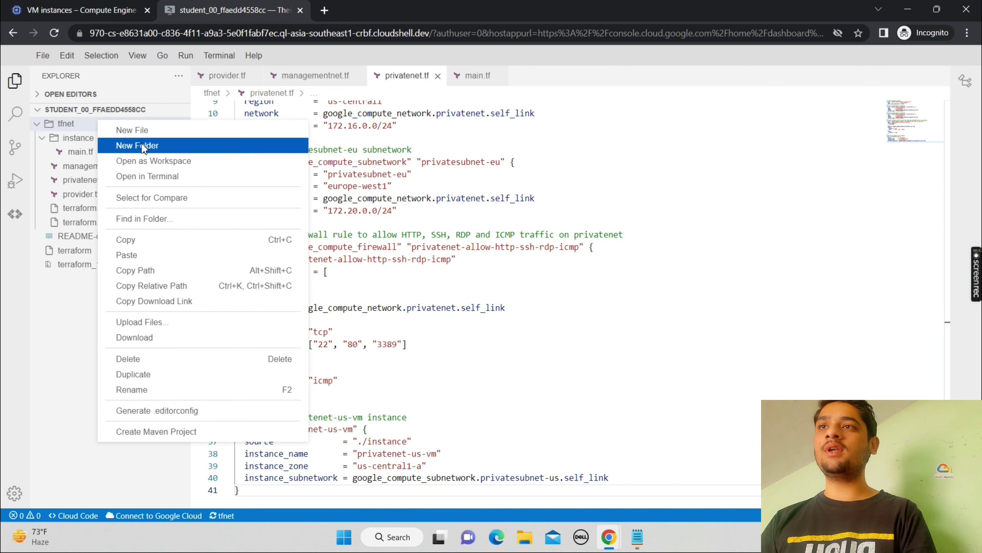
pyautogui.click(143, 148)
pyautogui.hotkey('ctrl', 'v')
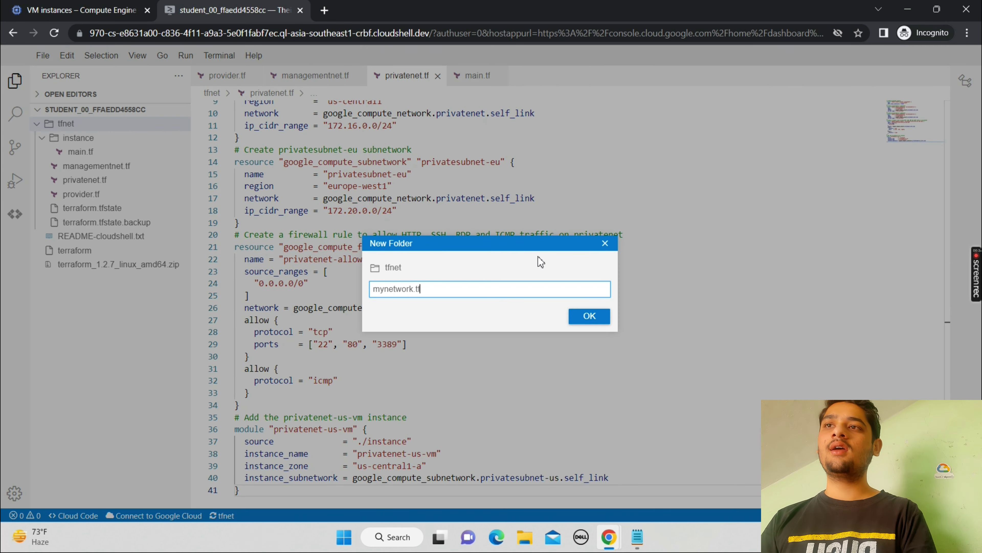
pyautogui.click(589, 316)
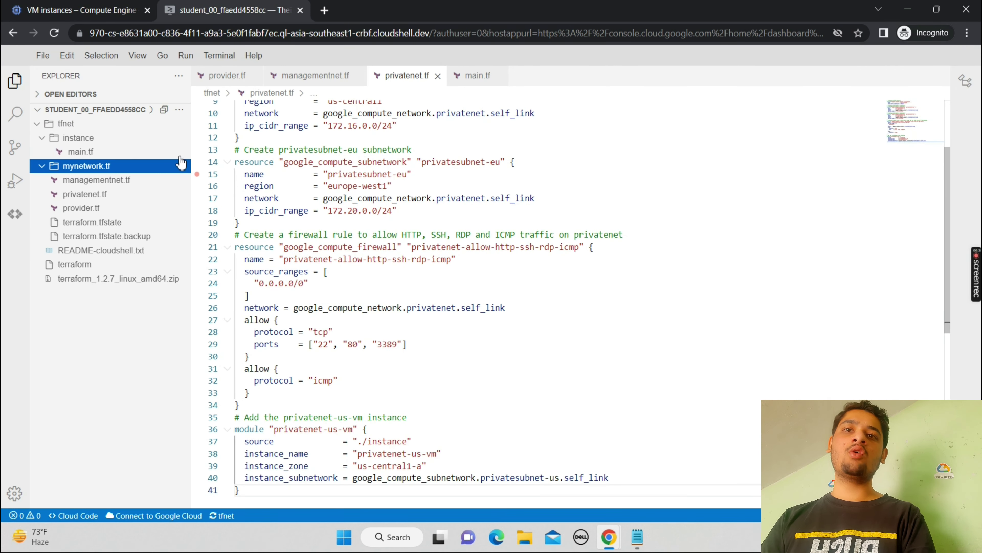
# Delete the mistakenly created mynetwork.tf folder from tfnet.
pyautogui.rightClick(159, 171)
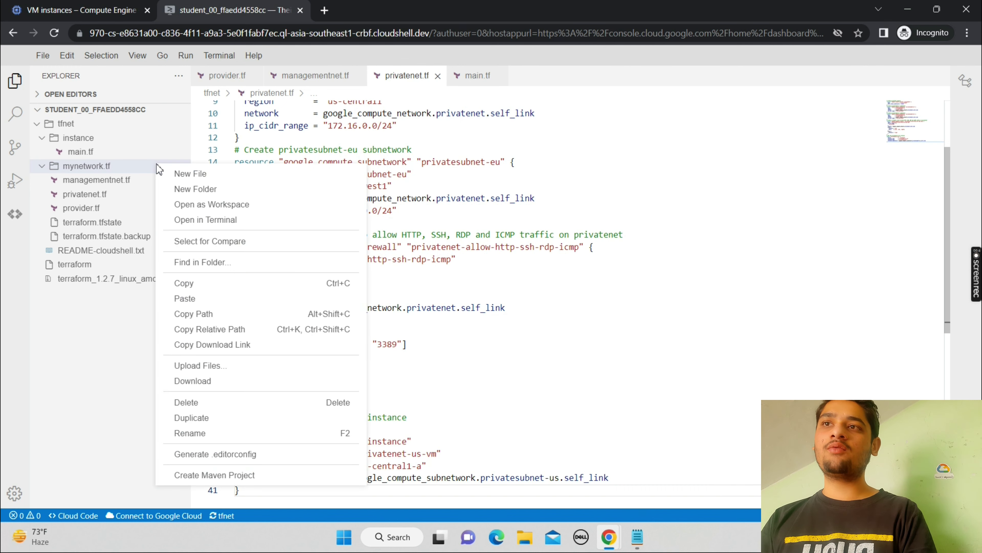
pyautogui.click(250, 402)
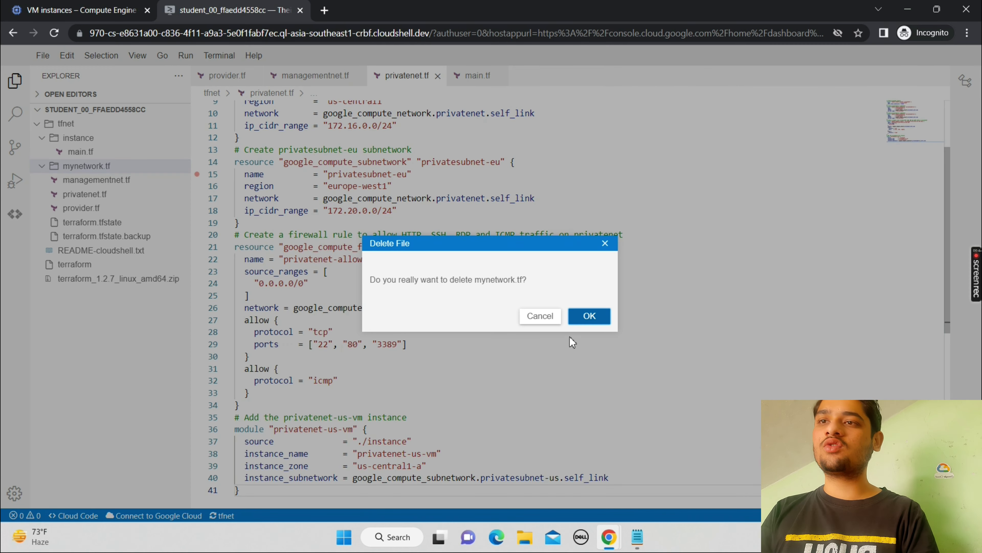
pyautogui.click(588, 316)
# Create a file named mynetwork.tf inside the tfnet folder.
pyautogui.moveTo(612, 532)
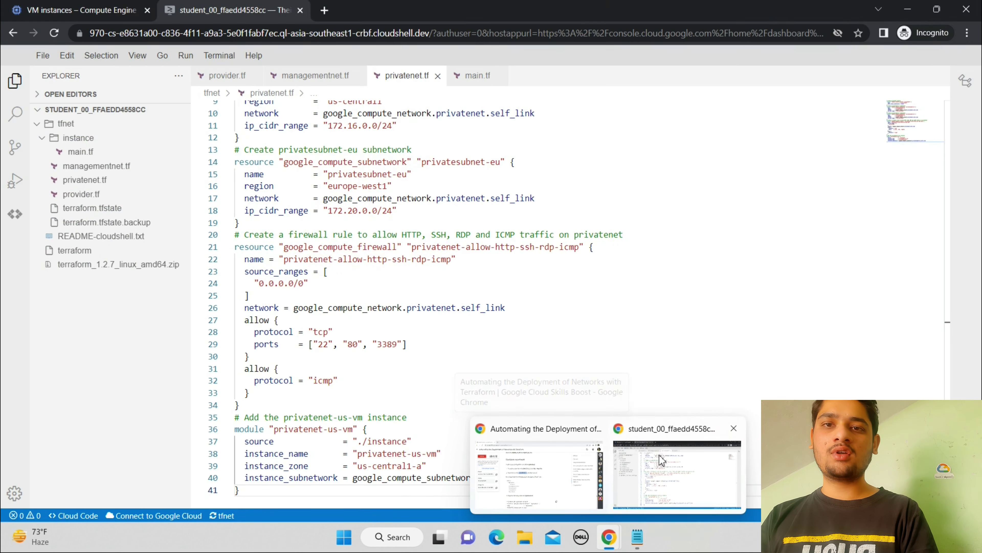
pyautogui.click(662, 460)
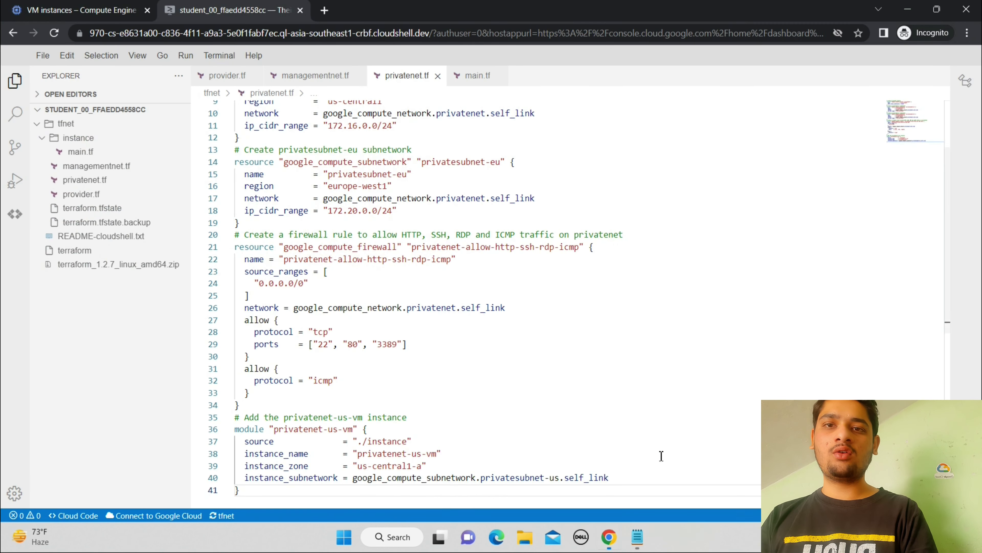
pyautogui.rightClick(126, 124)
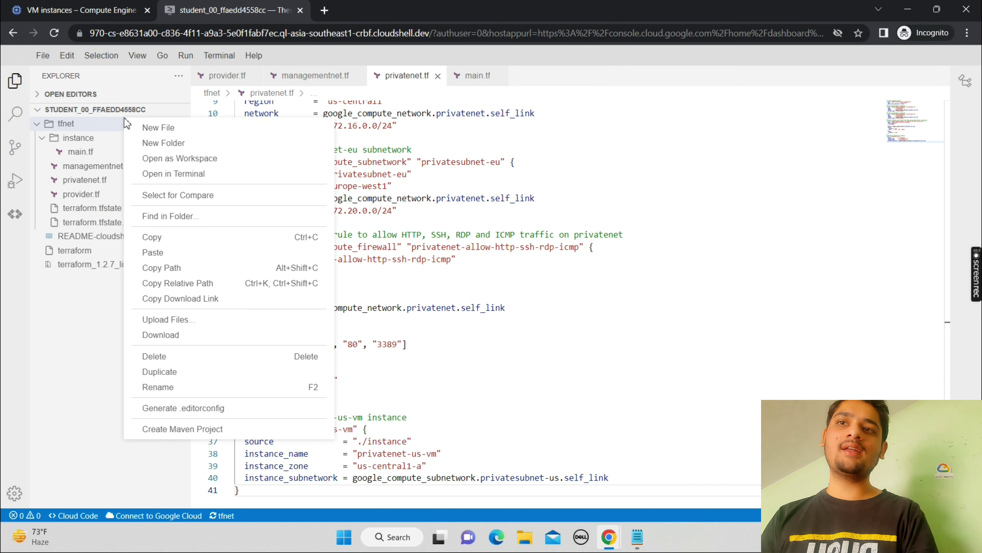
pyautogui.click(151, 128)
pyautogui.press('End')
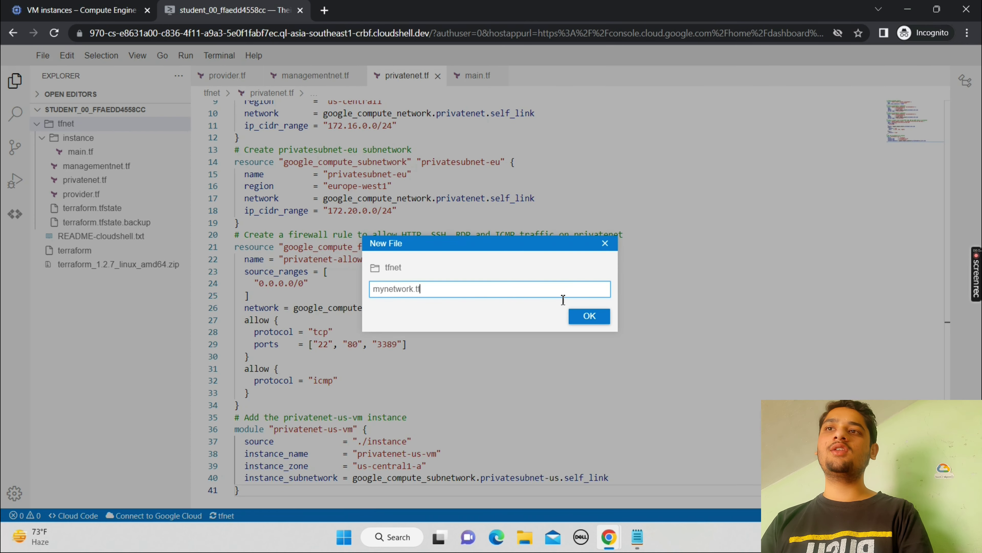
pyautogui.click(586, 316)
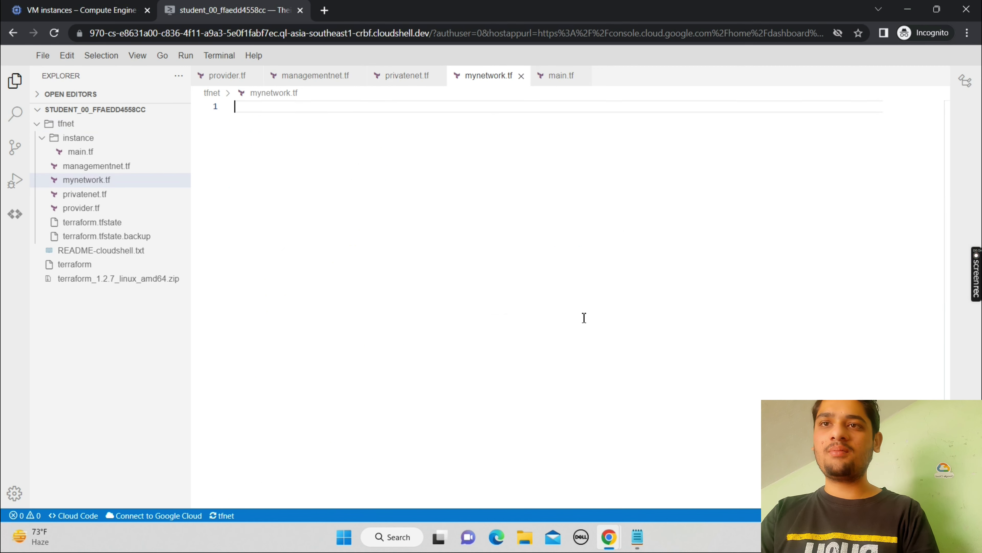
# Copy the lab's "Create the mynetwork network" code block and paste it into the empty mynetwork.tf file.
pyautogui.moveTo(620, 542)
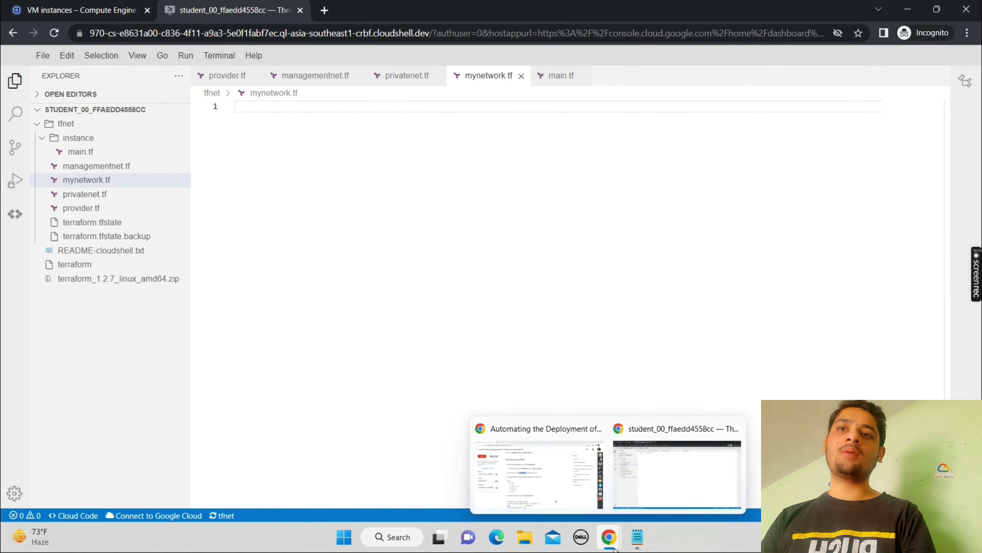
pyautogui.click(568, 493)
pyautogui.scroll(-1, 570, 493)
pyautogui.scroll(-3, 569, 493)
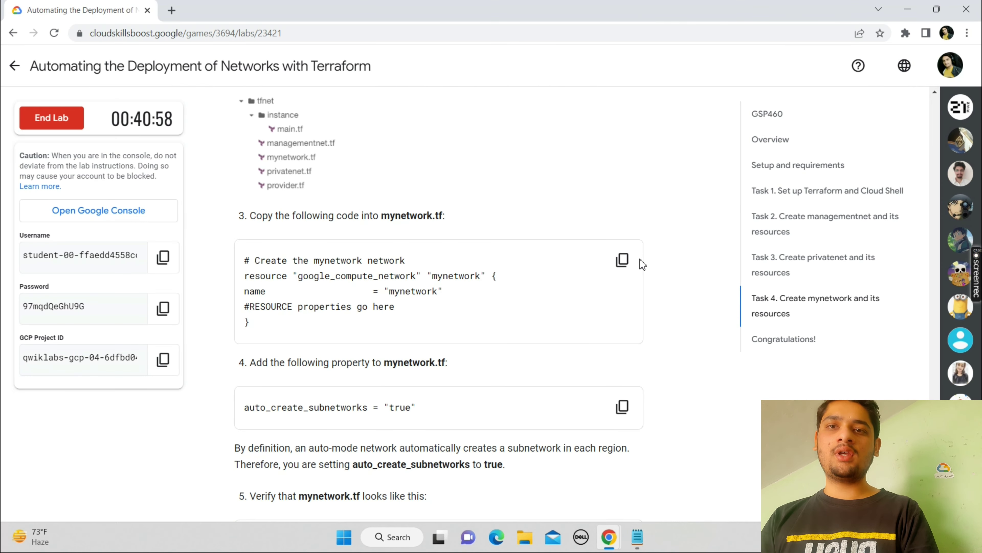
pyautogui.click(622, 260)
pyautogui.moveTo(609, 536)
pyautogui.click(654, 463)
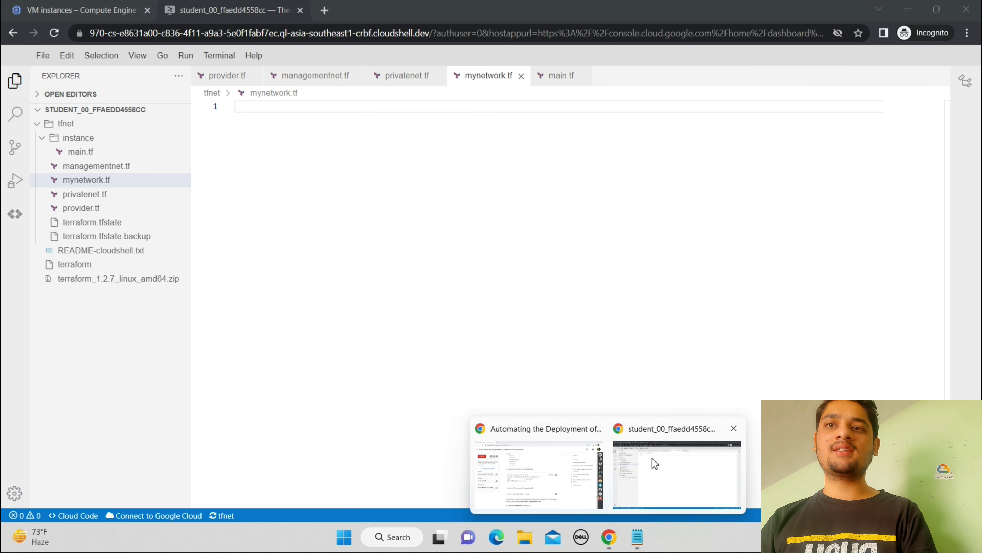
pyautogui.hotkey('ctrl', 'v')
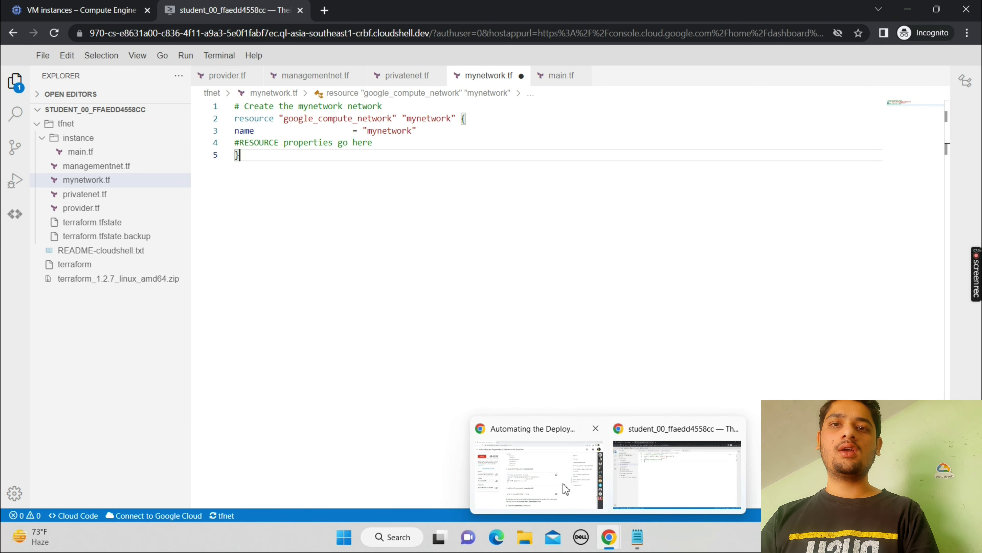
# Copy the property auto_create_subnetworks = "true" from the lab and insert it below the name line in mynetwork.tf.
pyautogui.click(565, 489)
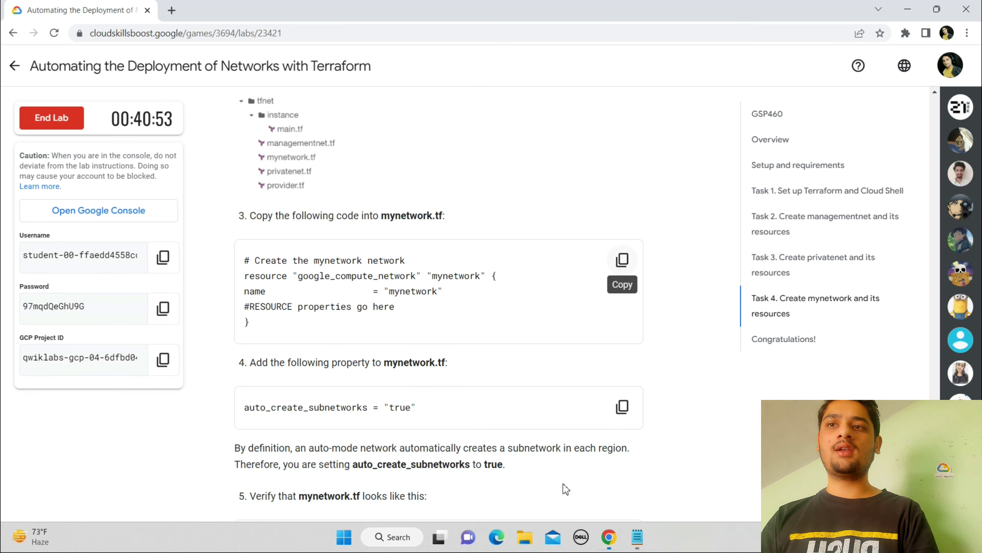
pyautogui.click(621, 416)
pyautogui.moveTo(609, 537)
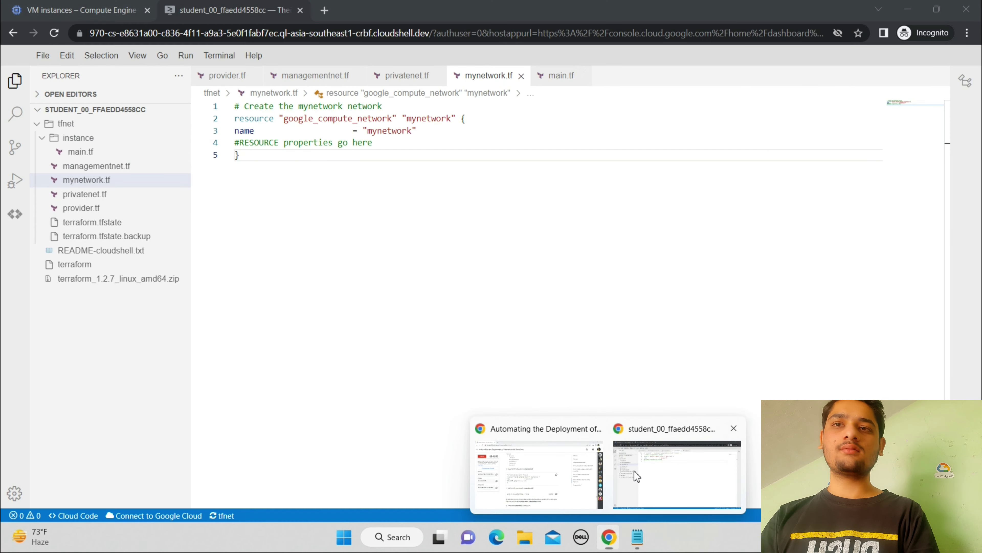
pyautogui.click(634, 470)
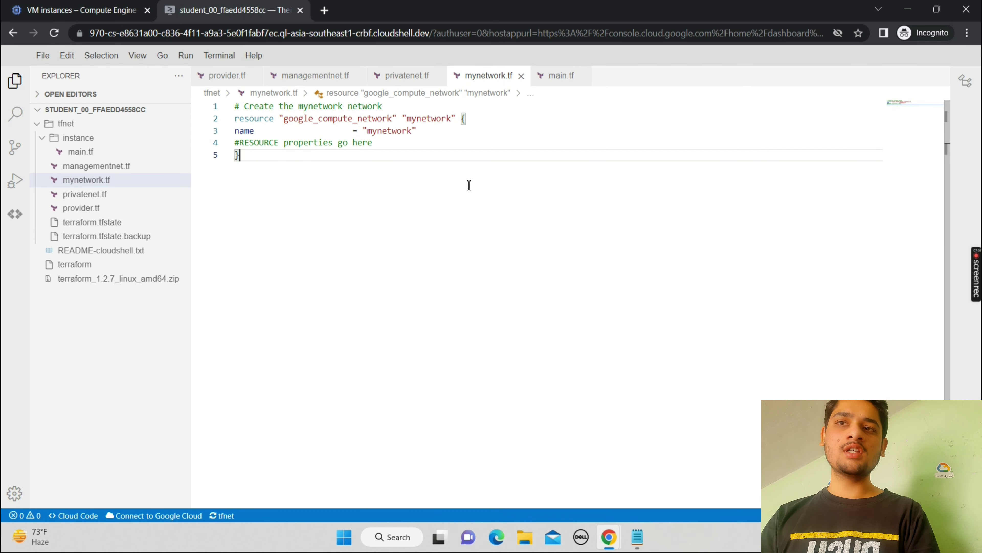
pyautogui.click(431, 129)
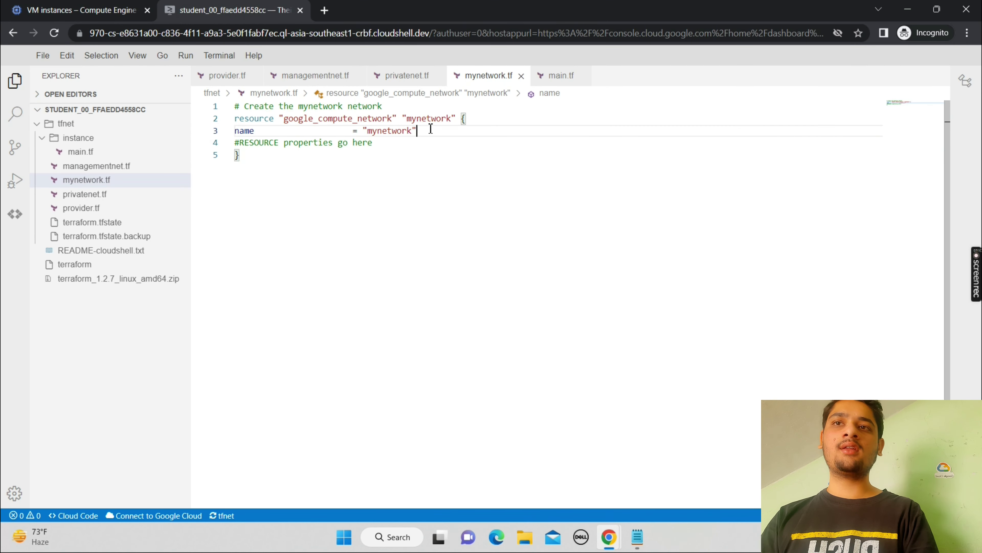
pyautogui.press('Return')
pyautogui.hotkey('ctrl', 'v')
# Check the network resource in mynetwork.tf against the lab's reference code block.
pyautogui.moveTo(609, 537)
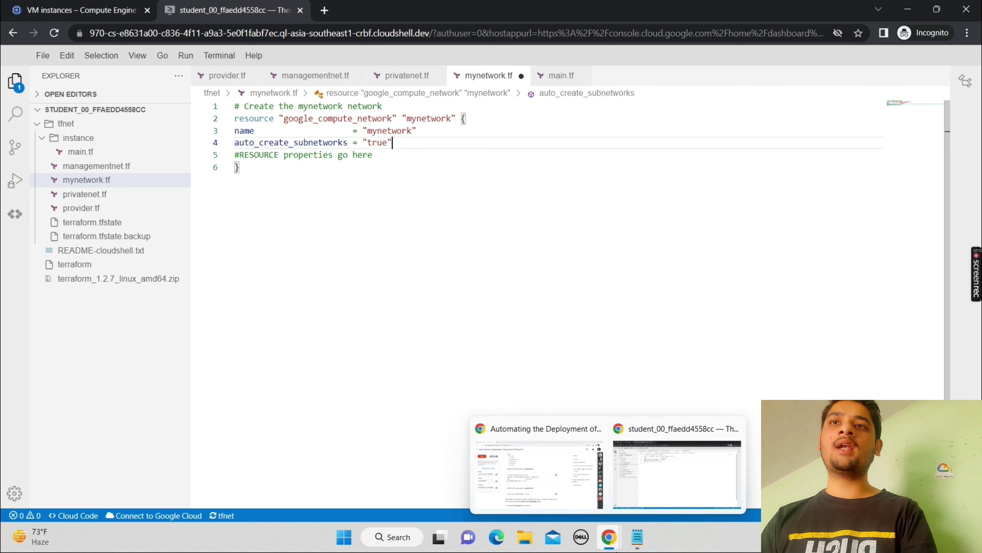
pyautogui.click(559, 454)
pyautogui.scroll(-1, 559, 454)
pyautogui.scroll(-5, 560, 454)
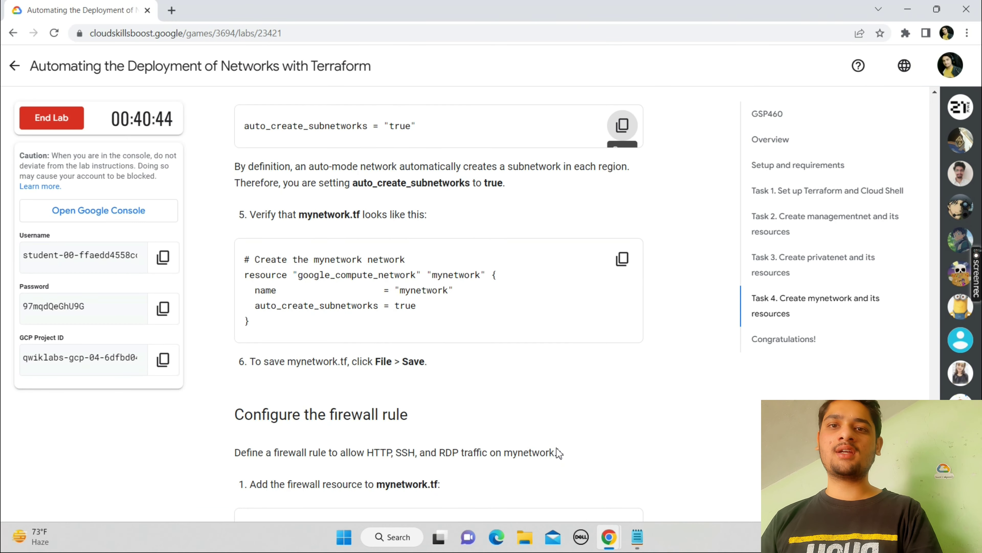
pyautogui.click(622, 259)
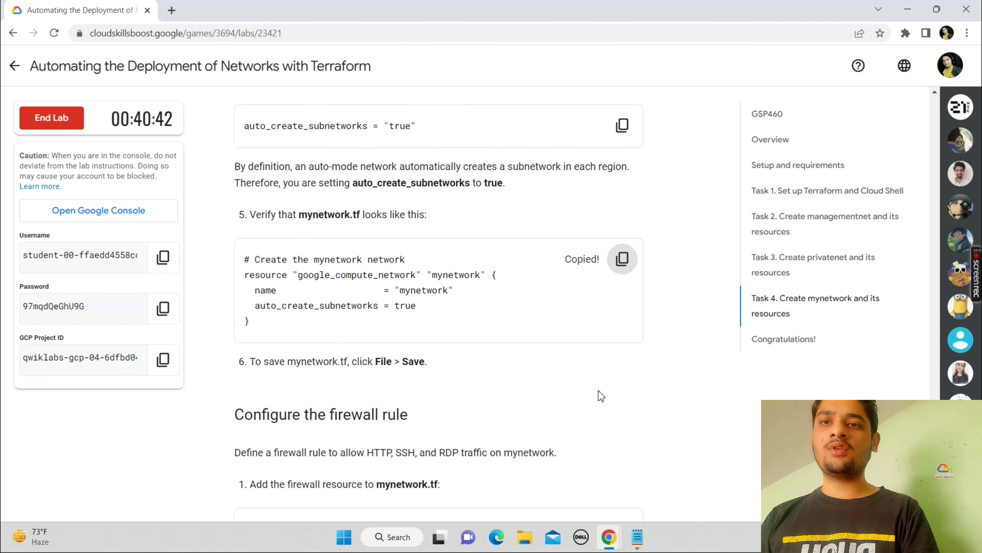
pyautogui.moveTo(609, 538)
pyautogui.click(665, 418)
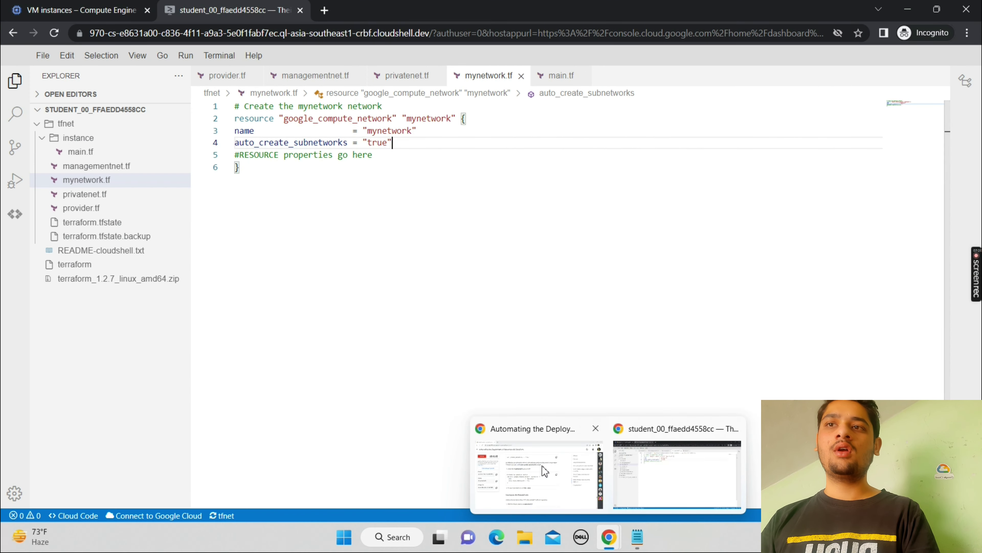
# Copy the mynetwork-allow-http-ssh-rdp-icmp firewall resource from the lab and append it after the network resource in mynetwork.tf.
pyautogui.click(542, 467)
pyautogui.scroll(-5, 542, 466)
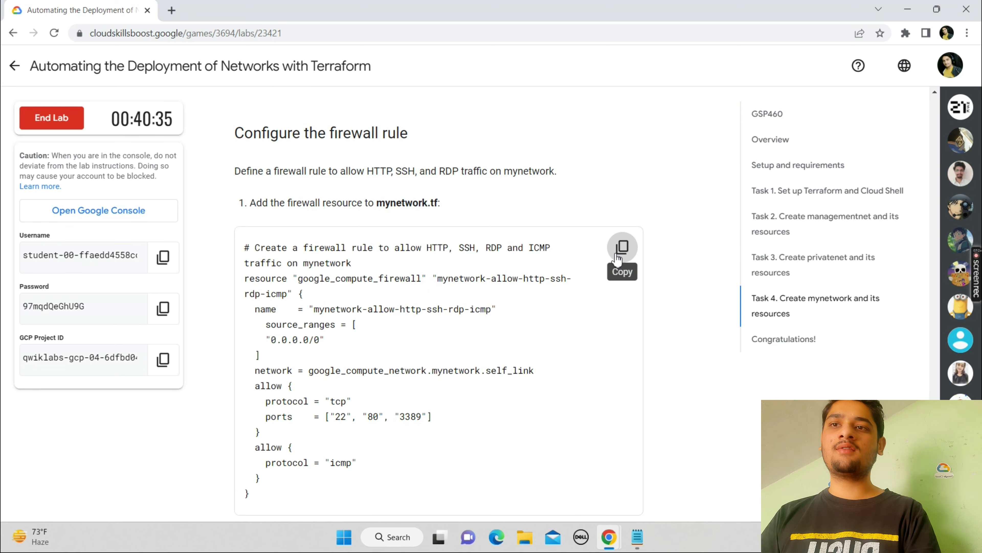
pyautogui.click(622, 247)
pyautogui.moveTo(617, 532)
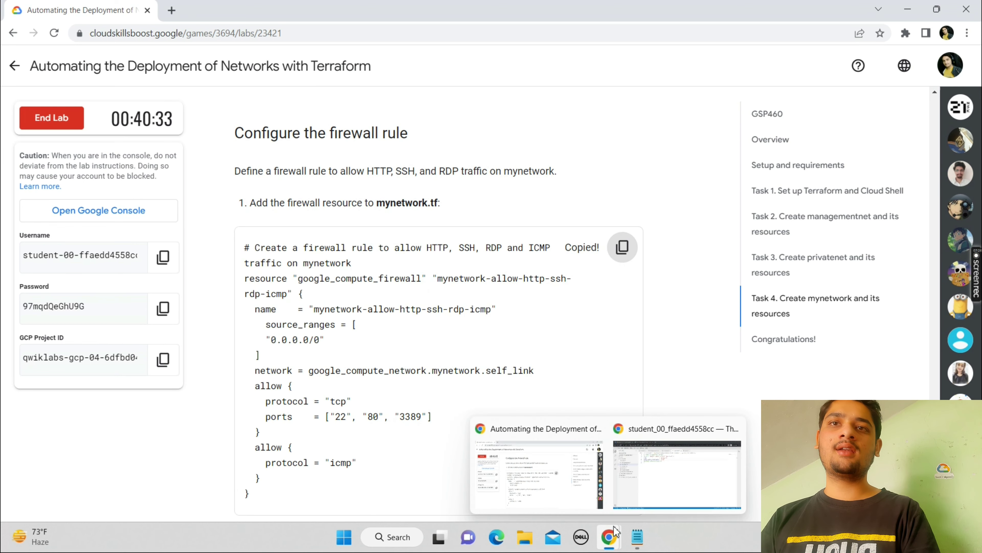
pyautogui.click(642, 487)
pyautogui.click(264, 179)
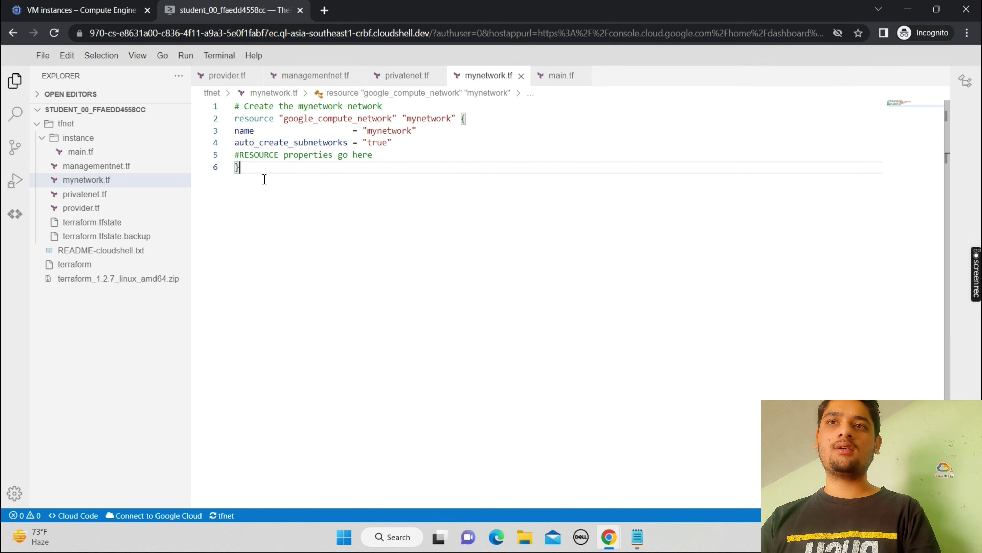
pyautogui.press('Return')
pyautogui.hotkey('ctrl', 'v')
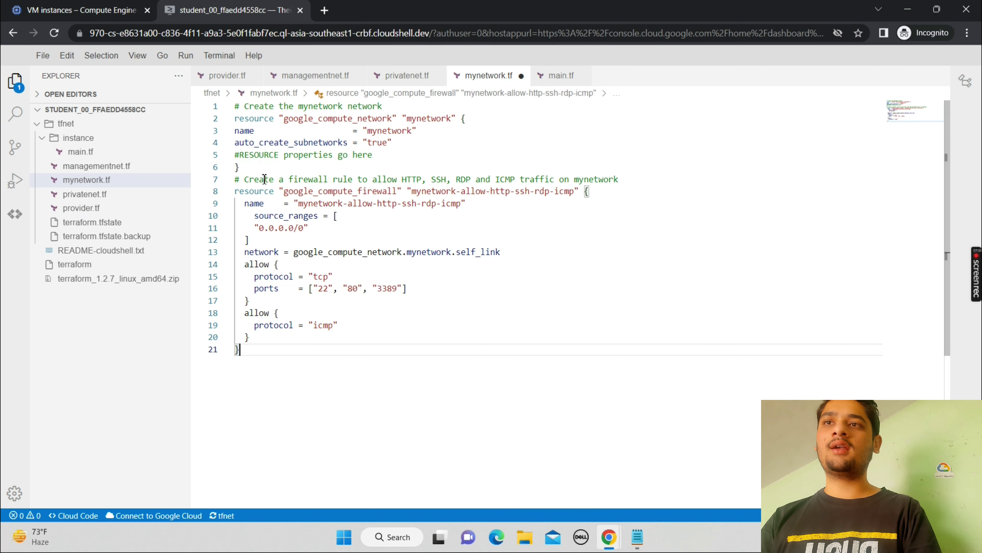
# Copy the mynet-us-vm and mynet-eu-vm instance modules from the lab and append them after the firewall resource in mynetwork.tf.
pyautogui.moveTo(609, 536)
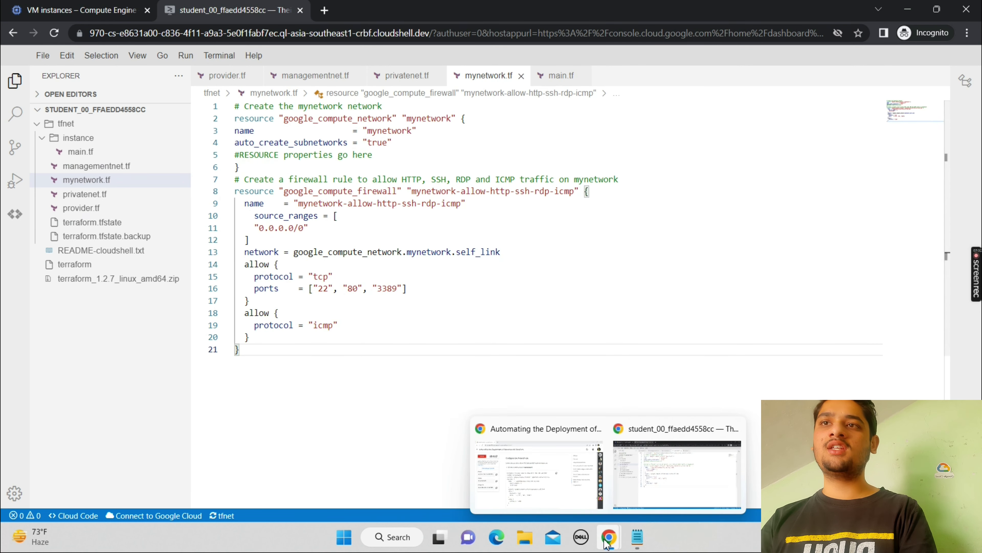
pyautogui.click(560, 502)
pyautogui.scroll(-10, 559, 499)
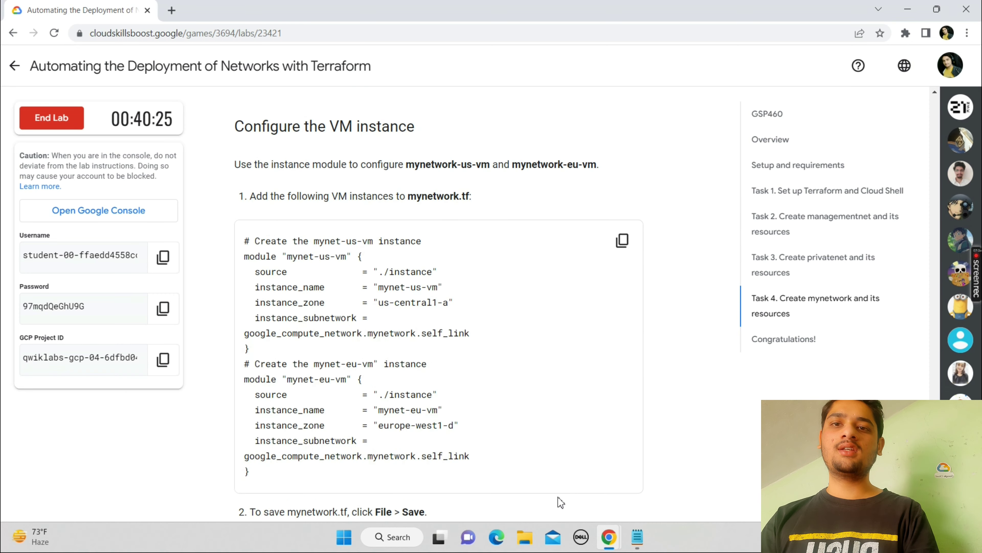
pyautogui.click(620, 244)
pyautogui.moveTo(601, 527)
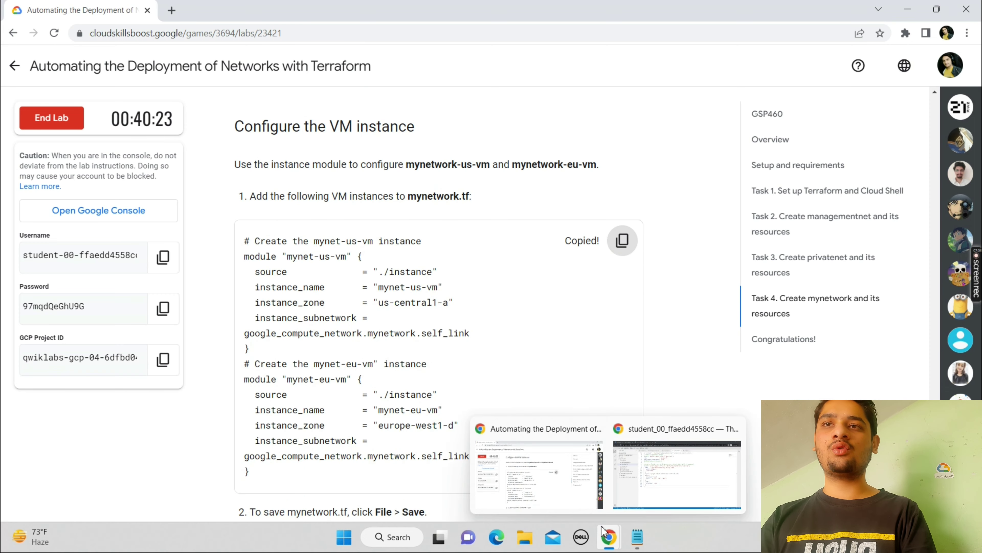
pyautogui.click(634, 480)
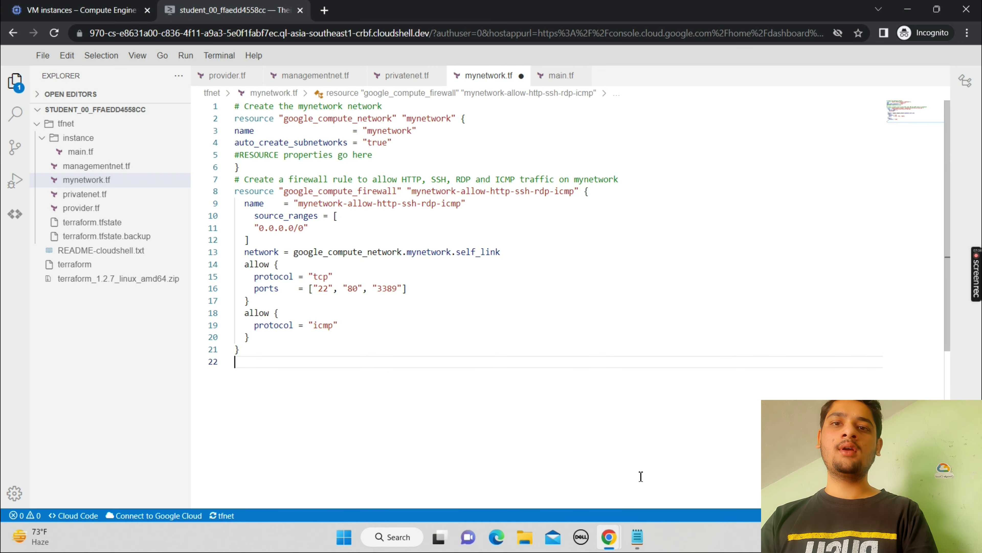
pyautogui.hotkey('ctrl', 'v')
# Read the lab's instruction after the VM instances and save mynetwork.tf in the editor.
pyautogui.moveTo(609, 536)
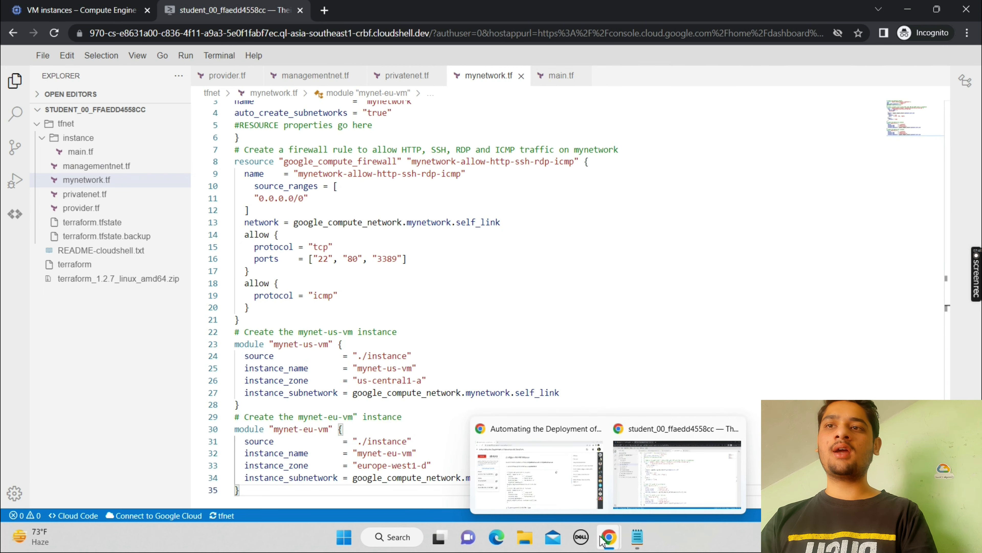
pyautogui.click(536, 467)
pyautogui.scroll(-10, 536, 467)
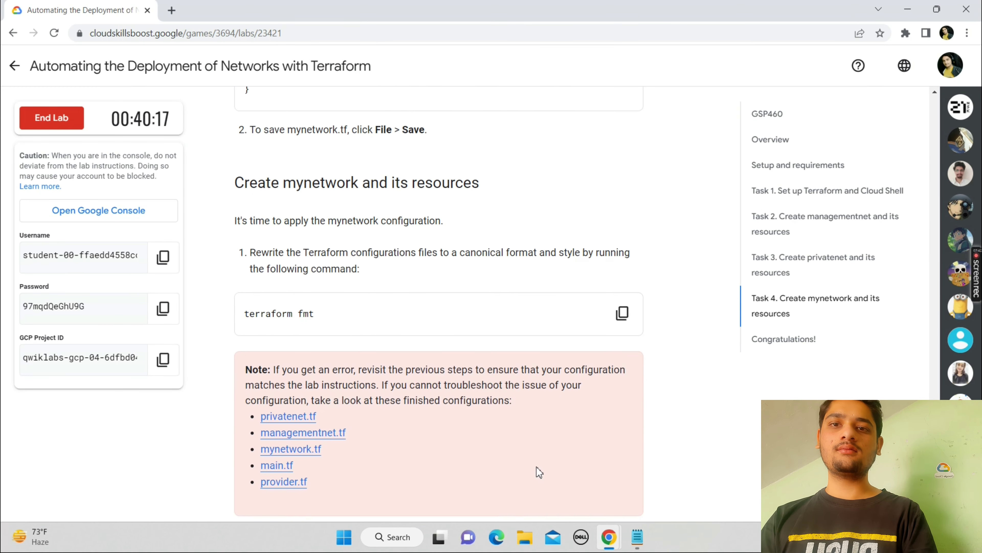
pyautogui.moveTo(609, 537)
pyautogui.click(637, 492)
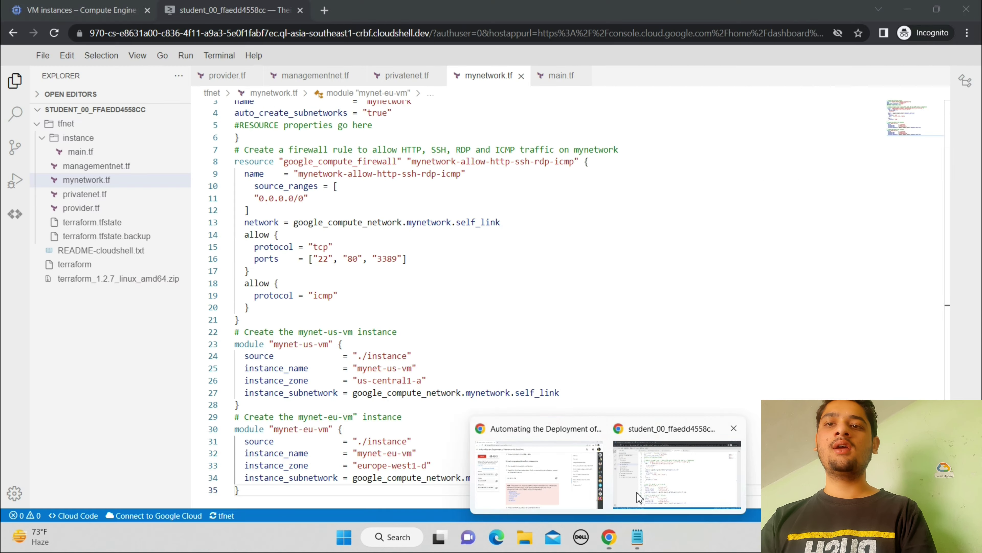
pyautogui.click(43, 55)
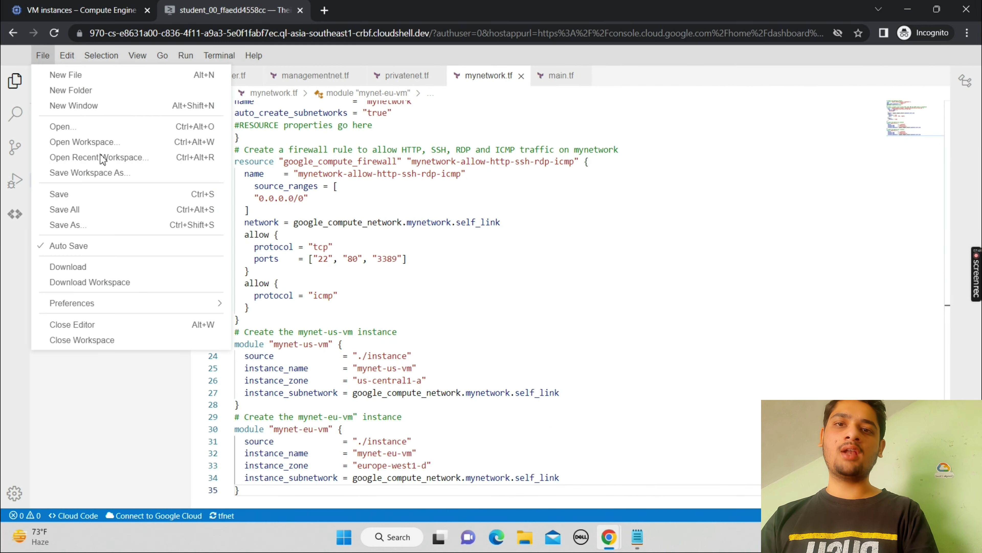
pyautogui.press('Right')
pyautogui.click(43, 56)
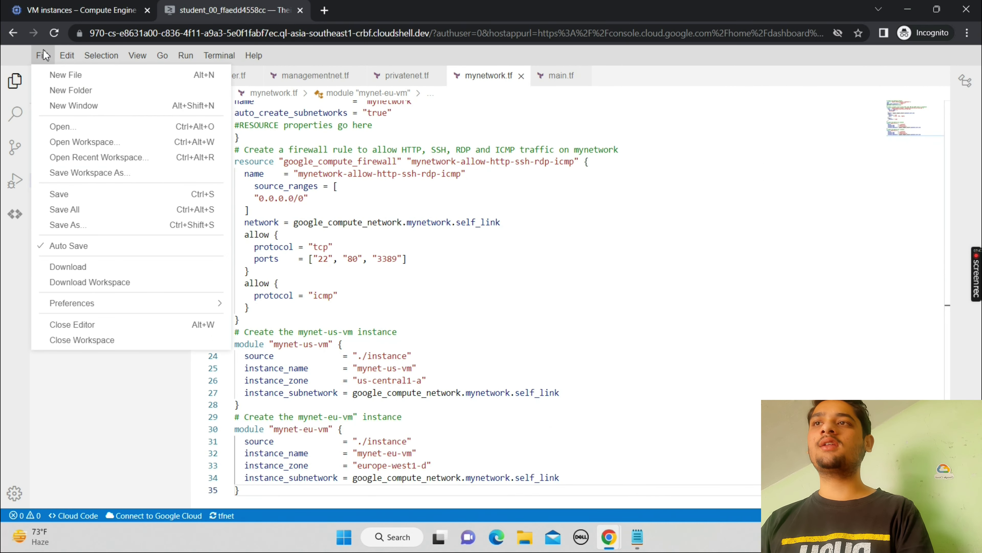
pyautogui.click(68, 195)
# Copy the lab's terraform fmt command, exit the privatenet-us-vm session in the Cloud Shell terminal, and run the command in the tfnet directory.
pyautogui.moveTo(609, 536)
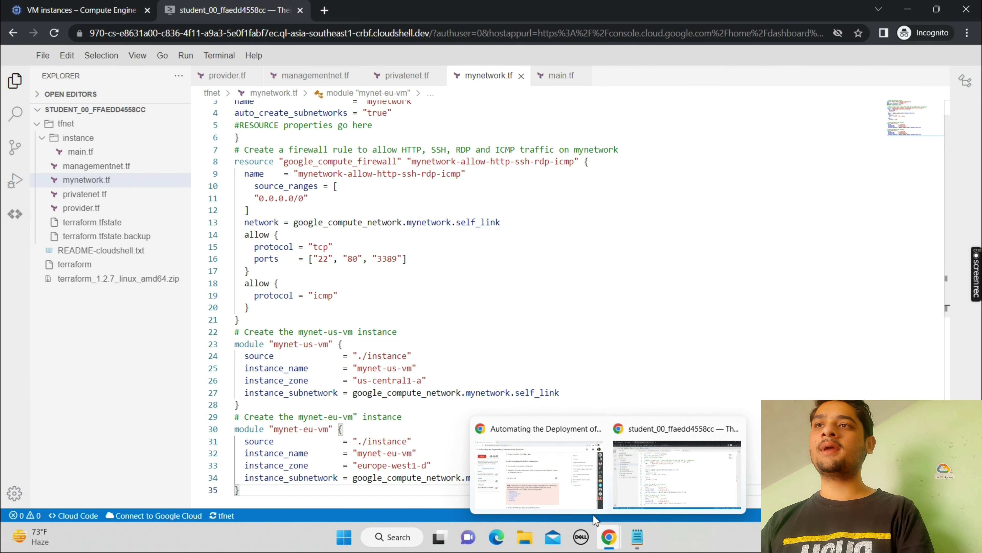
pyautogui.click(586, 505)
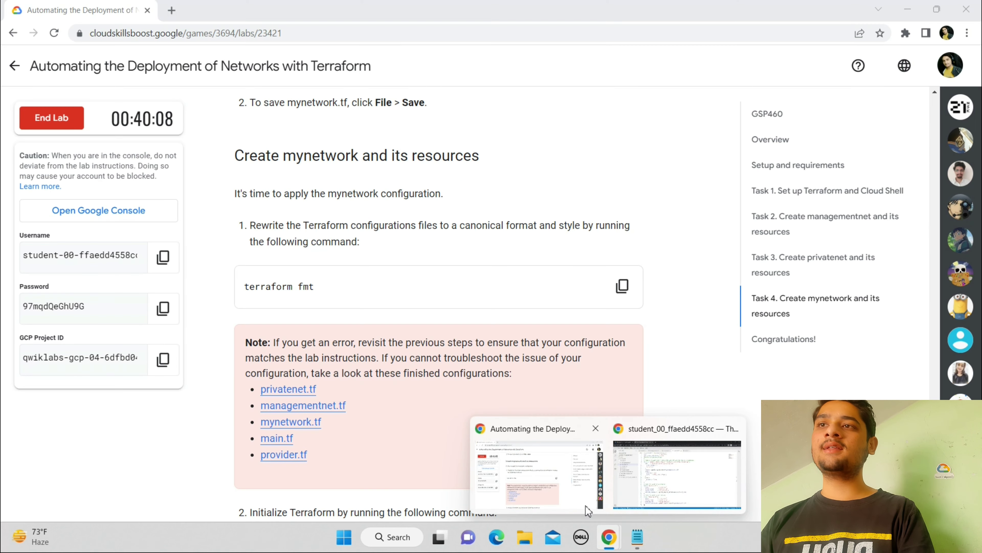
pyautogui.click(615, 293)
pyautogui.moveTo(609, 537)
pyautogui.click(719, 490)
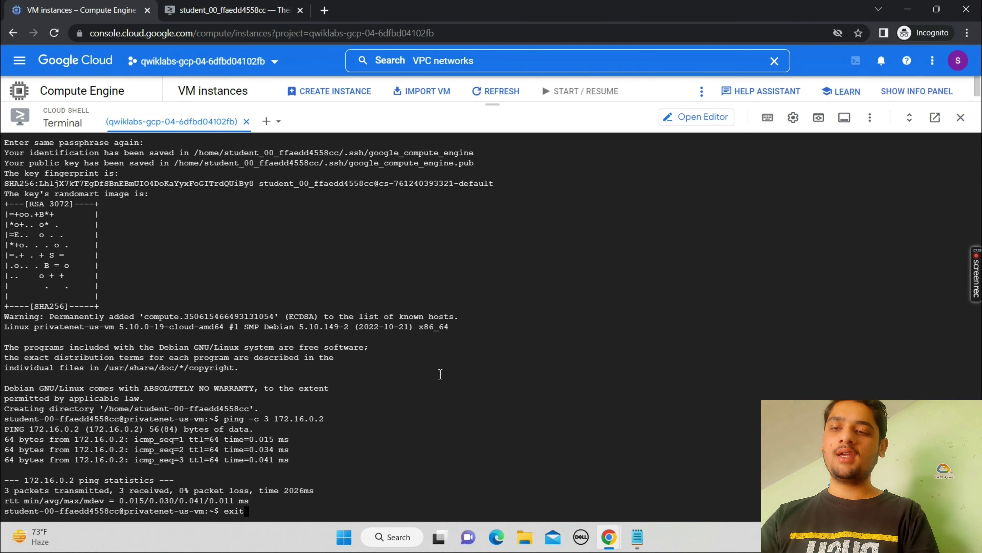
pyautogui.press('Return')
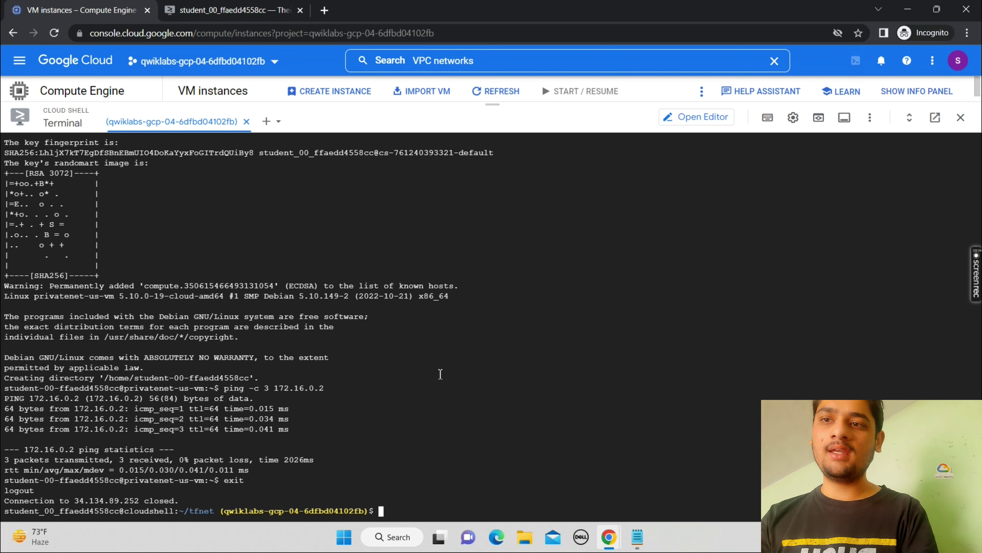
pyautogui.hotkey('ctrl', 'v')
pyautogui.press('Return')
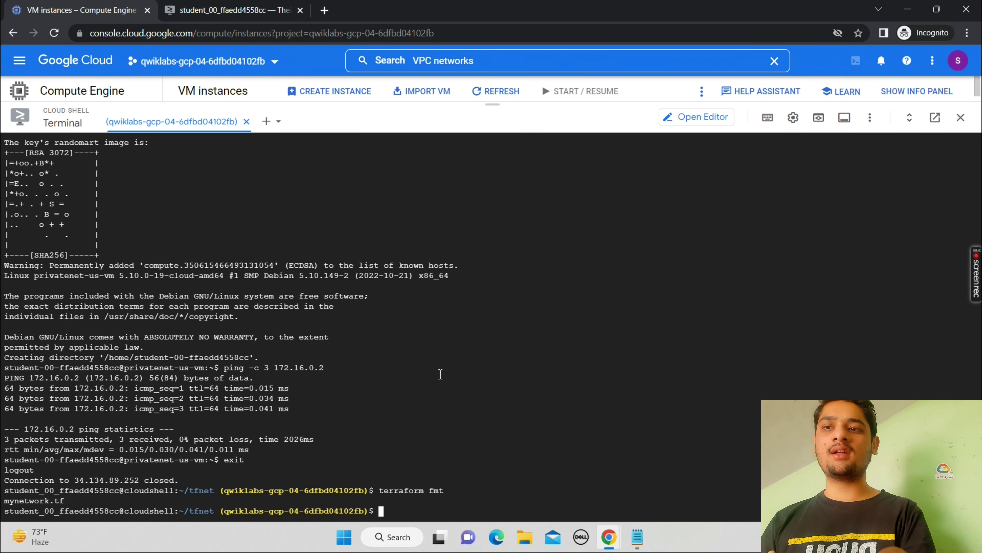
# Copy the lab's terraform init command and run it in the Cloud Shell terminal's tfnet directory.
pyautogui.moveTo(609, 536)
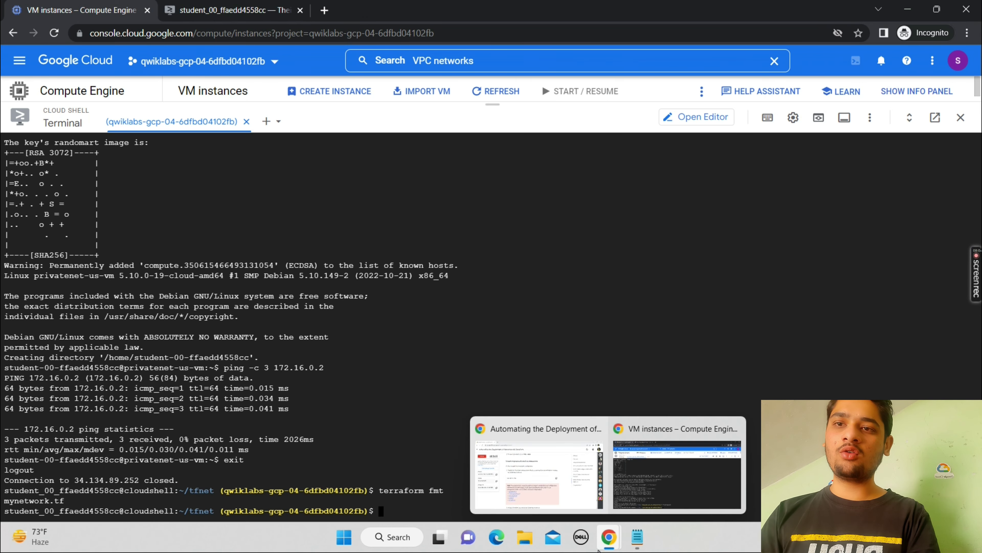
pyautogui.click(550, 470)
pyautogui.scroll(-2, 553, 476)
pyautogui.scroll(-5, 549, 472)
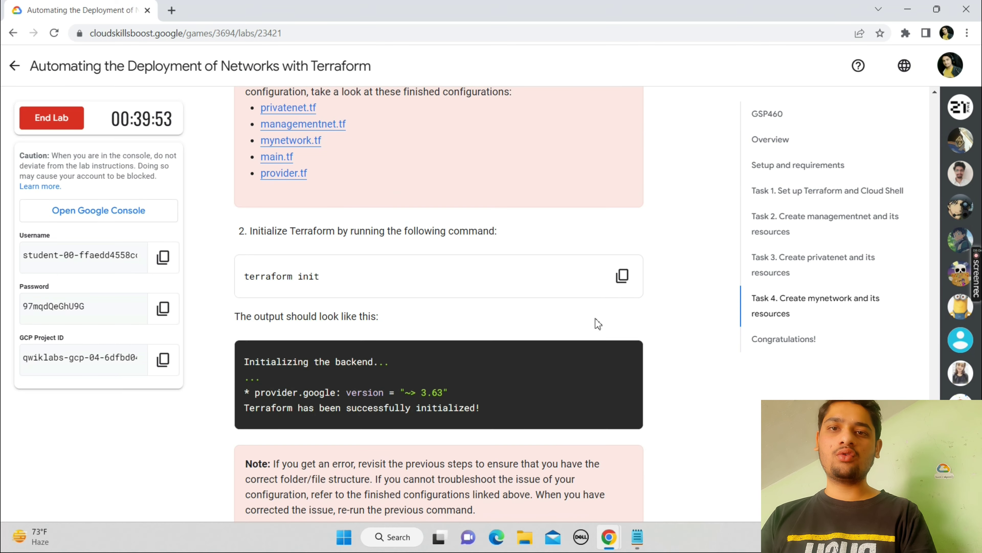
pyautogui.click(621, 275)
pyautogui.moveTo(610, 536)
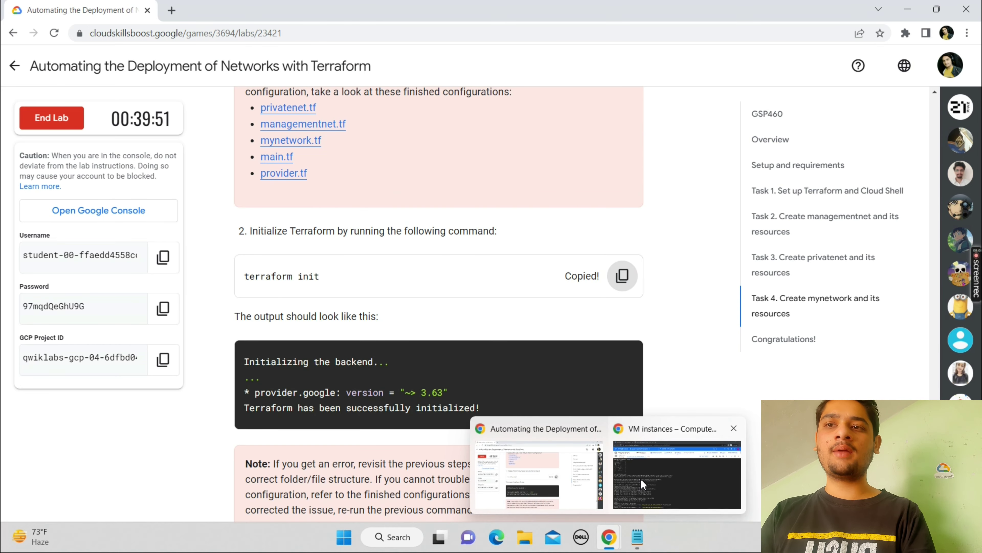
pyautogui.click(643, 482)
pyautogui.hotkey('ctrl', 'v')
pyautogui.press('Return')
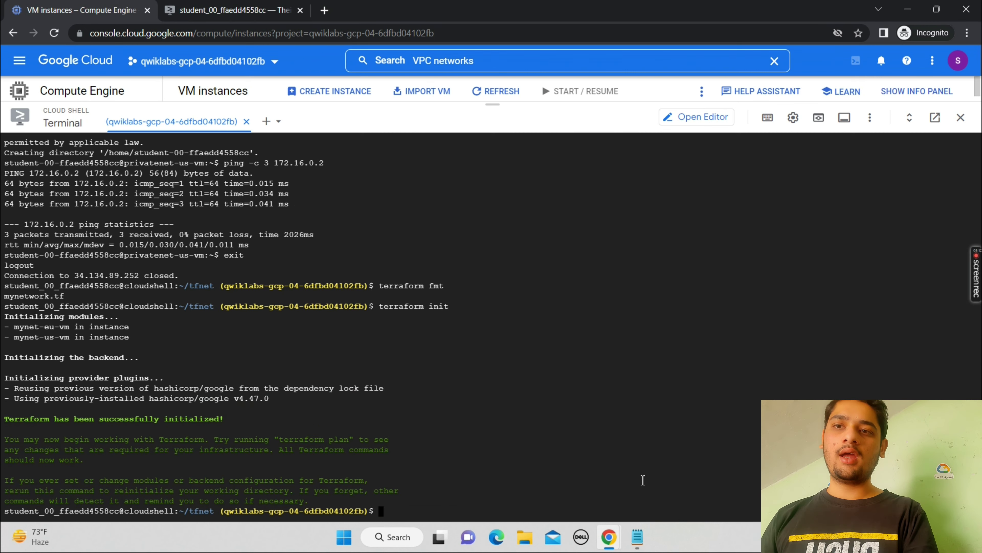
# Copy the lab's terraform plan command and run it in Cloud Shell to create the mynetwork execution plan.
pyautogui.moveTo(611, 536)
pyautogui.click(564, 493)
pyautogui.scroll(-4, 566, 497)
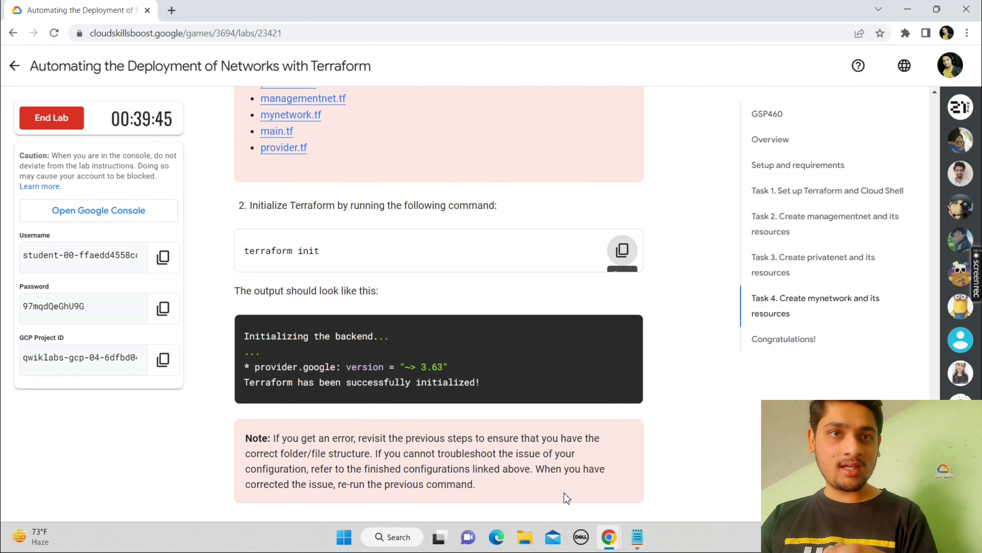
pyautogui.scroll(-3, 566, 497)
pyautogui.click(623, 288)
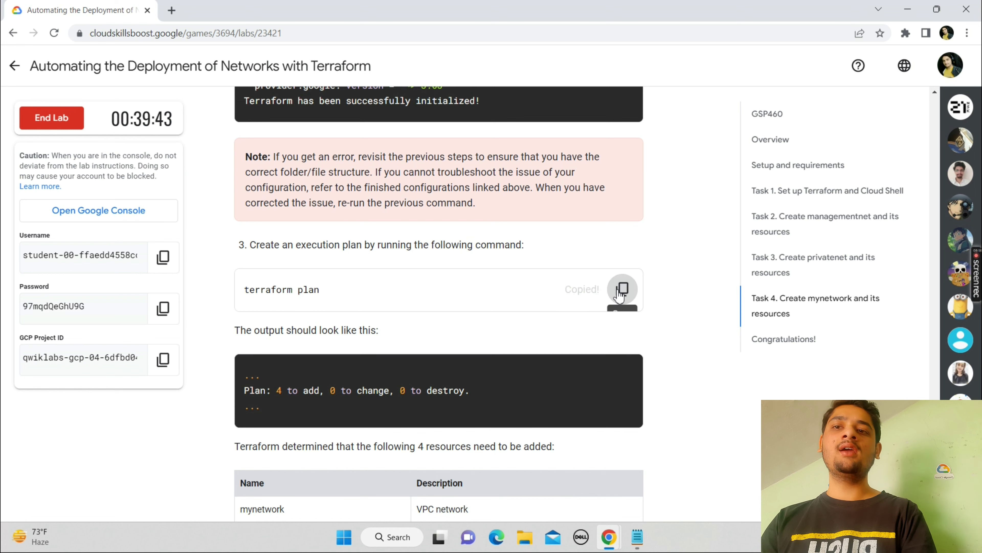
pyautogui.moveTo(609, 536)
pyautogui.click(726, 464)
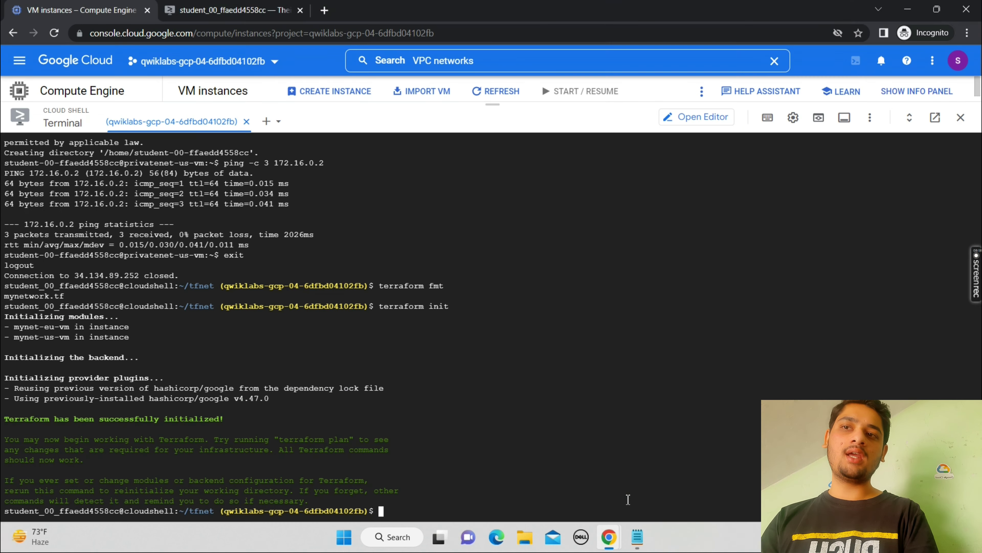
pyautogui.hotkey('ctrl', 'v')
pyautogui.press('Return')
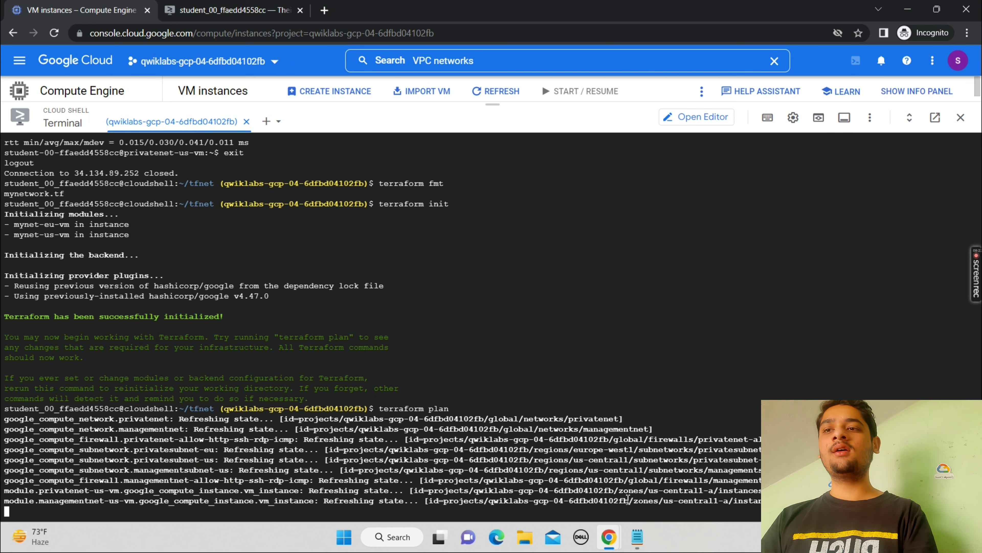
# Copy the lab's terraform apply command and run it in Cloud Shell.
pyautogui.moveTo(609, 537)
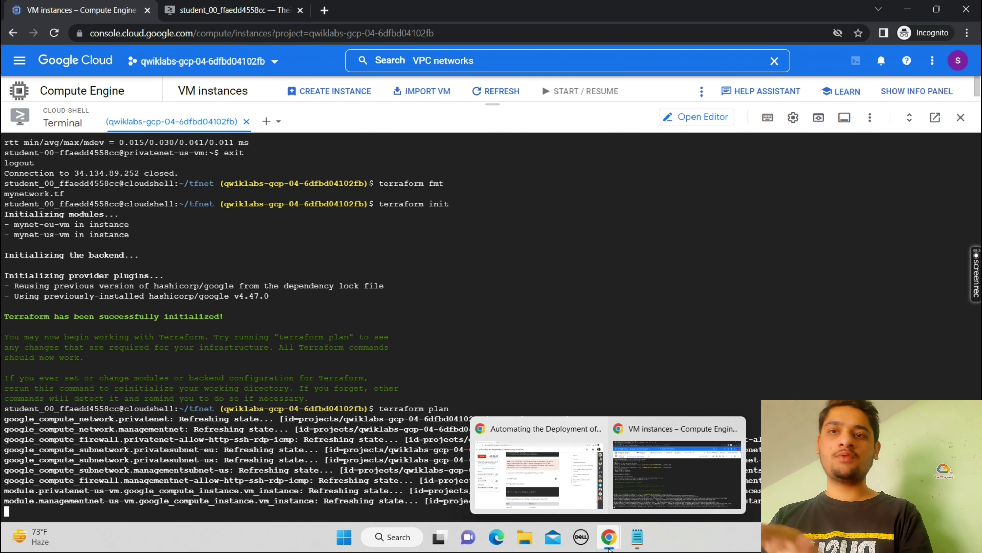
pyautogui.click(555, 462)
pyautogui.scroll(-6, 554, 460)
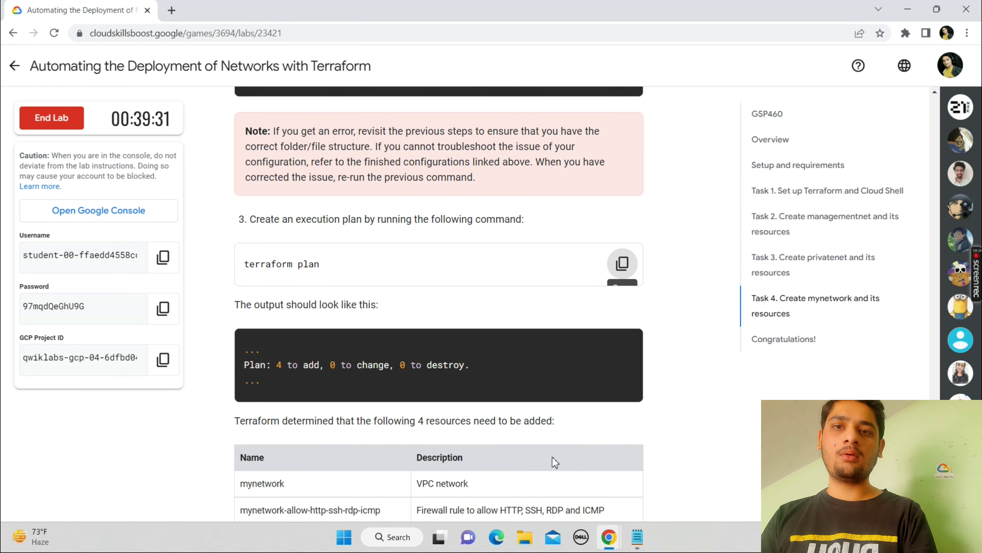
pyautogui.scroll(-5, 552, 457)
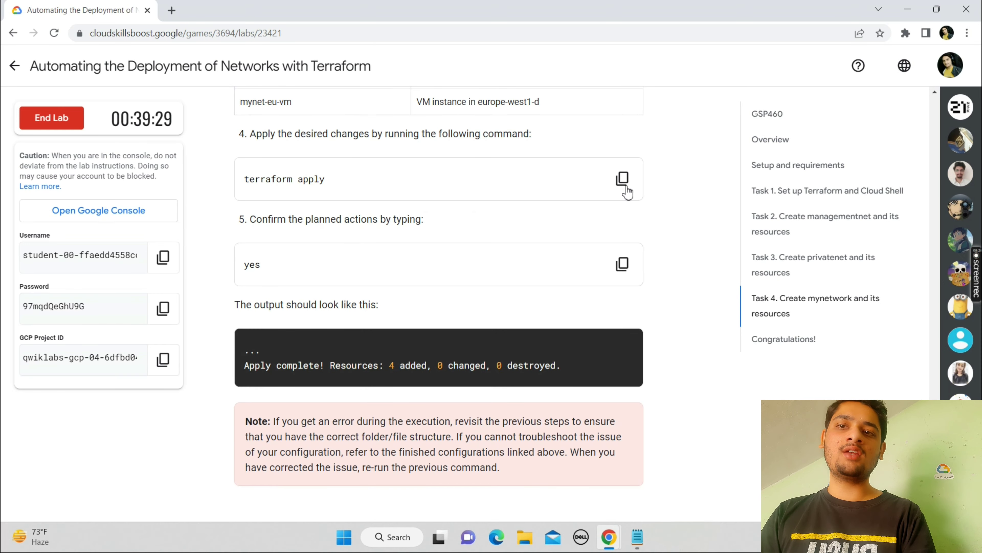
pyautogui.click(622, 180)
pyautogui.moveTo(609, 536)
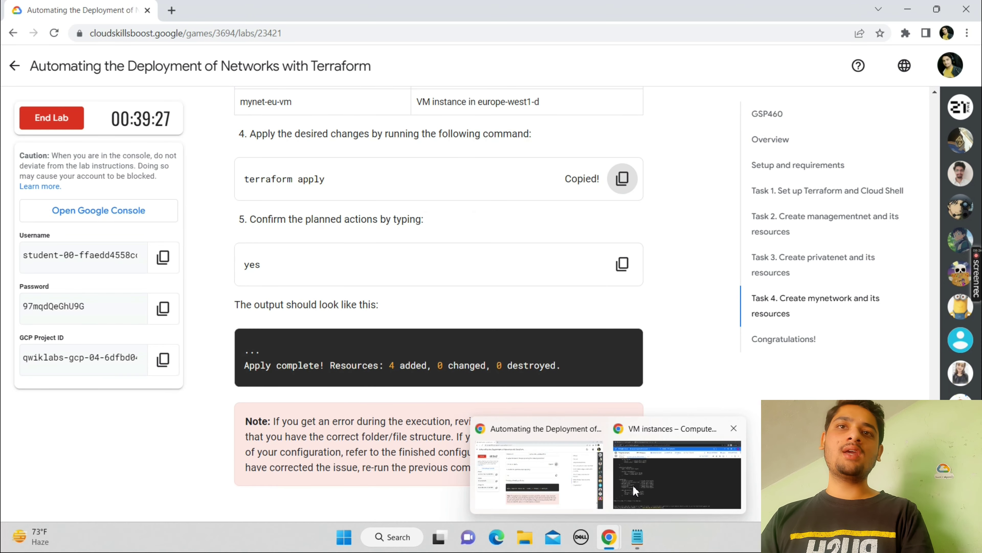
pyautogui.click(634, 491)
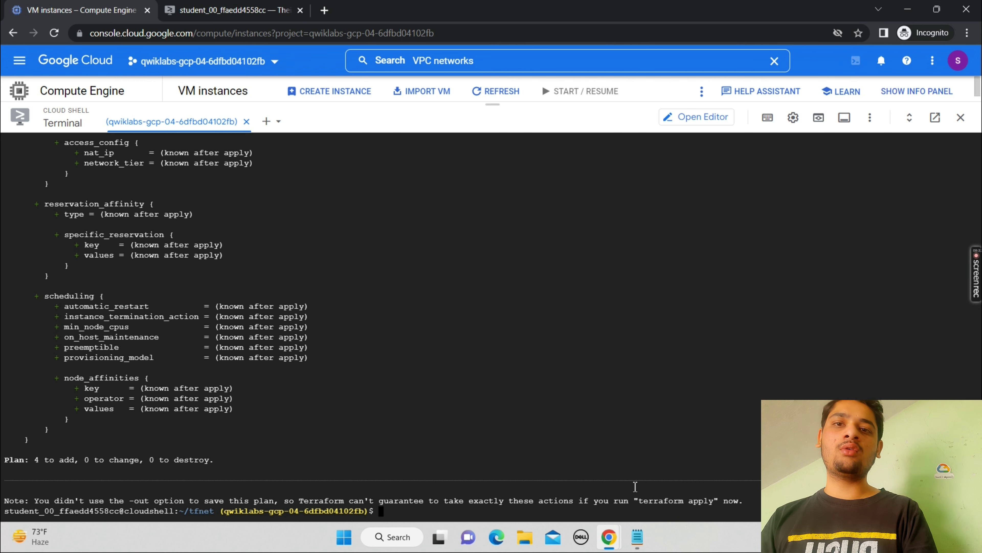
pyautogui.hotkey('ctrl', 'v')
pyautogui.press('Return')
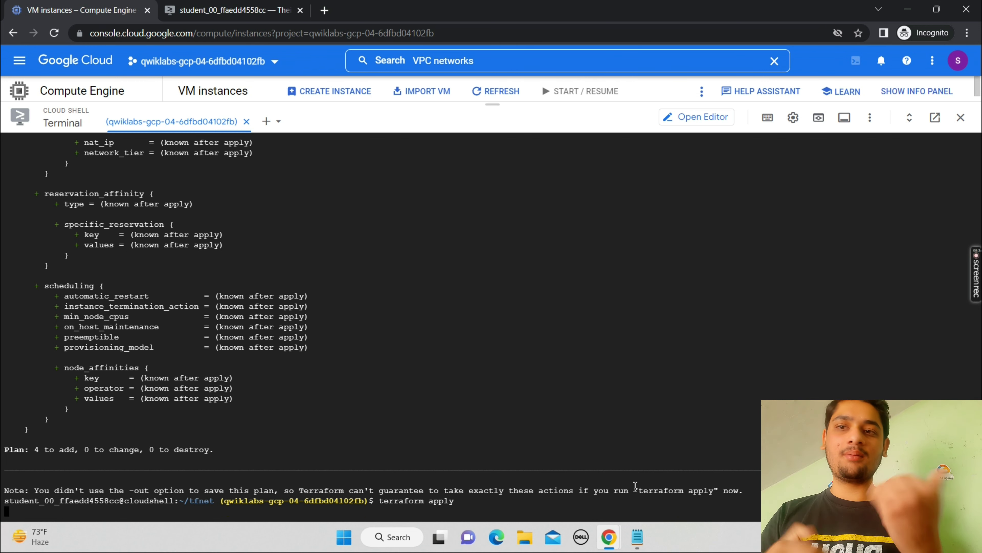
# Copy the lab's confirmation text and approve the planned Terraform actions in Cloud Shell with yes.
pyautogui.moveTo(608, 537)
pyautogui.click(560, 487)
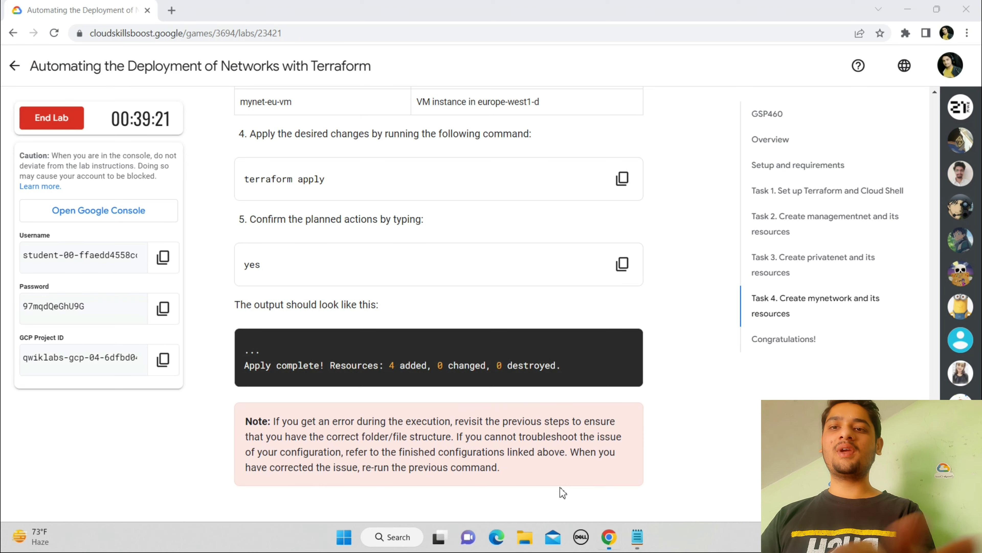
pyautogui.click(622, 264)
pyautogui.moveTo(608, 537)
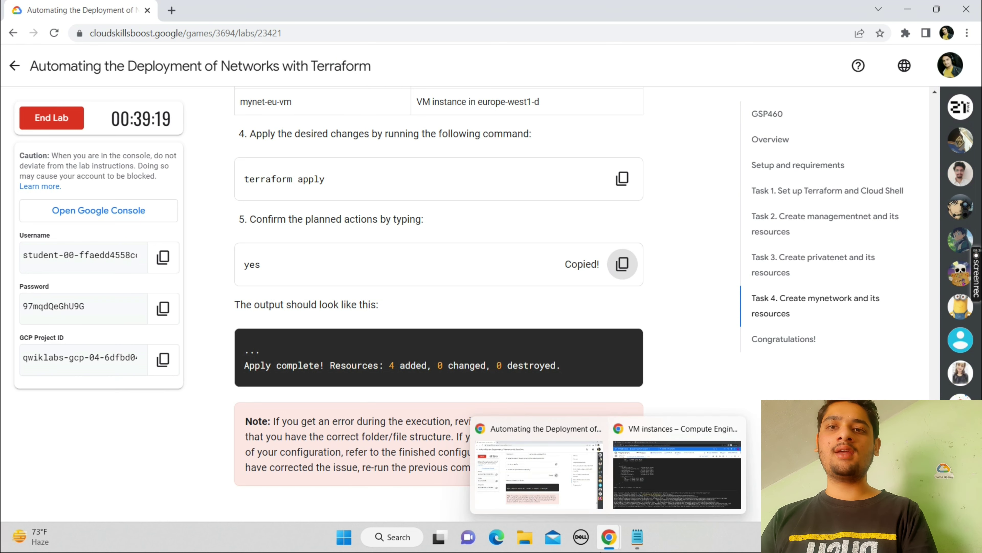
pyautogui.click(622, 472)
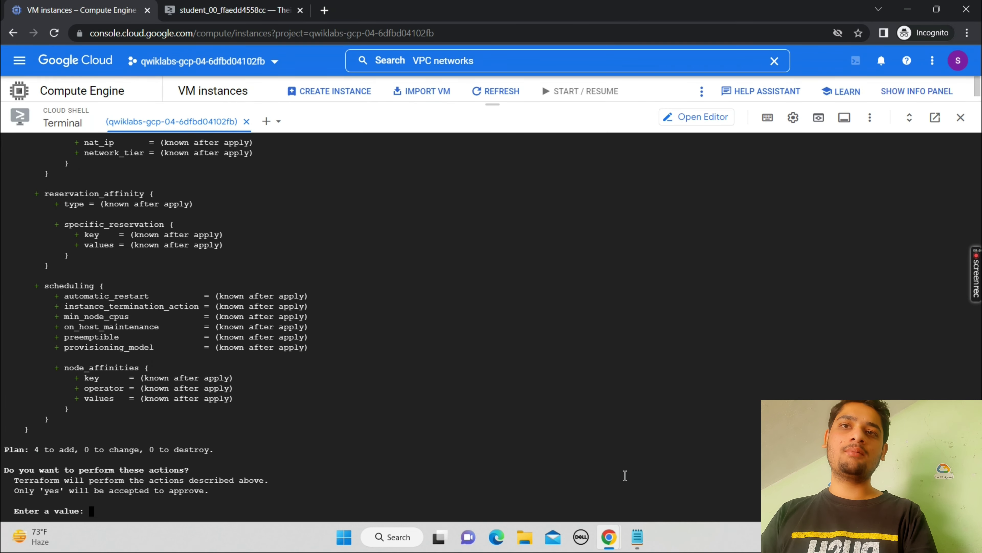
pyautogui.write('ye')
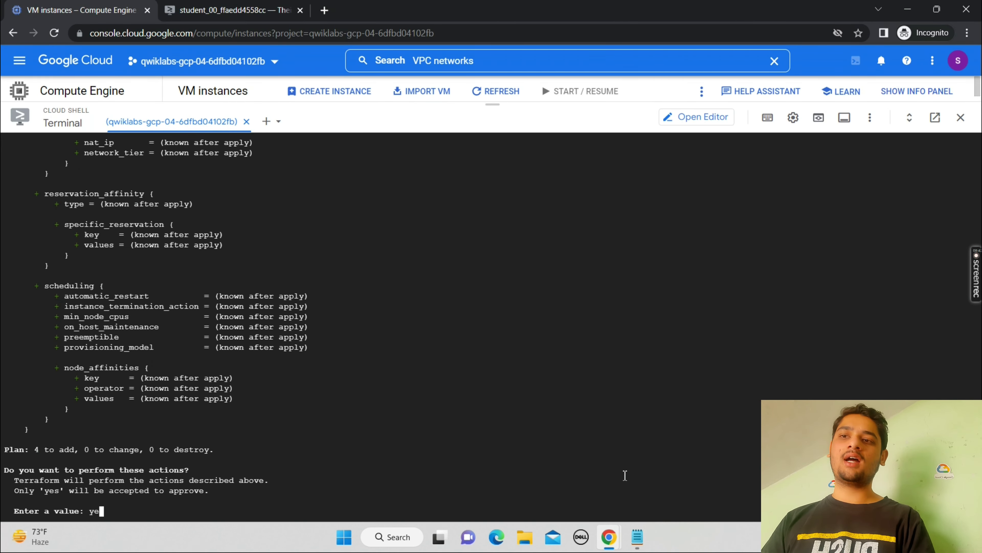
pyautogui.write('s')
pyautogui.press('Return')
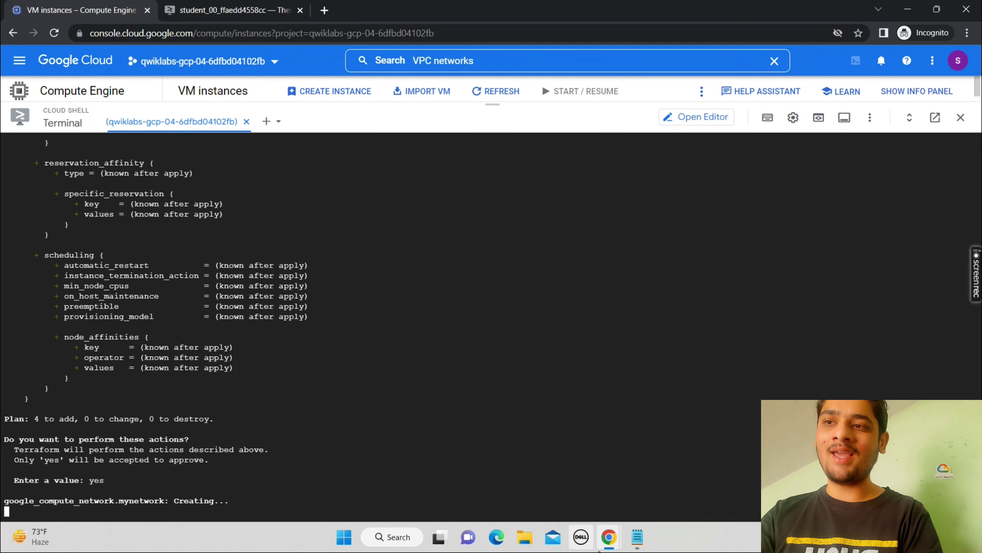
# Copy the lab's ping command for mynet-eu-vm and replace the old ping command in Notepad with it.
pyautogui.click(539, 457)
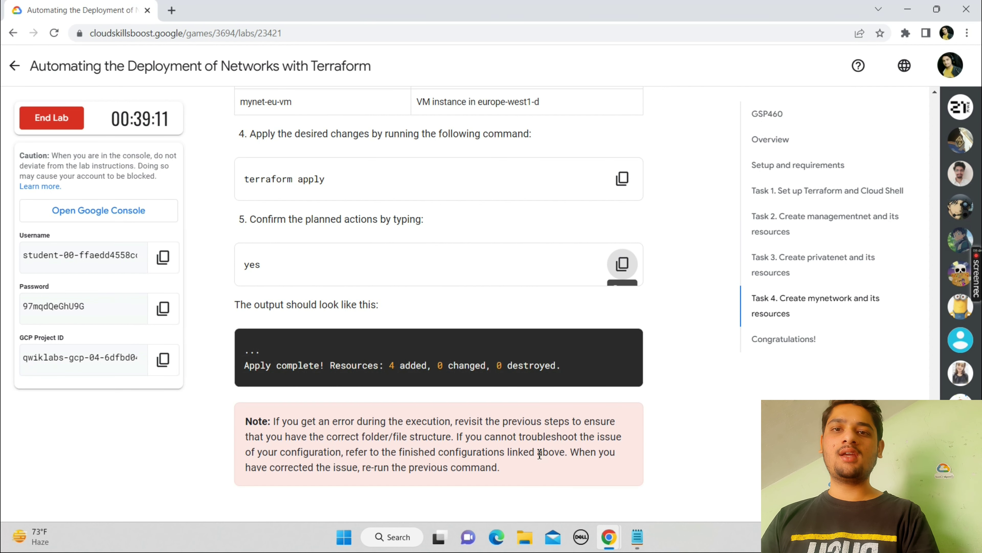
pyautogui.scroll(-10, 539, 455)
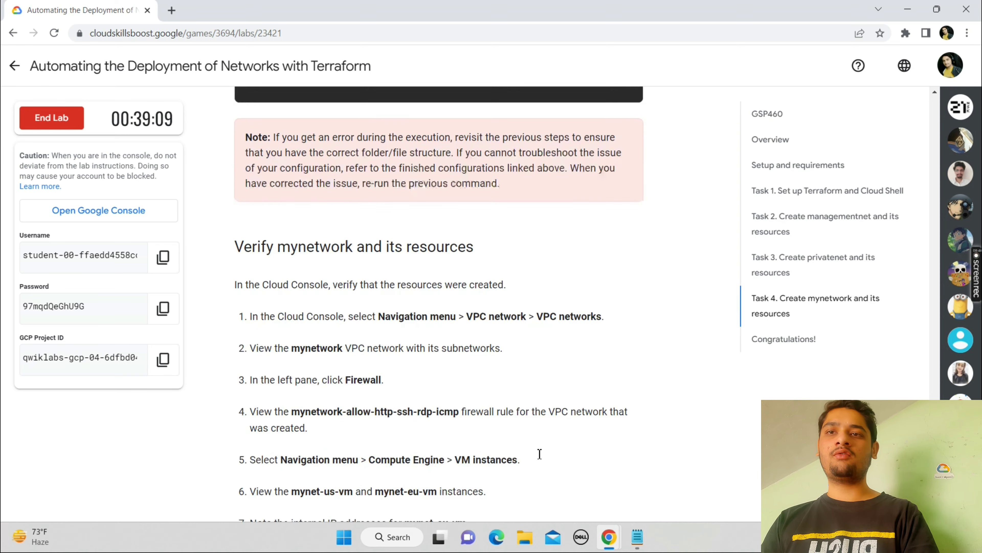
pyautogui.scroll(-4, 539, 454)
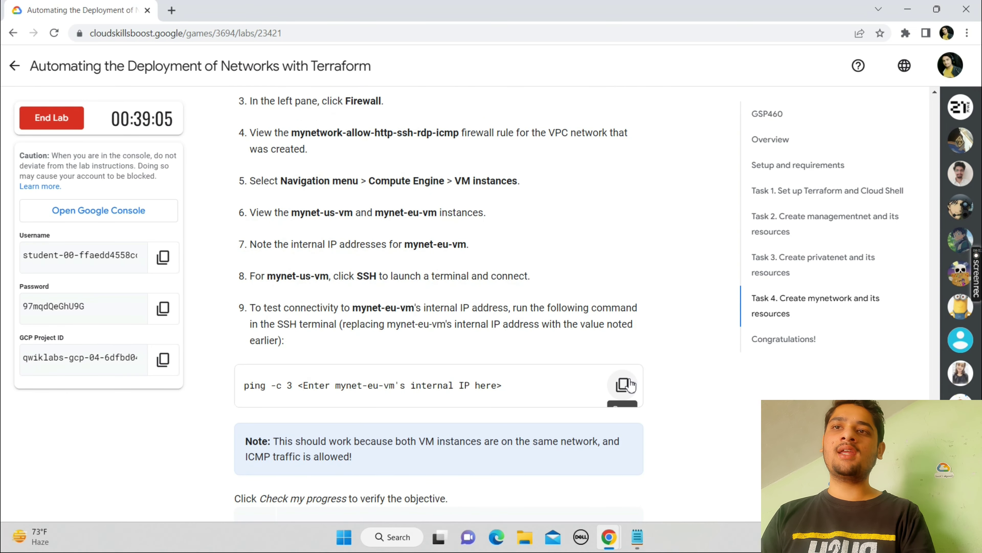
pyautogui.click(627, 384)
pyautogui.click(637, 537)
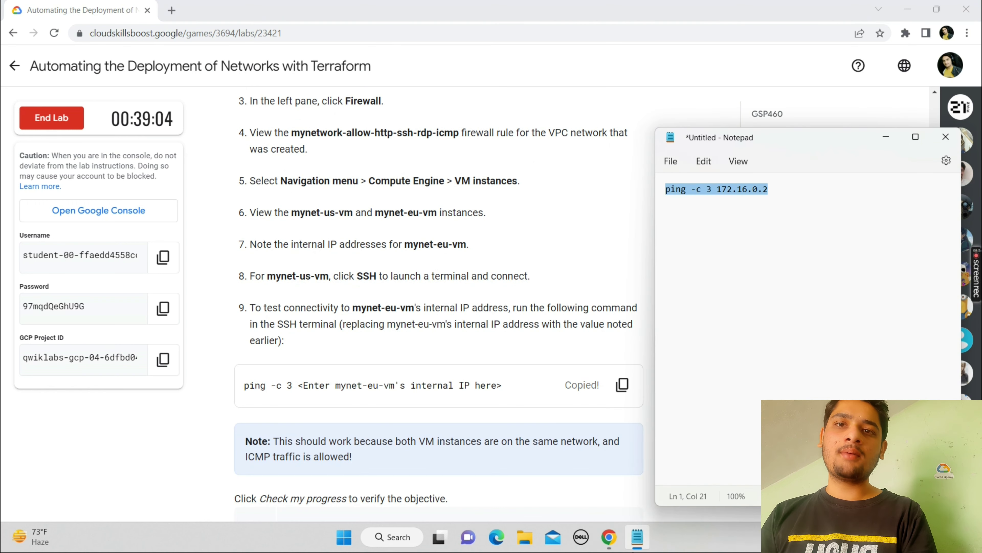
pyautogui.hotkey('ctrl', 'v')
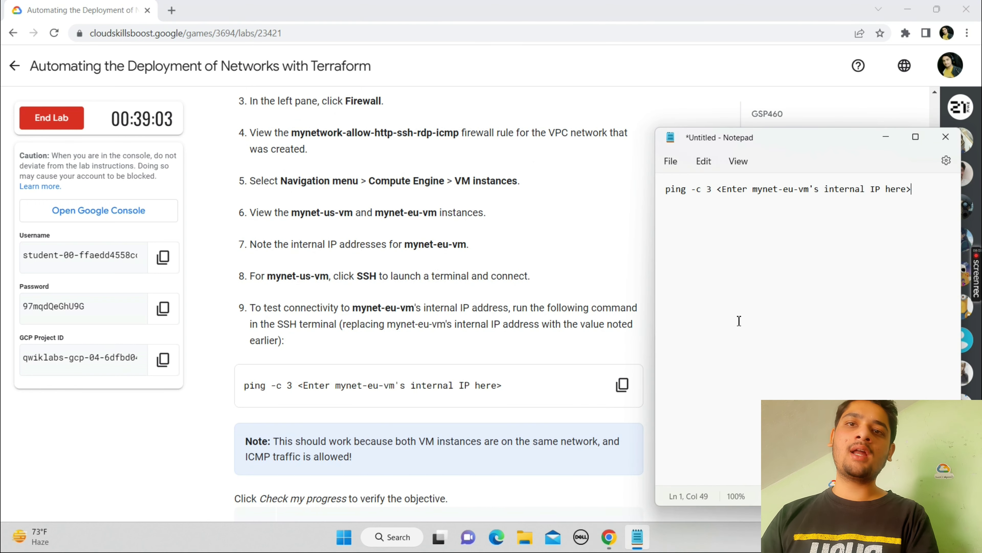
pyautogui.click(886, 136)
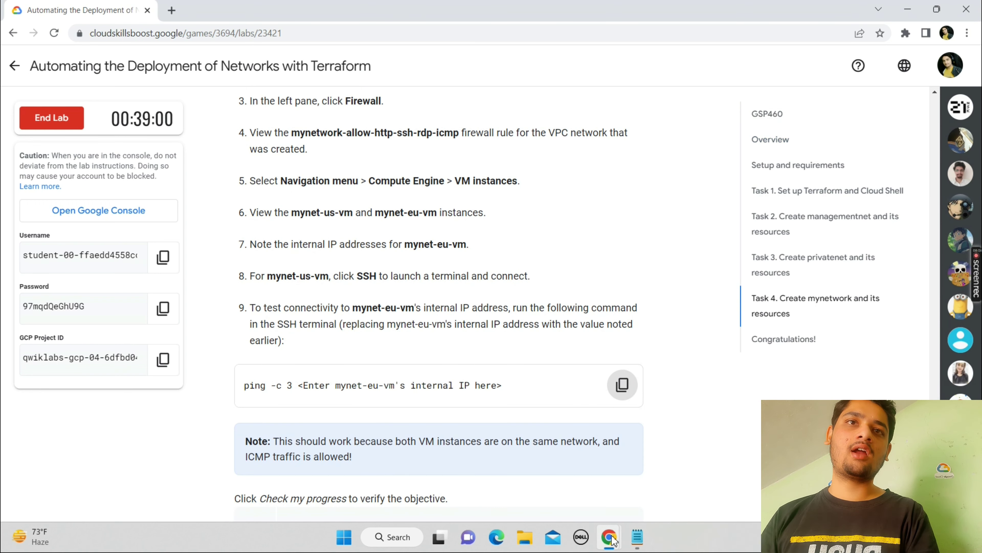
# Return to the Cloud console, shrink the Cloud Shell terminal, and refresh the VM instances list.
pyautogui.moveTo(609, 537)
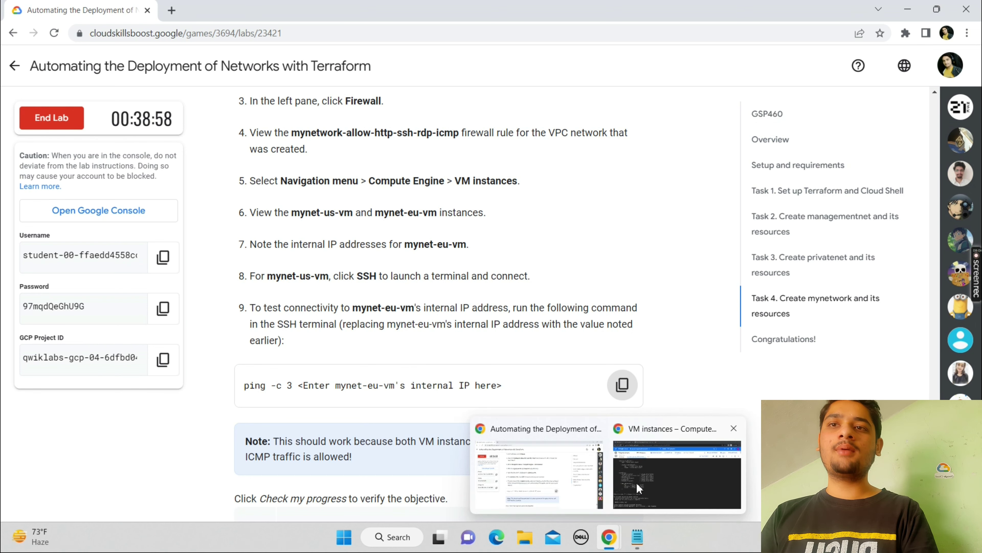
pyautogui.click(637, 482)
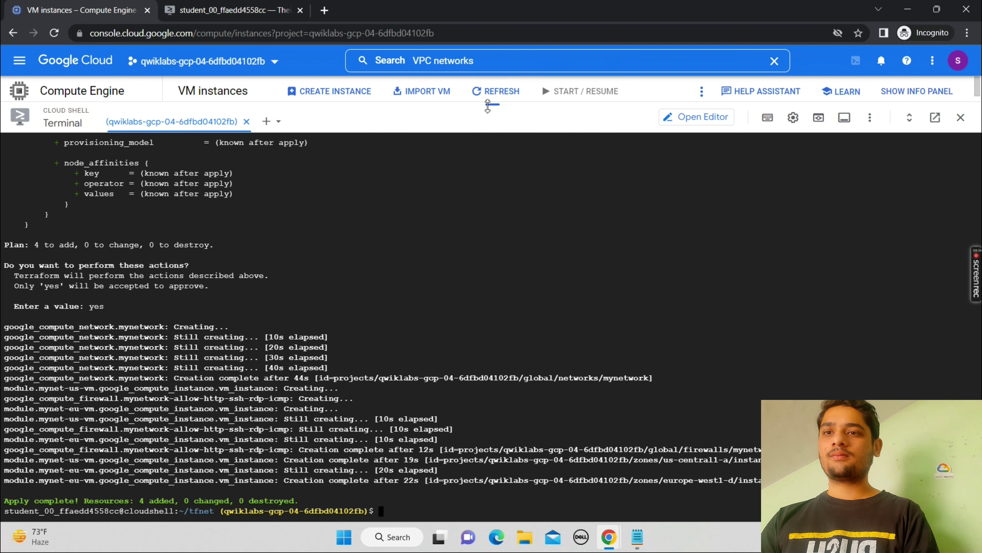
pyautogui.moveTo(488, 105); pyautogui.dragTo(589, 510)
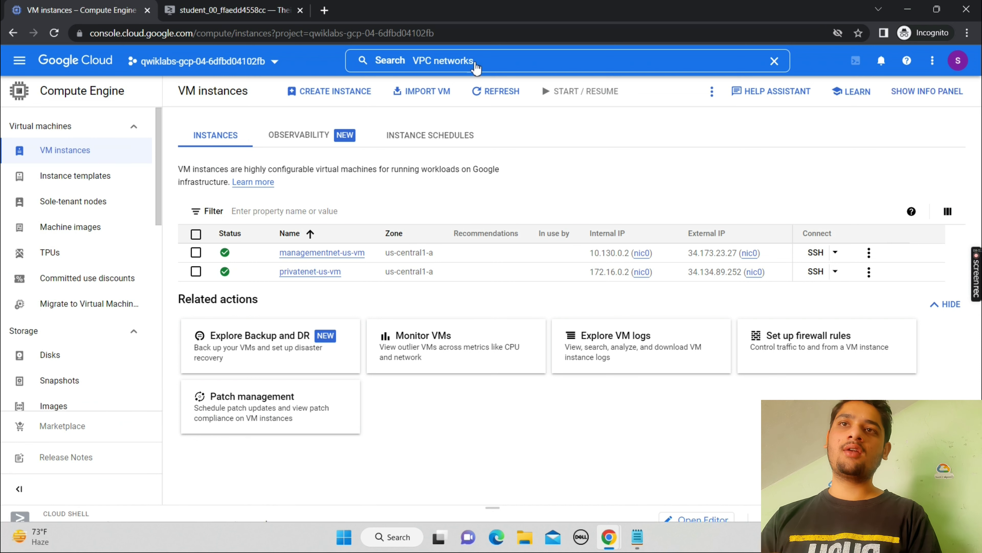
pyautogui.click(490, 93)
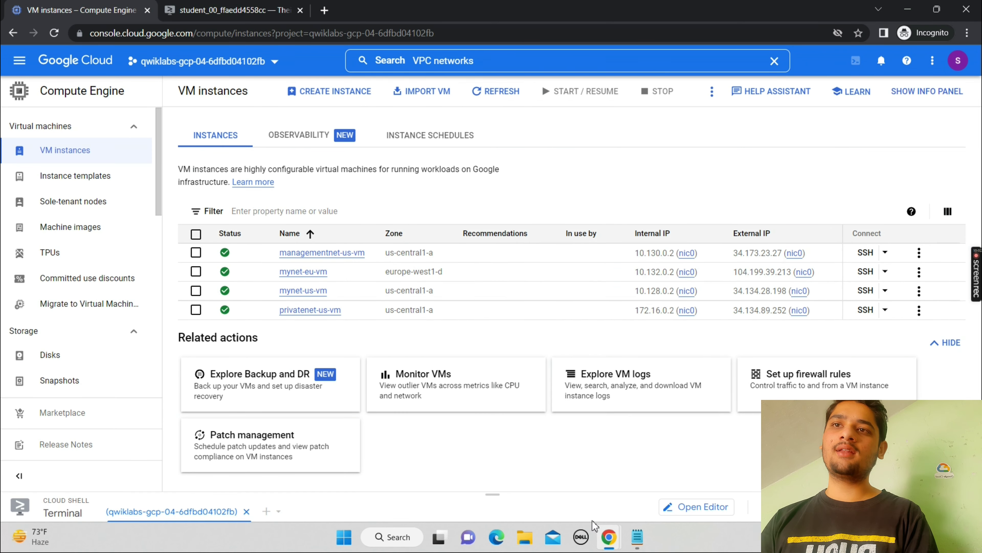
# Copy mynet-eu-vm's internal IP and replace the placeholder in the Notepad command with it, giving ping -c 3 10.132.0.2.
pyautogui.moveTo(595, 526)
pyautogui.click(558, 496)
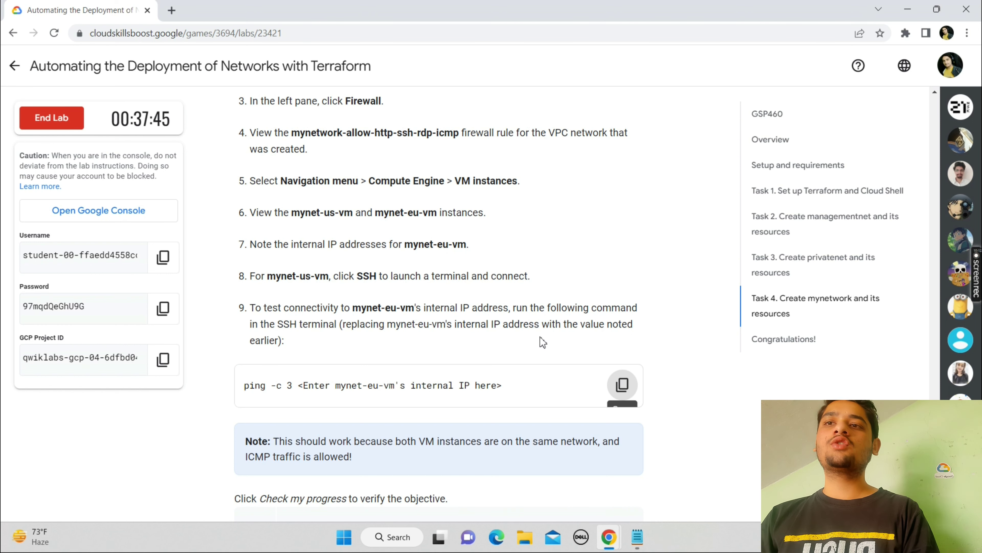
pyautogui.moveTo(608, 543)
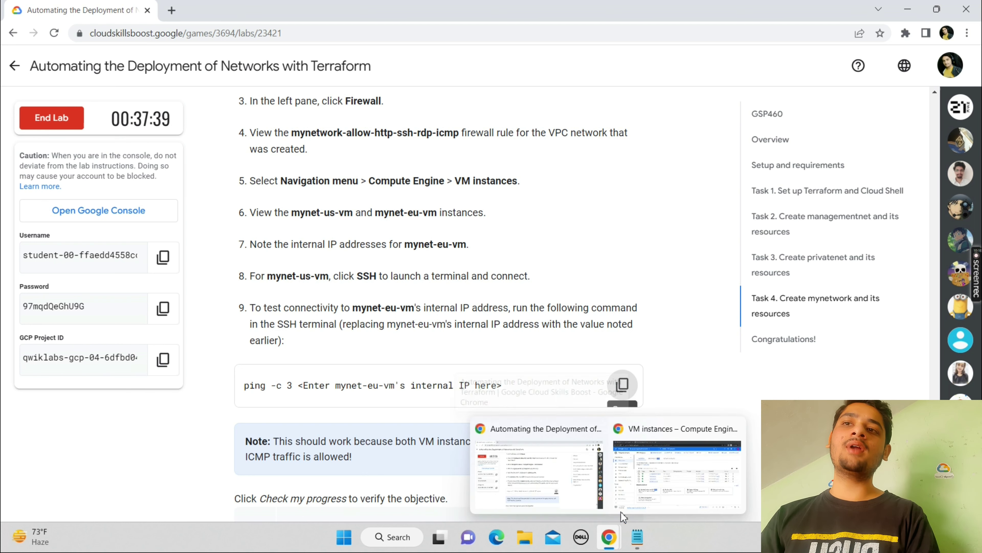
pyautogui.click(657, 472)
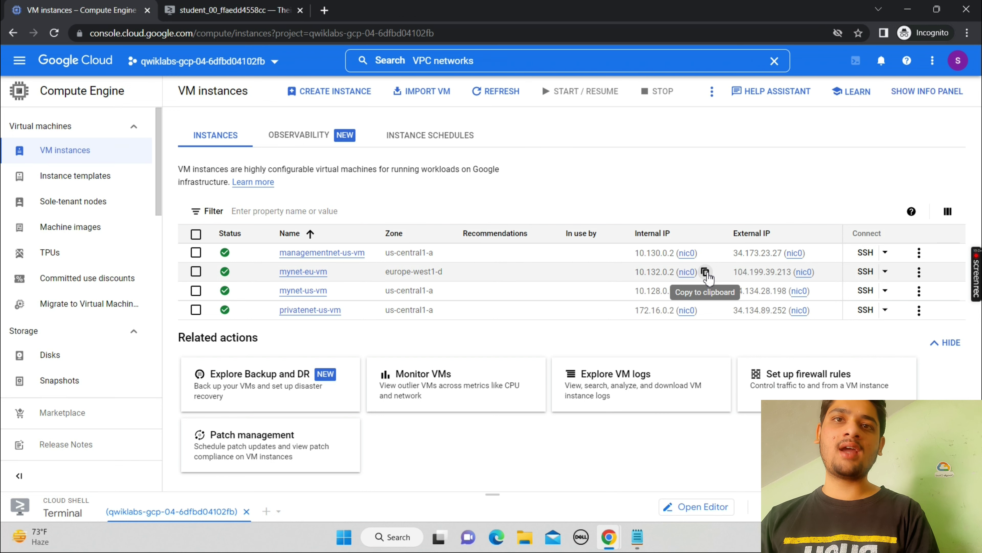
pyautogui.click(706, 273)
pyautogui.click(643, 542)
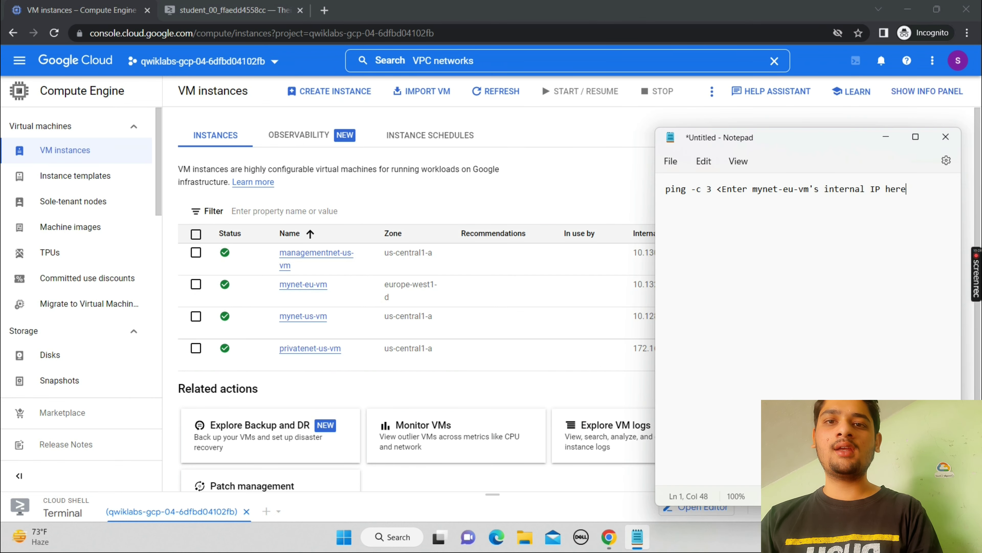
pyautogui.press('BackSpace')
pyautogui.press('BackSpace')
pyautogui.press('BackSpace')
pyautogui.press('BackSpace')
pyautogui.press('BackSpace')
pyautogui.press('BackSpace')
pyautogui.press('BackSpace')
pyautogui.press('BackSpace')
pyautogui.press('BackSpace')
pyautogui.press('BackSpace')
pyautogui.press('BackSpace')
pyautogui.press('BackSpace')
pyautogui.press('BackSpace')
pyautogui.press('BackSpace')
pyautogui.press('BackSpace')
pyautogui.press('BackSpace')
pyautogui.press('BackSpace')
pyautogui.press('BackSpace')
pyautogui.press('BackSpace')
pyautogui.press('BackSpace')
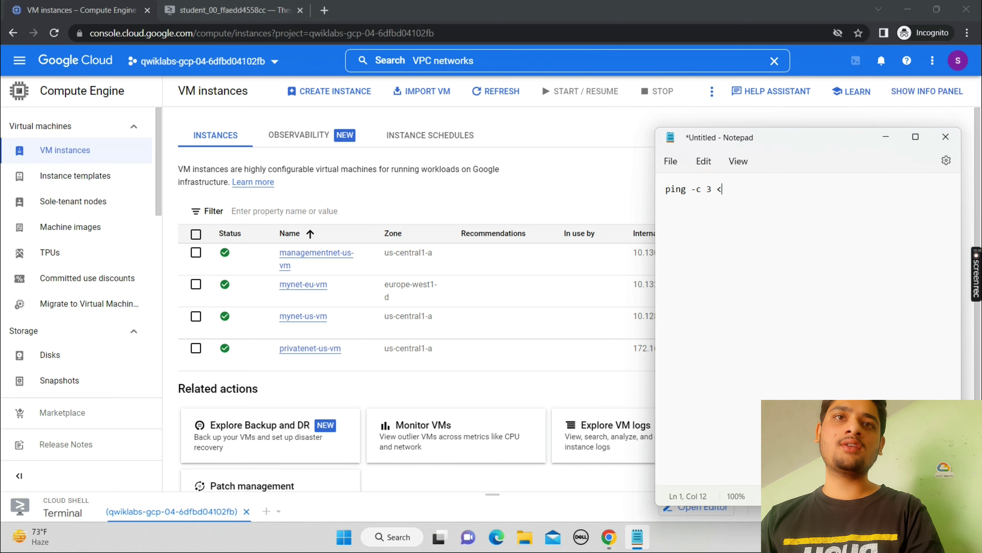
pyautogui.hotkey('ctrl', 'v')
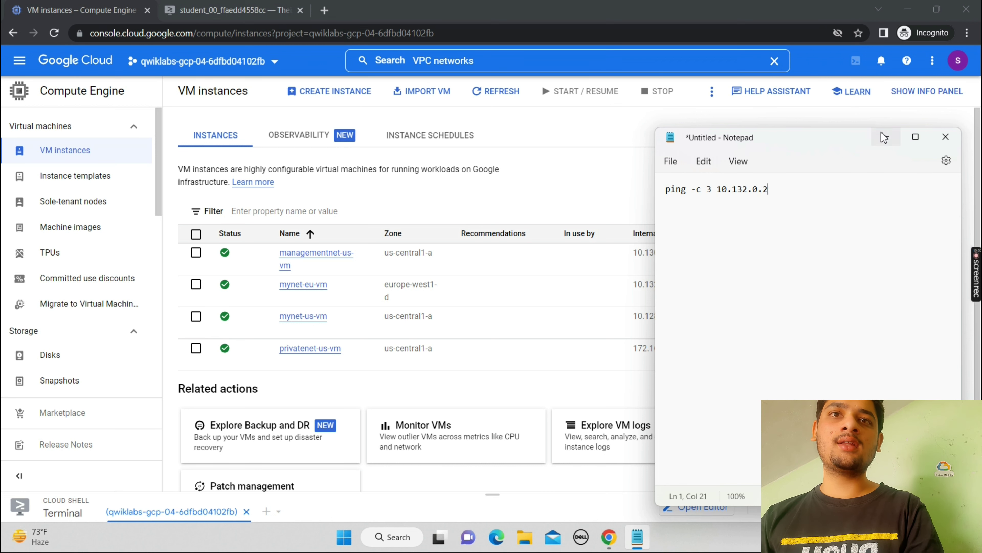
# Connect to mynet-us-vm over SSH by running its gcloud command in Cloud Shell.
pyautogui.click(886, 137)
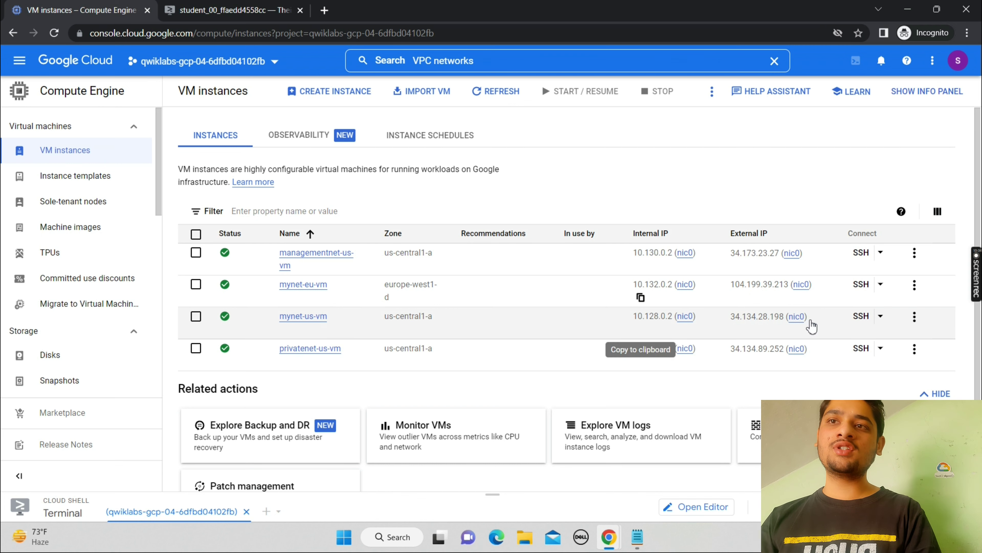
pyautogui.click(881, 318)
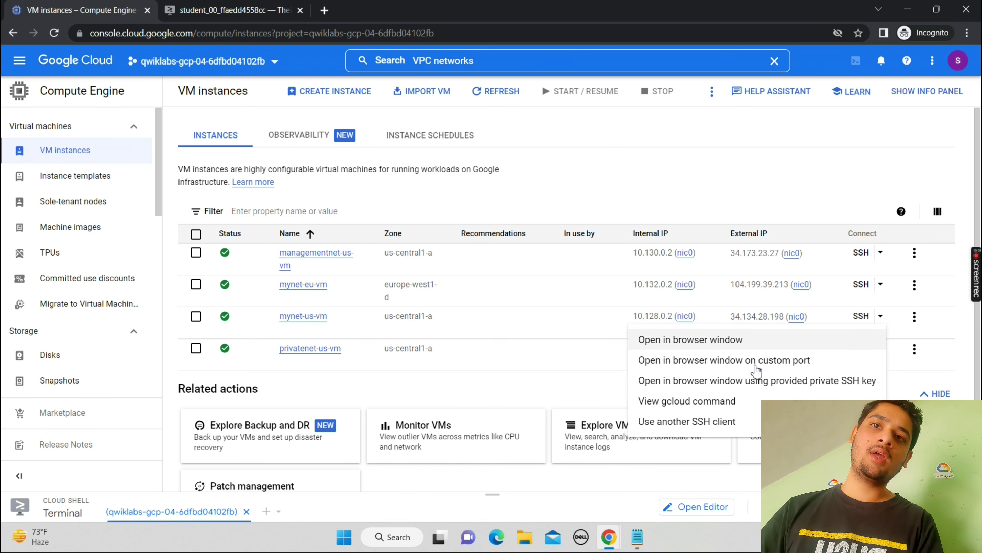
pyautogui.click(676, 401)
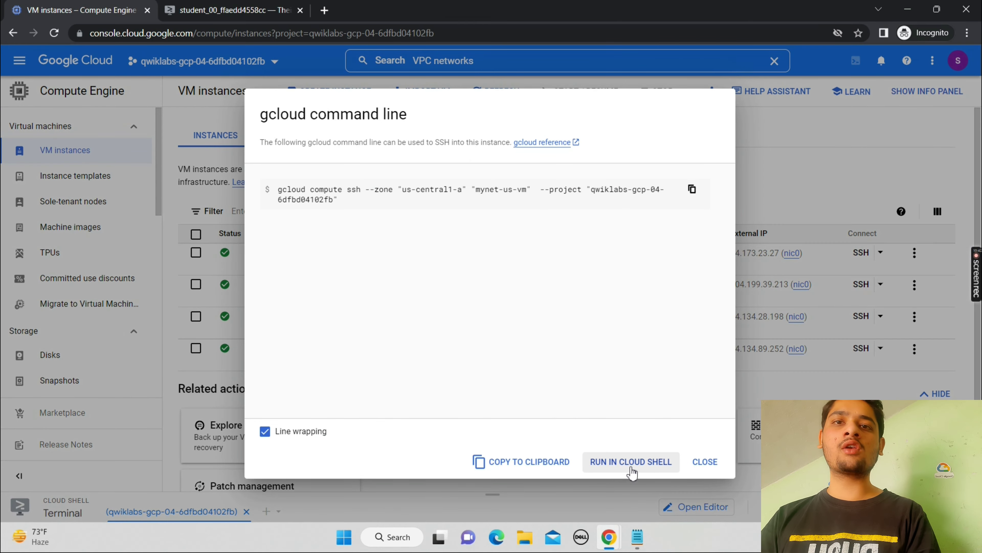
pyautogui.click(632, 471)
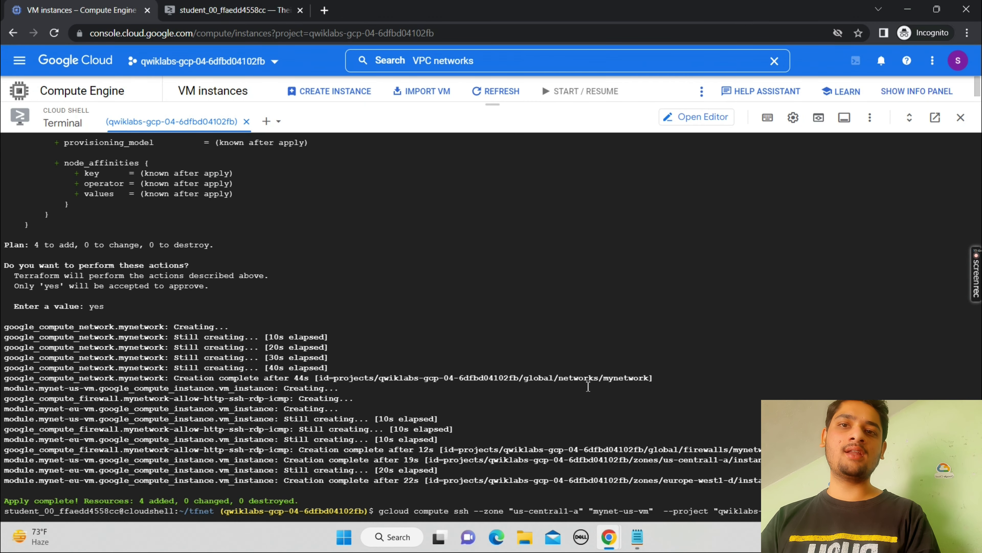
pyautogui.press('Return')
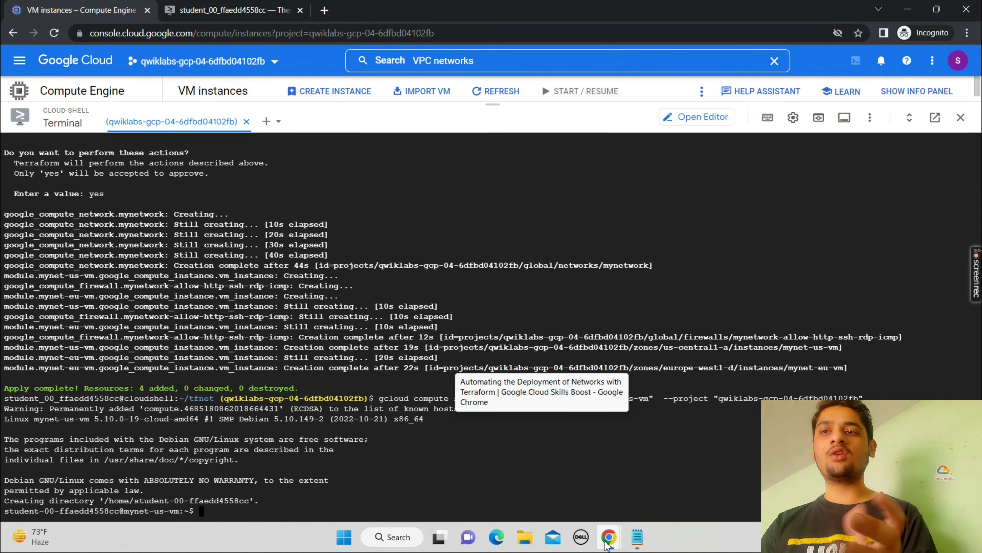
# Copy the ping command from Notepad and run ping -c 3 10.132.0.2 in the mynet-us-vm SSH session in Cloud Shell.
pyautogui.moveTo(606, 545)
pyautogui.click(561, 466)
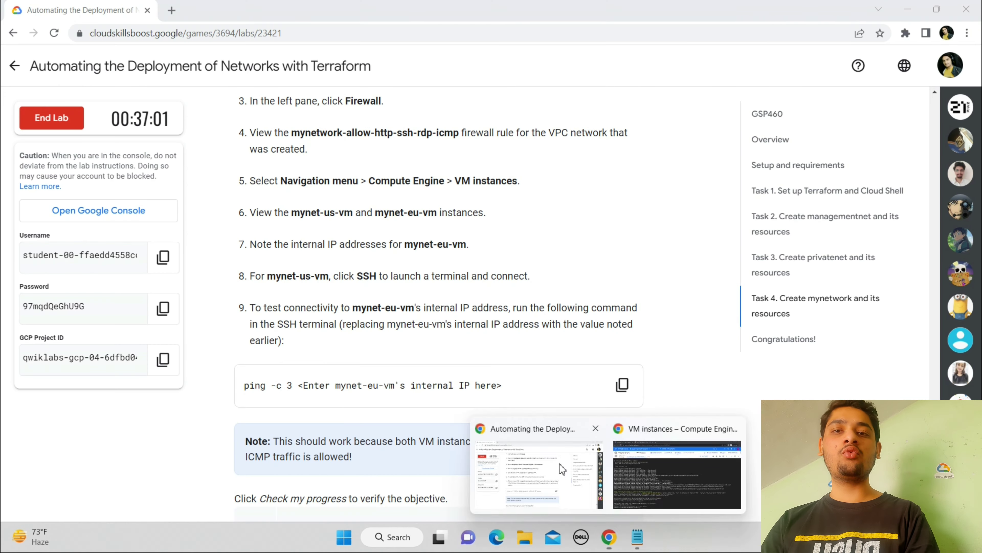
pyautogui.click(637, 537)
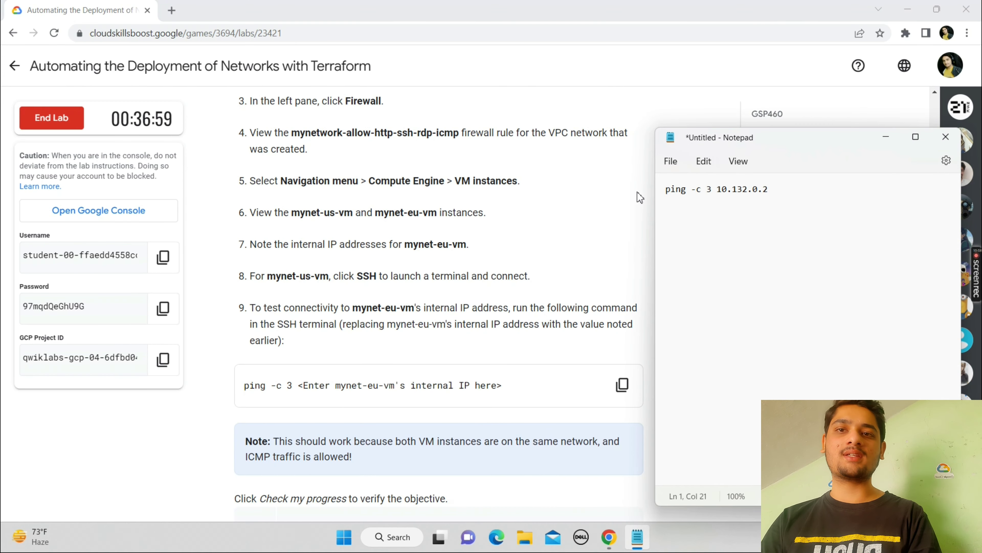
pyautogui.hotkey('ctrl', 'a')
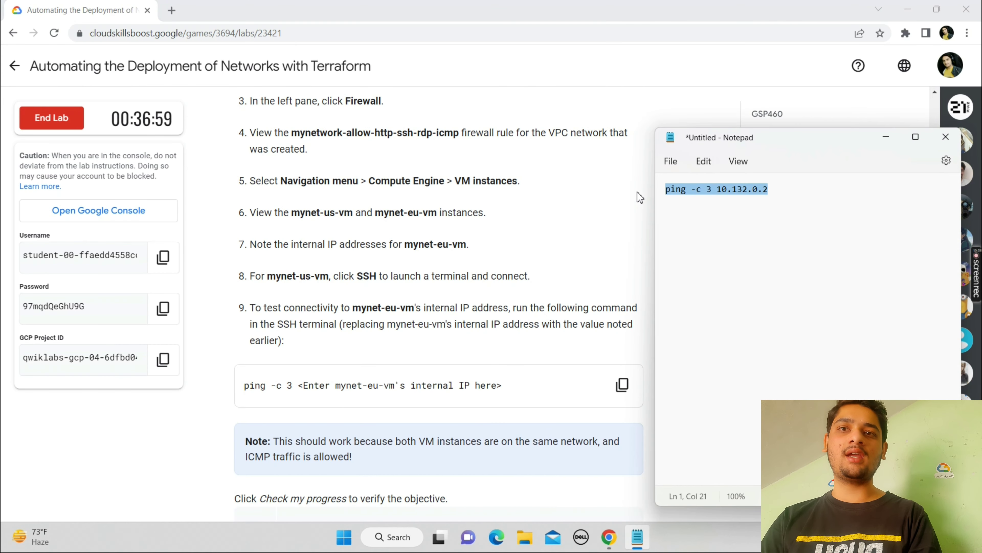
pyautogui.click(609, 538)
pyautogui.click(645, 485)
pyautogui.hotkey('ctrl', 'v')
pyautogui.press('Return')
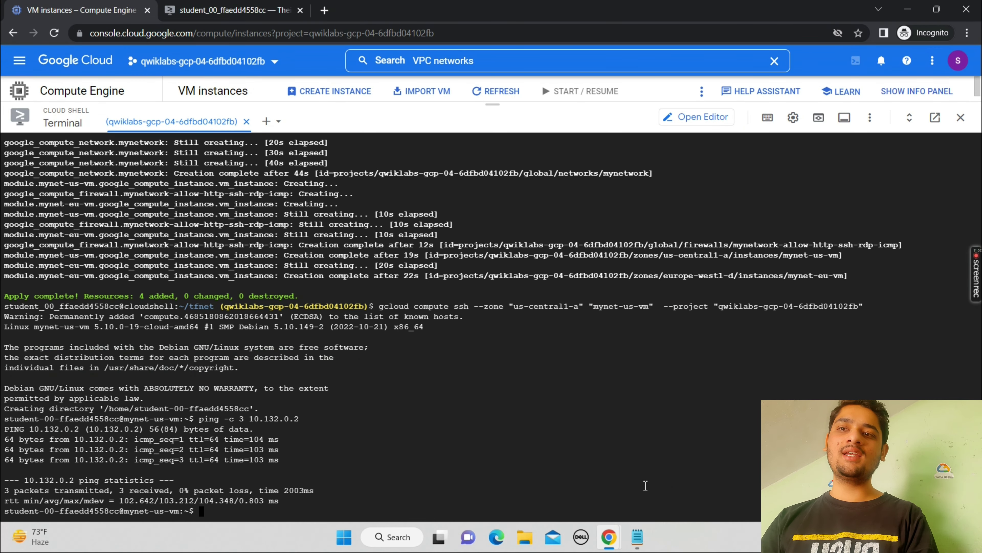
# Return to the lab page and check the progress of the objective "Create mynetwork and its resources".
pyautogui.moveTo(609, 536)
pyautogui.click(564, 477)
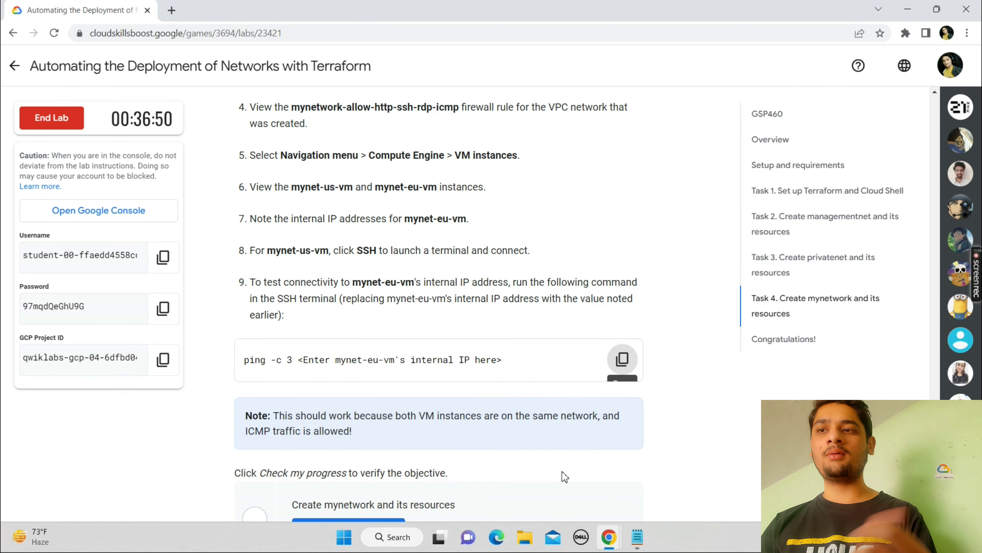
pyautogui.scroll(-5, 565, 477)
pyautogui.click(398, 357)
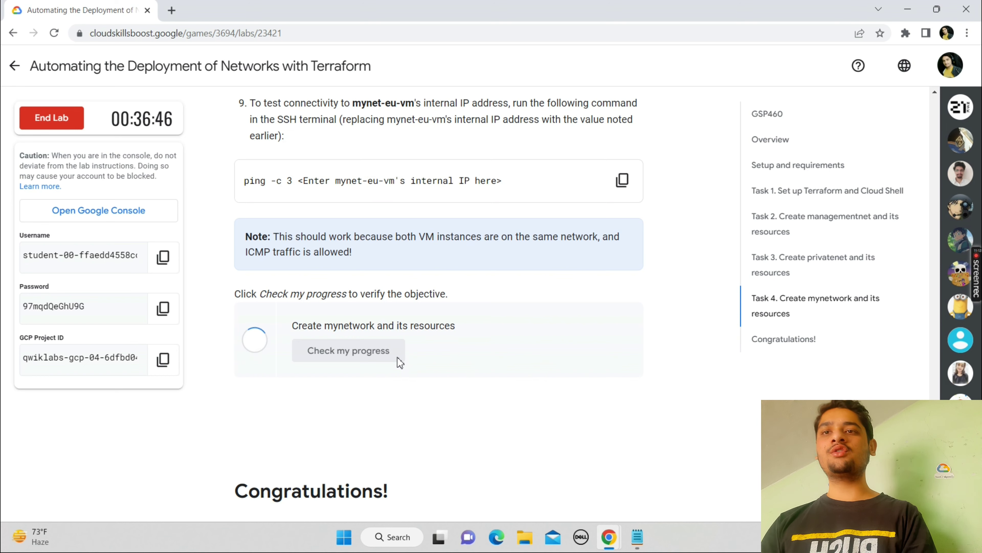
# End the Terraform networks lab and confirm ending it.
pyautogui.scroll(-15, 398, 362)
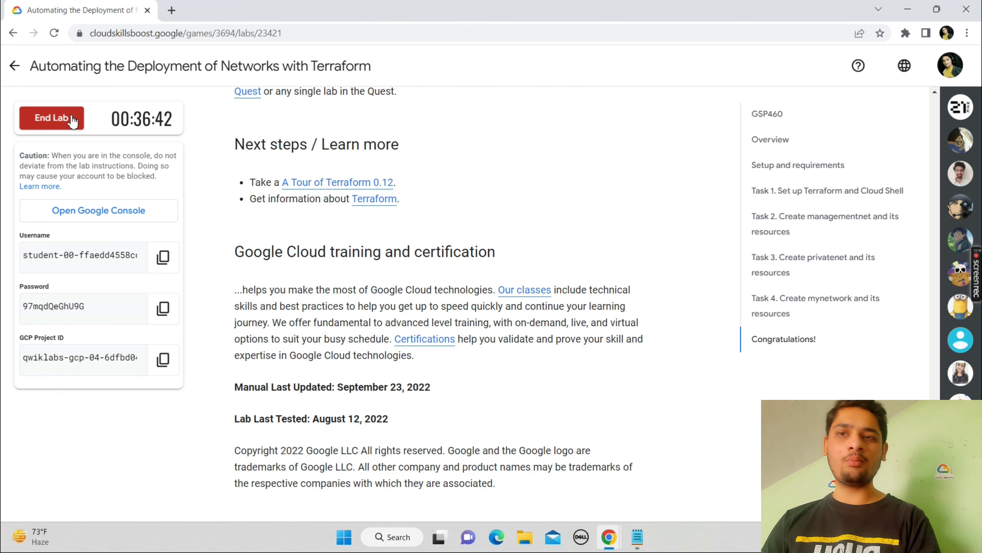
pyautogui.click(54, 117)
pyautogui.click(614, 335)
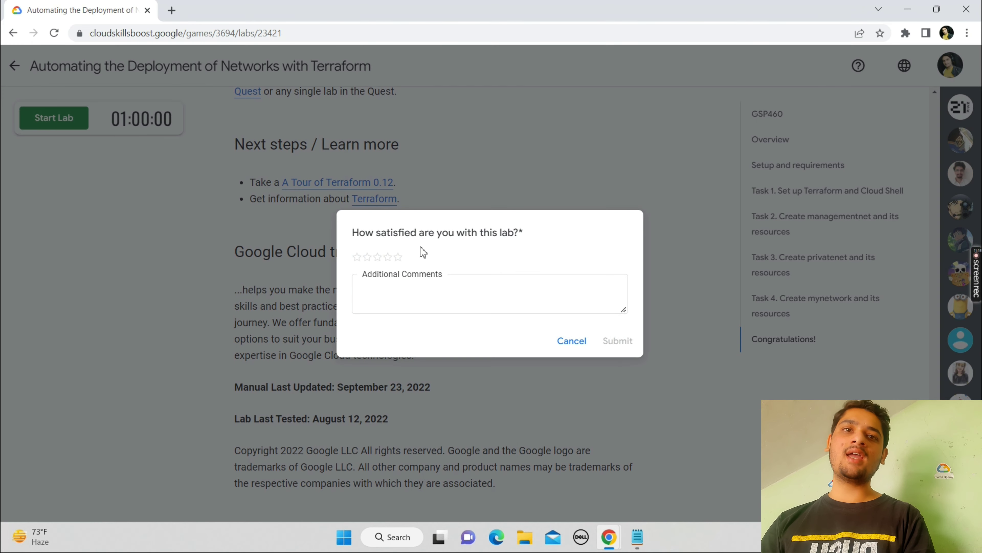
# Rate the lab five stars with the additional comment "nice" and submit the review.
pyautogui.click(401, 263)
pyautogui.click(421, 287)
pyautogui.write('nice')
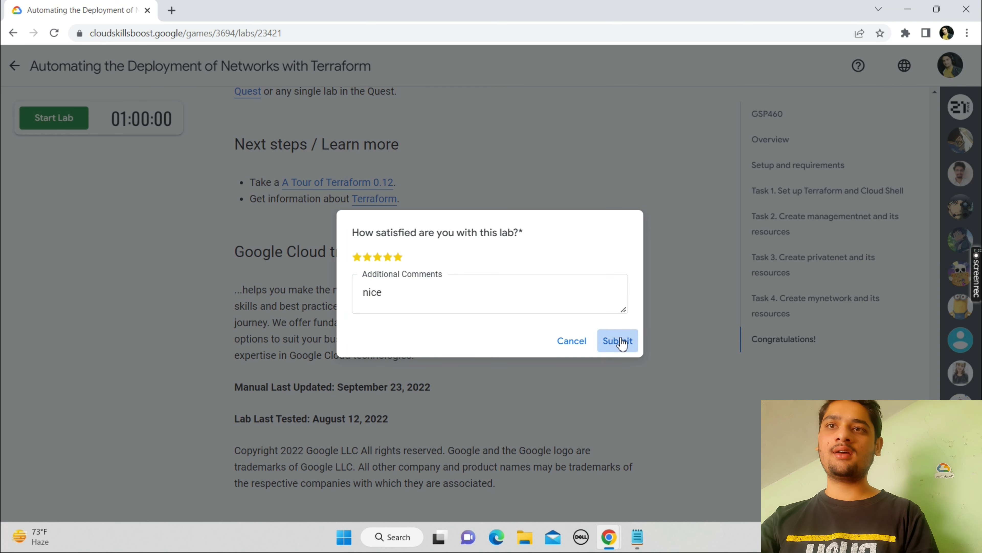
pyautogui.click(600, 339)
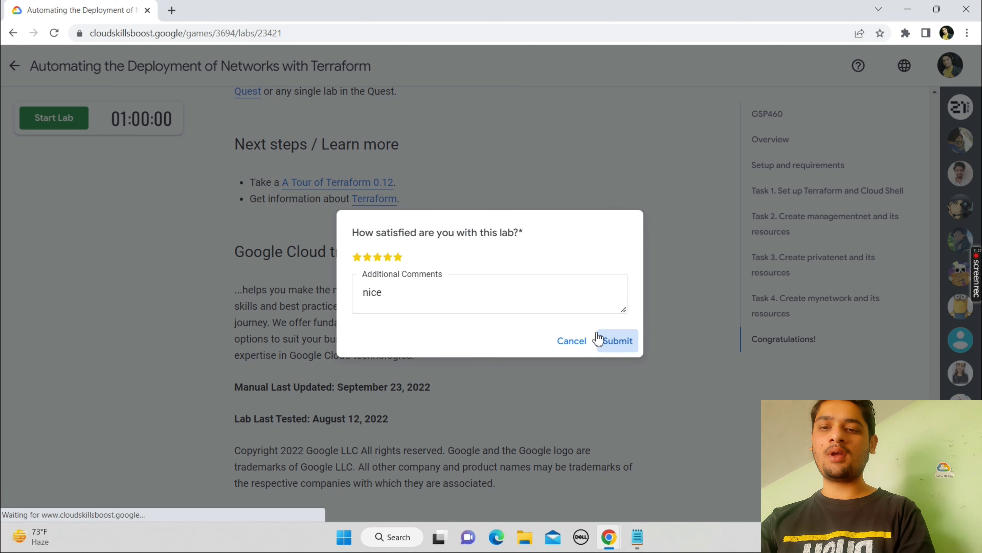
# Go back to the Yellow Challenge game page and expand the DevOps Engineer: Terraform skills section to check its labs' completion.
pyautogui.click(13, 66)
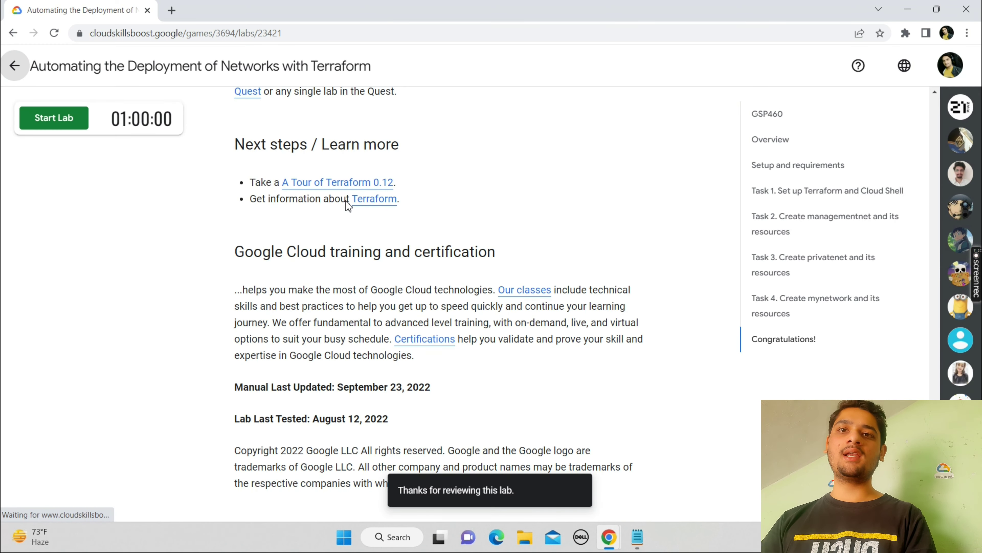
pyautogui.scroll(-4, 458, 351)
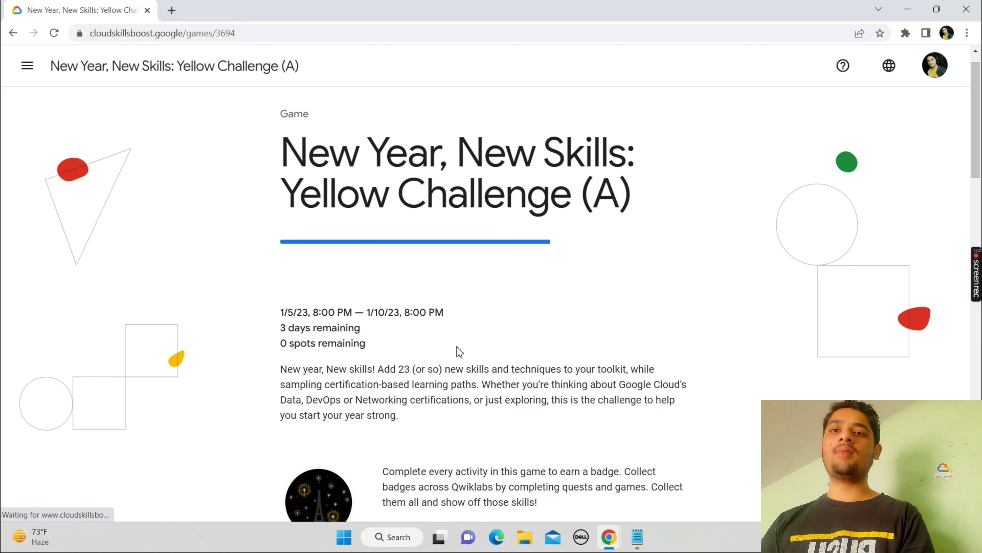
pyautogui.scroll(-20, 459, 351)
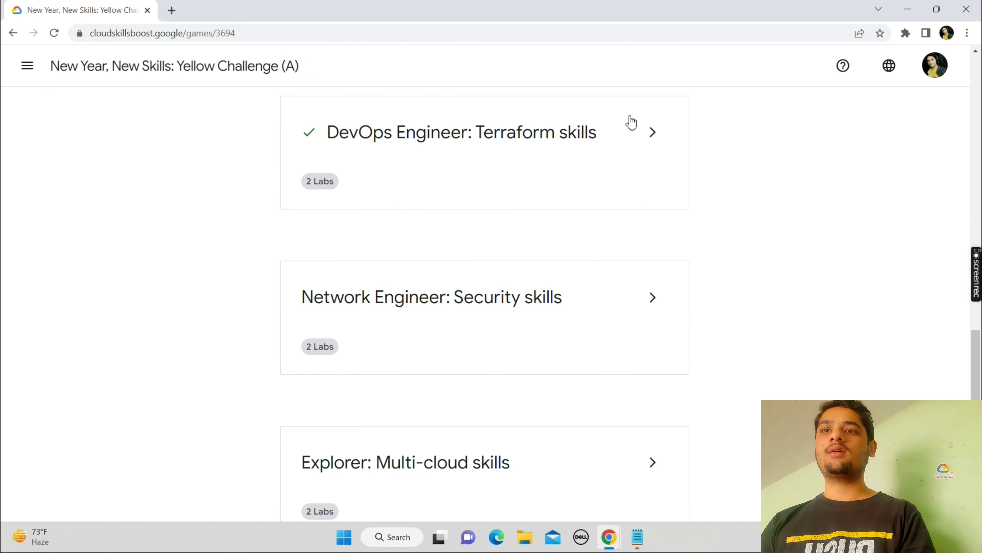
pyautogui.click(667, 140)
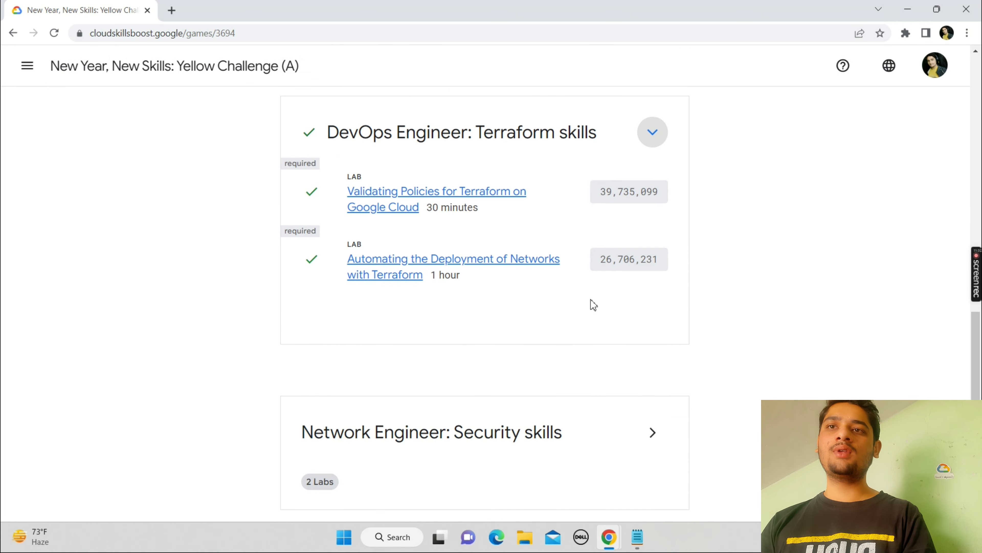